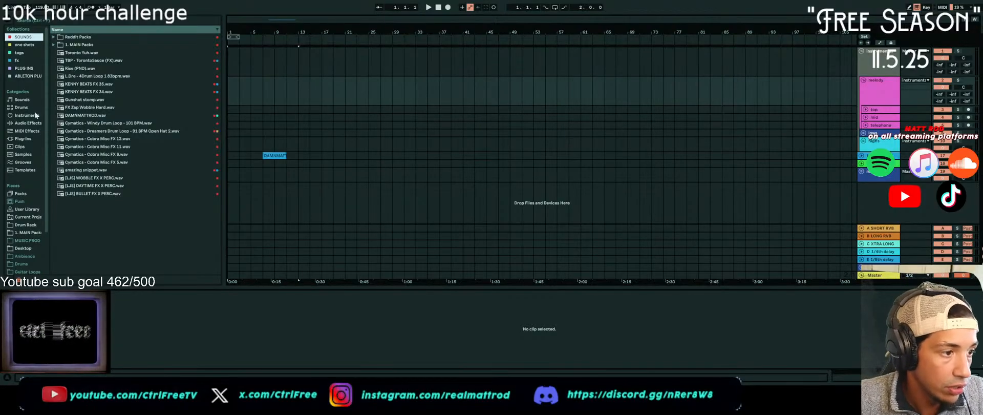
Show the Sounds category in the browser and set the project tempo to 134 BPM
left_click(26, 100)
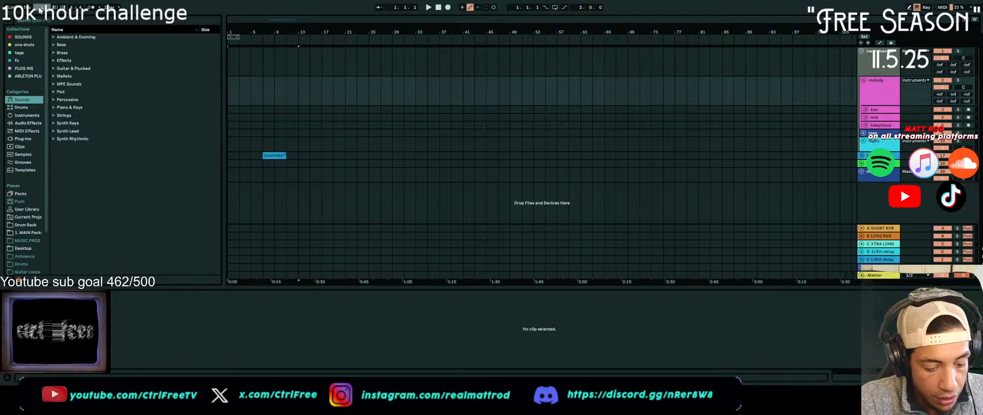
key("Return")
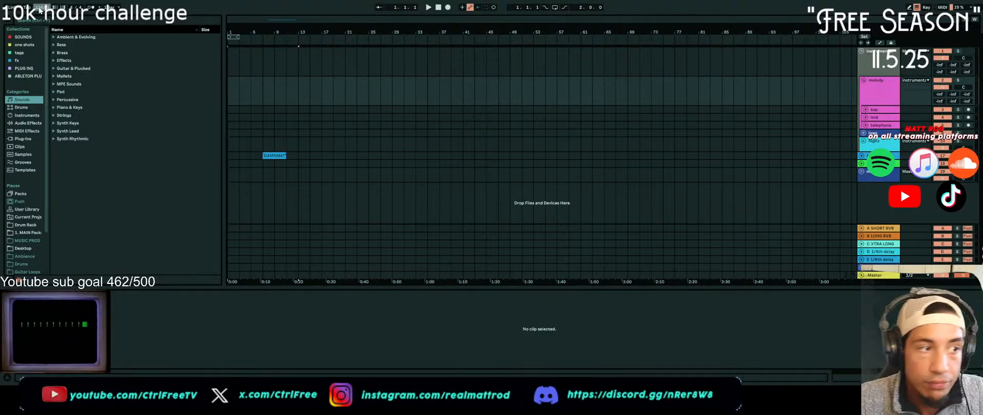
left_click(20, 36)
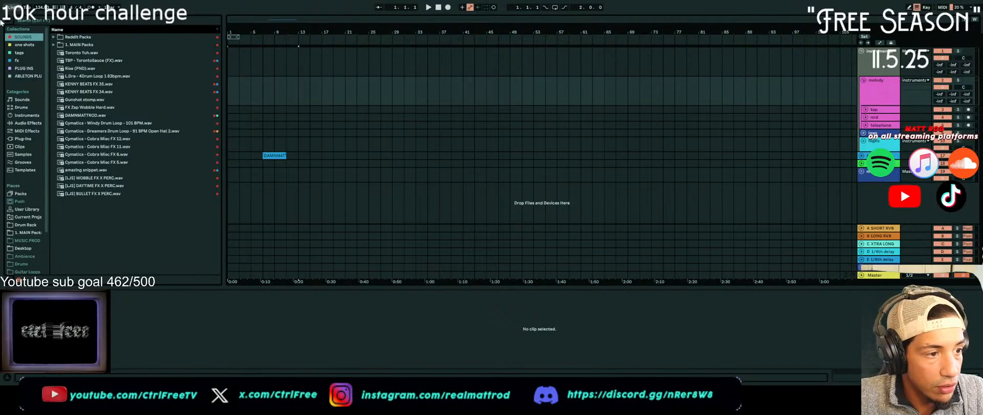
left_click(21, 99)
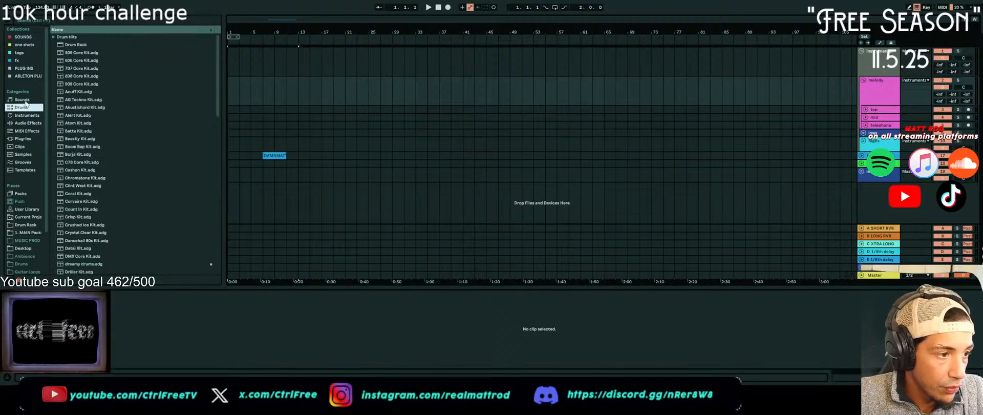
left_click(881, 89)
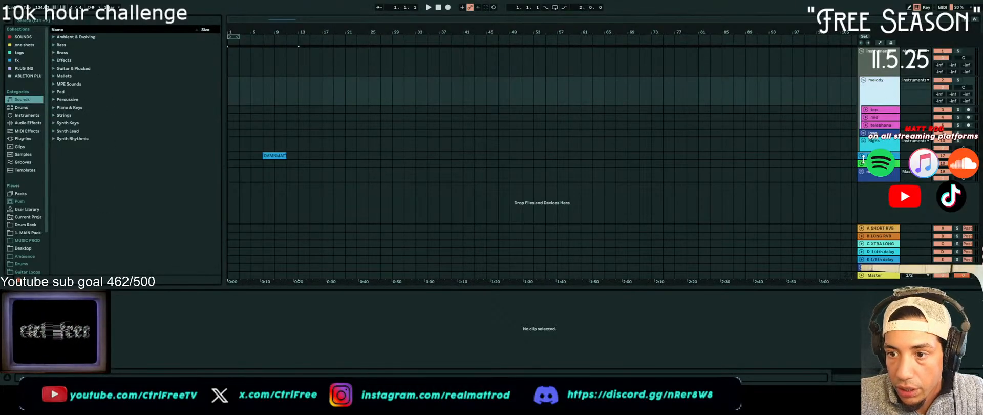
Open the Venom - One Shot Collection inside 1. MAIN Packs and preview Cymatics - PAD Holy Voice (C).wav
left_click(21, 37)
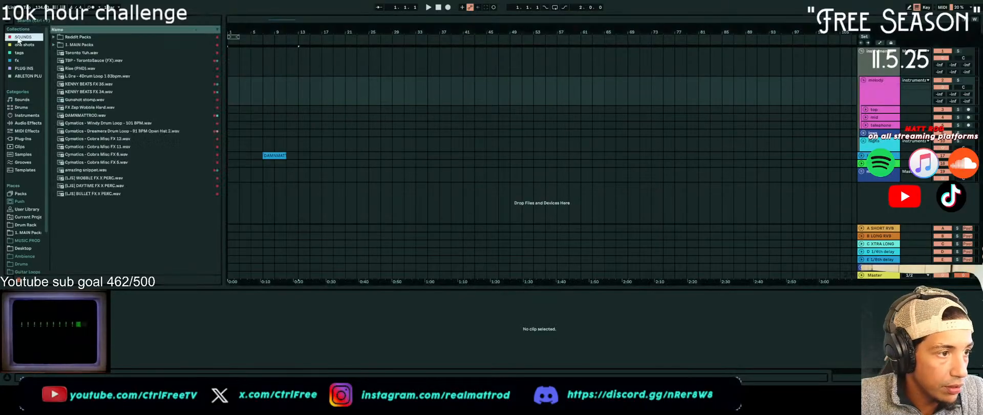
double_click(59, 45)
left_click(58, 61)
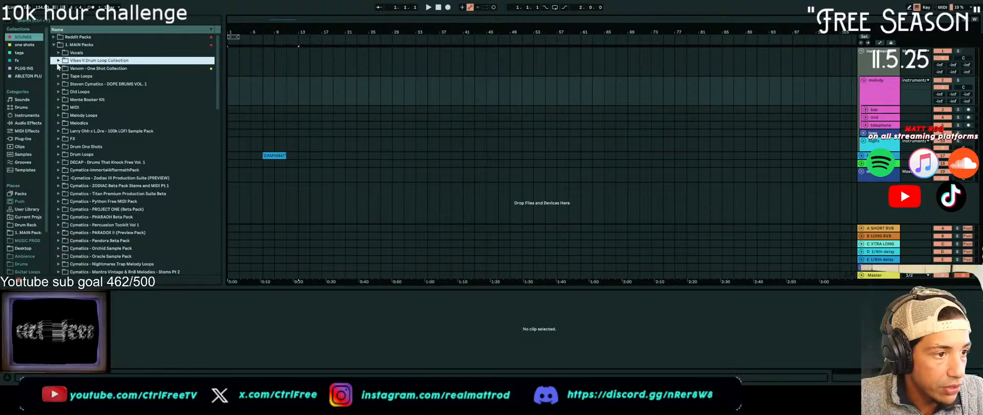
left_click(57, 67)
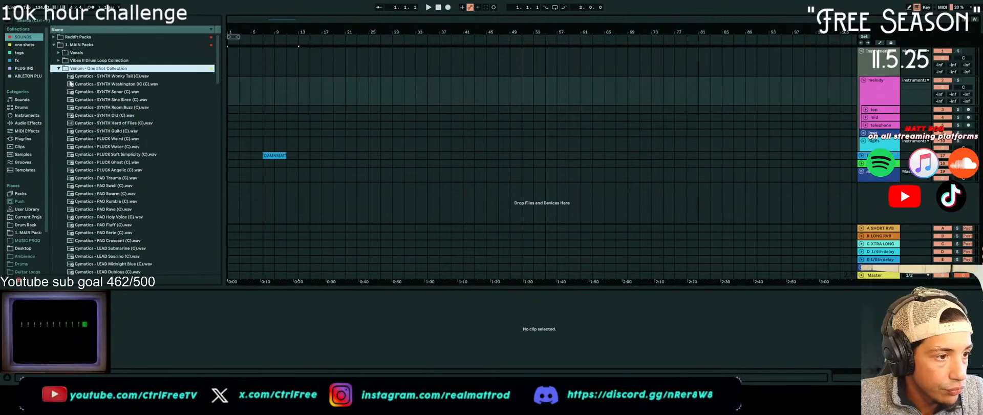
scroll(127, 227, "down", 2)
left_click(124, 168)
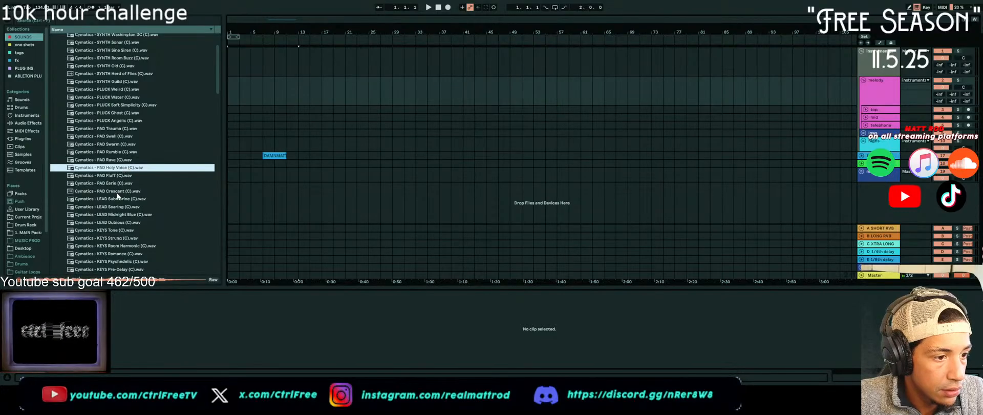
Insert a new MIDI track after the melody group and load the PAD Holy Voice sample into it as an instrument
left_click(369, 91)
left_click(874, 100)
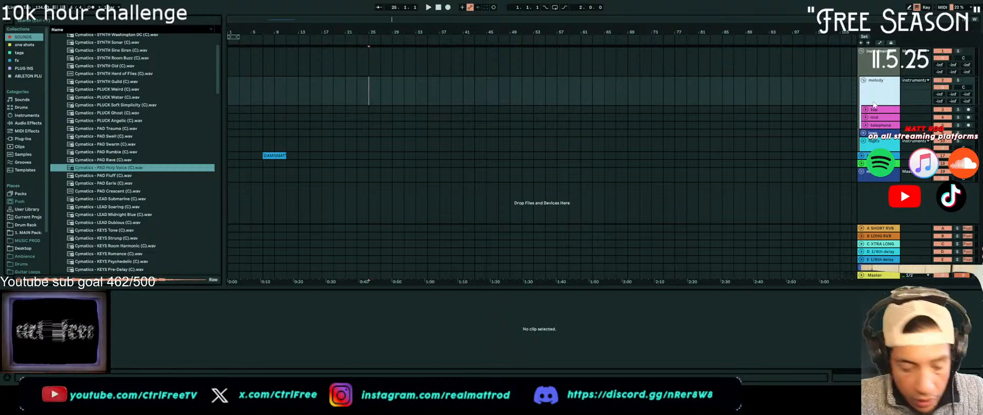
key("ctrl+shift+t")
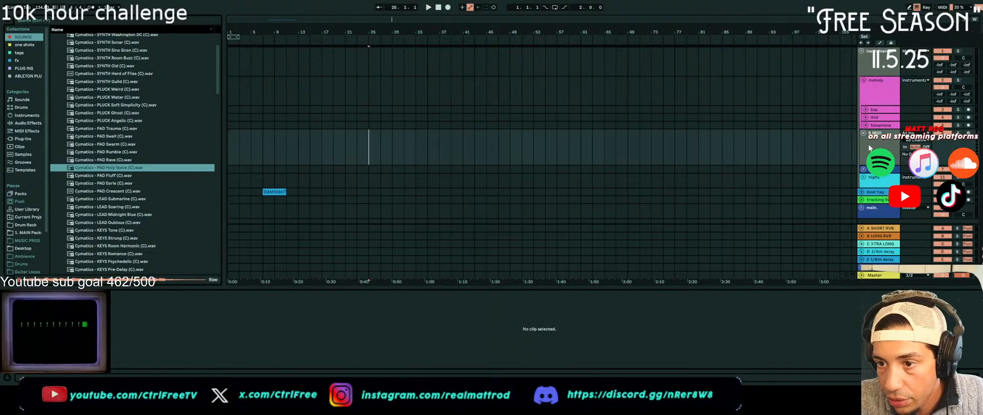
double_click(108, 168)
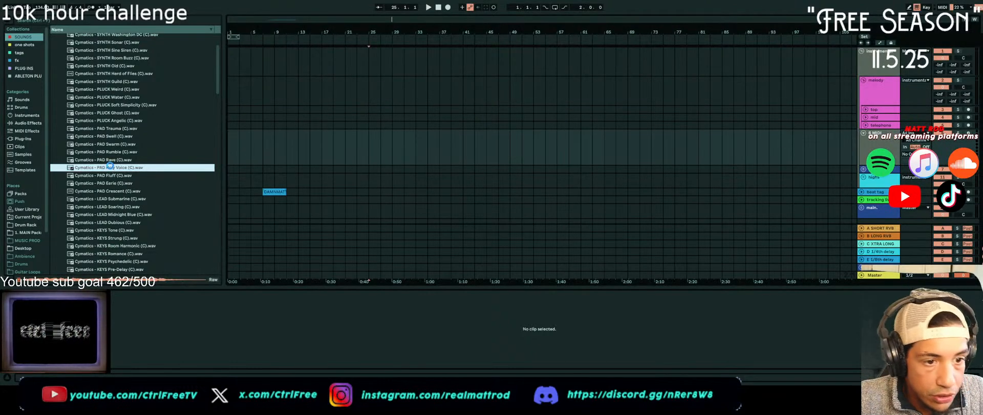
Record a MIDI performance of about 16 bars on the pad track, starting from bar 1
left_click(232, 150)
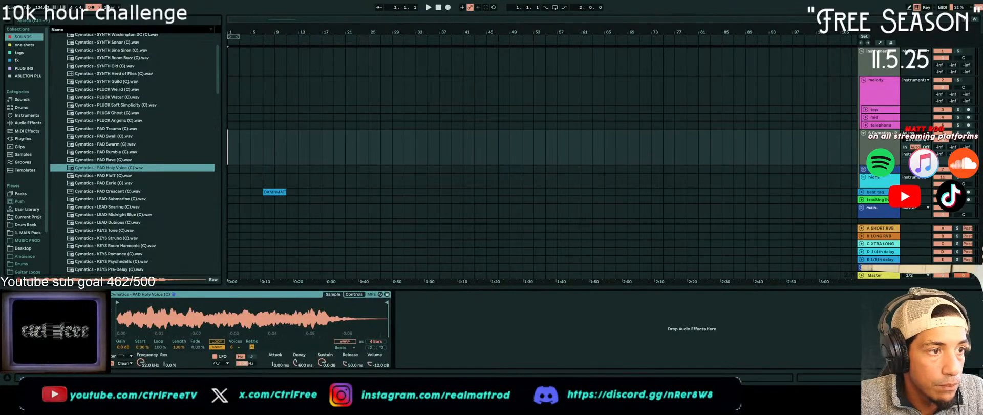
left_click(448, 8)
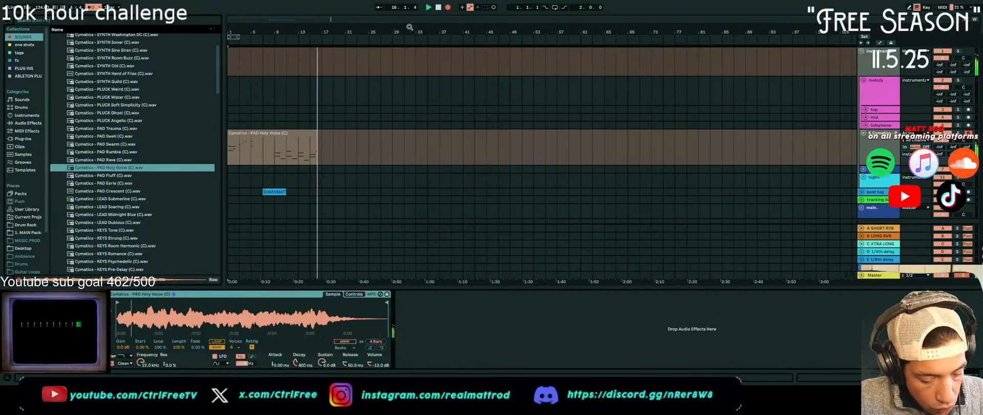
key("F9")
key("space")
Move the recorded phrase from bars 9–17 to bar 1 and duplicate it twice so it fills up to bar 25
left_click_drag(277, 153, 322, 157)
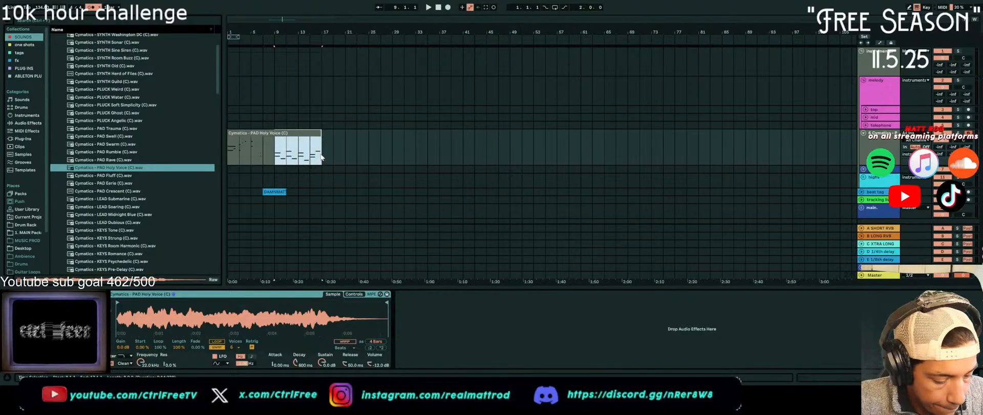
left_click_drag(287, 133, 236, 136)
key("ctrl+d")
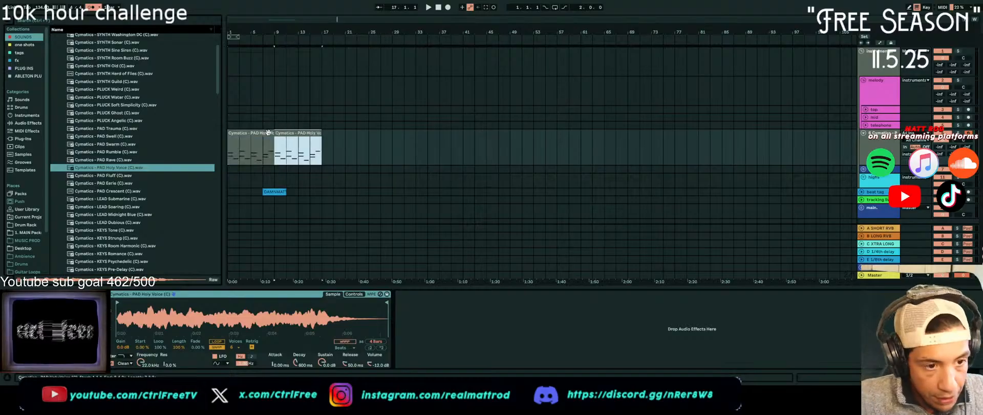
key("ctrl+d")
Rename the melody group track to "c maj" and move the pad track inside the group
key("ctrl+f")
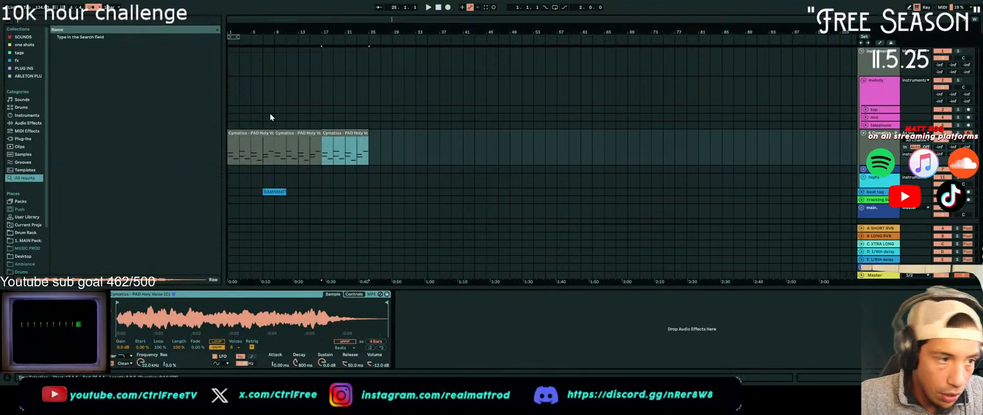
left_click(871, 80)
type("c maj")
key("Return")
left_click_drag(882, 134, 883, 114)
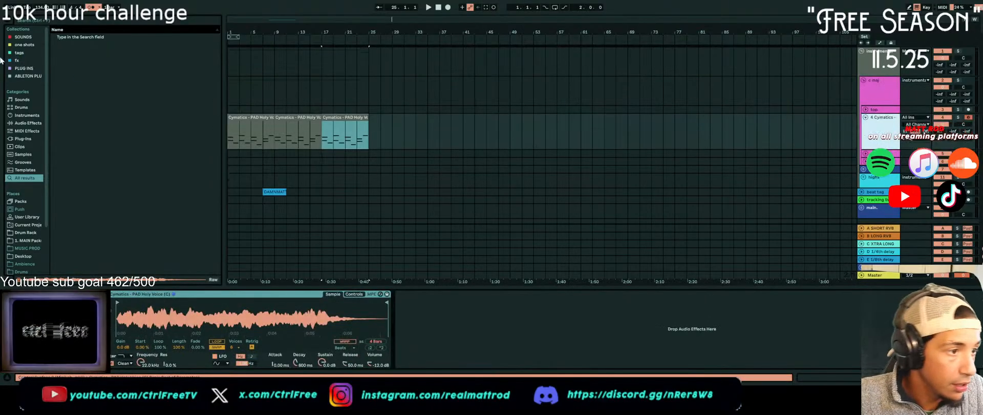
Play the arrangement from the start, search the browser for "c maj" and preview the 01_Simple 7_C_Major_C_Major.mid file
left_click(30, 38)
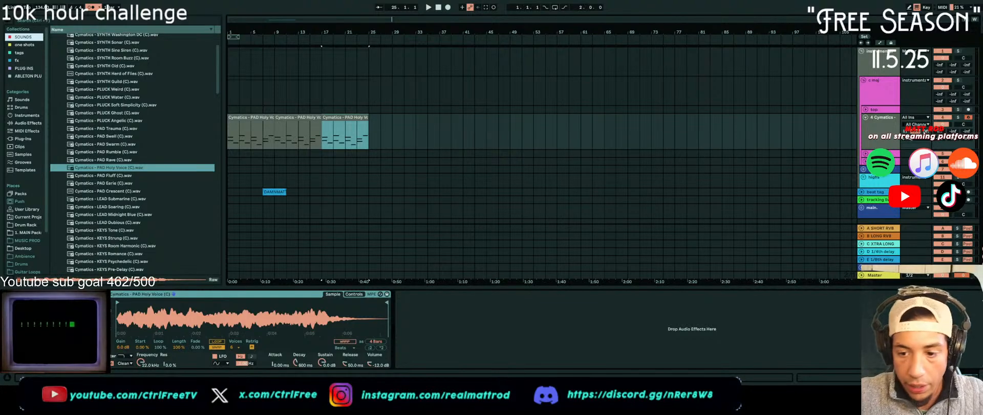
left_click(232, 93)
key("space")
key("ctrl+f")
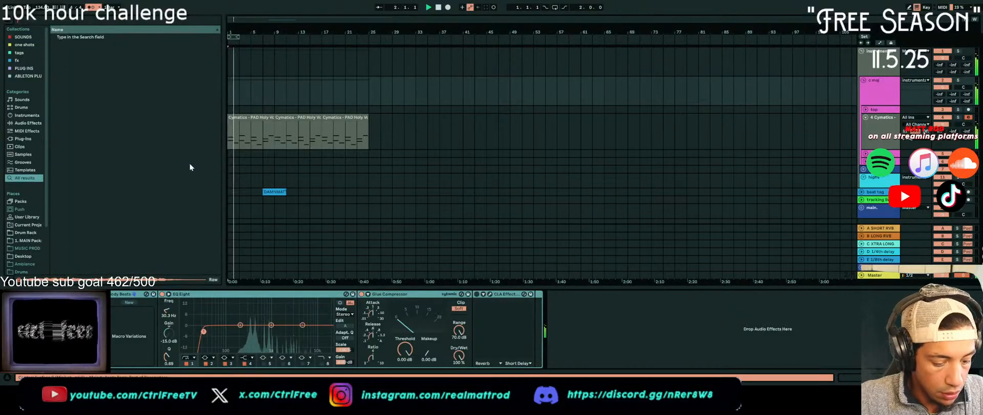
type("c maj")
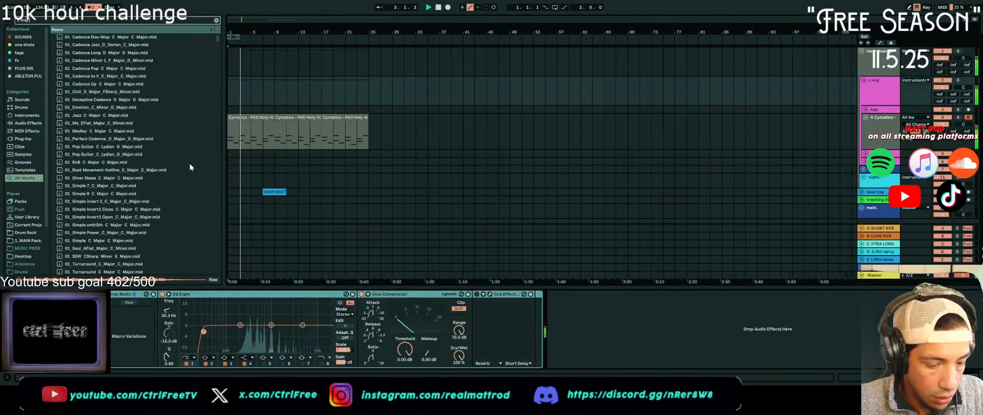
left_click(104, 187)
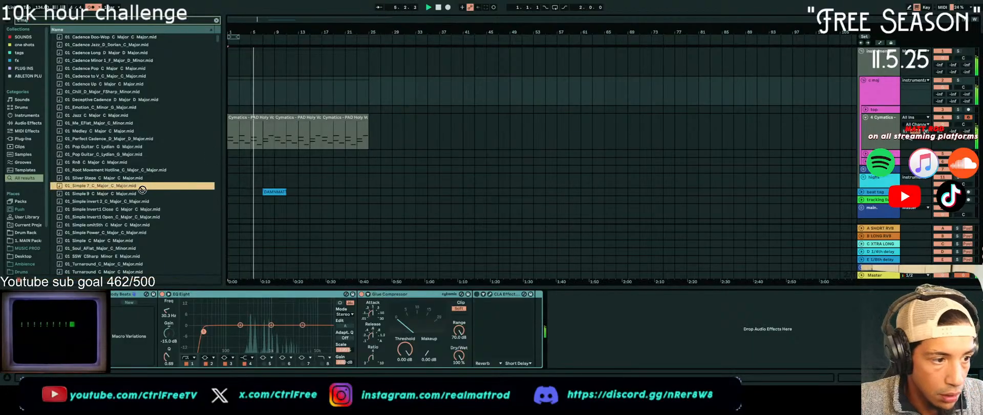
Browse the filtered Melody Loops and Melodics folders in 1. MAIN Packs, auditioning melodic loops against the pad progression
left_click(22, 38)
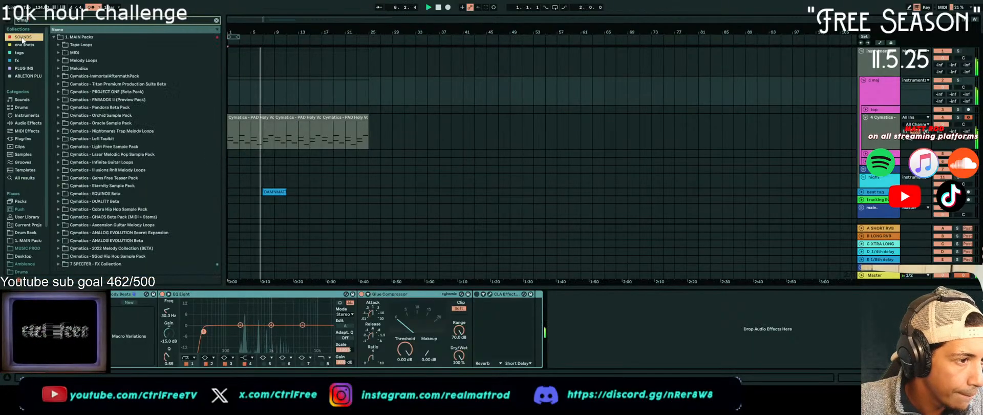
left_click(58, 61)
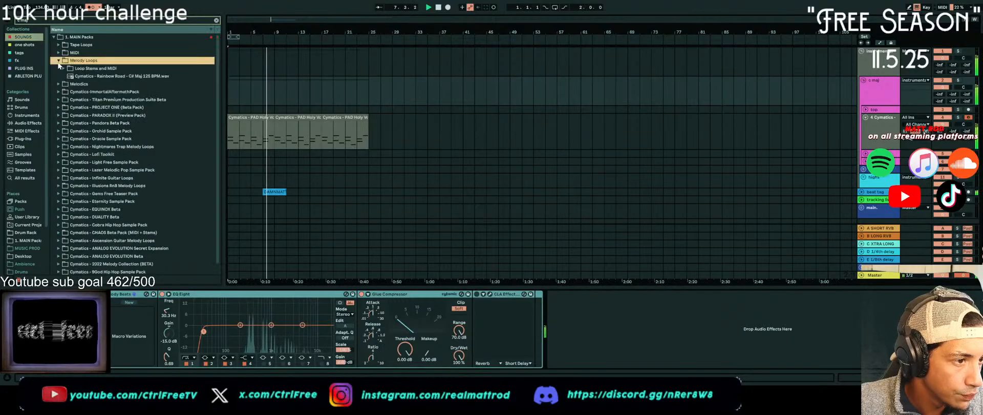
left_click(62, 75)
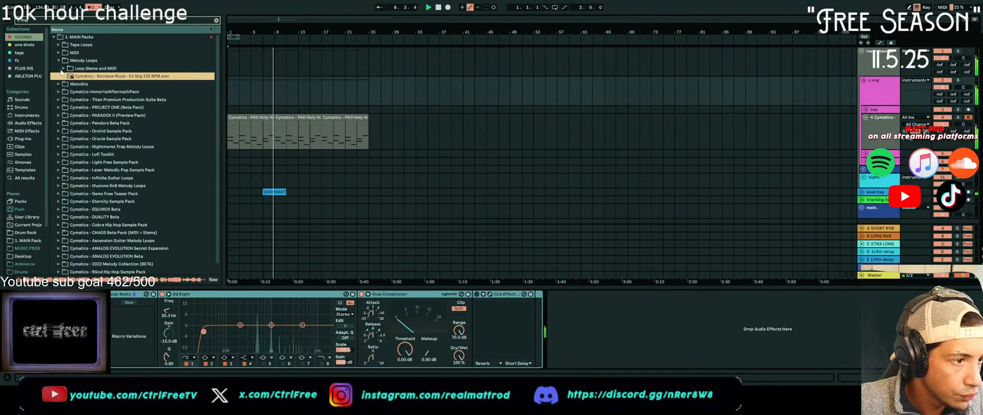
left_click(57, 84)
left_click(65, 77)
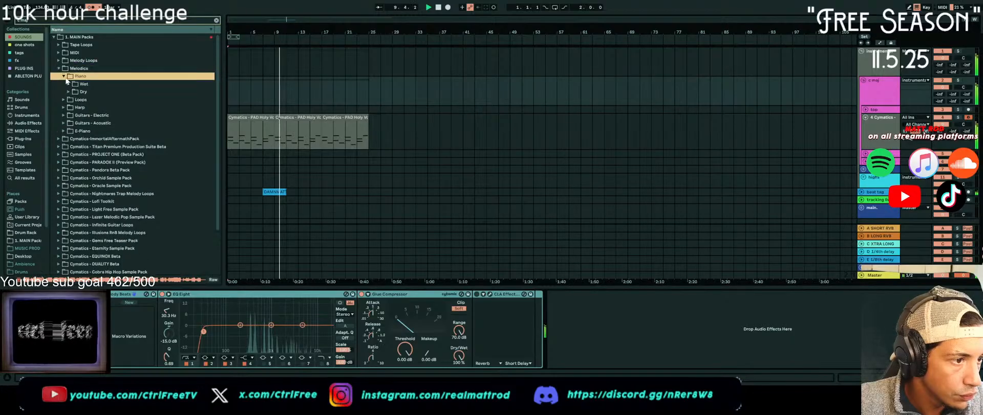
left_click(75, 84)
left_click(416, 91)
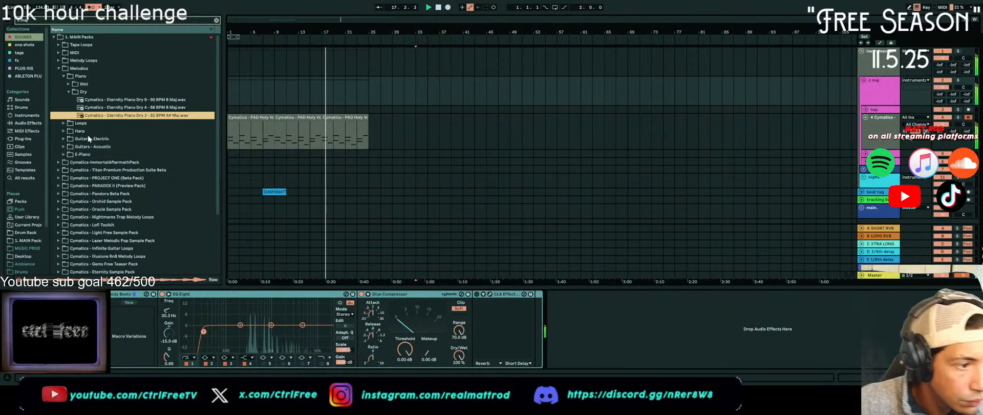
left_click(62, 123)
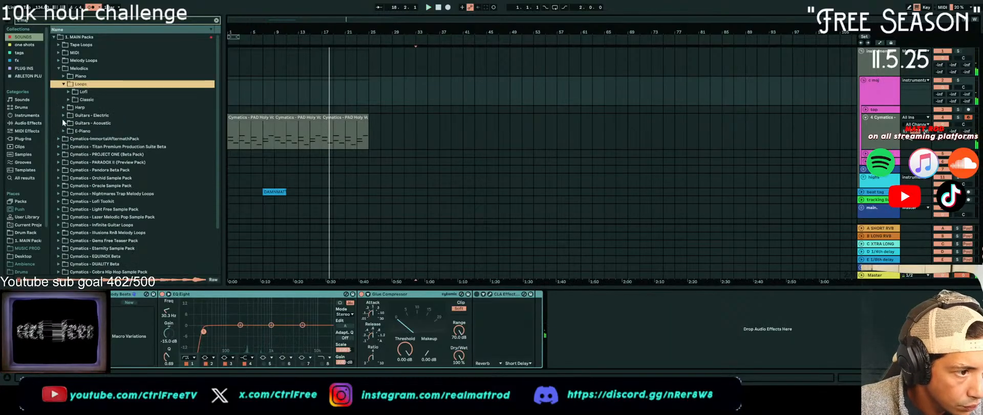
left_click(63, 108)
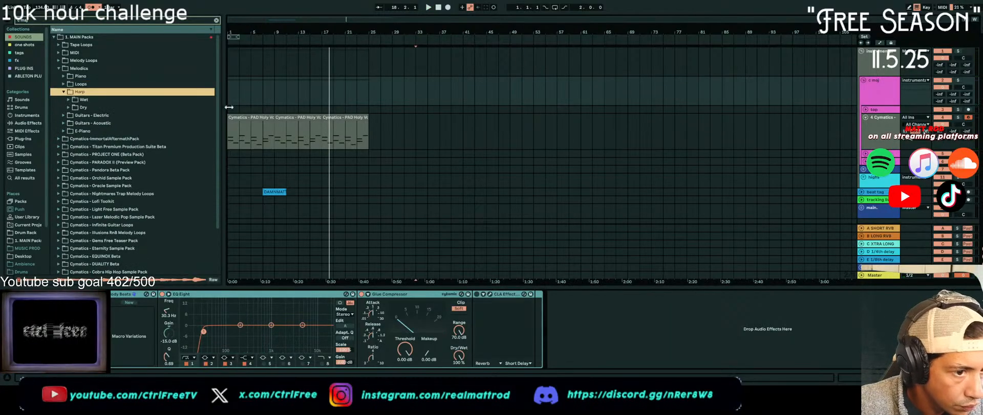
key("space")
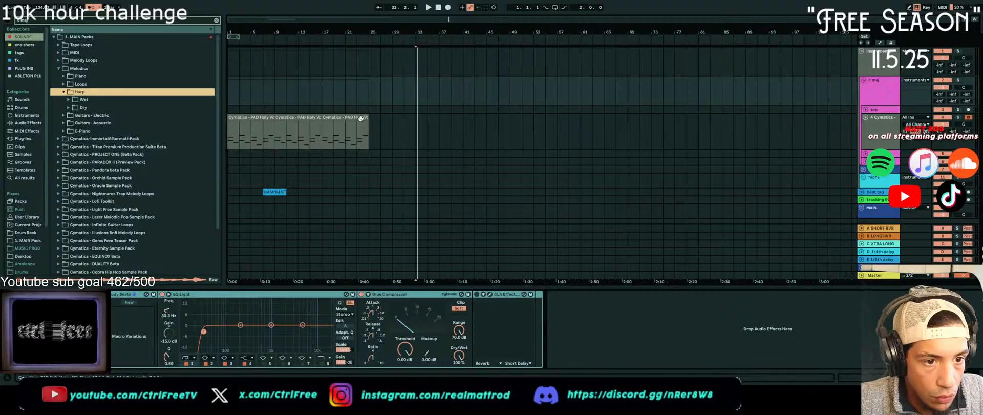
Duplicate the last pad clip once more and set the arrangement loop around all four pad clips
left_click(361, 119)
key("ctrl+d")
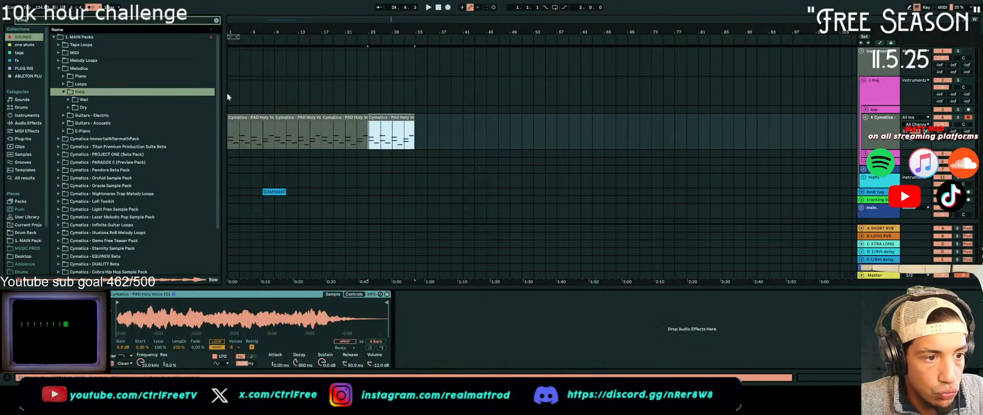
left_click(251, 117, "shift")
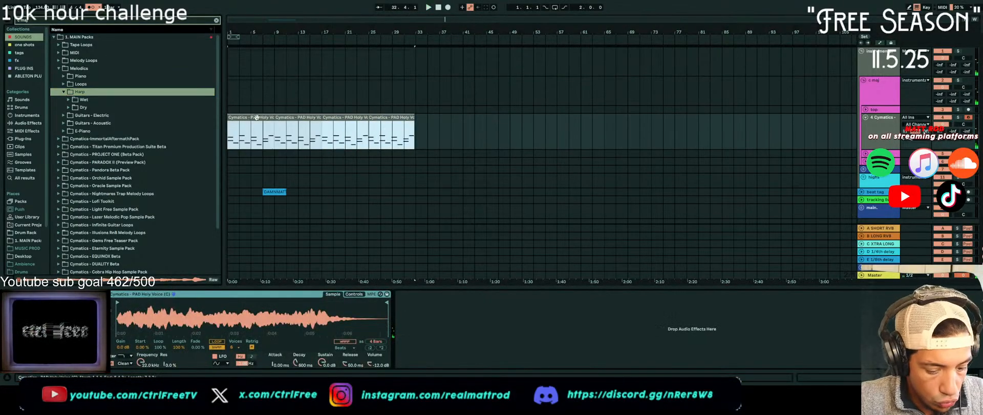
key("ctrl+l")
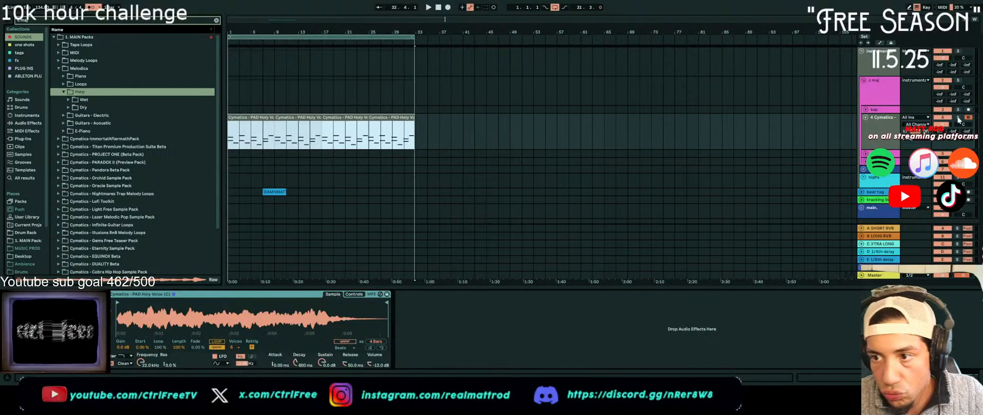
Play the arrangement, search the browser for "kick loop" and audition the Anthem, Anubis and Authorized kick loops against the pad progression
key("space")
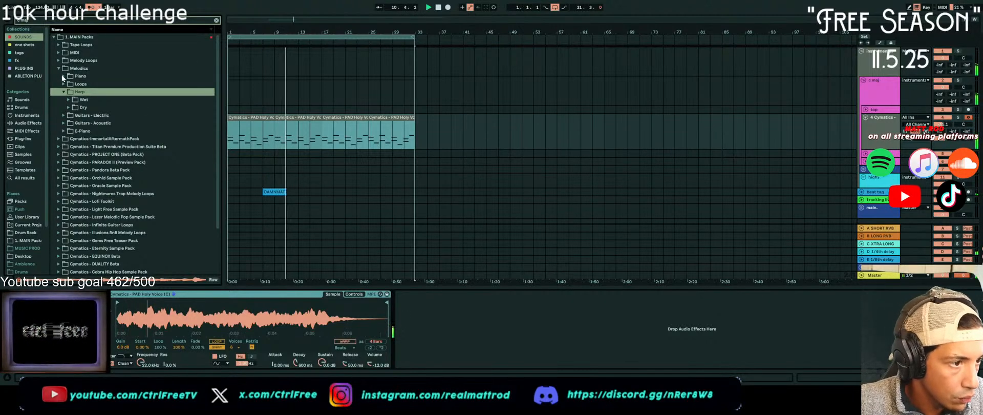
key("ctrl+f")
type("kick")
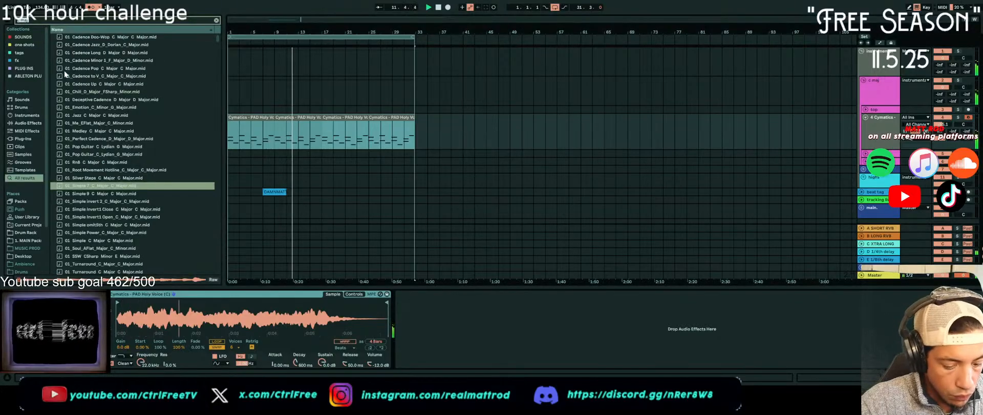
type(" loop")
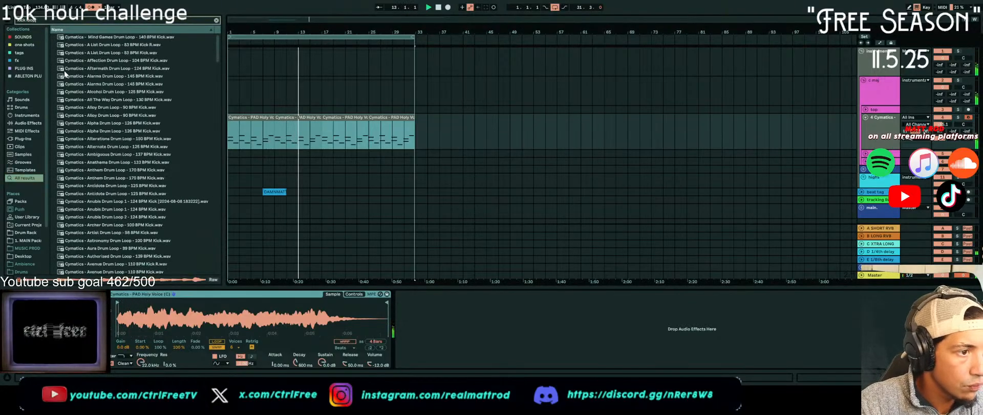
left_click(113, 170)
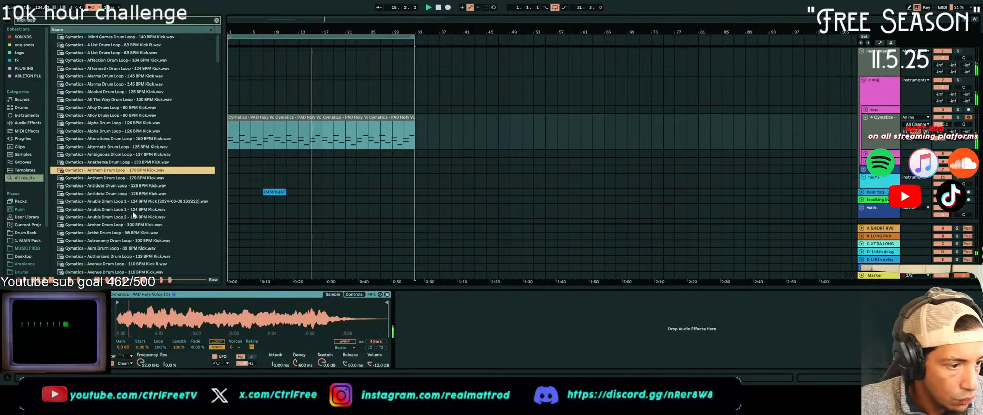
left_click(133, 210)
left_click(113, 256)
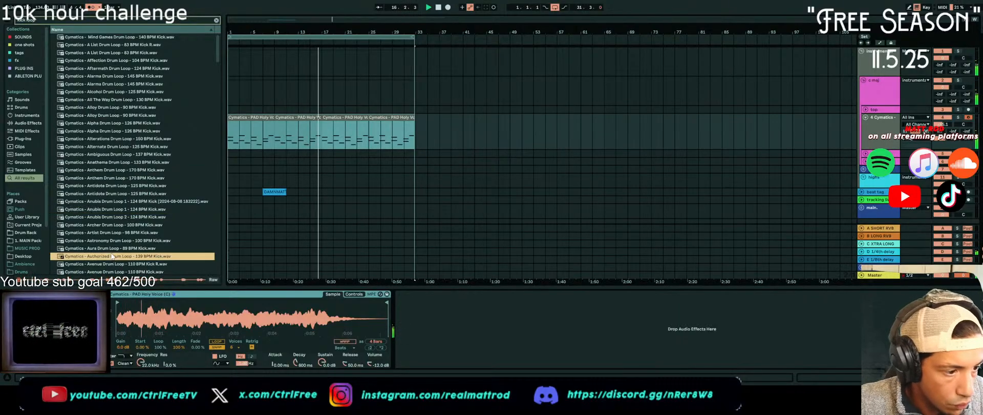
Audition more kick loops from Bands through Blazed and Bonjour to Brazy against the pads, and unfold the lows group track
scroll(116, 253, "down", 5)
scroll(126, 248, "down", 3)
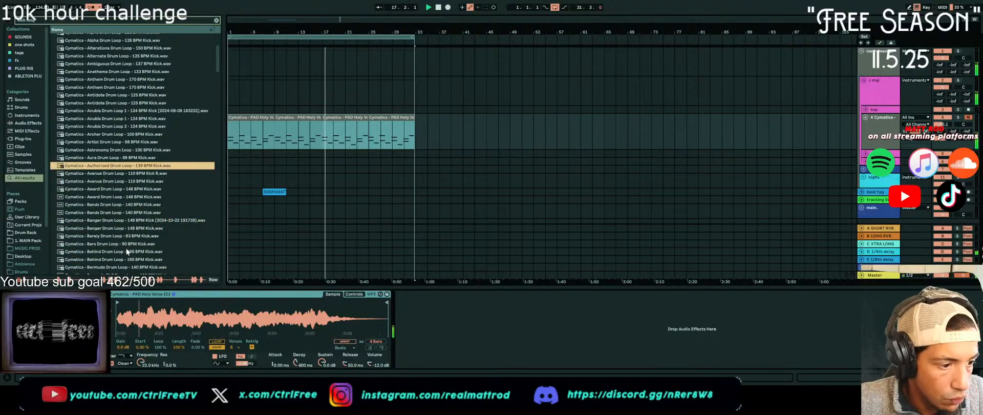
scroll(124, 203, "down", 4)
left_click(123, 171)
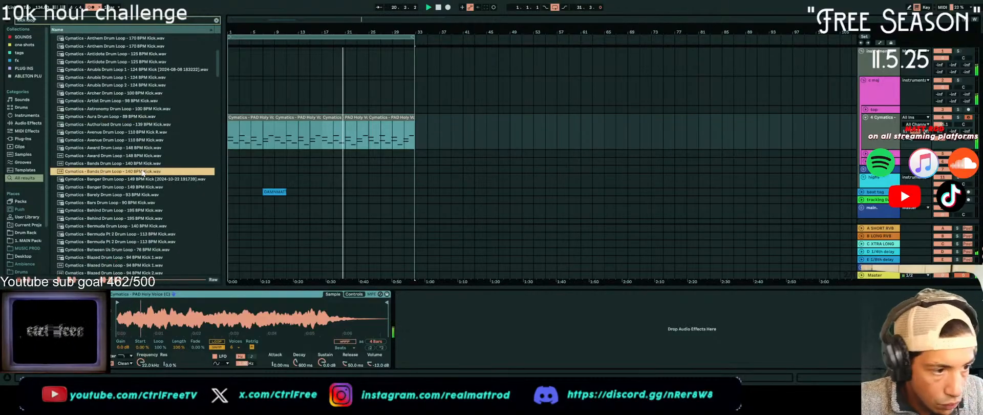
left_click(152, 210)
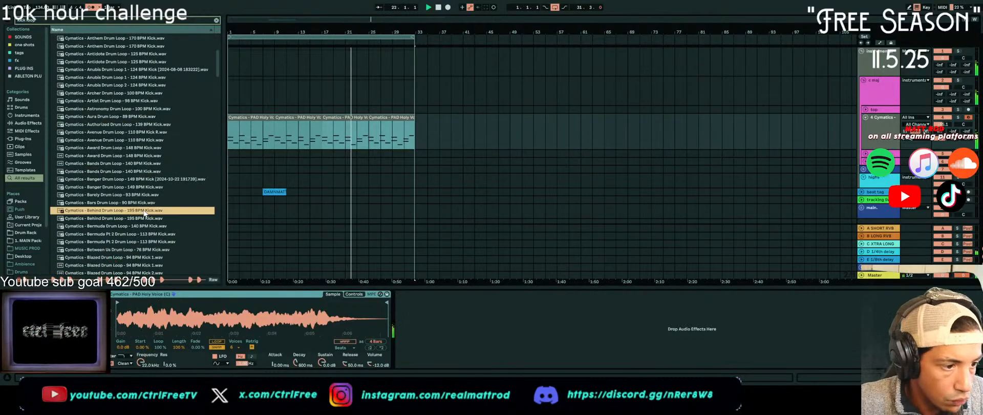
scroll(145, 218, "down", 4)
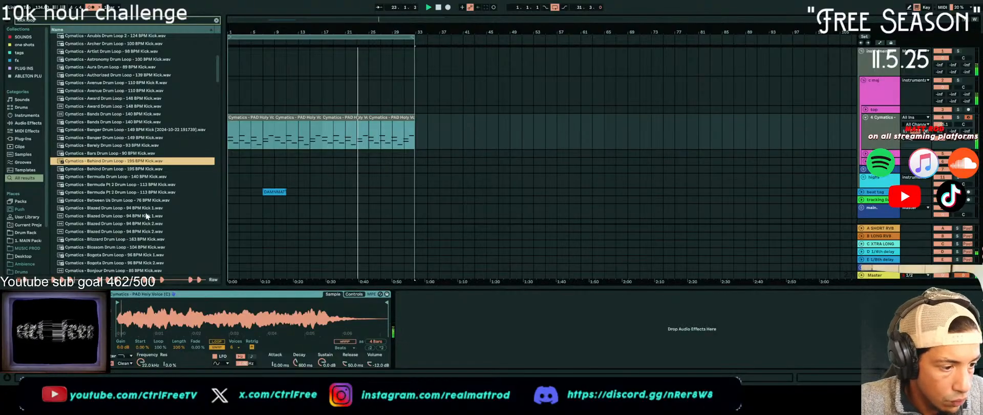
left_click(146, 215)
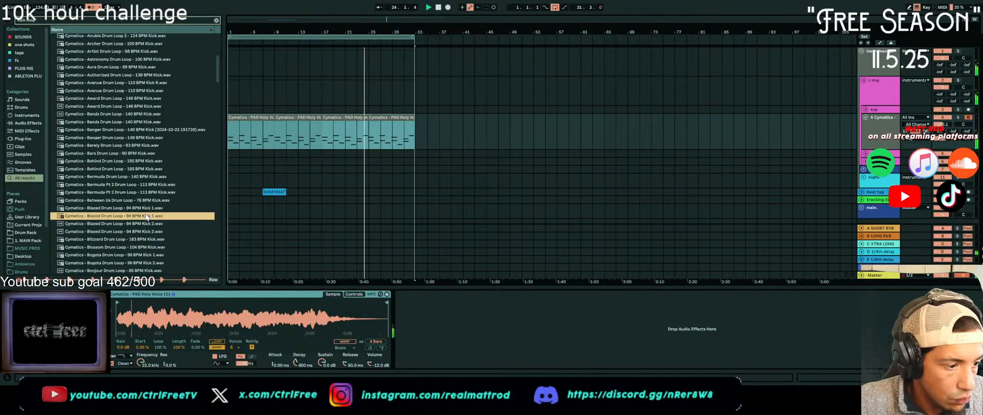
left_click(155, 208)
left_click(174, 231)
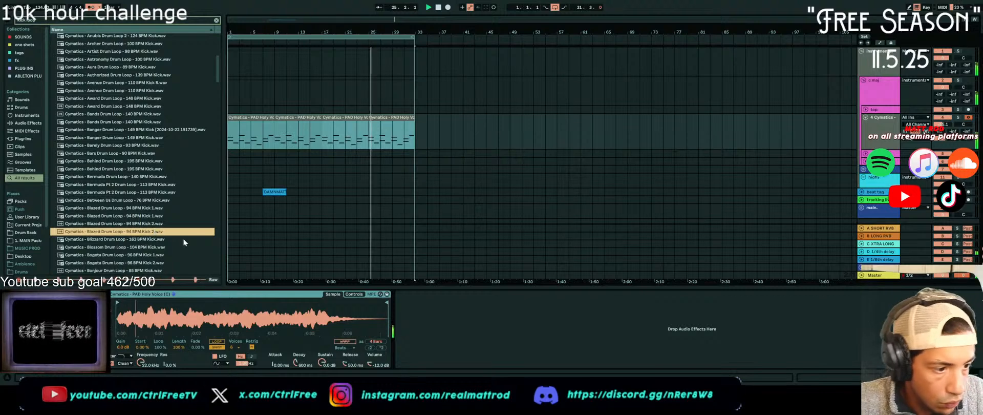
scroll(180, 243, "down", 3)
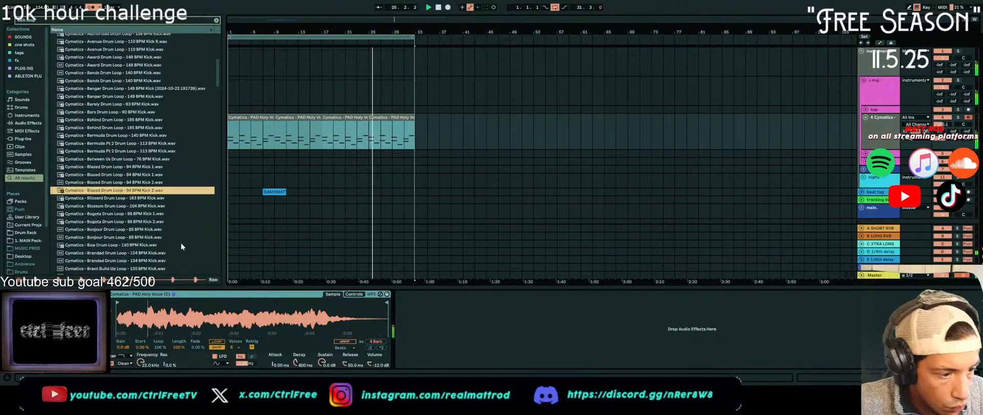
left_click(141, 229)
scroll(140, 230, "down", 3)
left_click(136, 228)
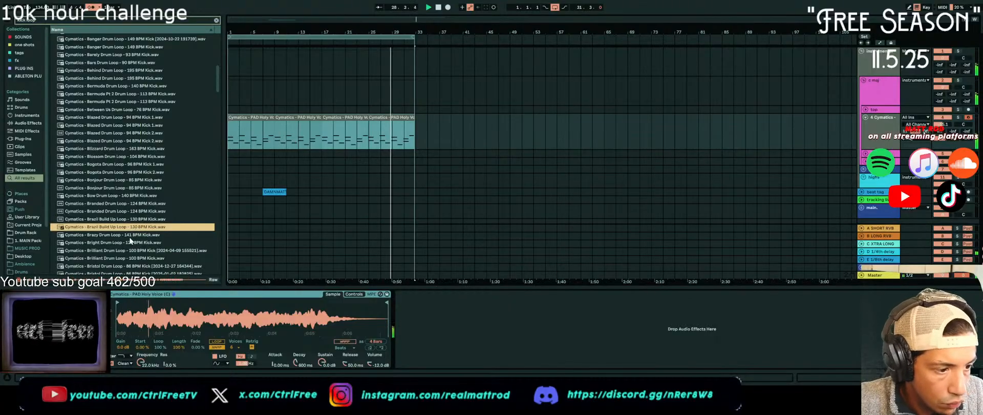
left_click(132, 235)
scroll(184, 240, "down", 3)
scroll(175, 244, "down", 2)
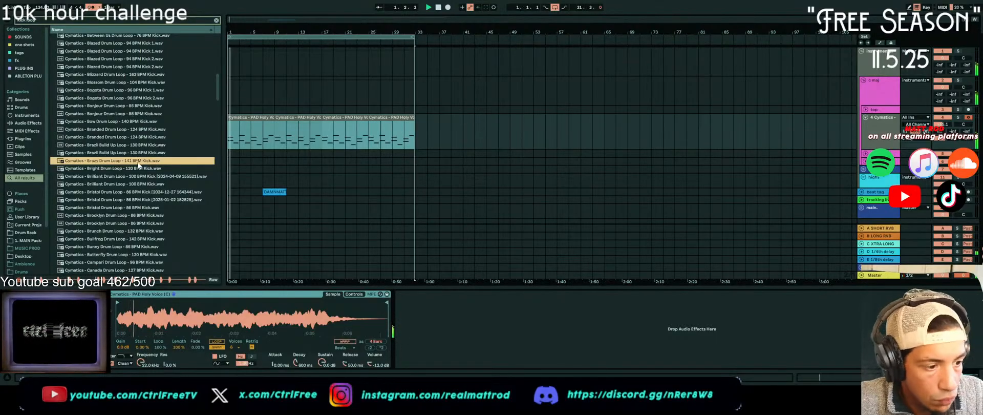
left_click(864, 169)
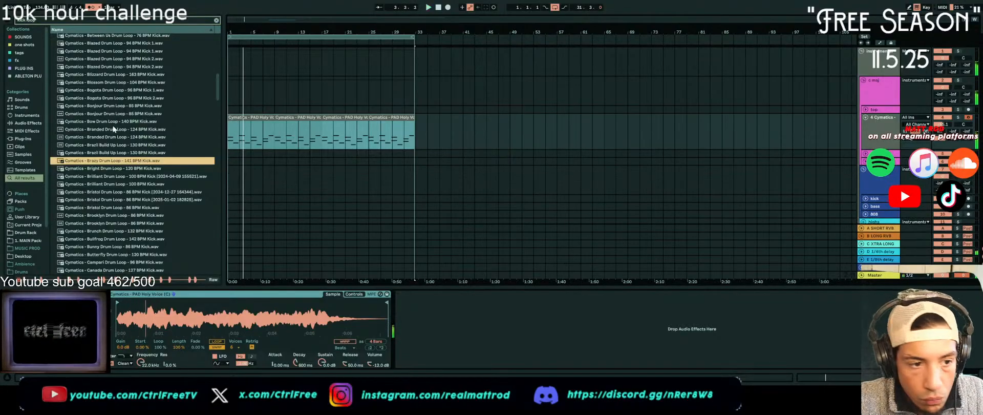
scroll(63, 95, "up", 6)
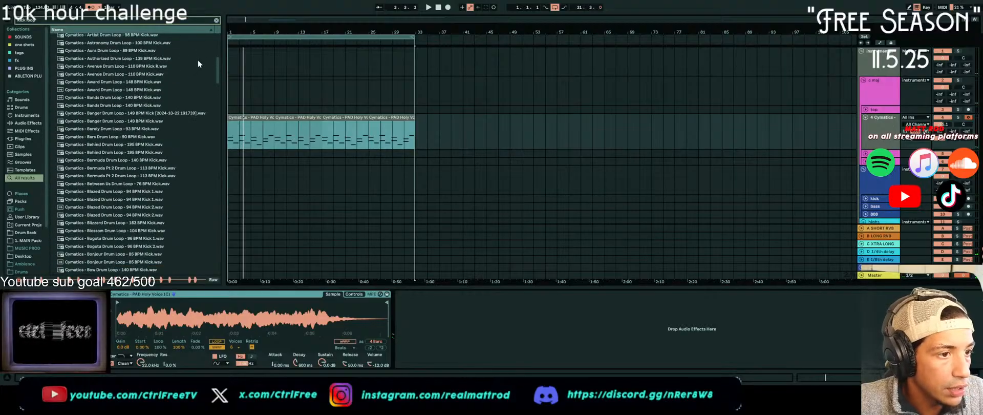
Search the SOUNDS collection for "c maj" and look through the Piano and Melody Loops folders
key("ctrl+f")
type("c maj")
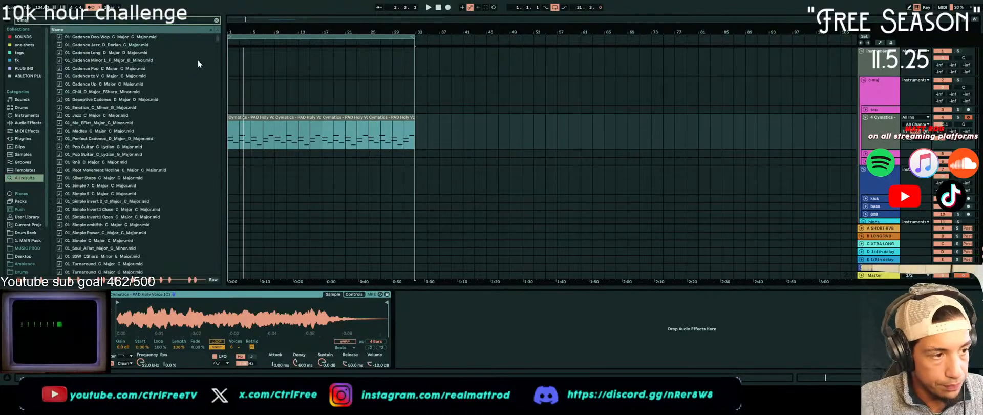
left_click(21, 39)
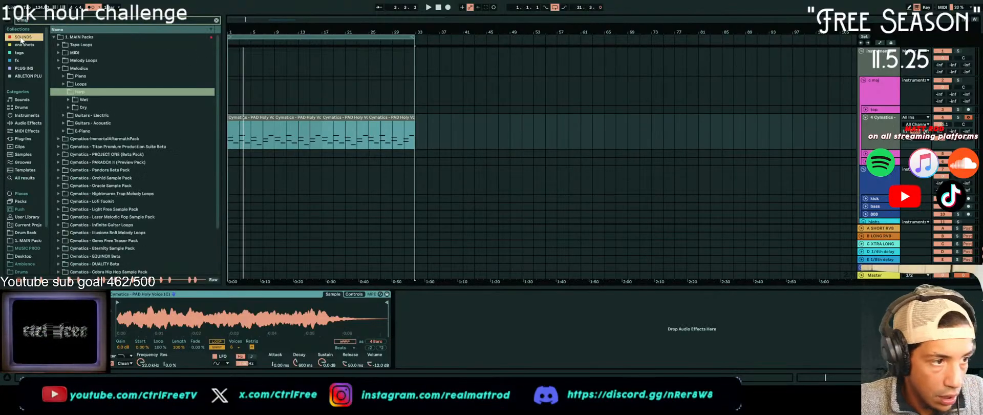
left_click(64, 77)
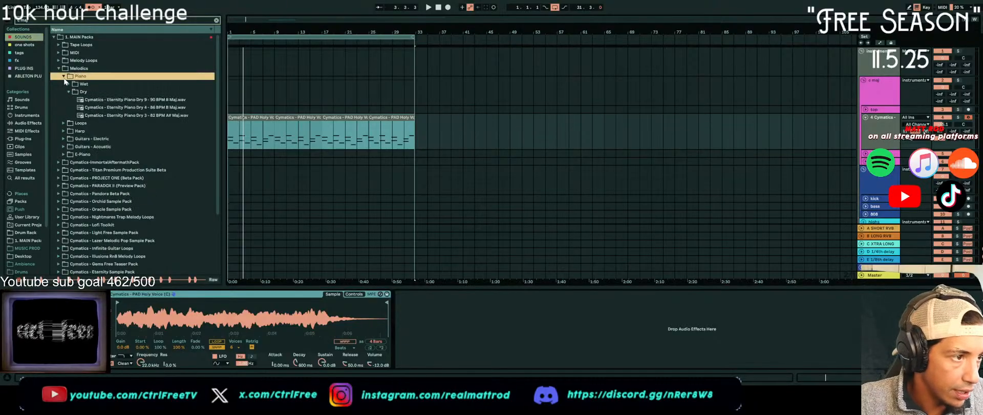
left_click(63, 61)
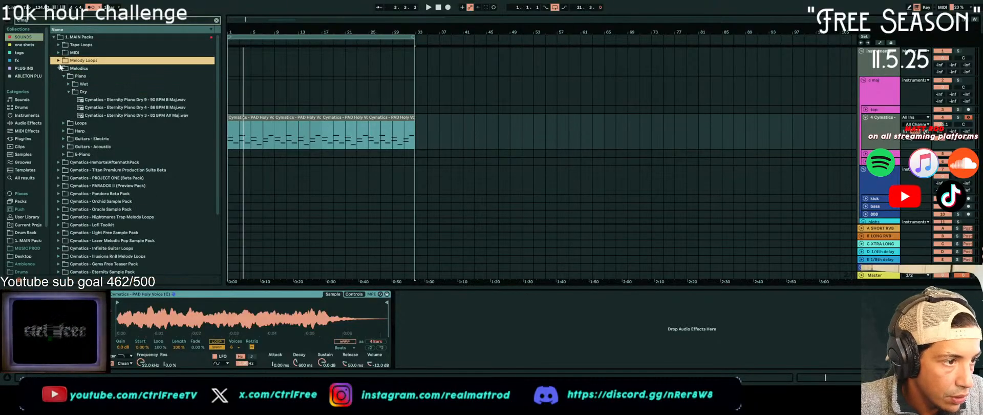
left_click(63, 62)
Open the Melody MIDI folder under MIDI in 1. MAIN Packs and preview Cymatics - Eternity MIDI 1 - C Maj.mid
left_click(58, 52)
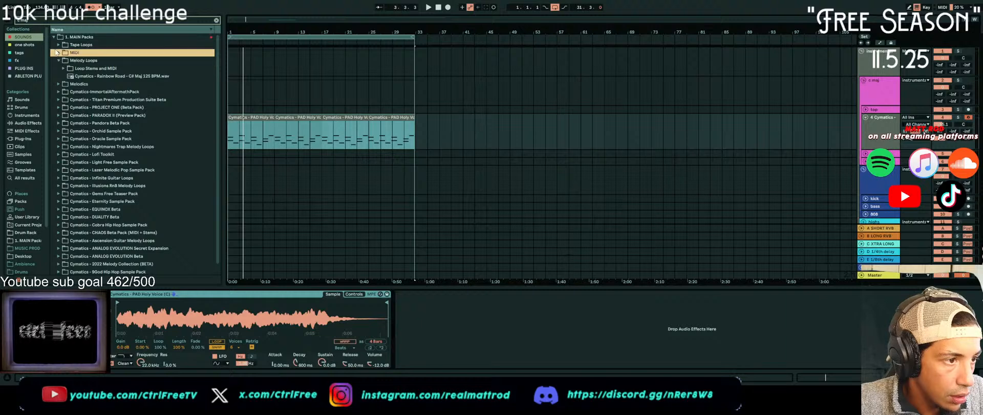
left_click(59, 53)
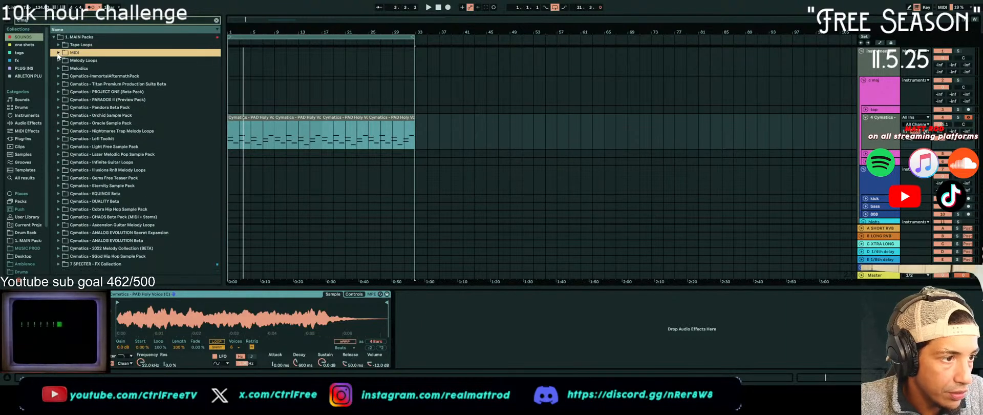
left_click(61, 59)
left_click(64, 60)
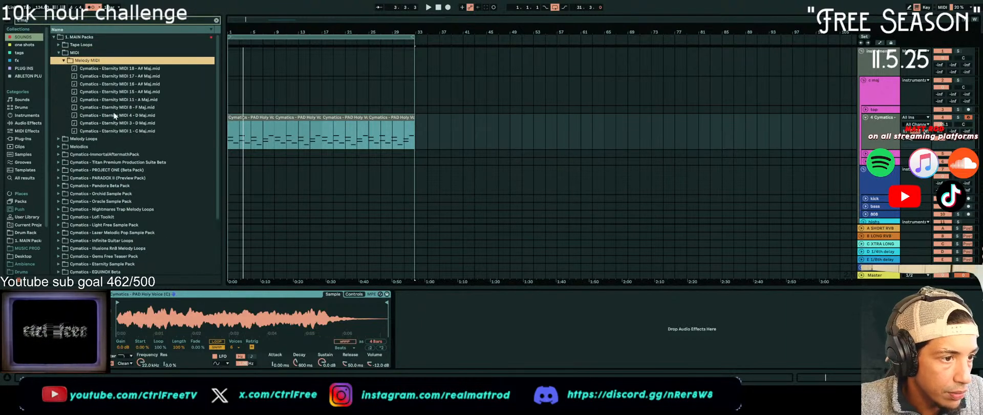
left_click(102, 131)
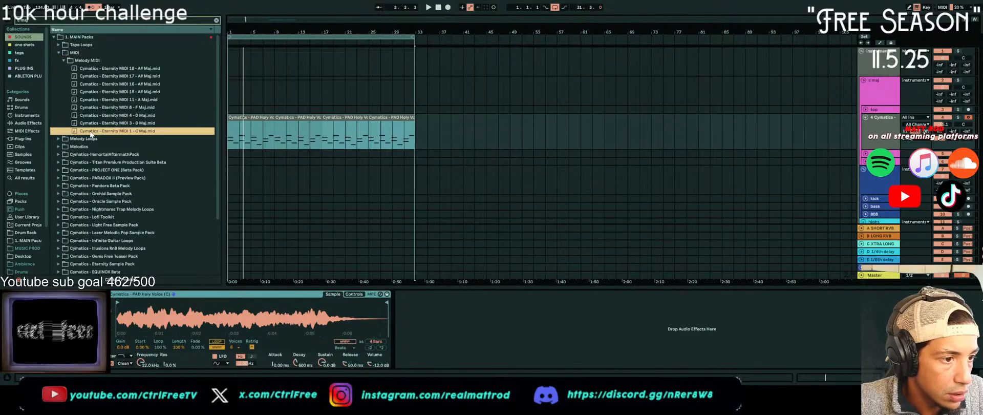
Insert a MIDI track above the pad track in the c maj group and place the Eternity MIDI 1 file at bar 1
mouse_move(259, 92)
left_mouse_down()
mouse_move(250, 101)
mouse_move(288, 95)
mouse_move(257, 93)
left_mouse_up()
left_click(878, 109)
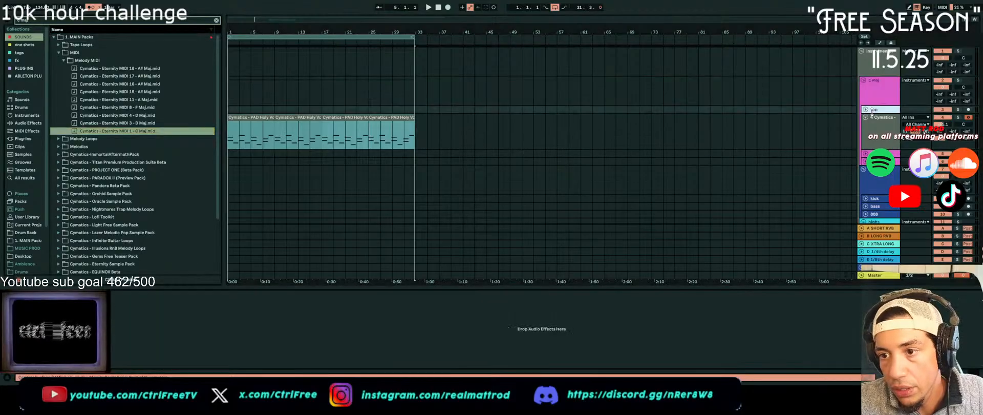
key("ctrl+shift+t")
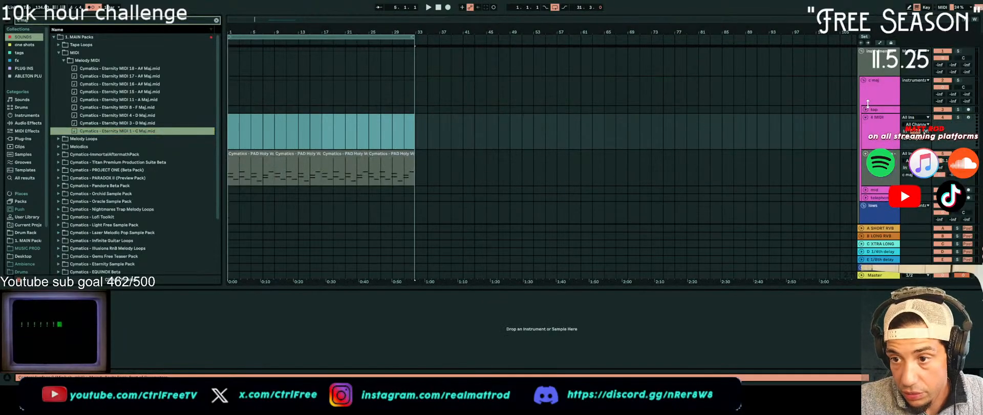
mouse_move(131, 131)
left_mouse_down()
mouse_move(249, 127)
mouse_move(234, 126)
left_mouse_up()
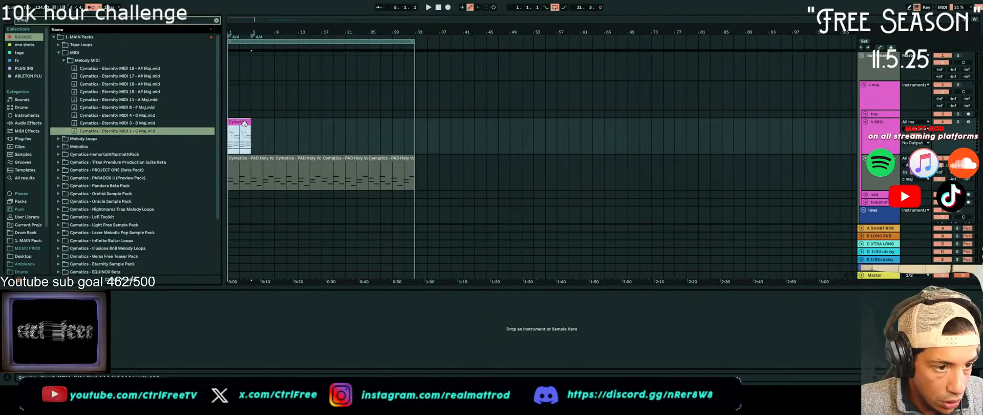
Duplicate the Eternity MIDI 1 clip until it fills the whole arrangement loop up to bar 33
key("ctrl+d")
key("ctrl+d")
key("ctrl+d")
key("ctrl+d")
key("ctrl+d")
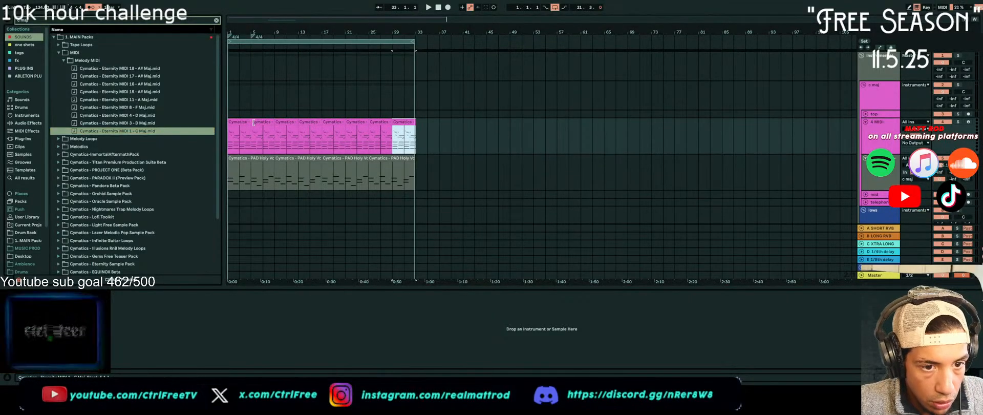
left_click(247, 122, "shift")
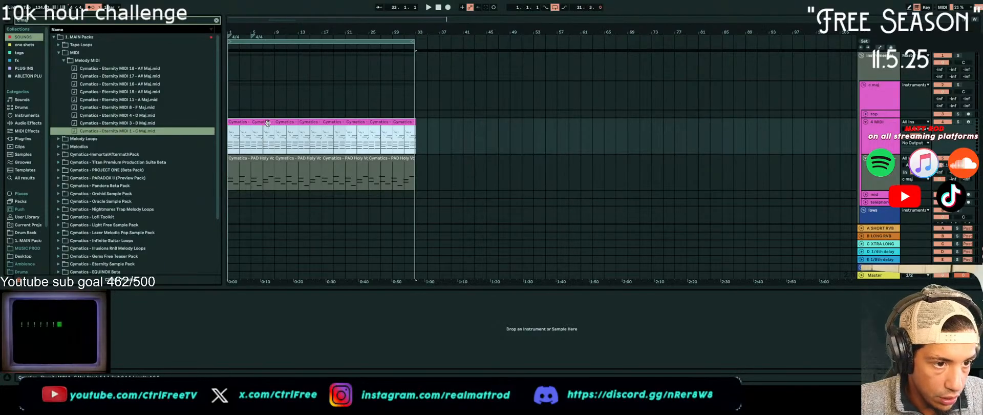
Transpose all notes in the second Eternity MIDI 1 clip down one octave and start playback
double_click(262, 124)
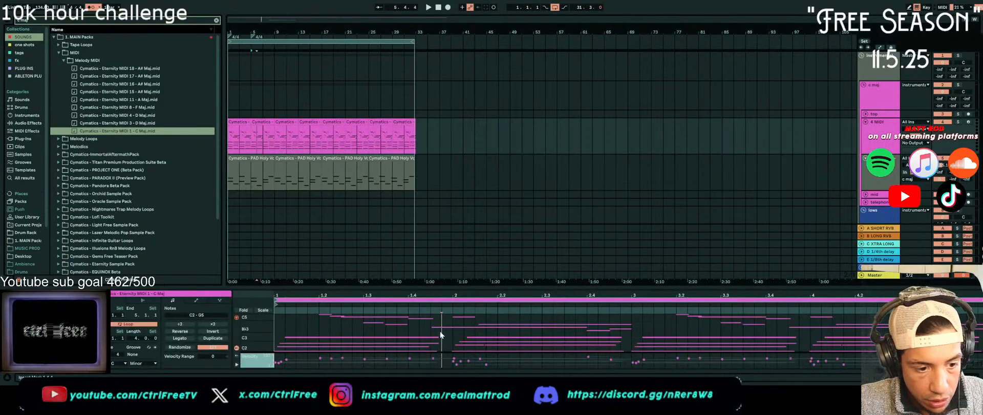
key("ctrl+a")
key("shift+Down")
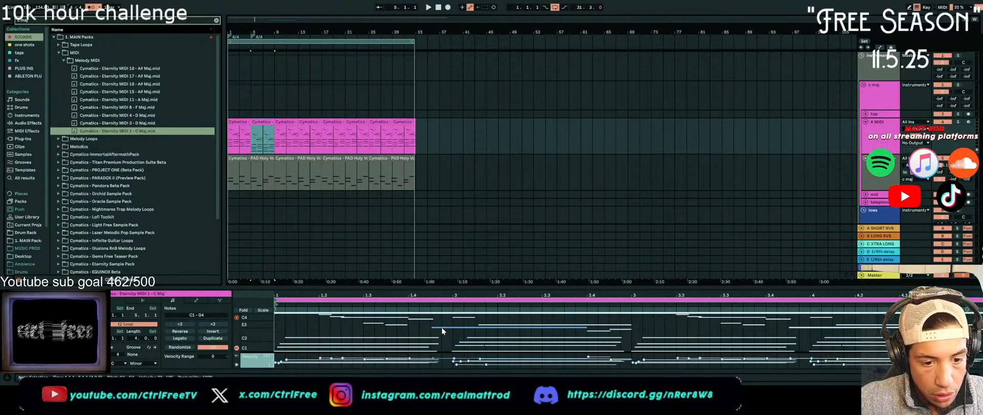
key("space")
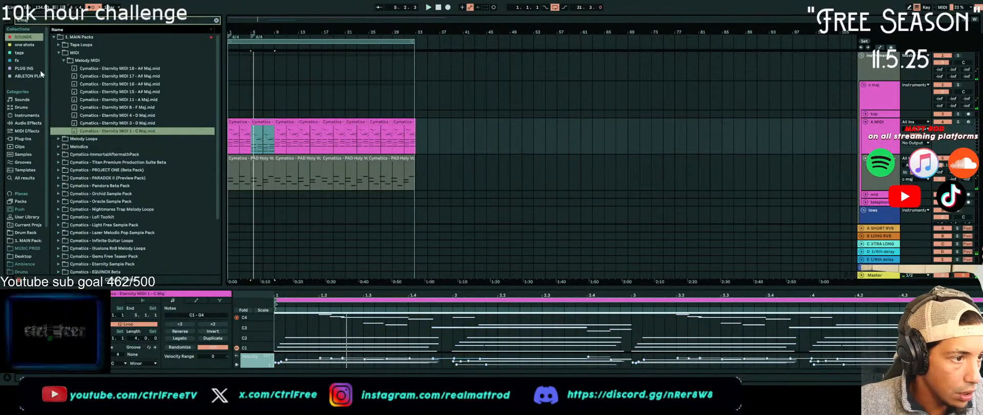
Open the Melodic One Shots folder in the one shots collection and preview PAD Giant (C) and PLUCK Blank (C)
left_click(28, 45)
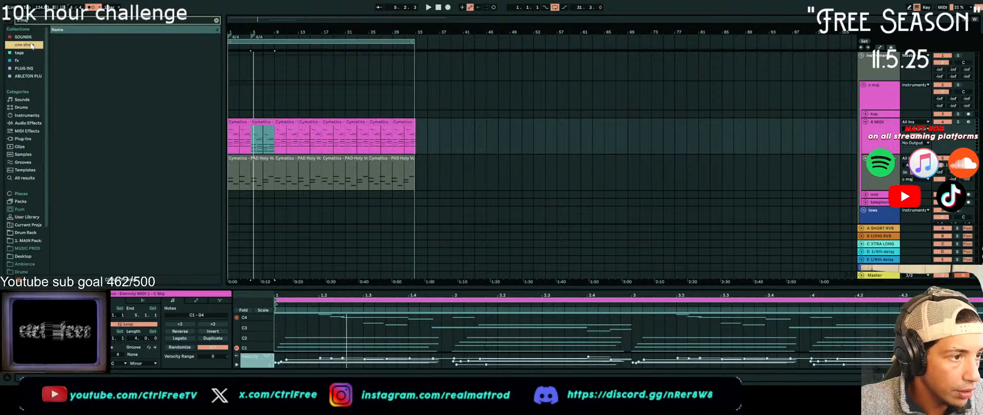
left_click(17, 45)
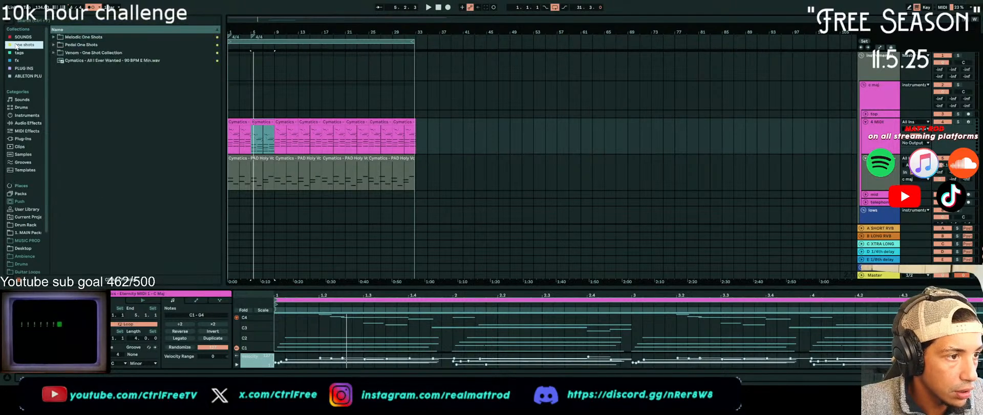
left_click(53, 37)
left_click(120, 210)
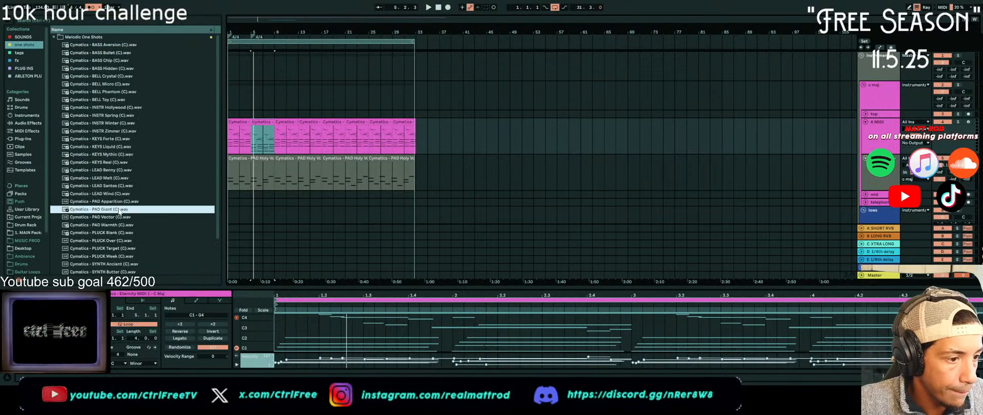
scroll(120, 211, "down", 2)
left_click(120, 193)
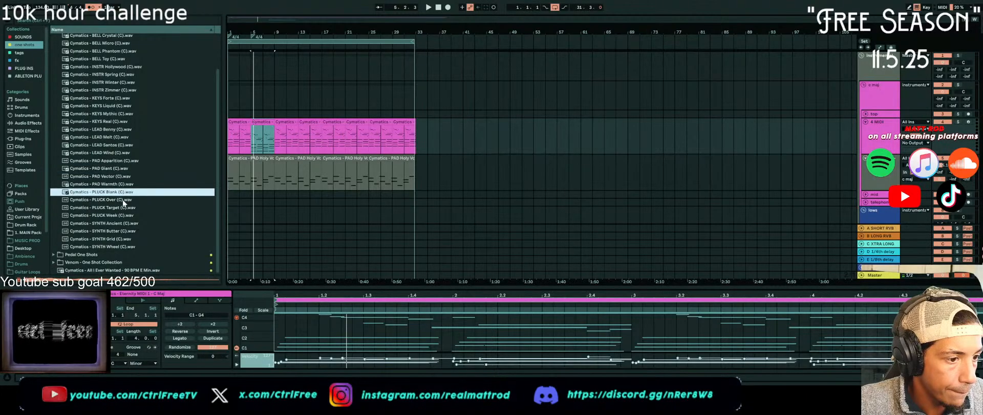
Load Cymatics - PLUCK Blank (C).wav as the instrument on the Eternity MIDI 1 track and start playback
left_click(290, 132)
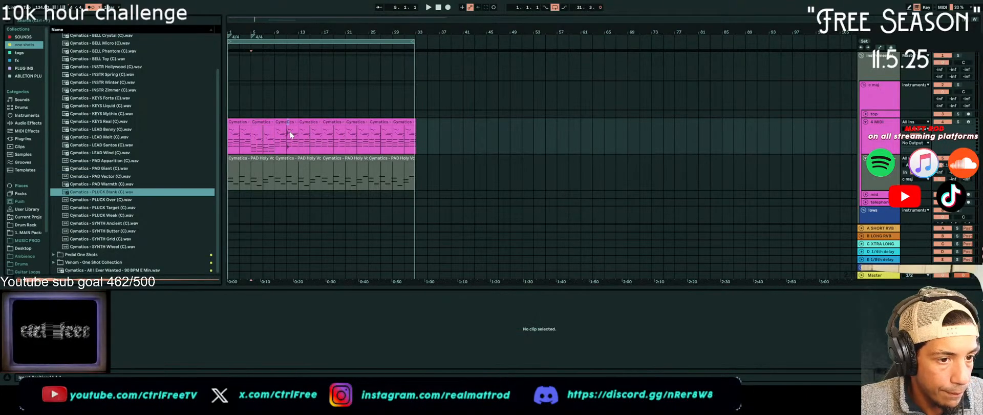
left_click(112, 193)
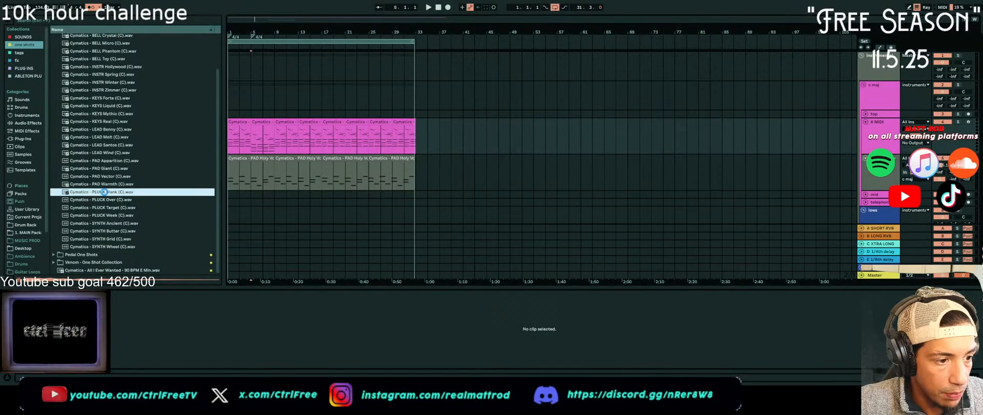
double_click(104, 191)
key("space")
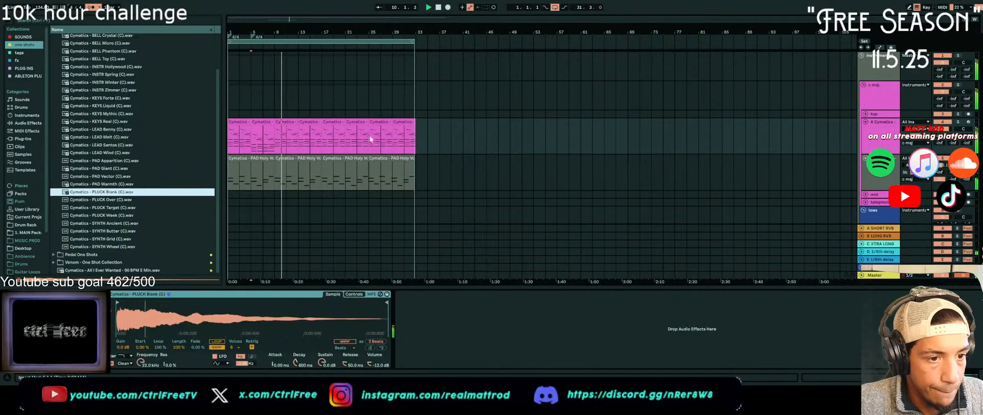
Delete all Eternity MIDI 1 clips from the pluck track and search the SOUNDS collection's 1. MAIN Packs for "c maj"
left_click_drag(420, 137, 166, 137)
key("Delete")
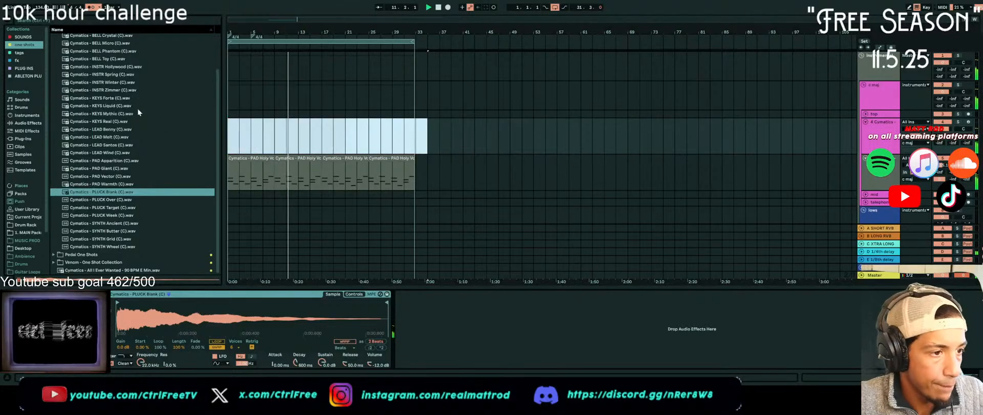
key("ctrl+f")
type("c maj")
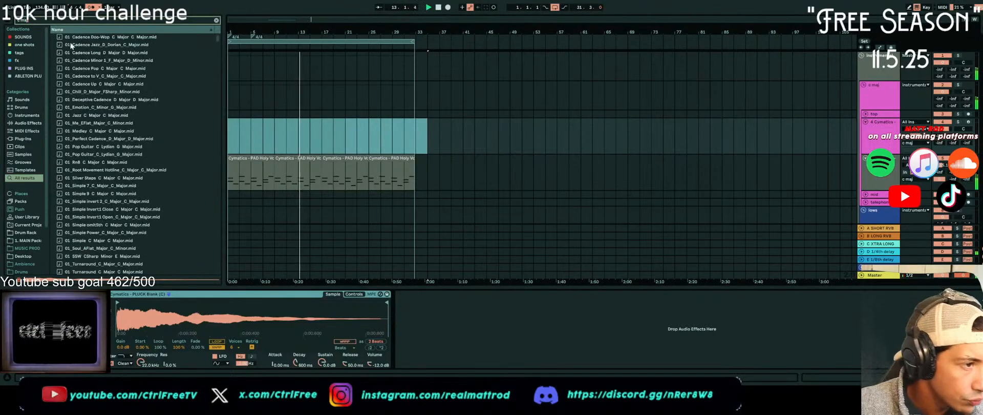
left_click(23, 37)
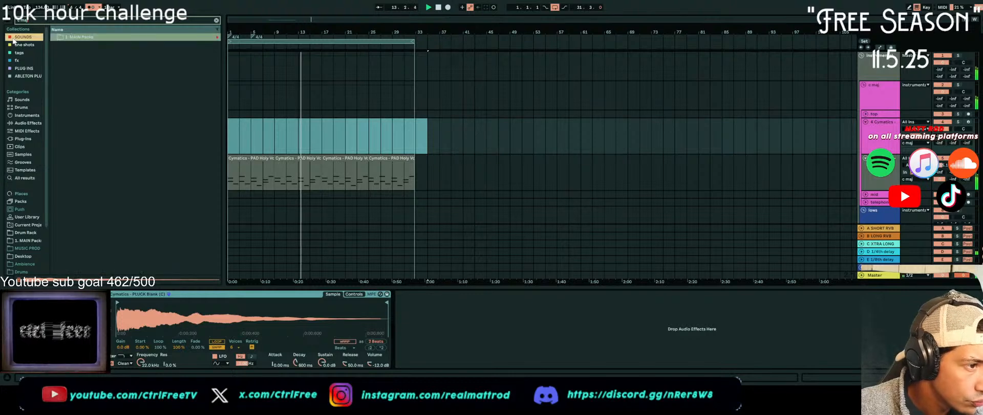
left_click(54, 37)
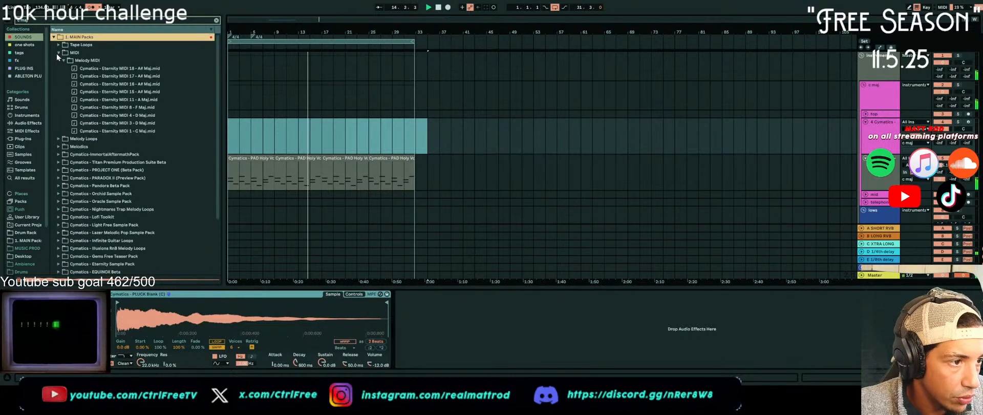
Collapse the MIDI folder and check the Pads folder under Tape Loops for fitting loops
left_click(58, 52)
left_click(58, 44)
left_click(63, 53)
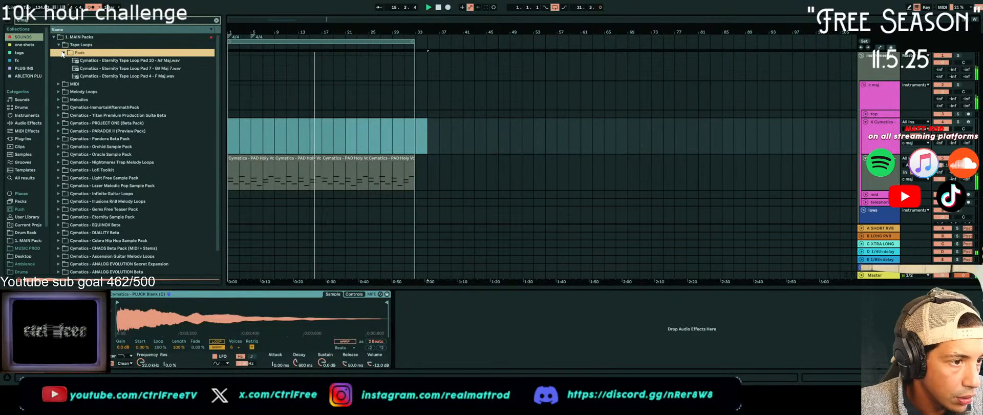
left_click(63, 53)
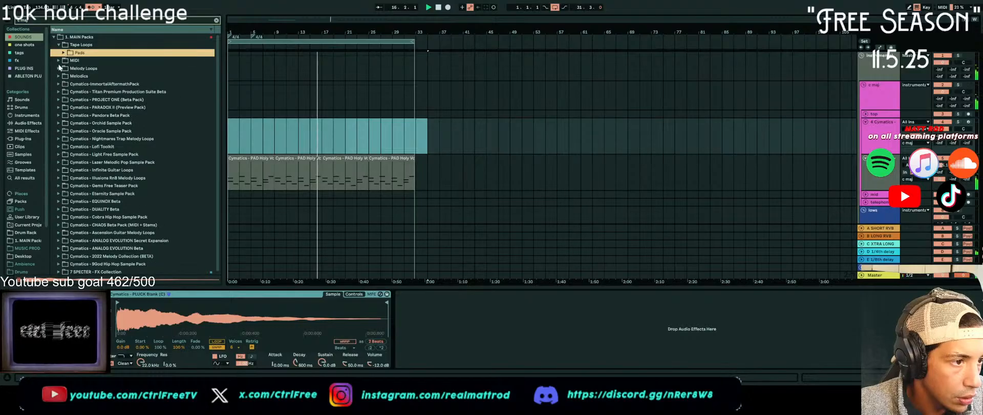
Look through the TITAN Various Melodies and TITAN RnB Melodies folders in the Titan Premium Production Suite Beta pack
left_click(59, 92)
left_click(63, 99)
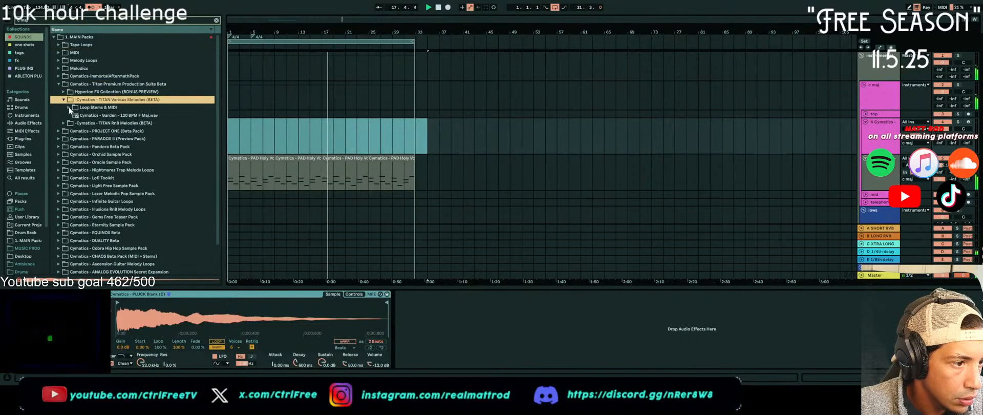
left_click(68, 107)
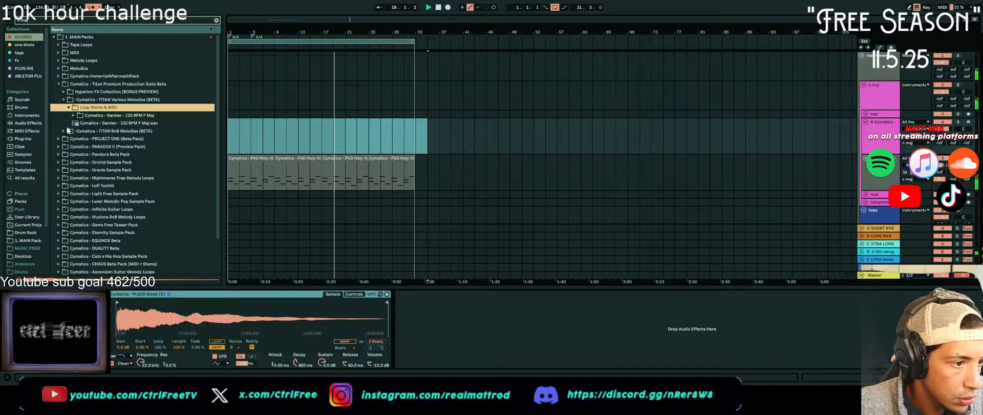
left_click(63, 131)
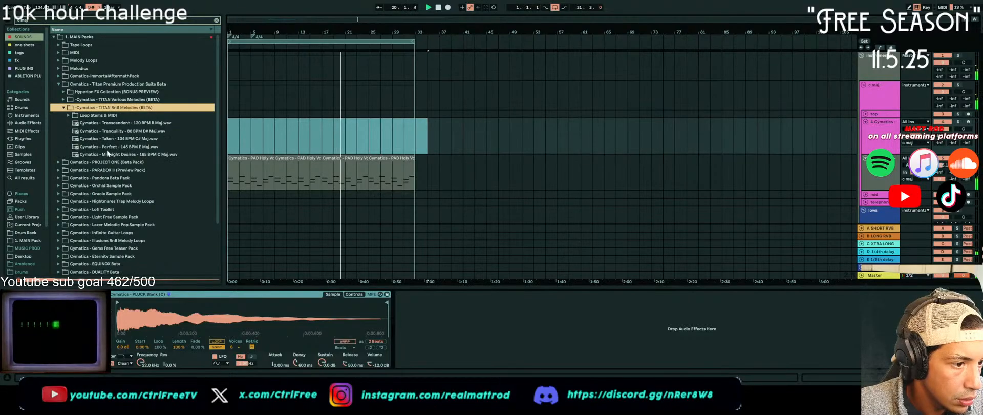
Preview Midnight Desires - 165 BPM C Maj, open its stems folder and place its MIDI file on the pluck track at bar 17
left_click(91, 154)
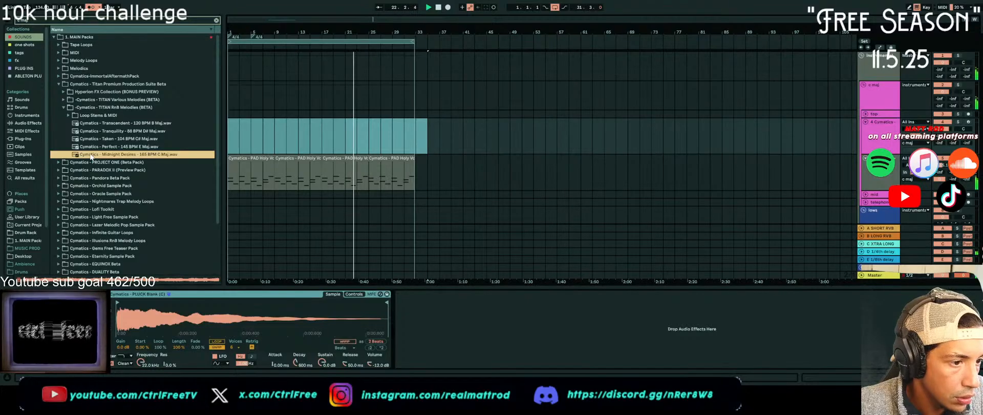
left_click(68, 115)
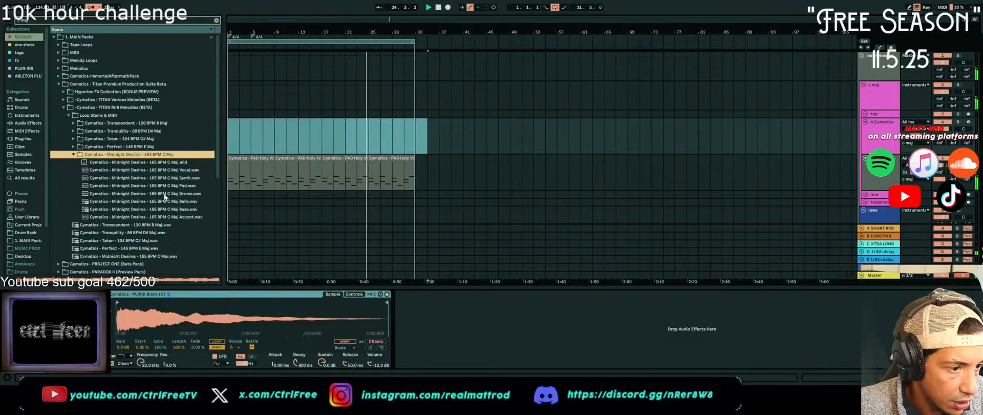
left_click_drag(131, 162, 318, 137)
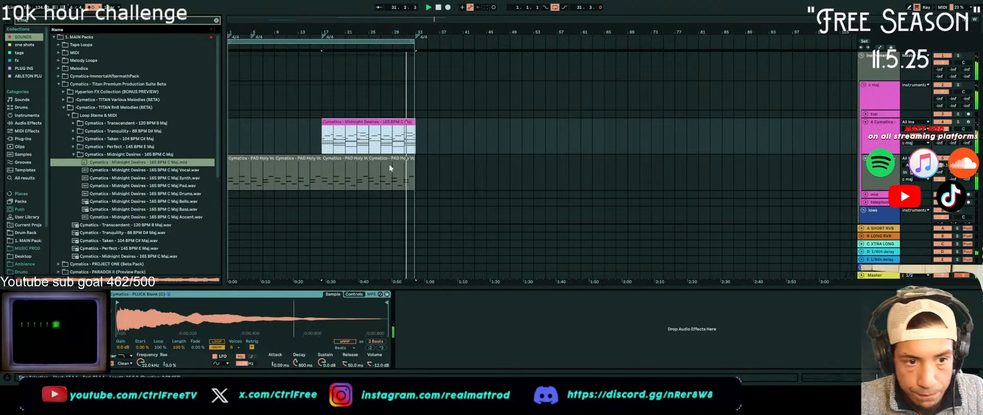
Place the Midnight Desires Pad.wav stem on the mid track at bar 1, trim it to bar 17 and duplicate it up to bar 33
scroll(333, 162, "down", 2)
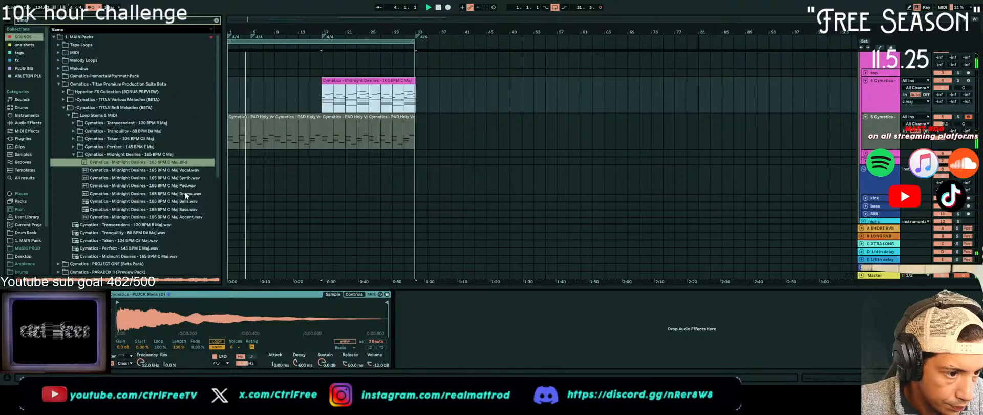
left_click_drag(181, 186, 229, 159)
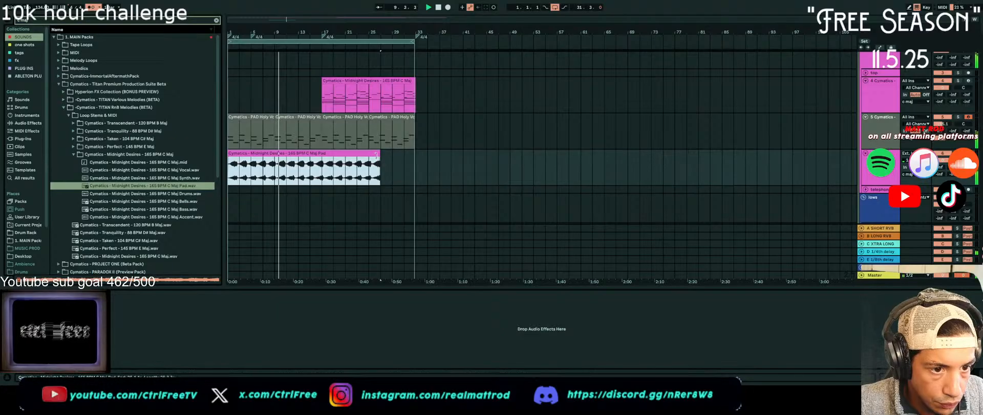
left_click_drag(376, 154, 323, 161)
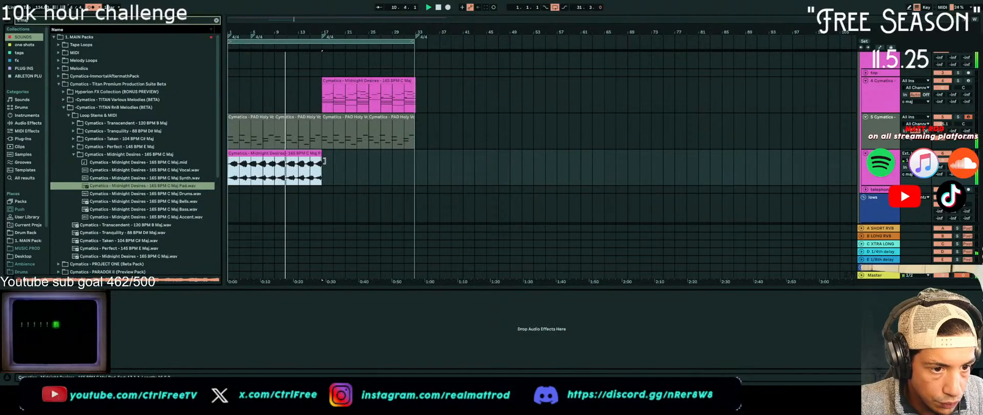
key("ctrl+d")
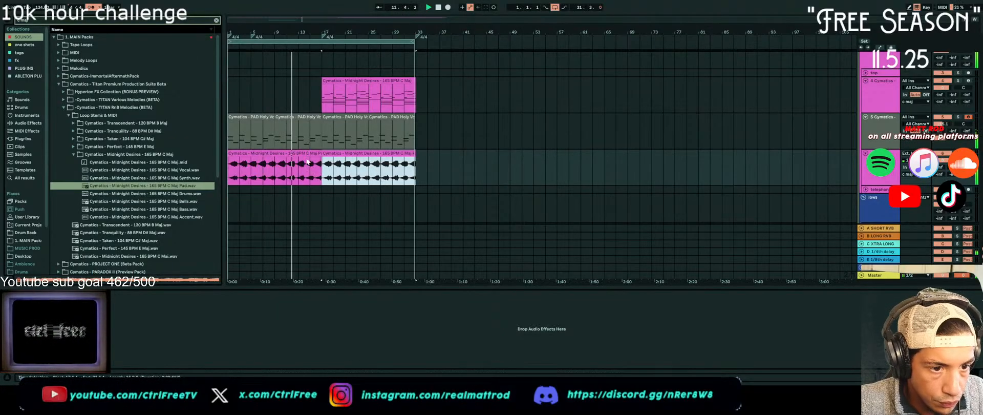
left_click(314, 160)
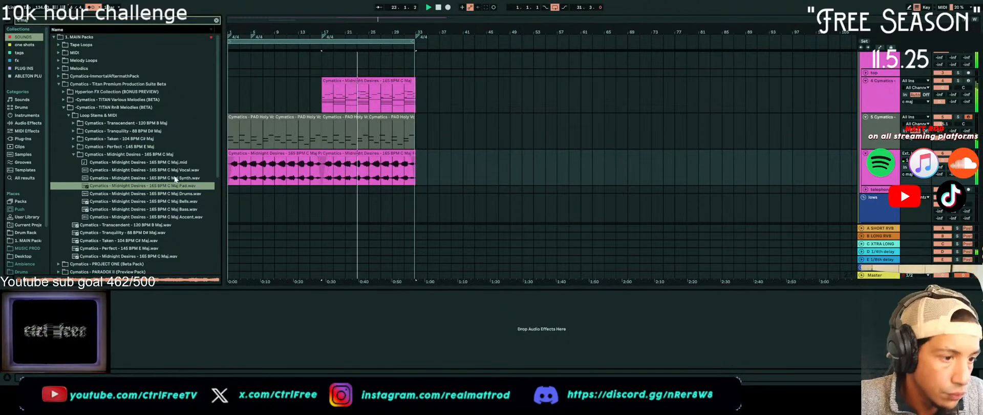
scroll(692, 143, "down", 2)
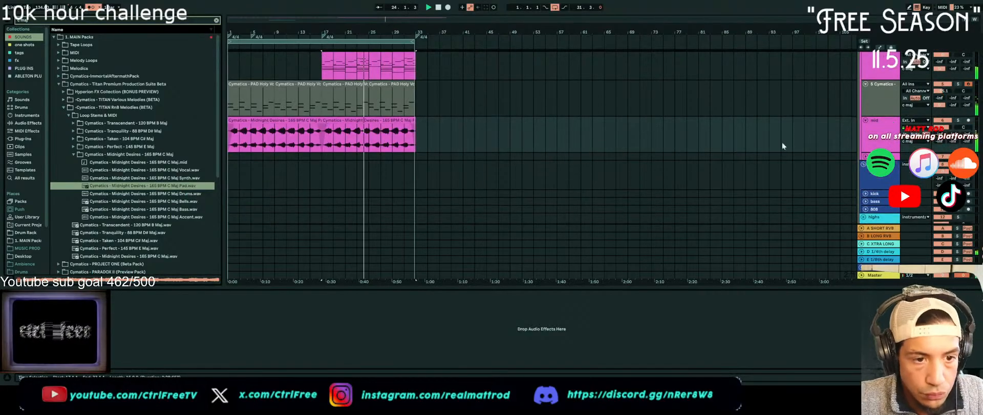
scroll(773, 153, "up", 5)
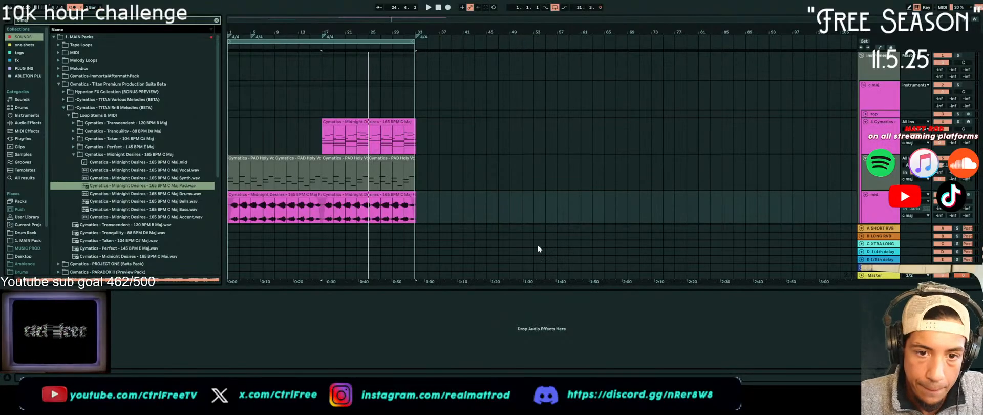
left_click(438, 7)
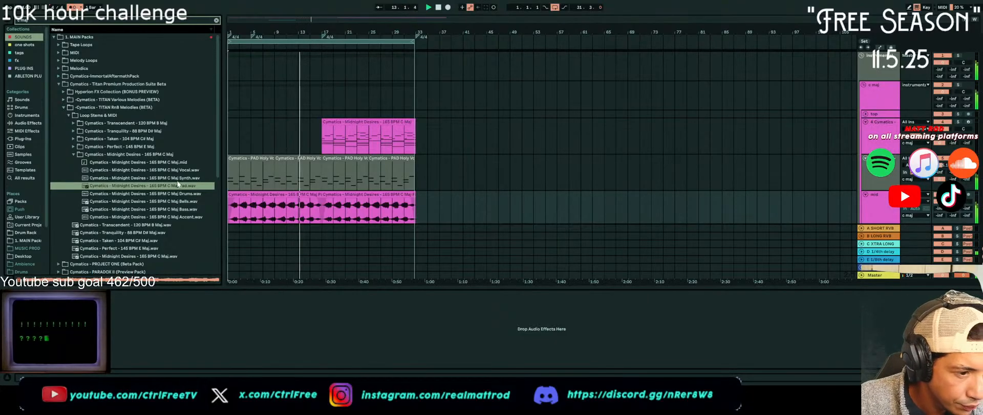
Place the Midnight Desires Synth.wav stem on the top track and move it to start at bar 1
left_click_drag(178, 177, 263, 111)
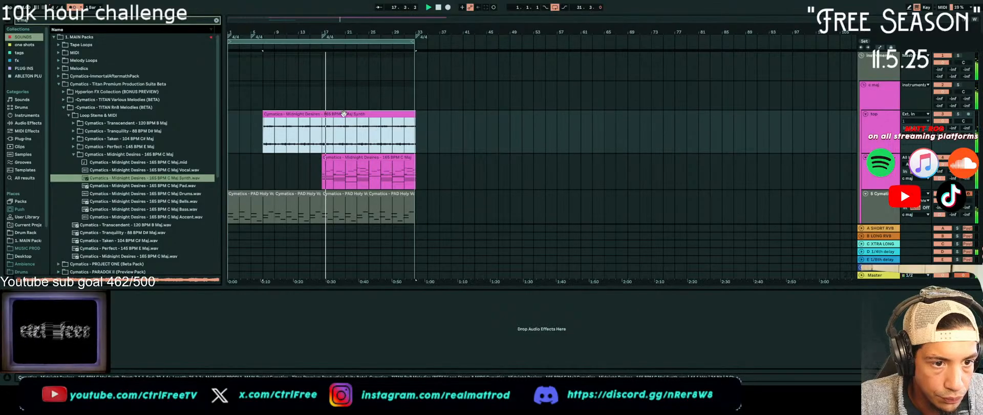
left_click_drag(344, 114, 308, 114)
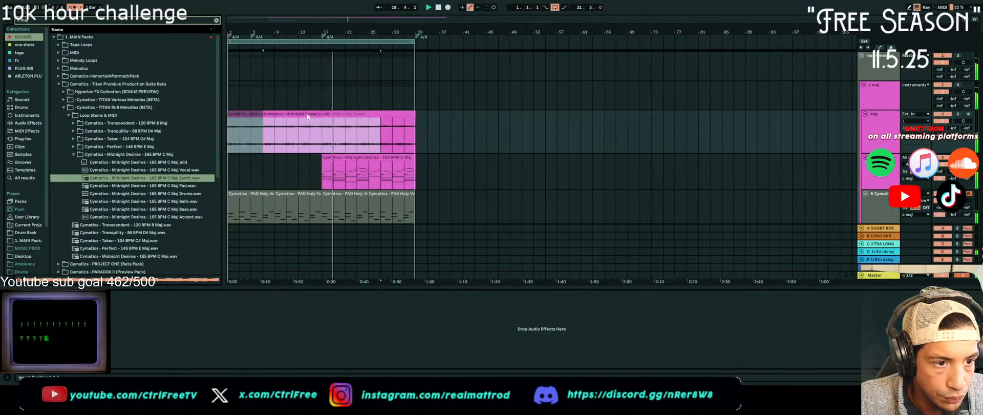
Try deleting the time signature changes and moving the Midnight Desires MIDI clip to bar 9
left_click(418, 37)
key("Delete")
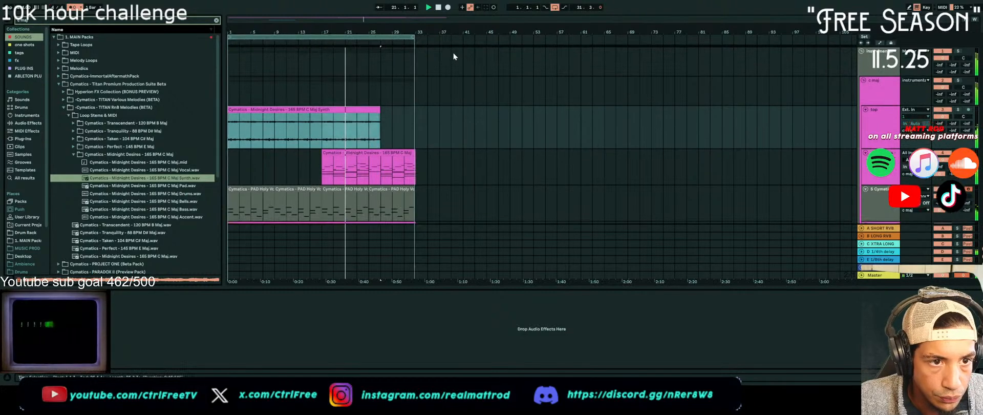
left_click_drag(359, 154, 324, 155)
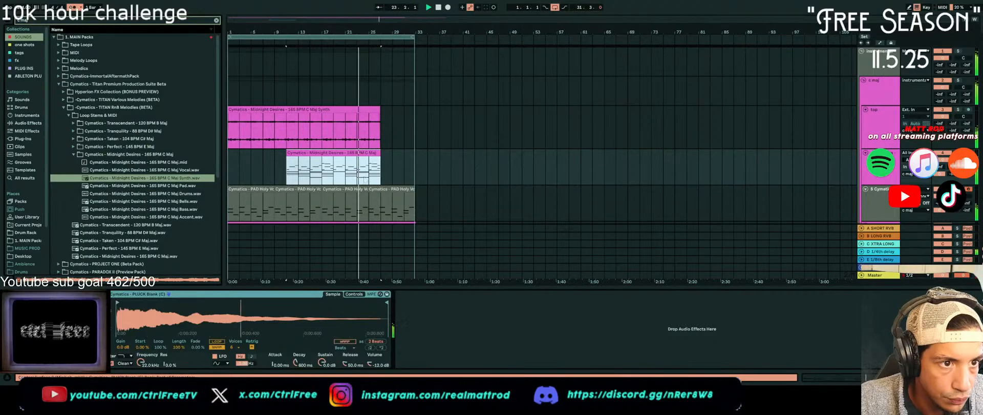
left_click_drag(340, 155, 328, 155)
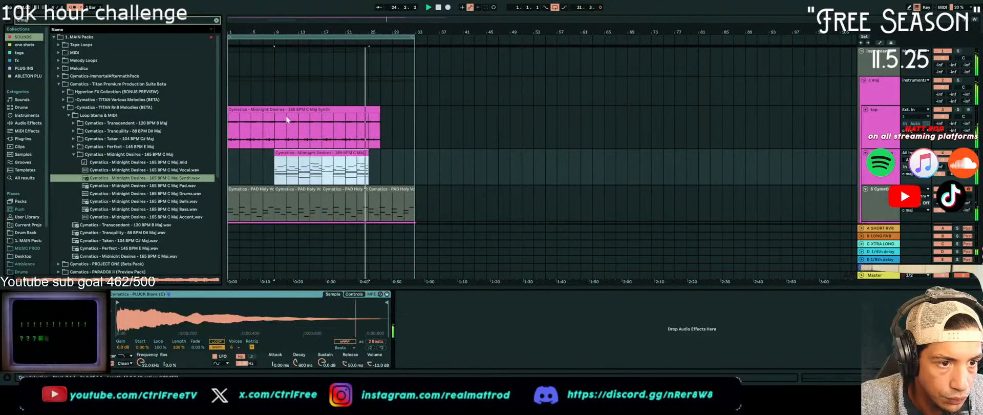
key("space")
left_click(378, 108)
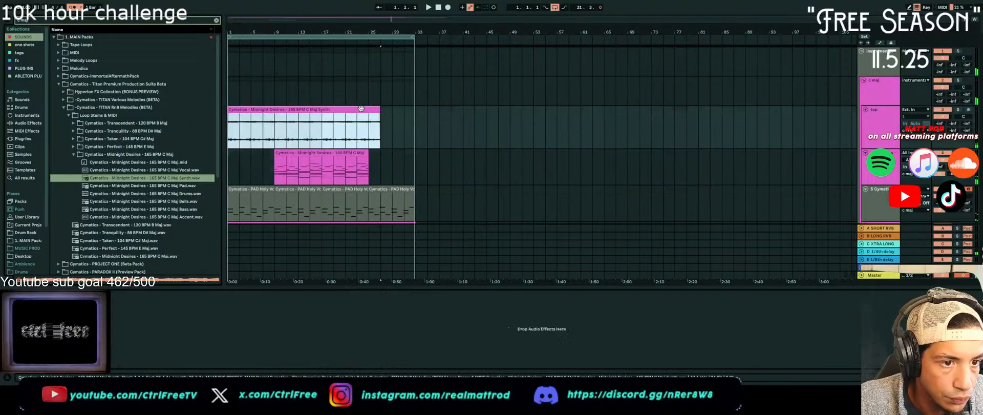
Undo the recent time signature and clip edits, and move the Midnight Desires Synth clip to start at bar 1
key("ctrl+z")
key("ctrl+z")
key("ctrl+z")
key("ctrl+z")
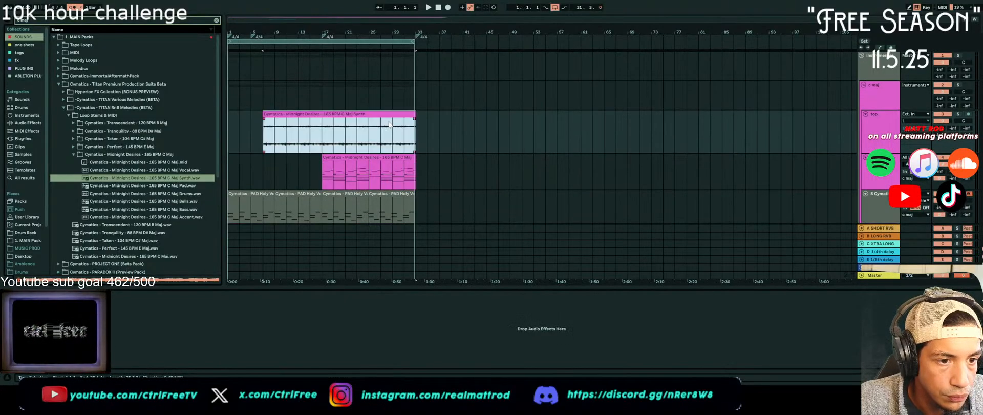
left_click_drag(380, 114, 319, 116)
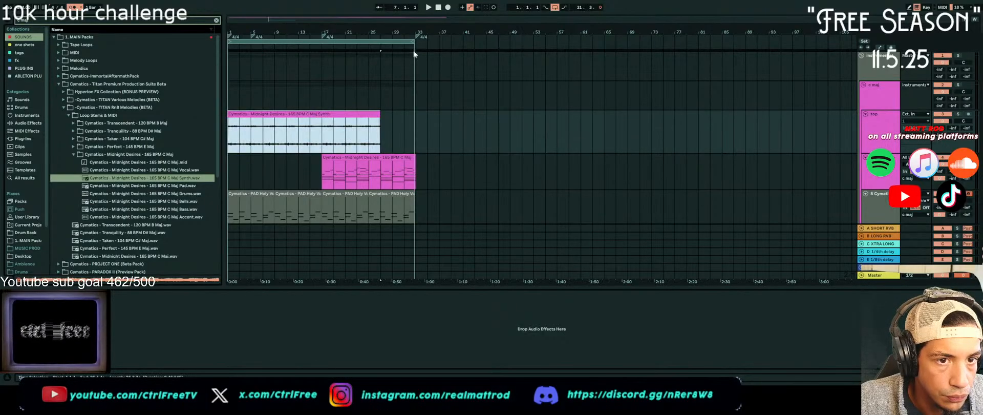
Move the Midnight Desires MIDI clip to start at bar 9 and trim the Synth stem to end at bar 25
left_click_drag(368, 156, 313, 154)
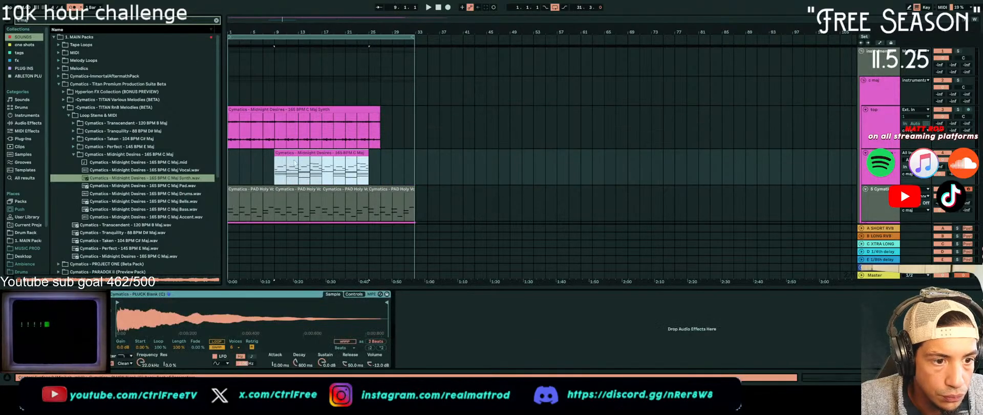
scroll(317, 187, "down", 2)
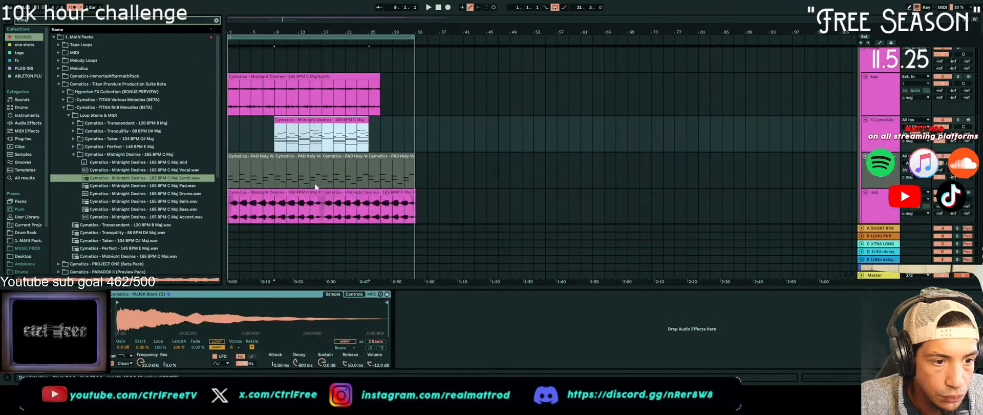
scroll(320, 177, "down", 3)
scroll(337, 130, "up", 2)
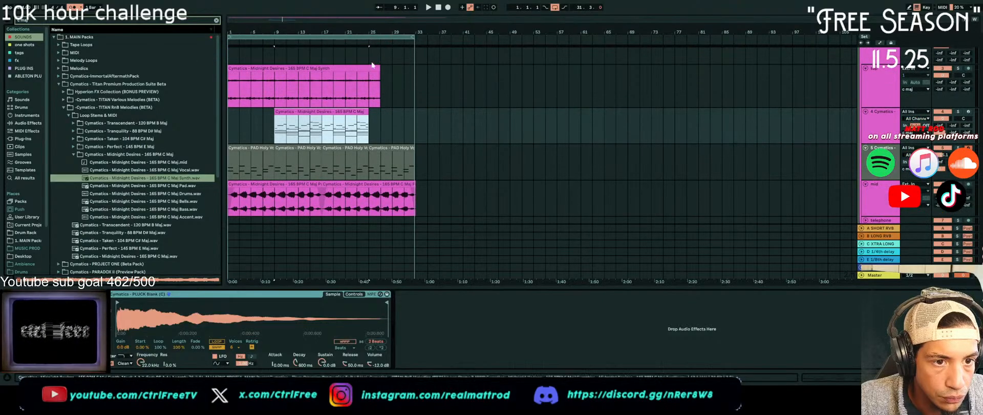
left_click_drag(379, 68, 369, 70)
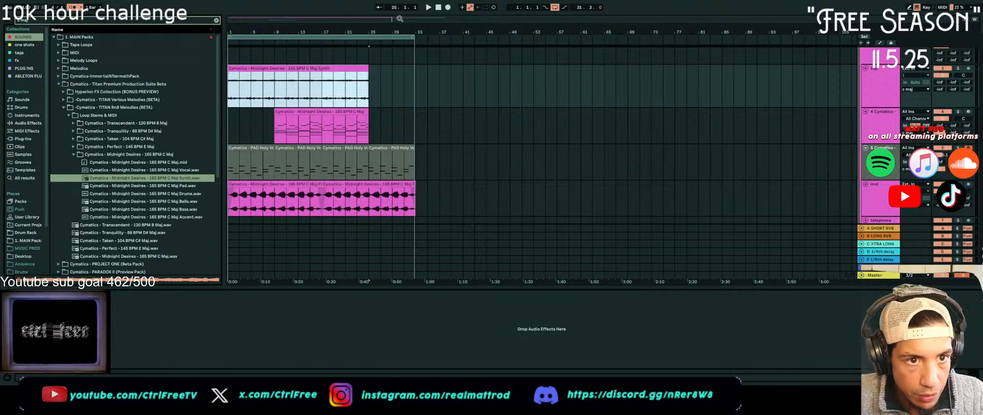
Play the arrangement from bar 1 to hear the Midnight Desires pluck clip together with the synth and pad layers
left_click(440, 8)
key("space")
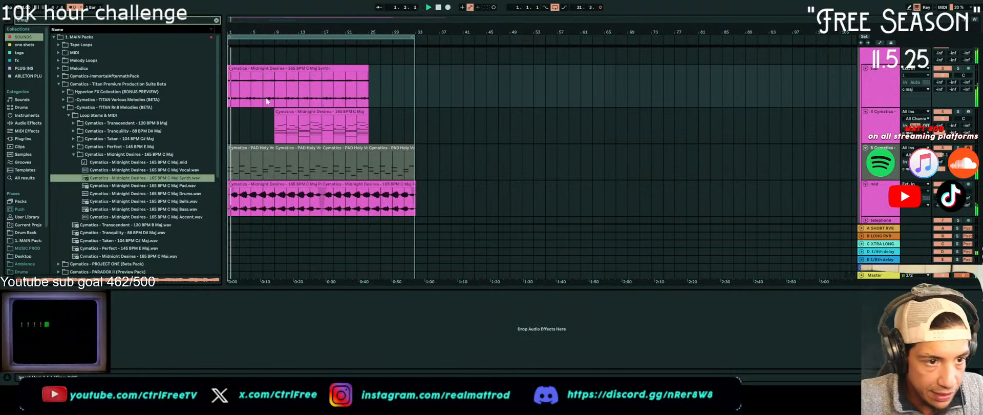
scroll(290, 177, "down", 3)
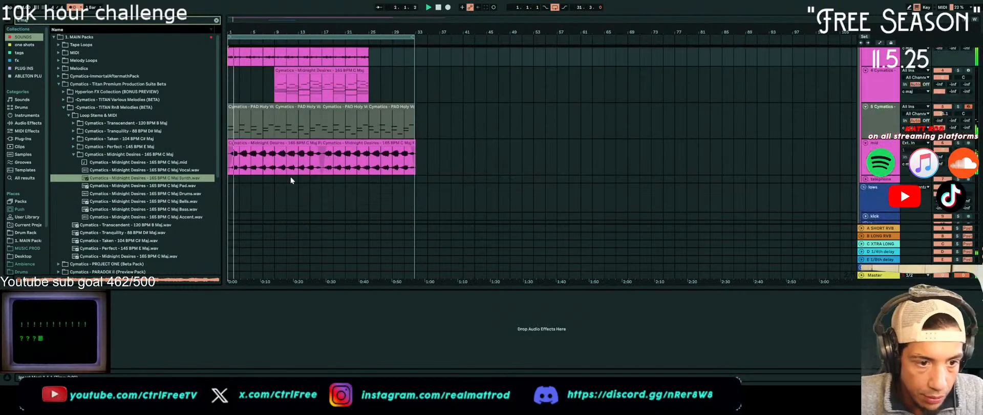
left_click(349, 71)
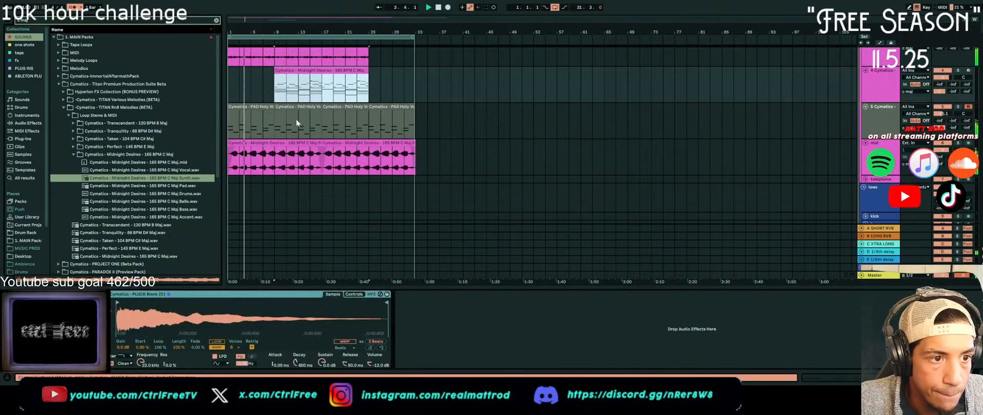
scroll(285, 122, "up", 3)
left_click(940, 133)
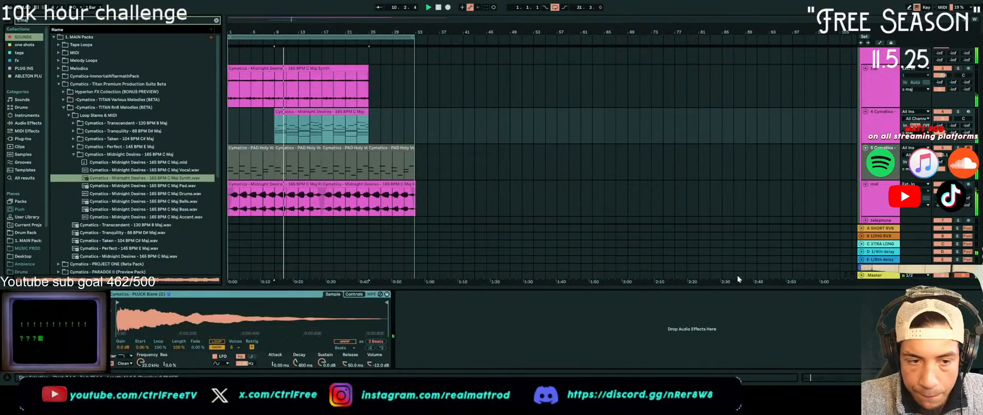
Rename the Midnight Desires MIDI clip to "top" and the four PAD Holy Voice clips to "pad"
scroll(320, 133, "down", 3)
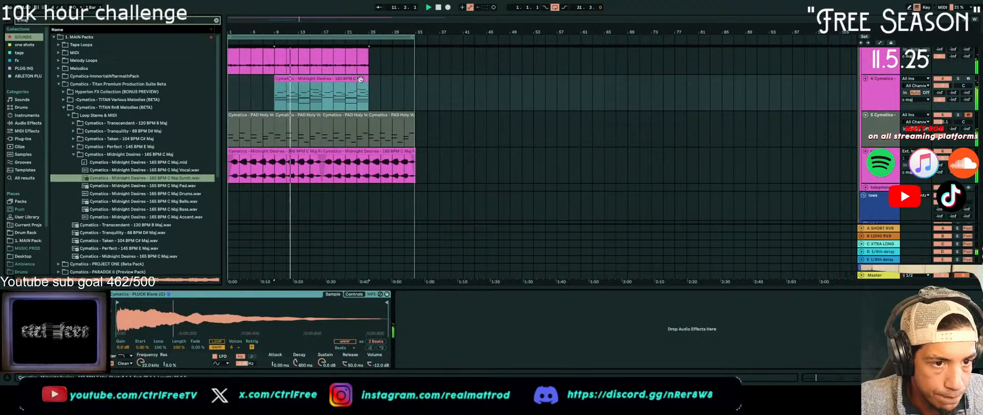
left_click(360, 79)
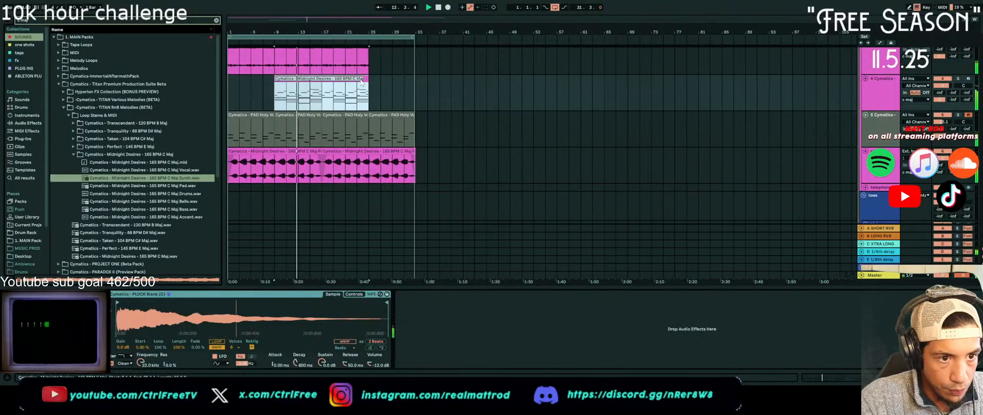
type("top")
key("Return")
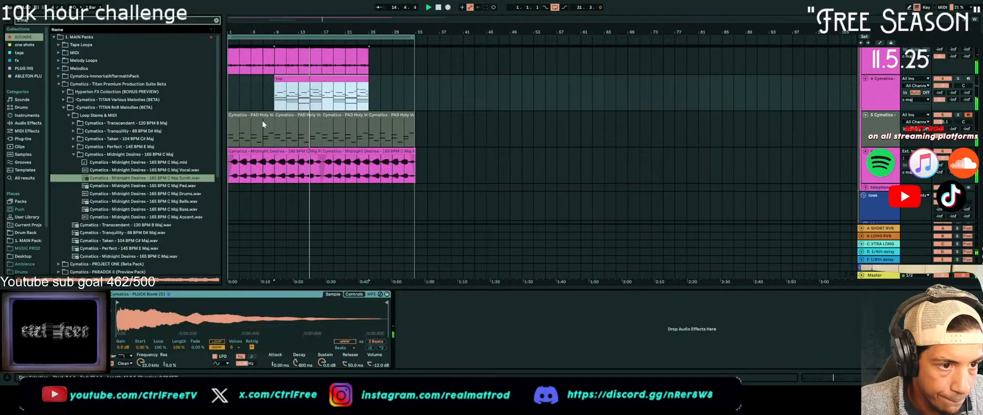
left_click(343, 123)
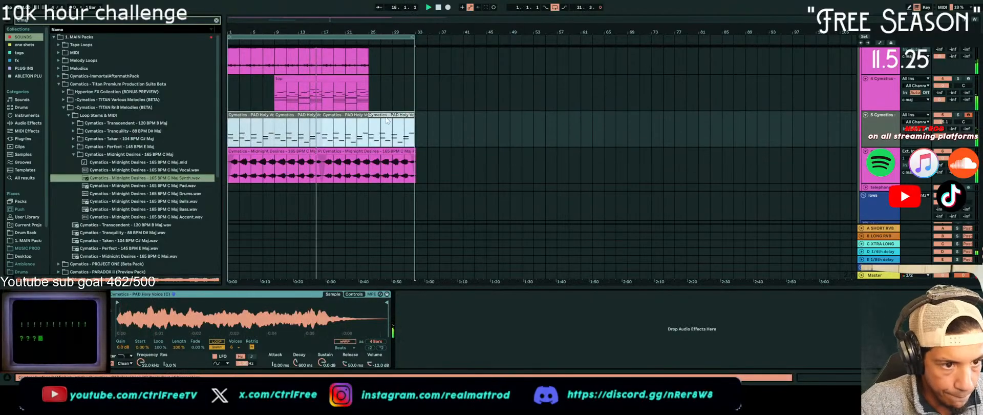
type("pad")
key("Return")
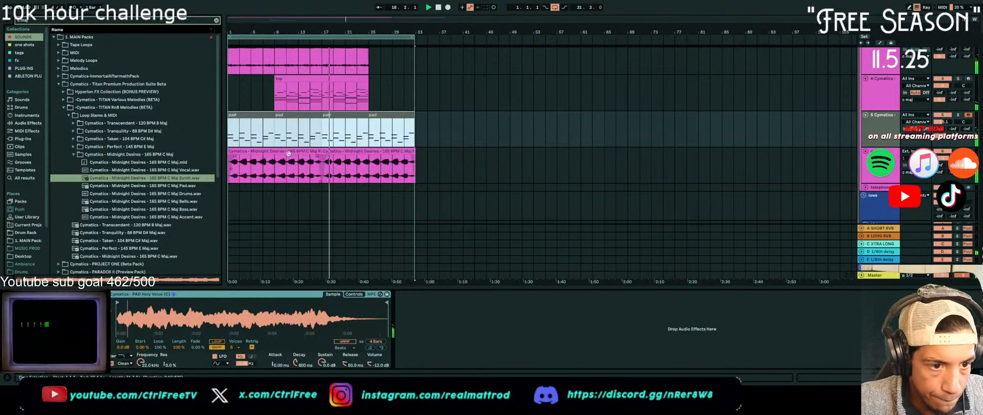
Rename both Midnight Desires Pad stem clips to "pad 2" and the Synth stem clip to "synth"
left_click(266, 151)
left_click(384, 151, "shift")
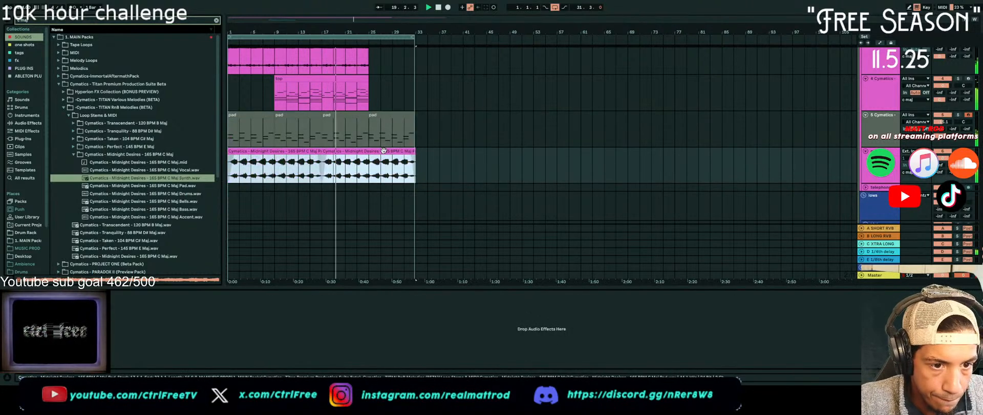
type("pad 2")
key("Return")
scroll(377, 149, "up", 3)
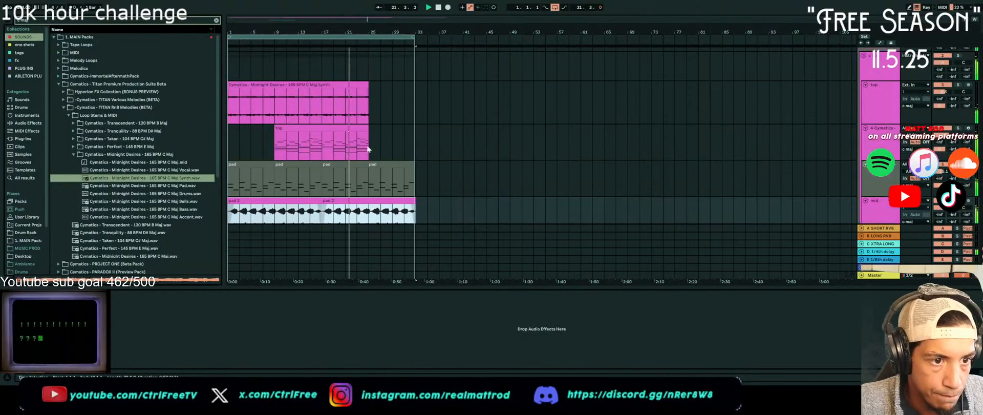
left_click(303, 90)
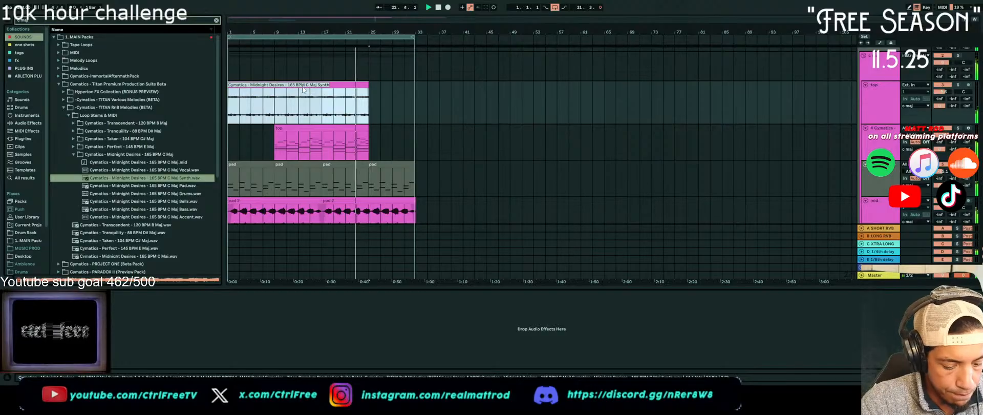
key("ctrl+r")
type("synth")
key("Return")
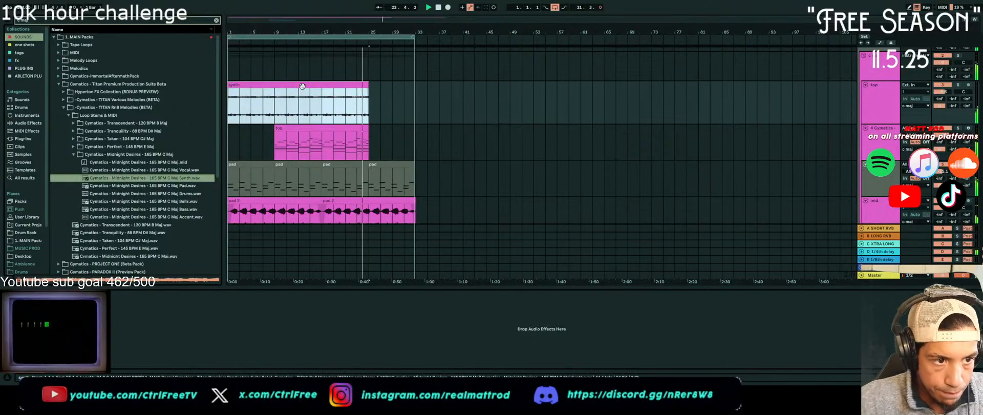
Duplicate bars 9 to 33 of the synth, top and pad tracks to bar 33 and extend the loop to bar 57
left_click(319, 183)
scroll(320, 185, "down", 2)
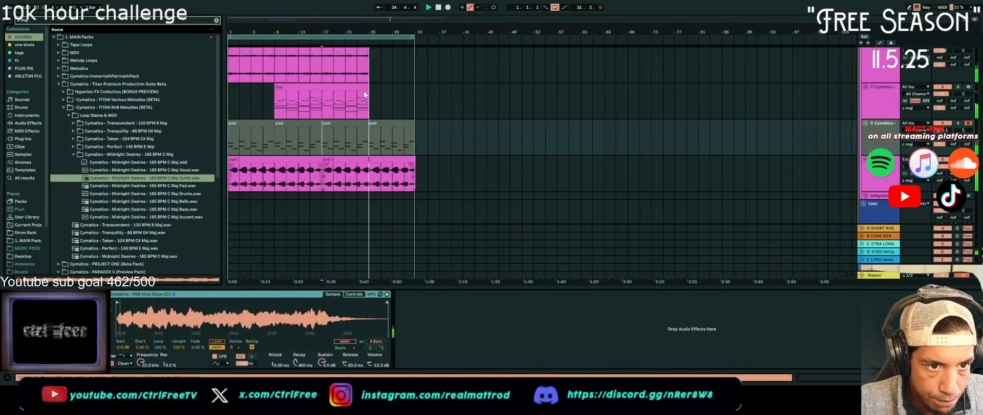
scroll(364, 91, "up", 2)
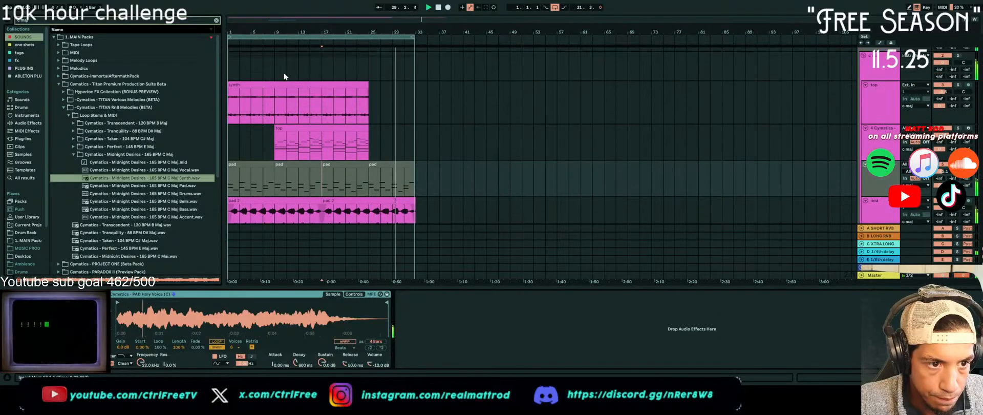
left_click_drag(285, 77, 417, 196)
key("ctrl+d")
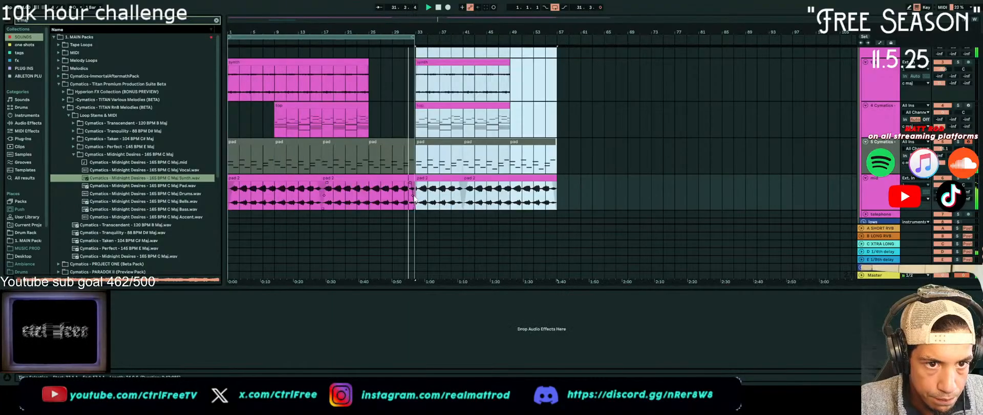
left_click(415, 35)
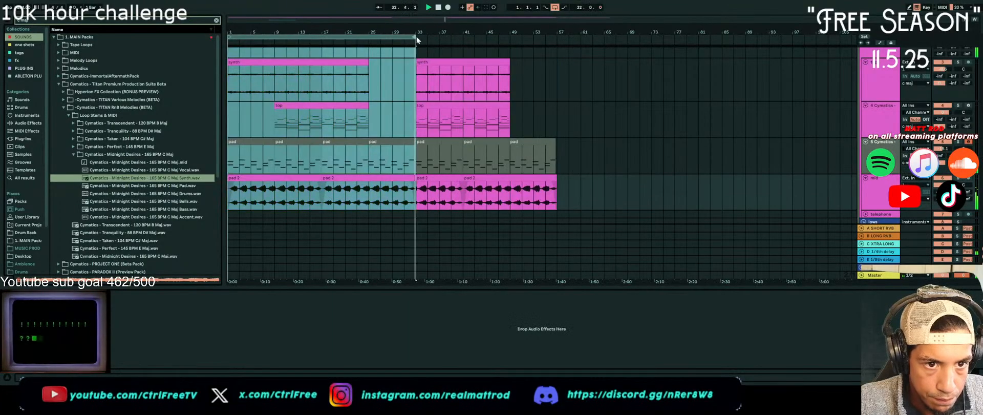
left_click_drag(416, 36, 559, 51)
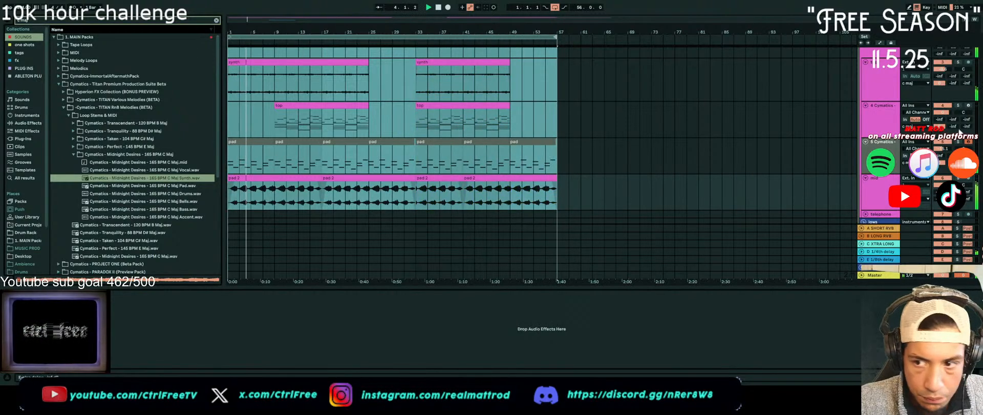
Search the browser for "phaser" and add Phaser-Flanger after the Holy Voice sampler on the pad track
key("ctrl+f")
type("phaser")
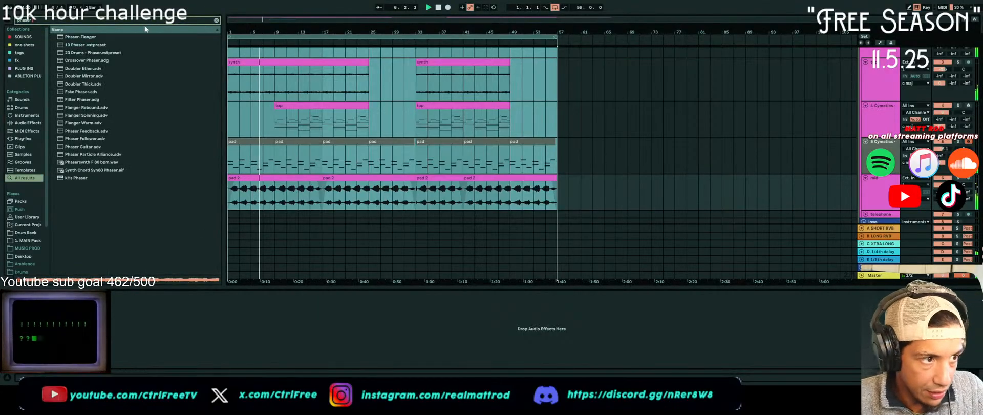
left_click_drag(66, 38, 415, 137)
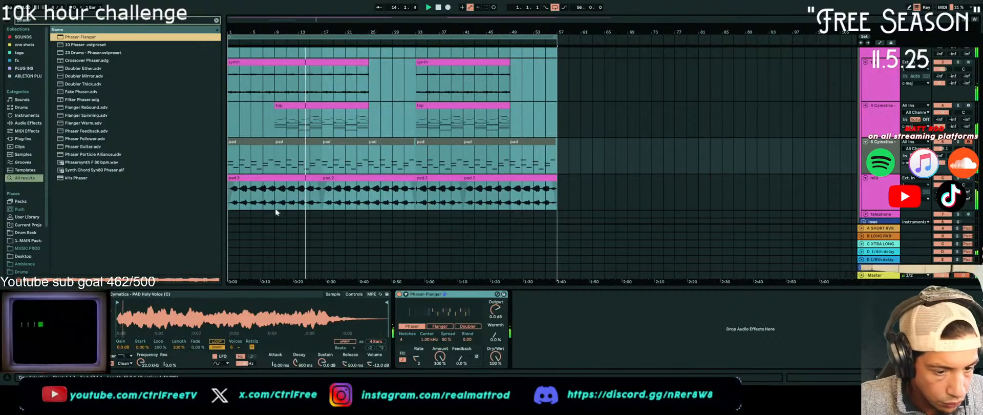
left_click(879, 276)
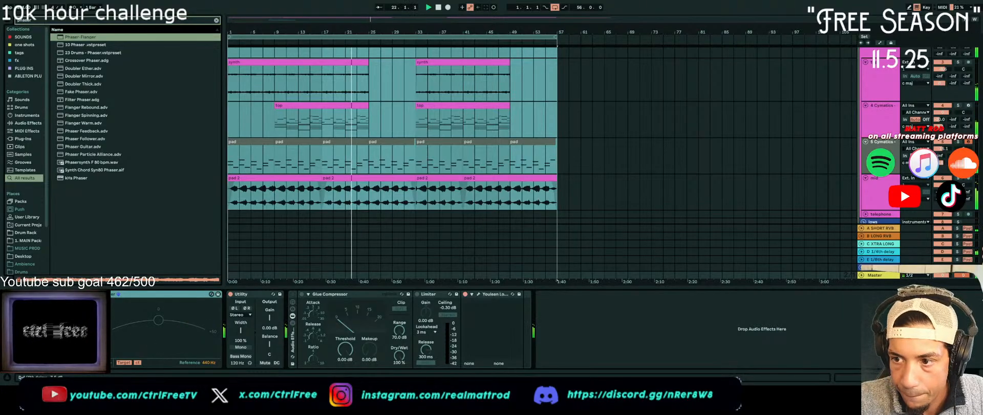
left_click(882, 142)
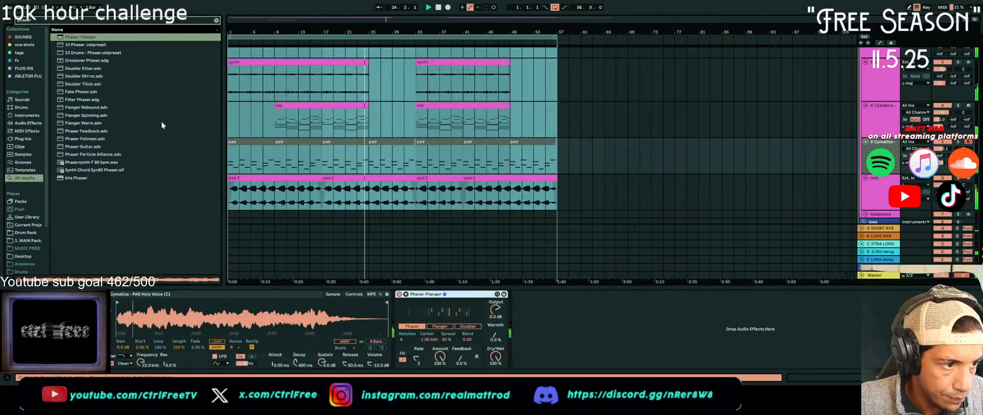
Compare the Phaser-Flanger modes, keep Phaser, and set Spread to 83% and Warmth to 35%
left_click(475, 327)
left_click(441, 327)
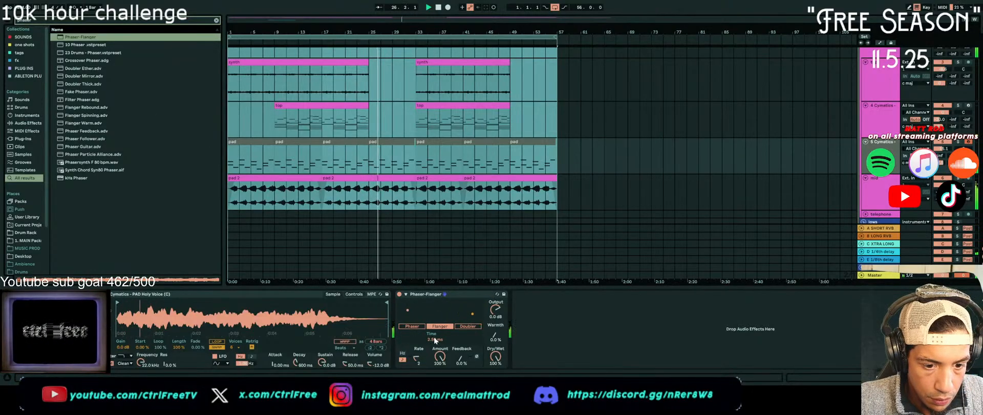
left_click(416, 328)
left_click_drag(454, 335, 454, 313)
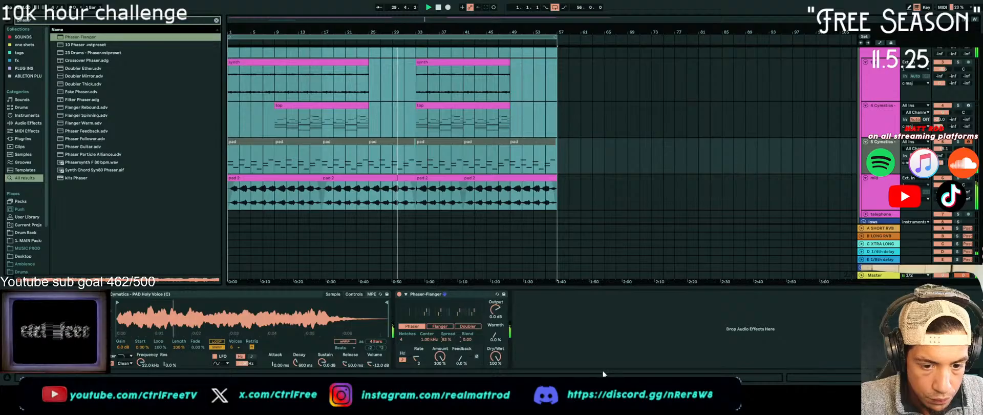
left_click_drag(495, 336, 495, 318)
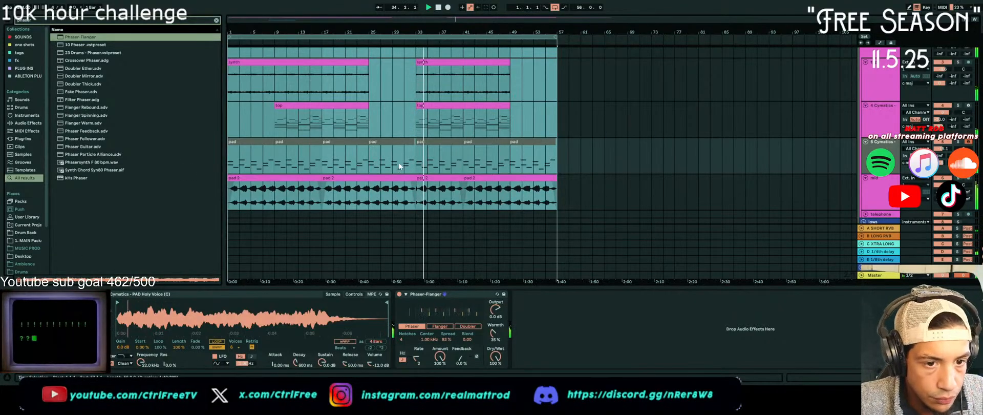
Consolidate the first two pad clips into a single clip spanning bars 1 to 17
left_click(408, 144)
left_click(408, 144)
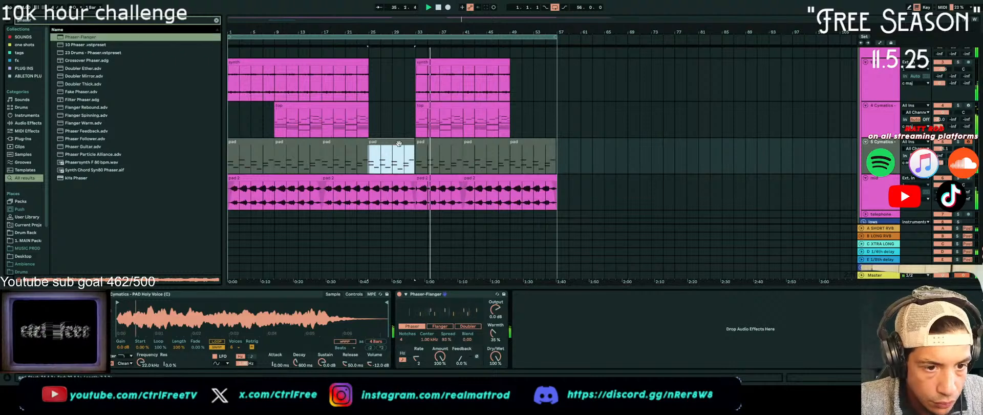
left_click(248, 145)
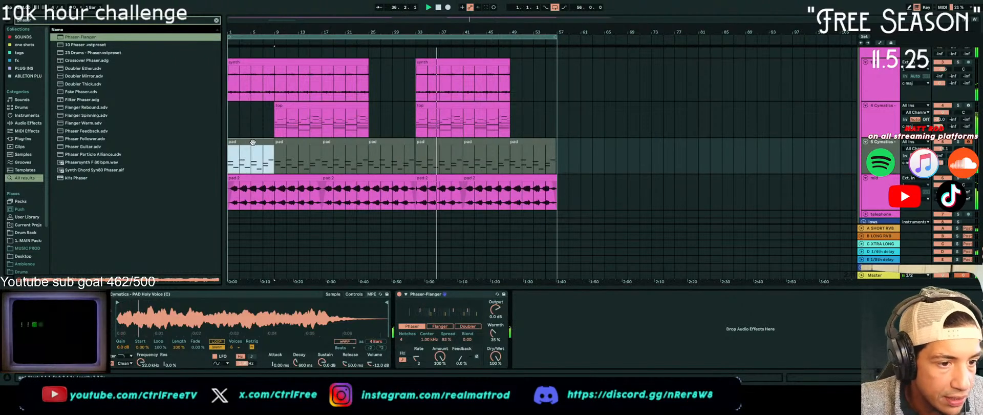
mouse_move(253, 143)
left_mouse_down()
mouse_move(302, 151)
mouse_move(241, 150)
left_mouse_up()
left_click_drag(323, 157, 170, 161)
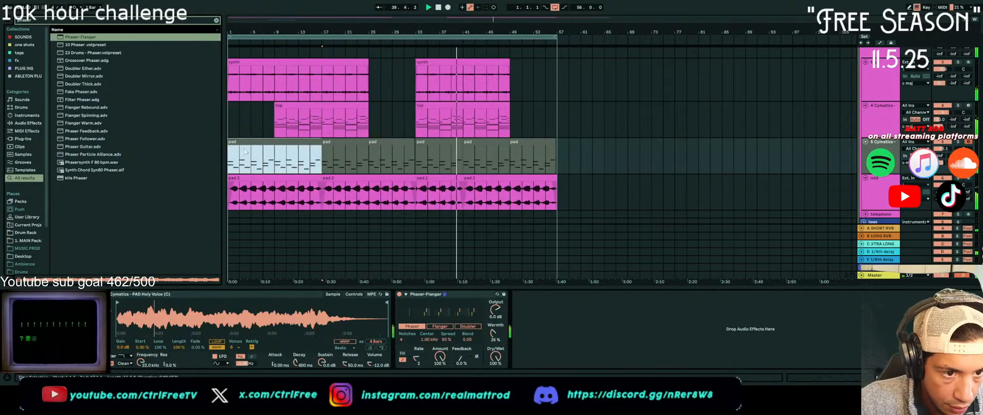
Duplicate the consolidated pad clip three times, and delete the last copy at bars 49 to 65
key("ctrl+d")
key("ctrl+d")
key("ctrl+d")
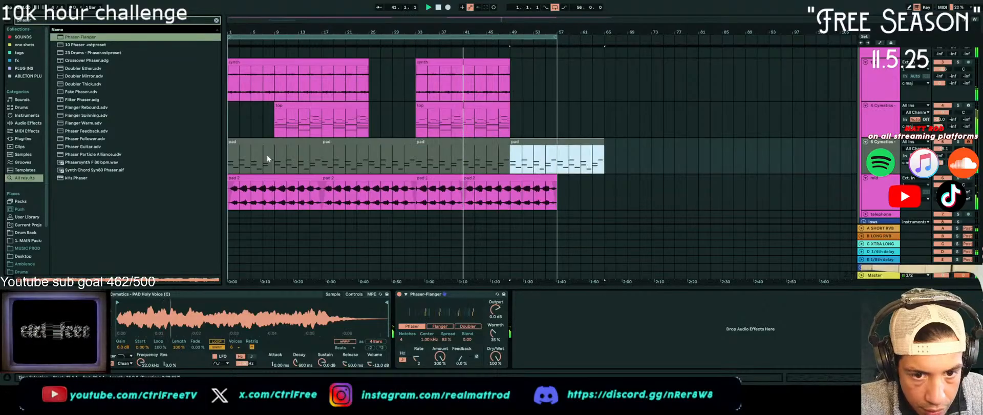
left_click(547, 144)
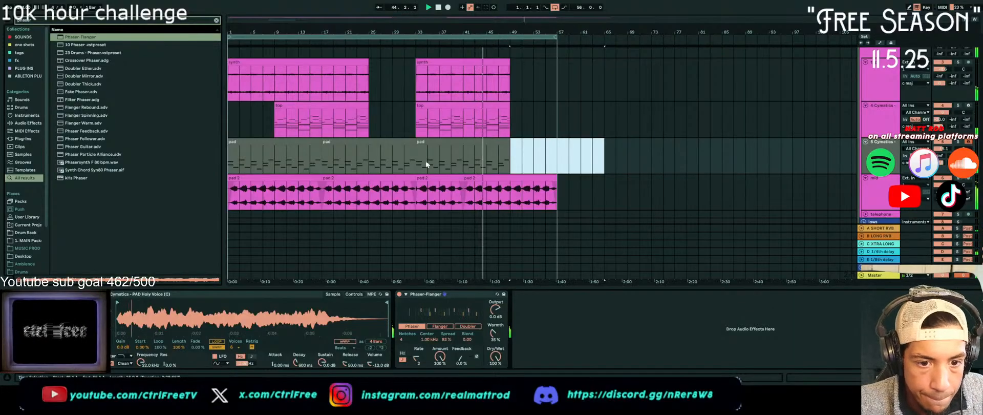
left_click(216, 20)
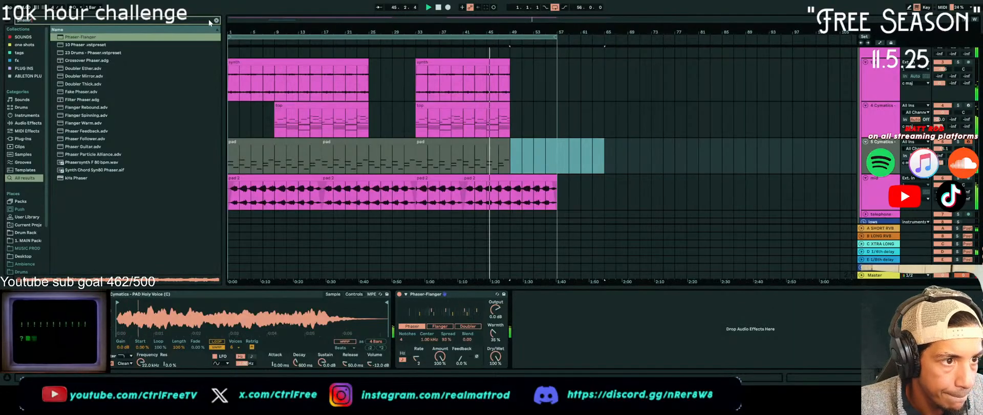
Browse the SOUNDS collection to the Midnight Desires C Maj stems, collapsing the Venom One Shot Collection folder
left_click(13, 38)
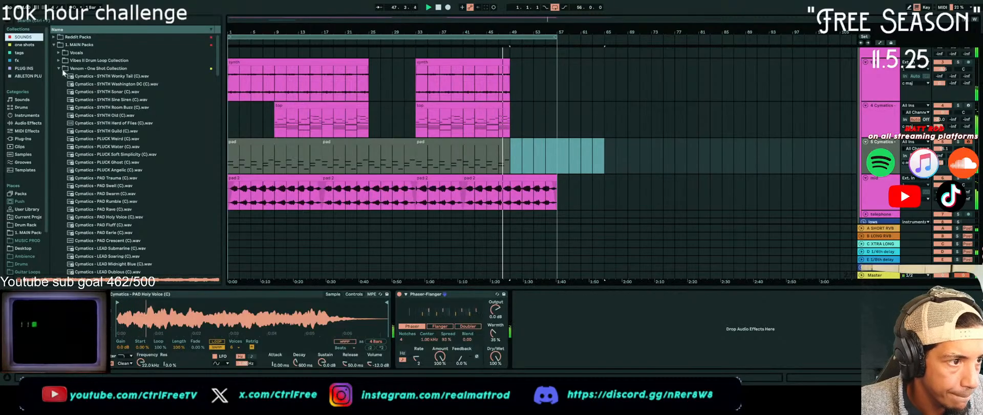
left_click(54, 45)
left_click(54, 45)
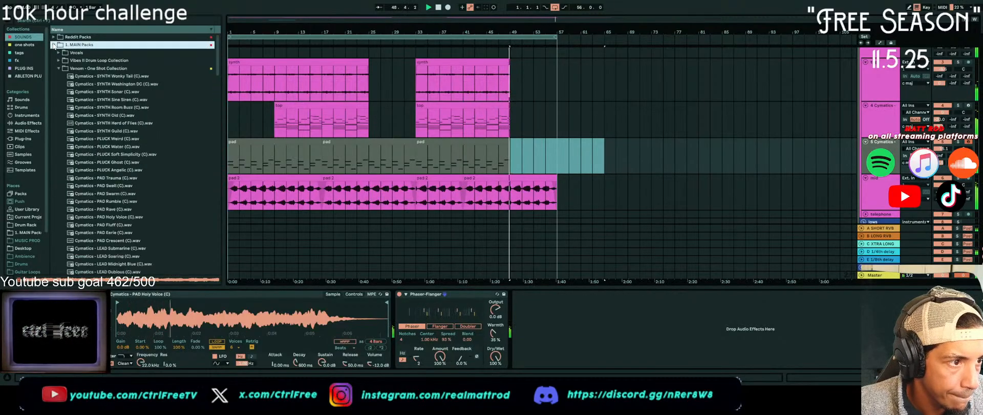
left_click(60, 70)
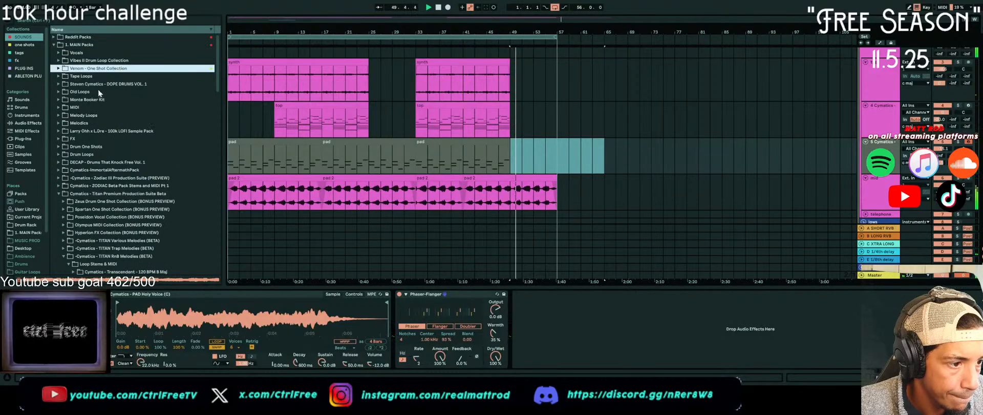
scroll(178, 155, "down", 6)
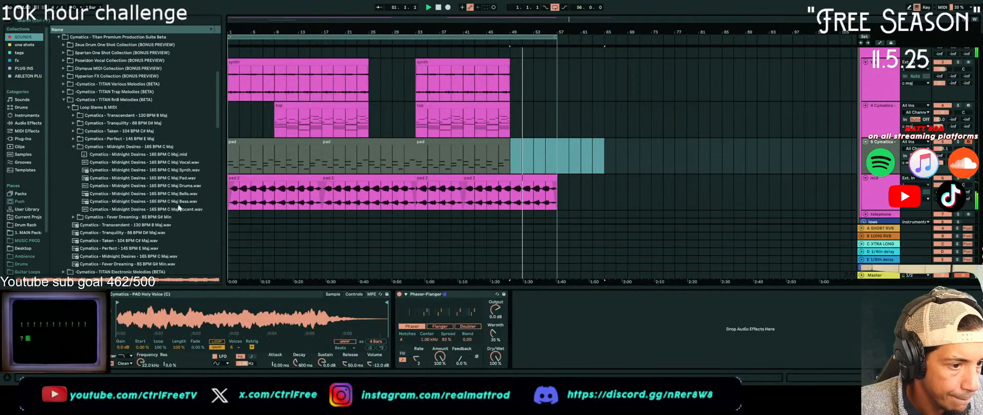
scroll(542, 149, "down", 2)
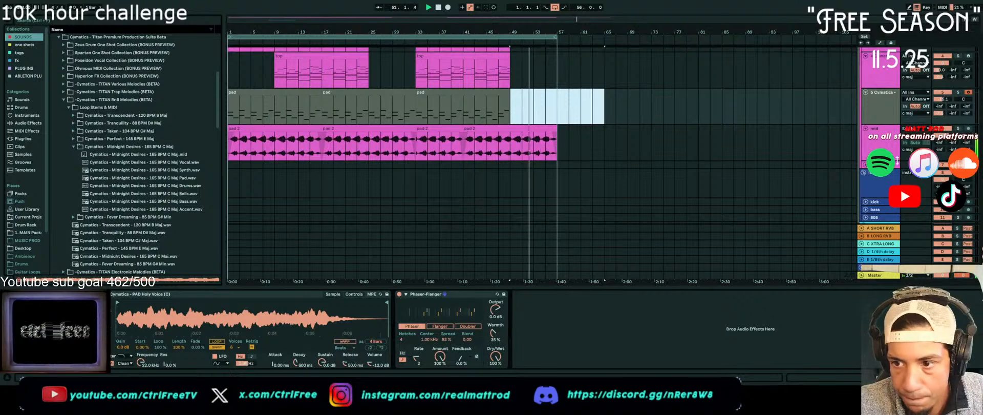
Rename the melody tracks according to their clips as synth, top, pad 1 and pad 2
scroll(886, 104, "up", 3)
left_click(884, 152)
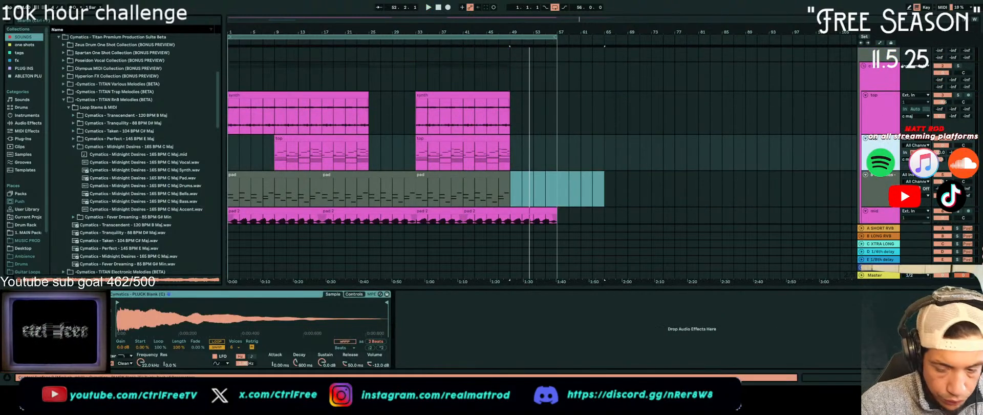
left_click(871, 105)
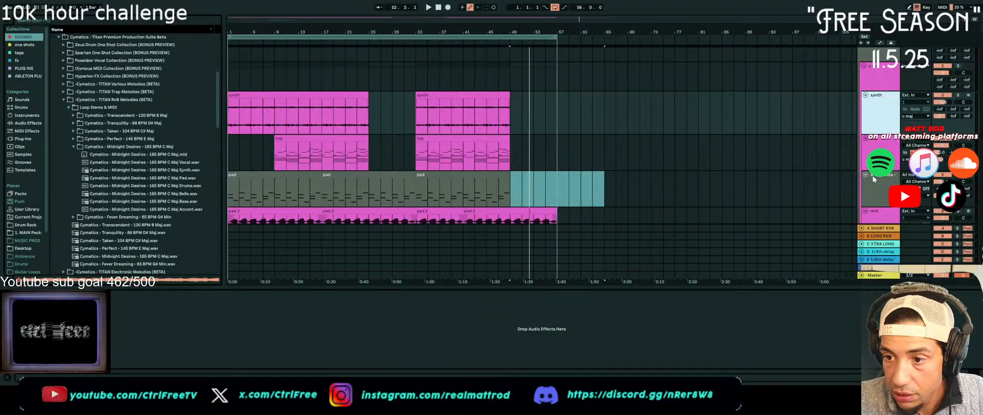
scroll(881, 162, "down", 1)
left_click(881, 160)
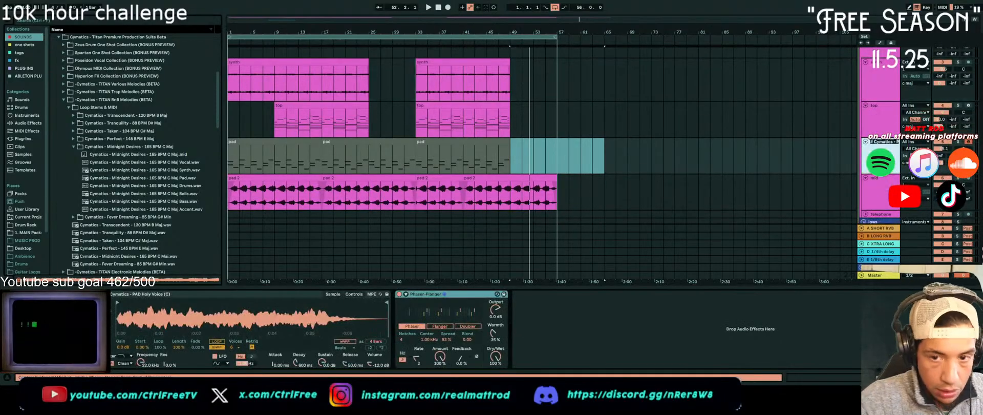
left_click(883, 204)
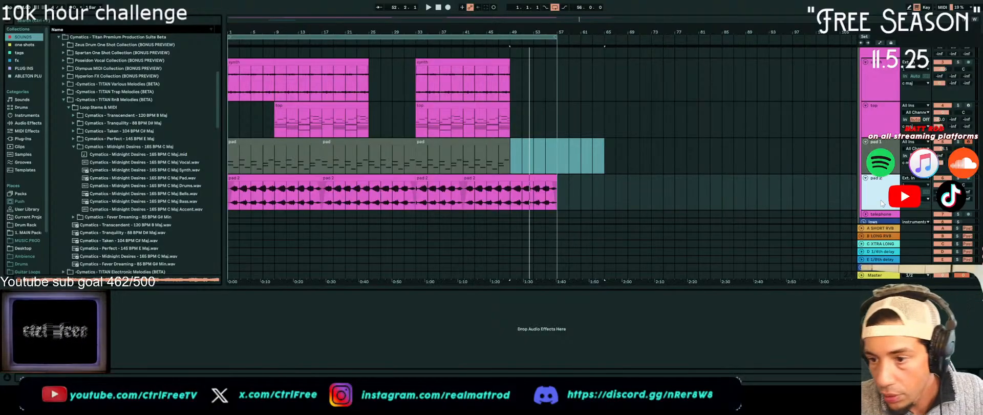
scroll(882, 204, "down", 1)
scroll(619, 157, "up", 2)
scroll(514, 148, "down", 2)
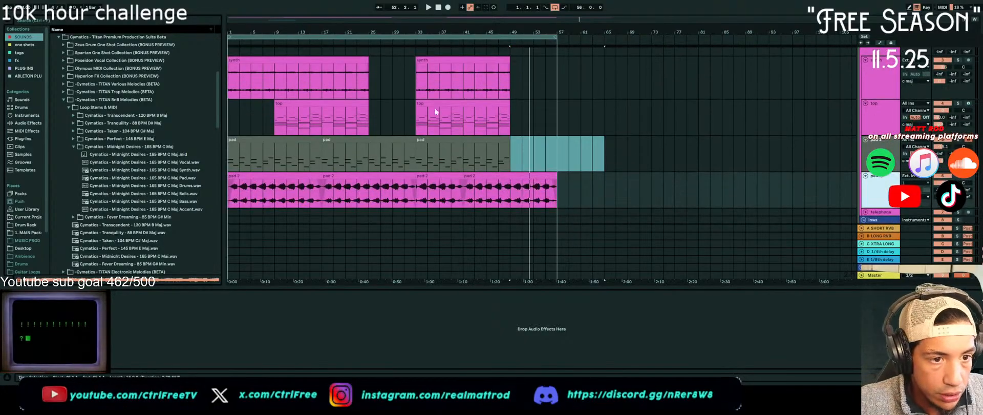
Insert an audio track below the synth track, place the Midnight Desires Bells stem at bar 25, and play it back
scroll(420, 102, "up", 1)
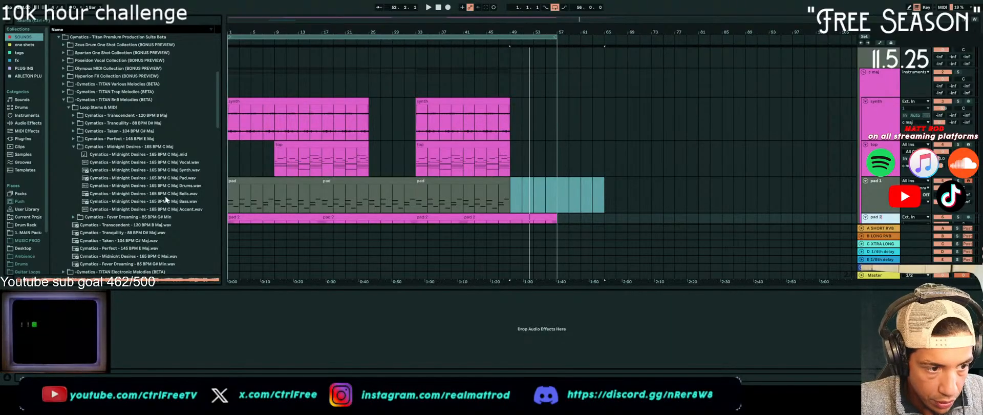
left_click(892, 92)
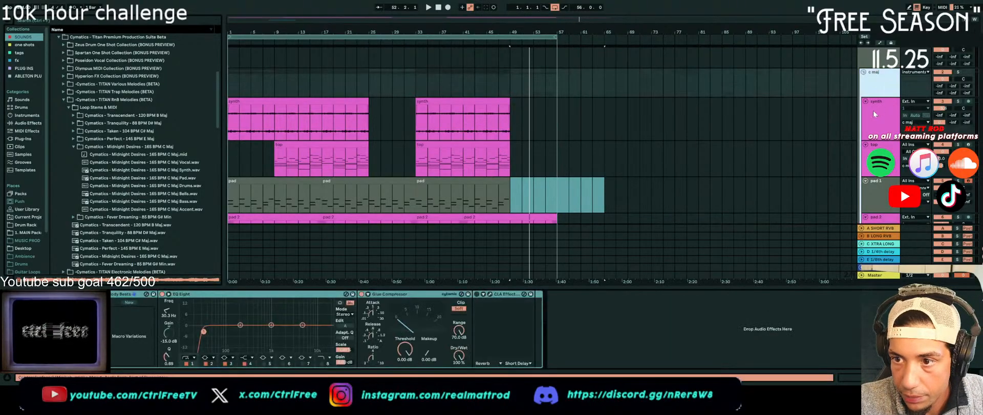
left_click(875, 114)
key("ctrl+t")
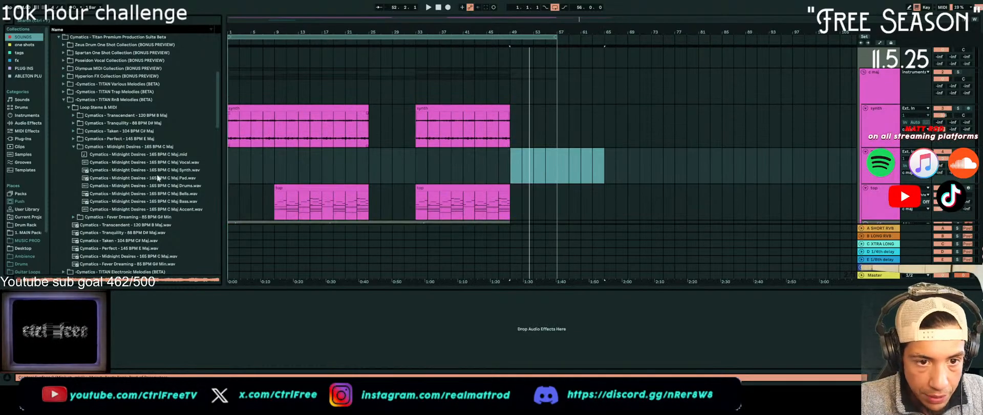
left_click_drag(166, 194, 365, 169)
key("space")
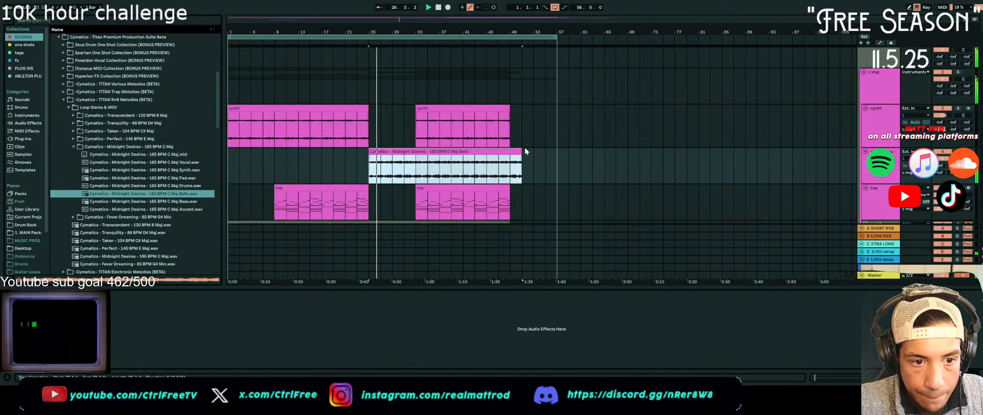
Trim the Bells clip to end at bar 49, and warp the synth and Bells clips in Complex mode
scroll(524, 155, "down", 1)
scroll(524, 154, "down", 4)
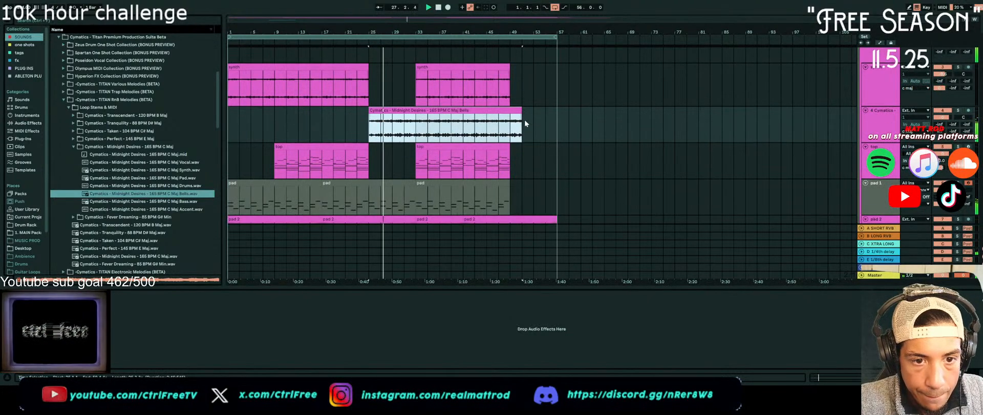
left_click_drag(522, 113, 511, 112)
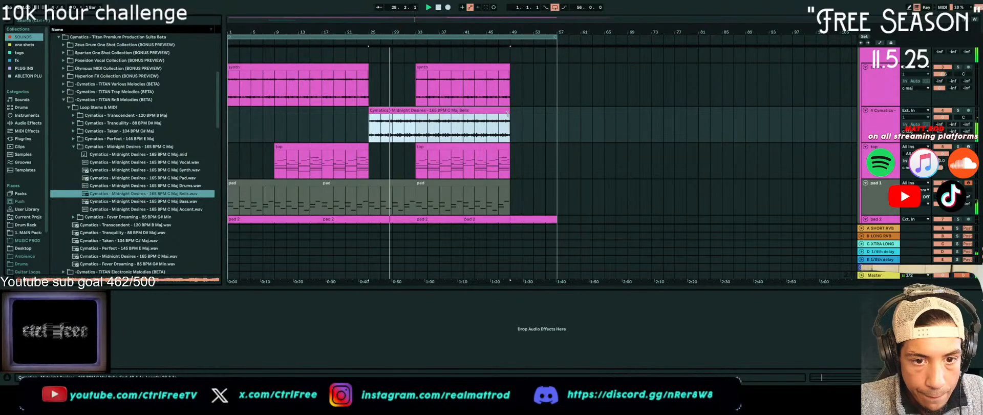
double_click(489, 111)
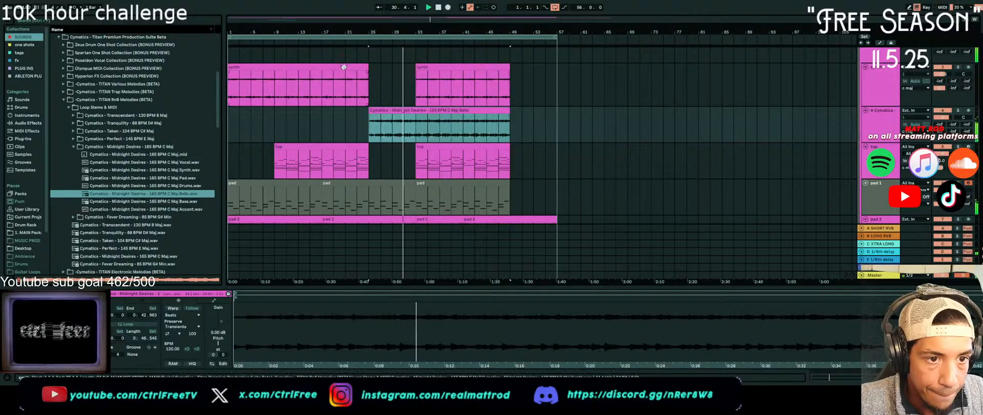
left_click(322, 85, "shift")
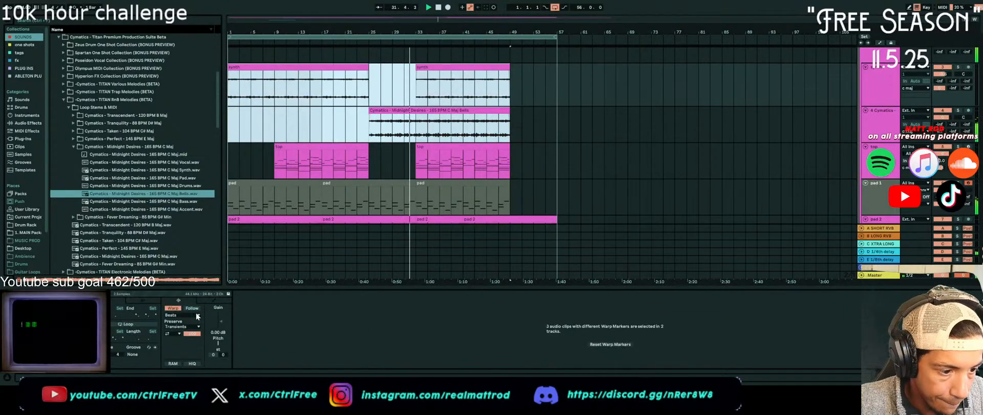
left_click(176, 310)
left_click(173, 350)
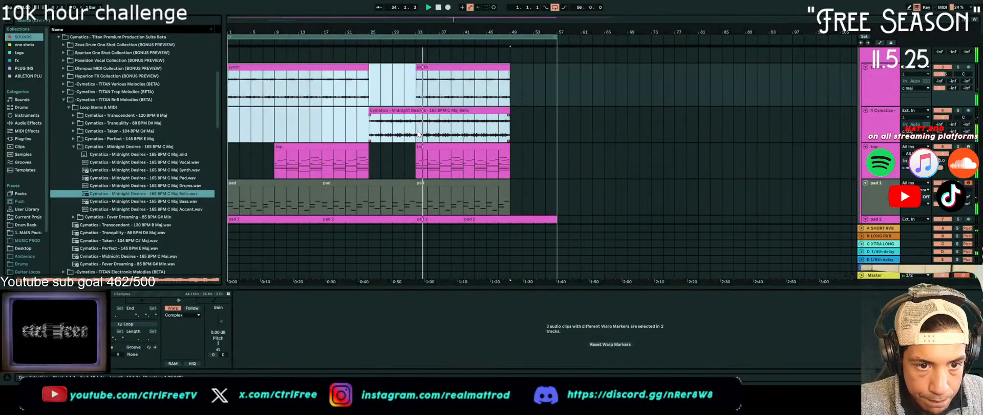
Split the Bells clip at bar 33 and move its second part to bar 41, and delete bars 41 to 49 of the top clip
left_click(419, 132)
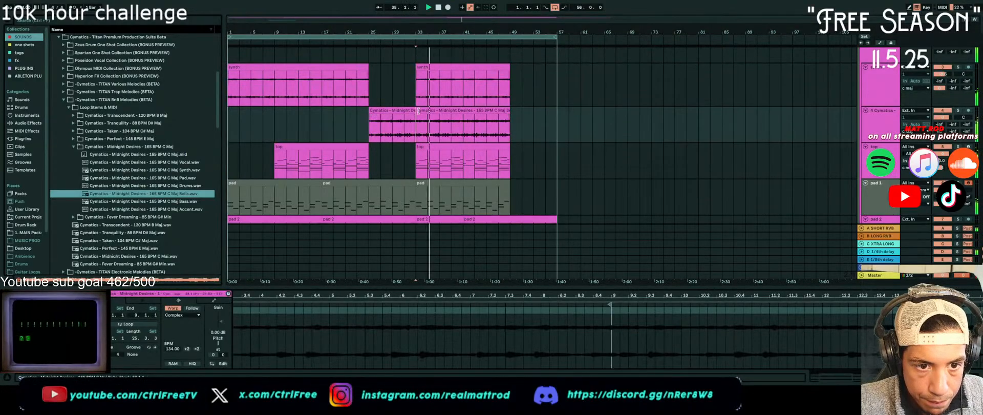
key("ctrl+e")
left_click_drag(418, 111, 463, 112)
left_click_drag(463, 159, 509, 165)
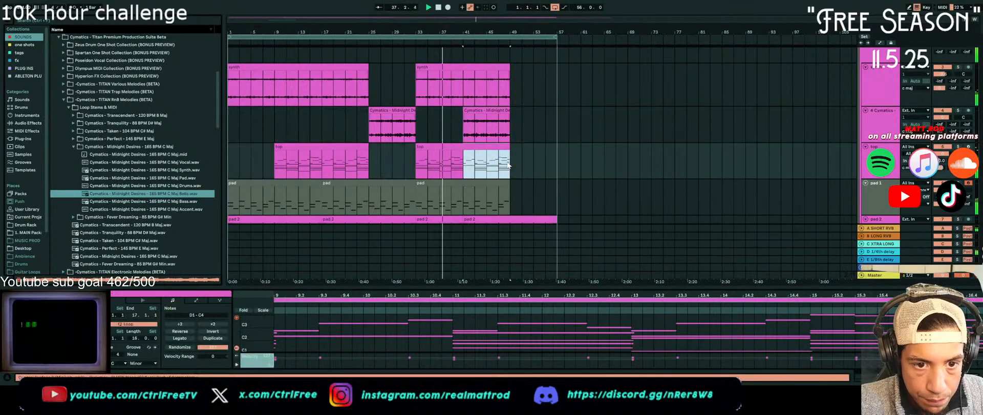
key("Delete")
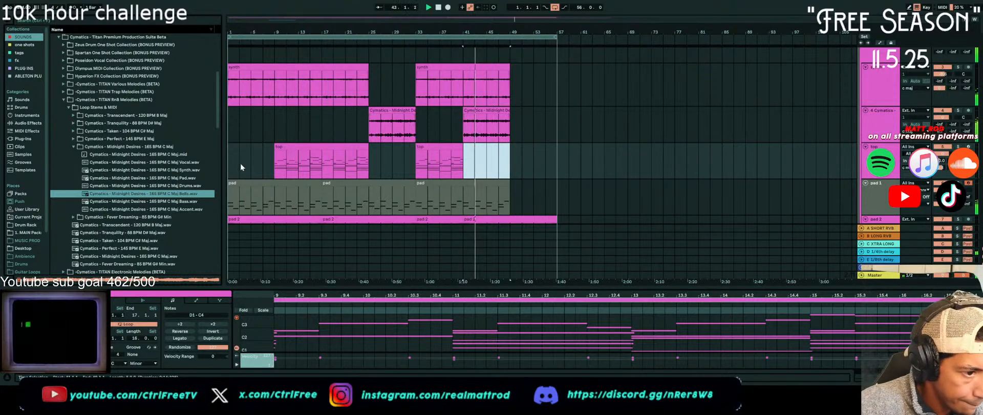
Insert an audio track below the Bells track, place the Midnight Desires Vocal stem at bar 25, and play it back
scroll(272, 161, "down", 3)
scroll(840, 158, "up", 2)
left_click(887, 112)
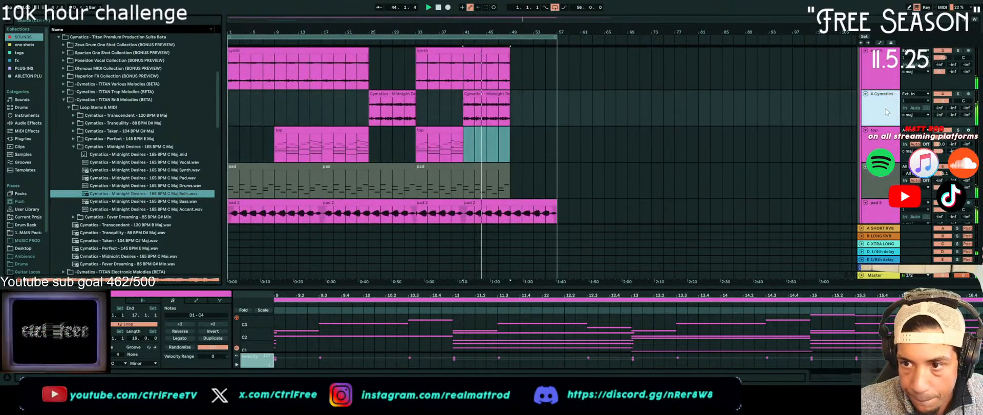
key("ctrl+t")
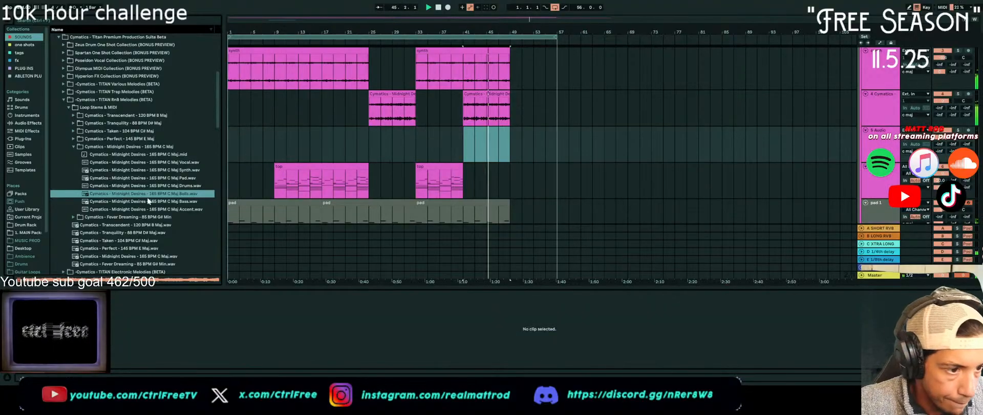
left_click_drag(192, 163, 358, 138)
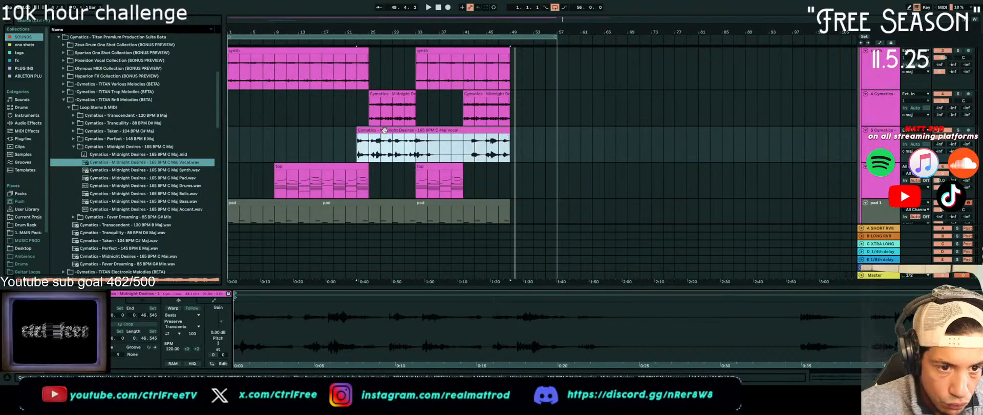
left_click_drag(384, 130, 396, 131)
left_click(370, 147)
key("space")
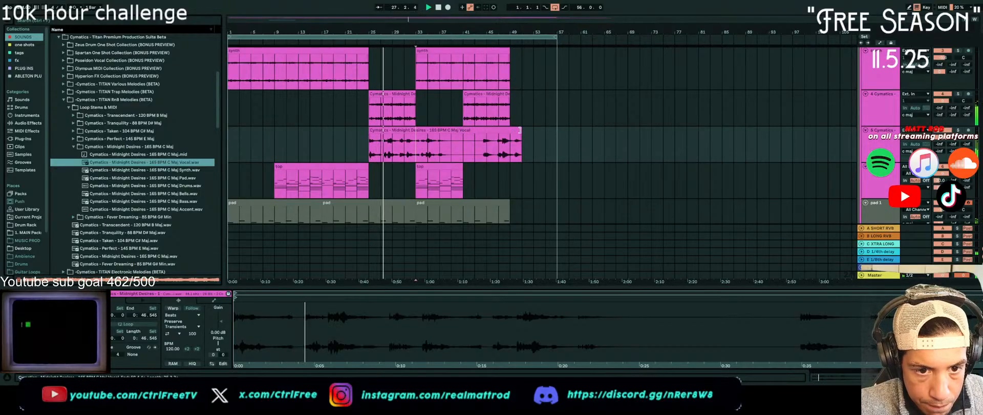
Enable warping on the Vocal clip, and cut out the two bars from bar 41, shifting the remainder back to bar 41
left_click(506, 130)
left_click(173, 309)
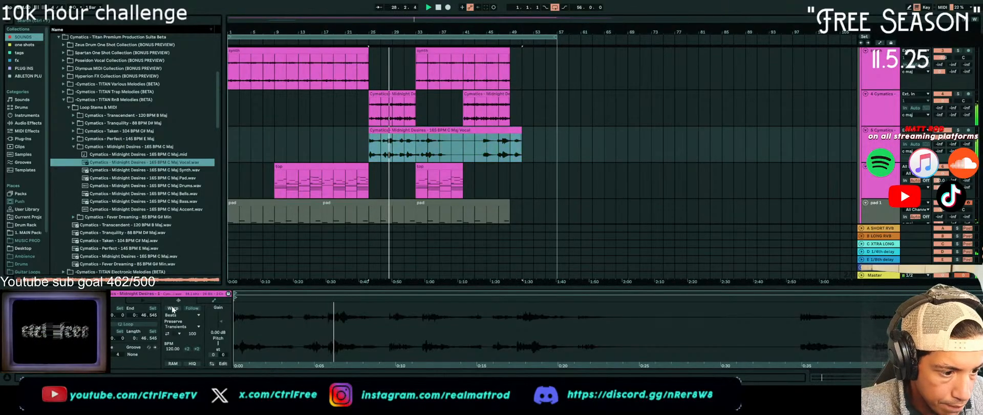
left_click(172, 309)
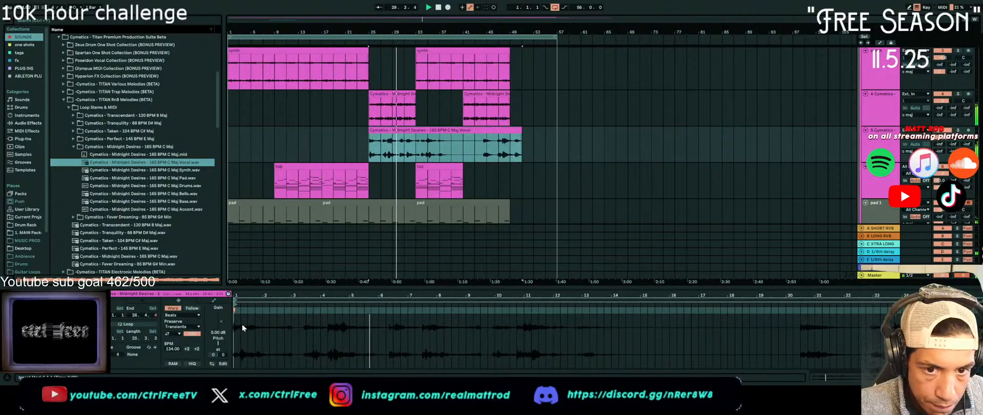
left_click(468, 157)
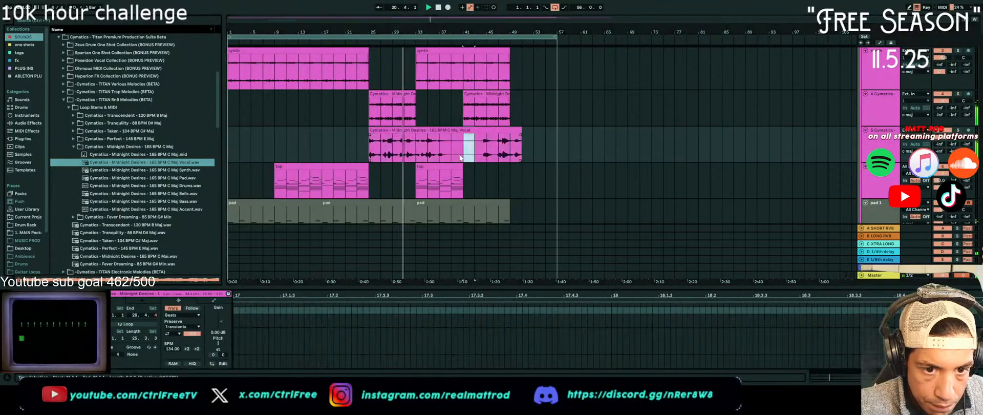
key("Delete")
left_click_drag(491, 130, 479, 131)
Lower the gain of both Vocal clips together to -6.33 dB
left_click(449, 131)
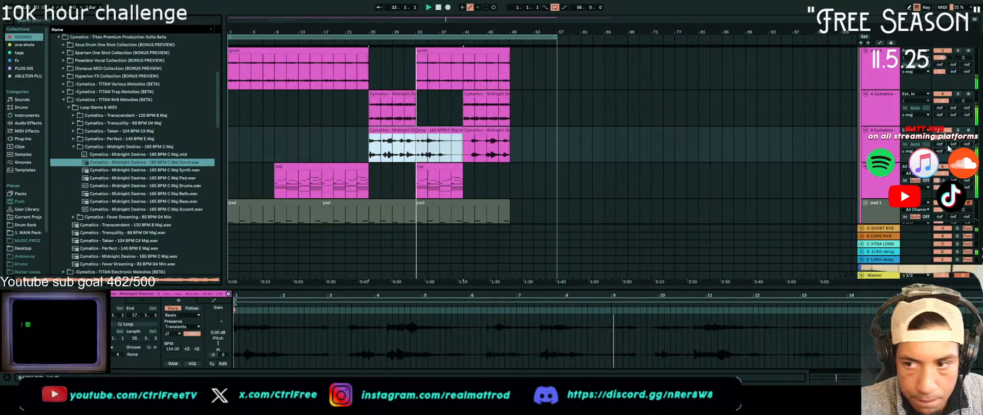
left_click(490, 131, "shift")
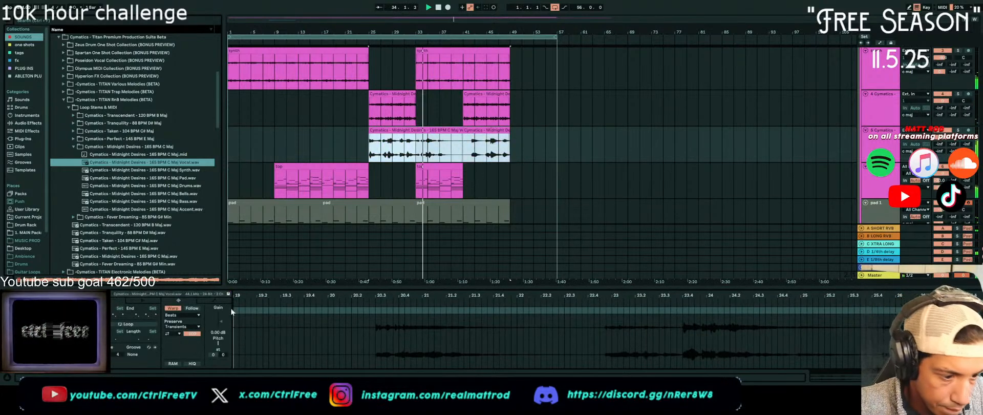
mouse_move(221, 318)
left_mouse_down()
mouse_move(220, 339)
mouse_move(221, 327)
left_mouse_up()
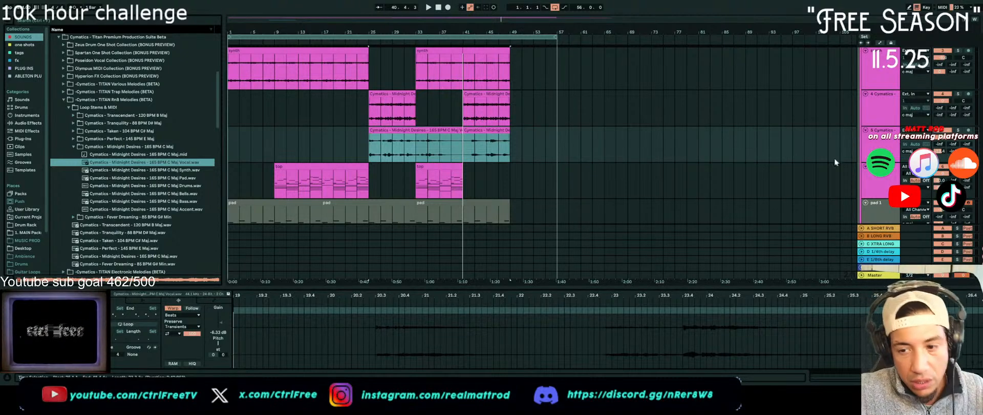
Raise the low cut of the c maj group's EQ Eight to 57.4 Hz
scroll(858, 76, "up", 3)
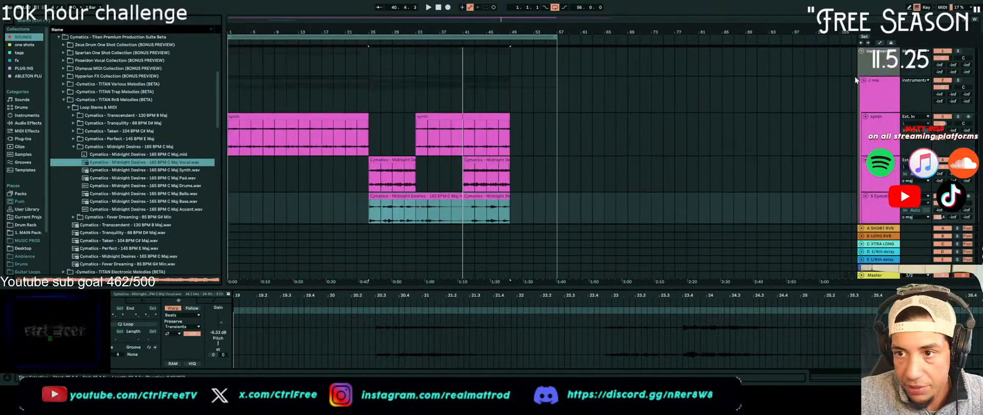
left_click(892, 71)
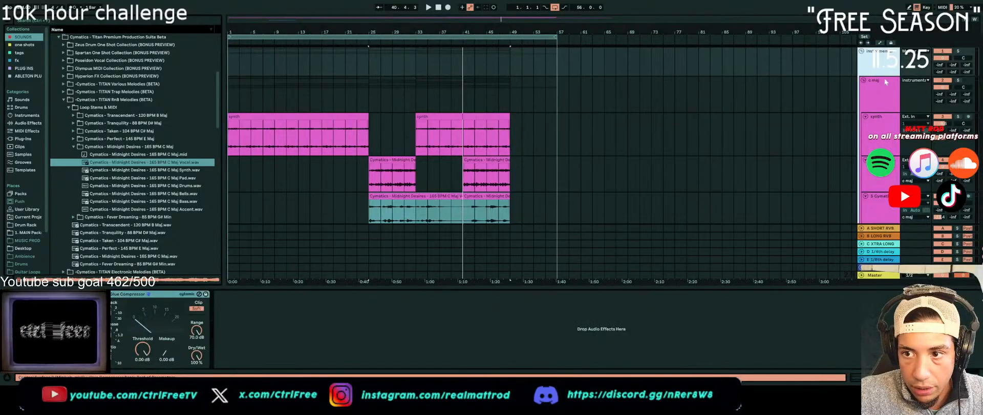
left_click(879, 97)
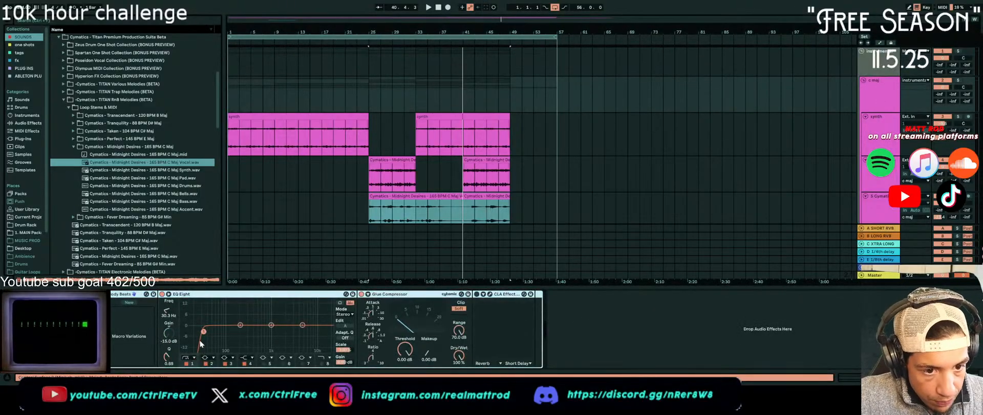
left_click_drag(203, 332, 216, 331)
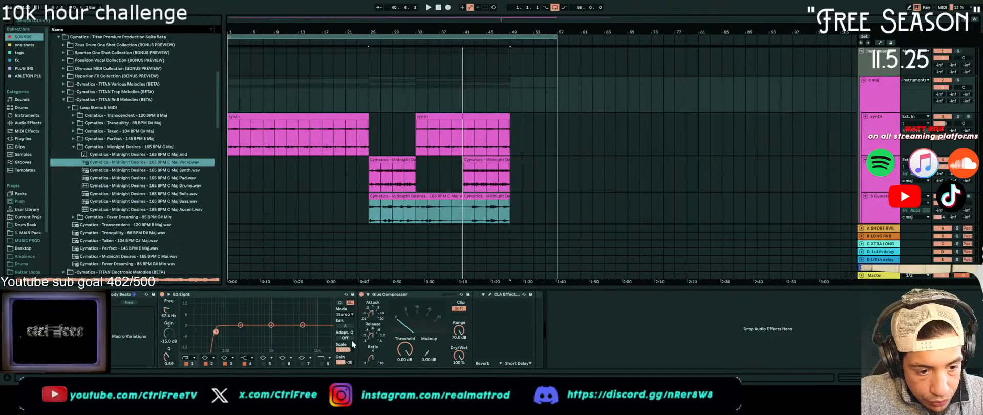
Set the high shelf of the c maj group's EQ Eight to 1.78 kHz with a gain of -0.62 dB
scroll(781, 137, "down", 6)
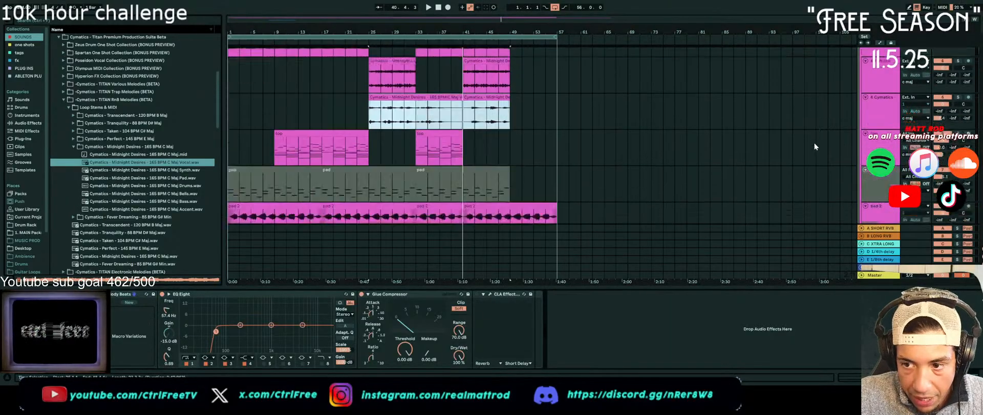
scroll(814, 143, "up", 5)
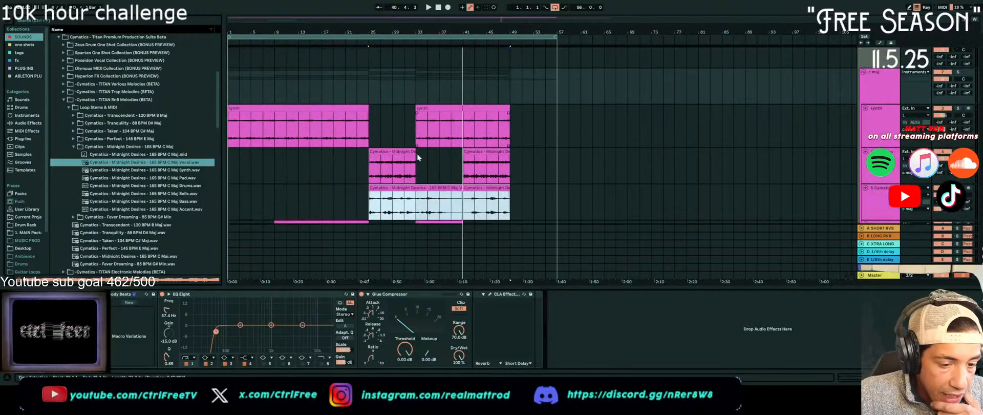
left_click_drag(302, 325, 278, 333)
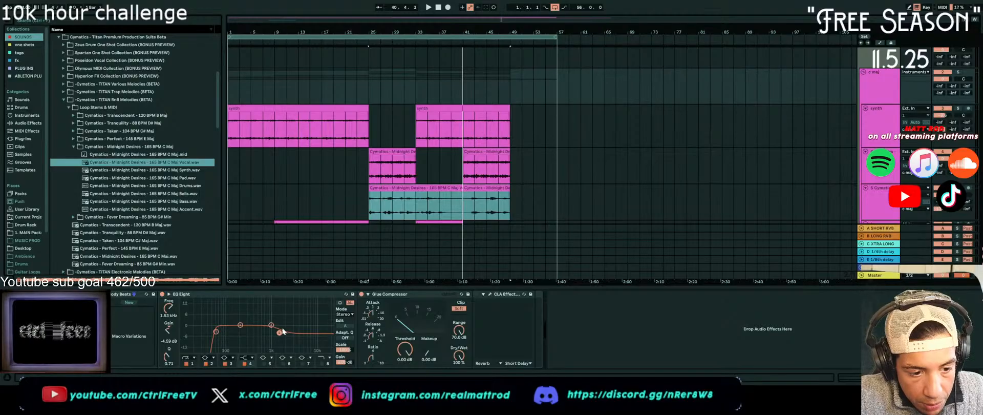
left_click_drag(279, 332, 282, 327)
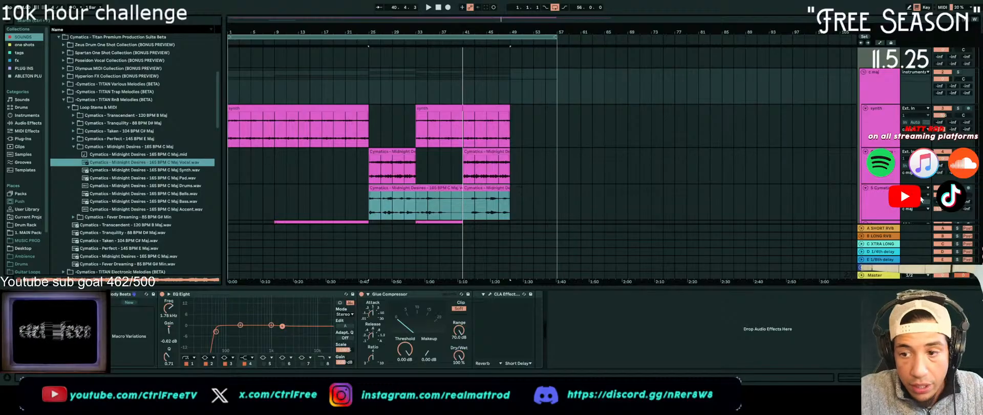
Copy the Phaser-Flanger from the pad 1 track onto the Vocal track
left_click(890, 199)
left_click(882, 165)
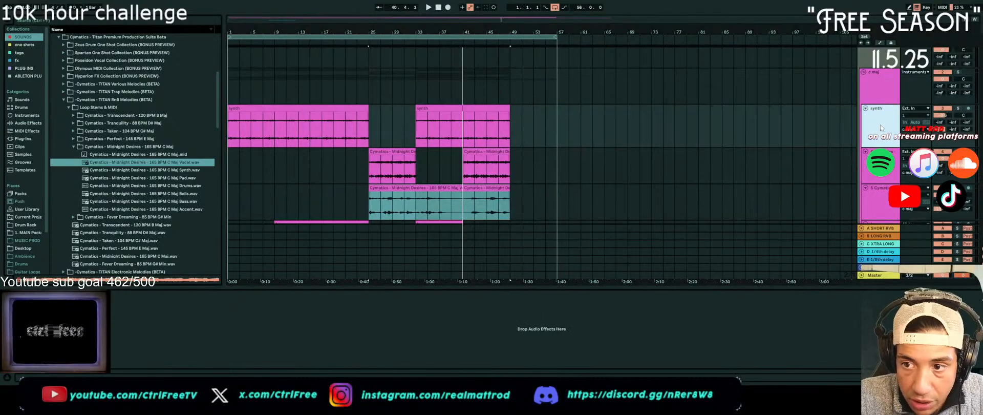
scroll(883, 187, "down", 2)
left_click(883, 186)
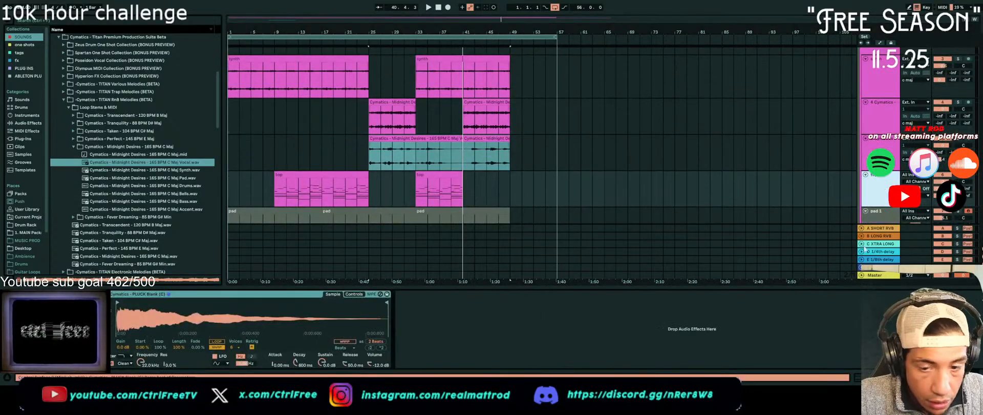
left_click(874, 212)
scroll(857, 214, "down", 1)
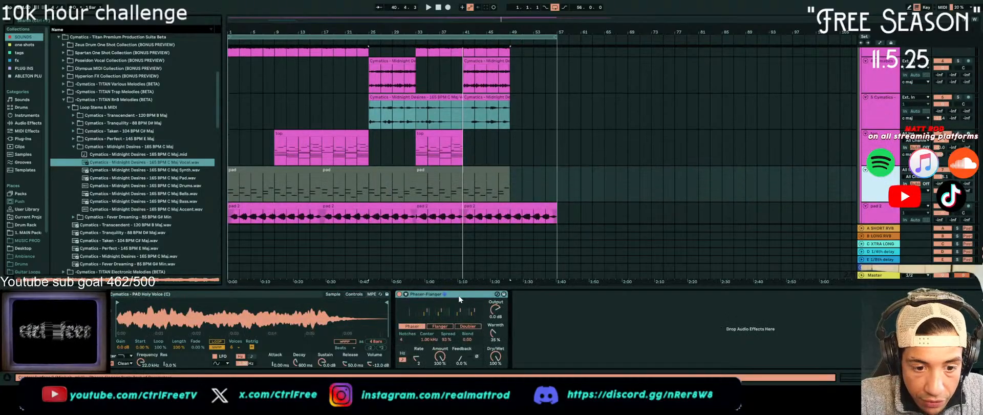
left_click(491, 108)
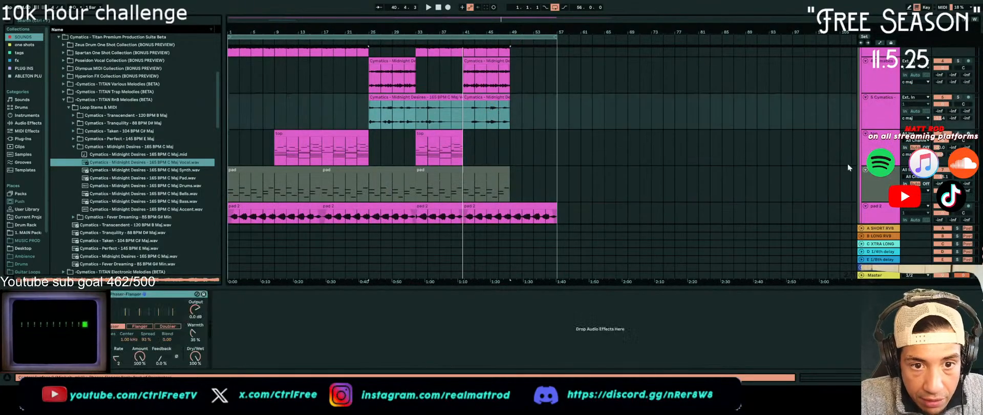
While playing from bar 25, set the Vocal track's Phaser-Flanger to rate 3, amount 69%, spread 100% and warmth 0%
left_click(370, 110)
key("space")
left_click_drag(120, 357, 120, 328)
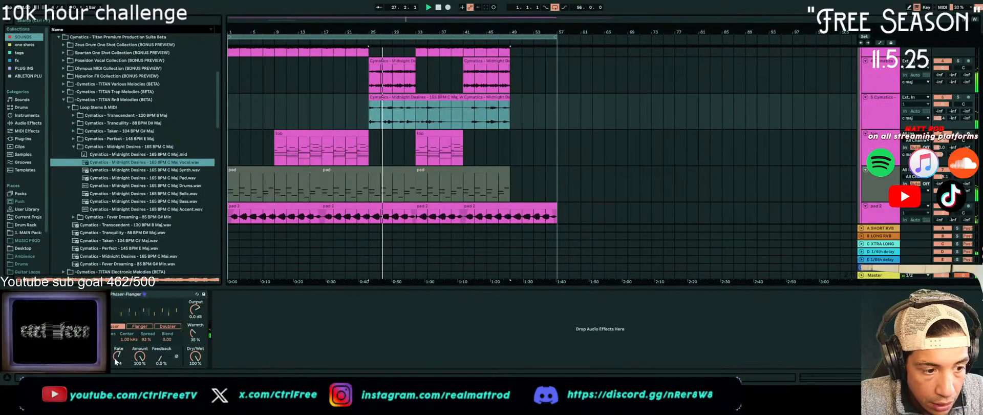
left_click_drag(139, 356, 140, 372)
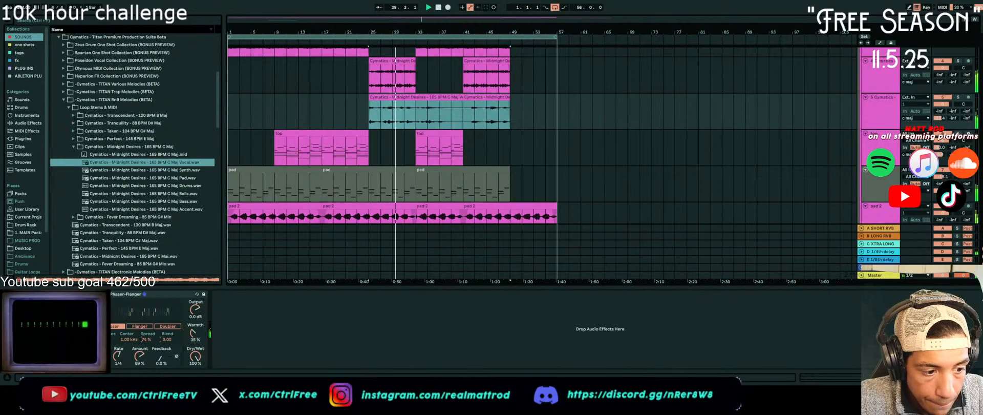
left_click_drag(146, 339, 146, 359)
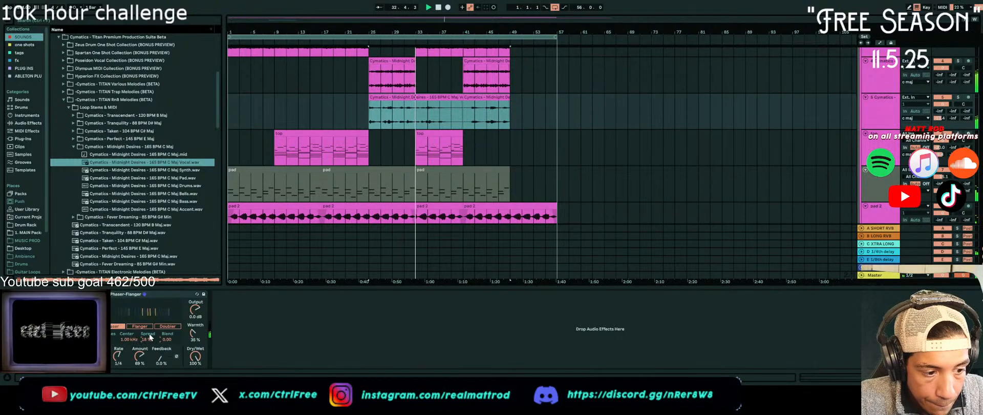
left_click_drag(192, 336, 192, 358)
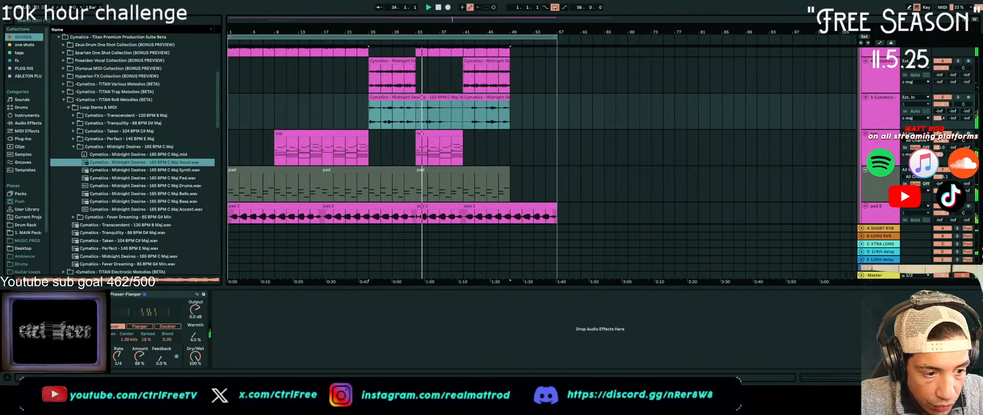
left_click_drag(118, 356, 119, 380)
left_click_drag(137, 340, 136, 307)
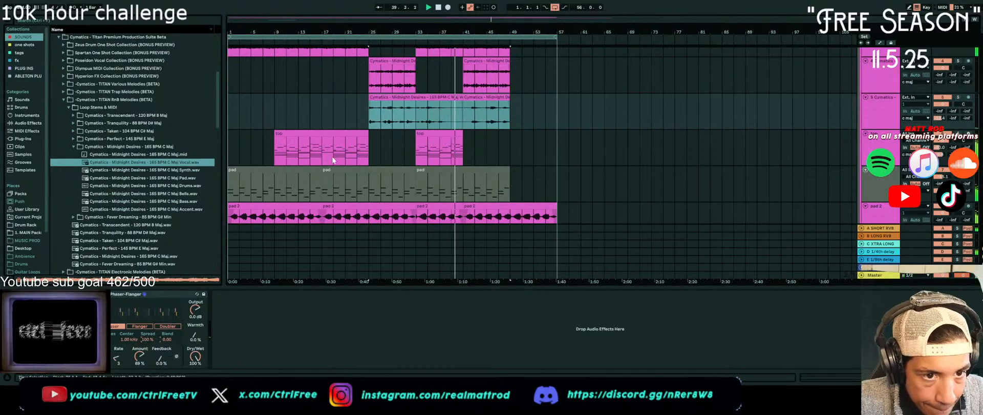
left_click(370, 112)
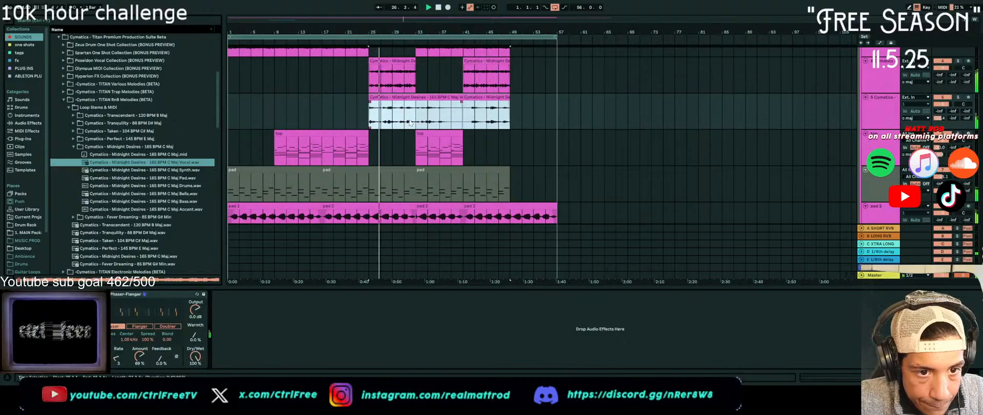
Split the Vocal clip at bar 33 and copy its first eight bars to bar 1
left_click(415, 121)
key("ctrl+e")
left_click_drag(405, 97, 253, 93)
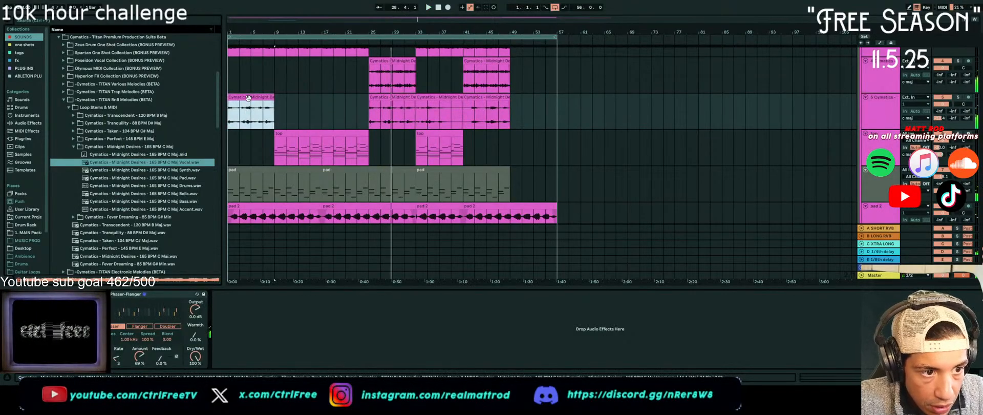
Move all Vocal clips down onto the telephone track, keeping their bar positions, and play them back
scroll(269, 177, "down", 4)
scroll(268, 178, "up", 3)
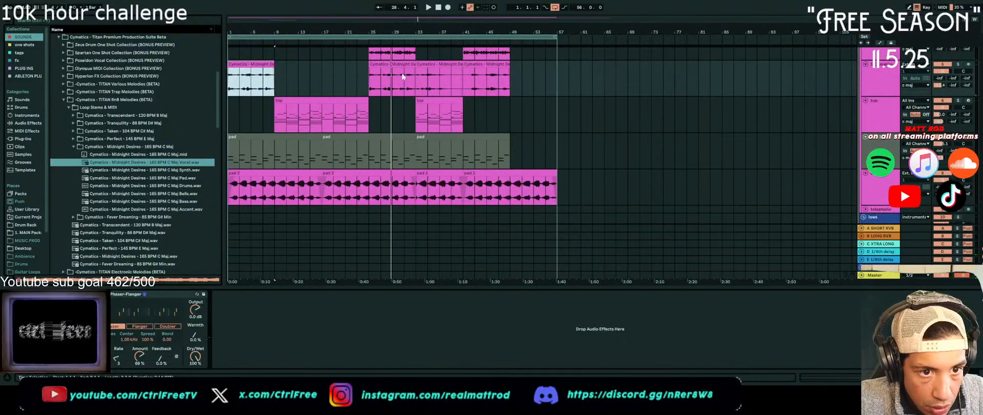
left_click(391, 65)
left_click(255, 65)
left_click(481, 66, "shift")
left_click_drag(481, 66, 483, 210)
key("space")
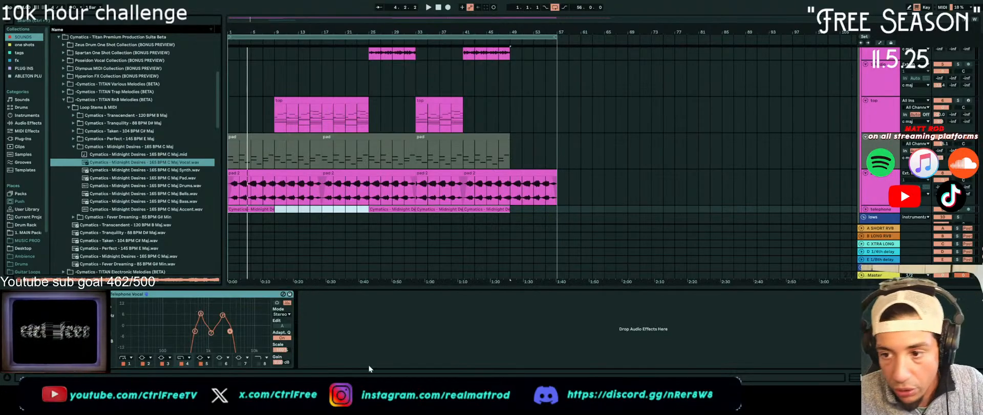
Copy the Phaser-Flanger from the former Vocal track onto the telephone track, and play the result
left_click(889, 117)
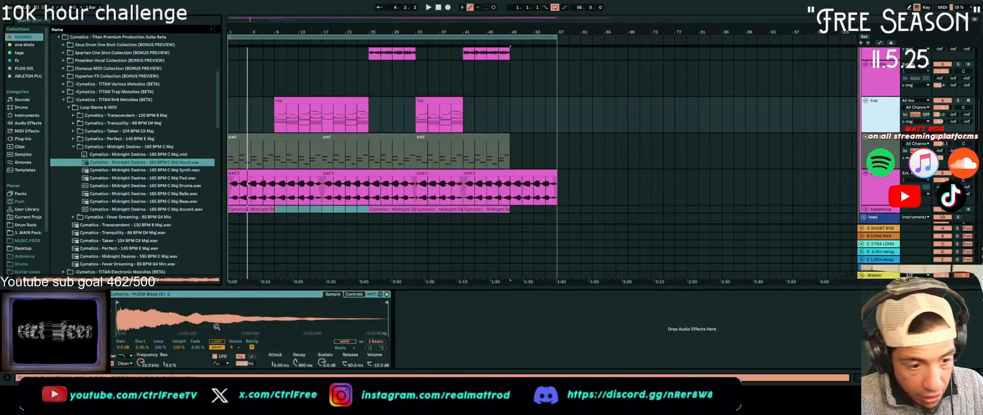
left_click(883, 82)
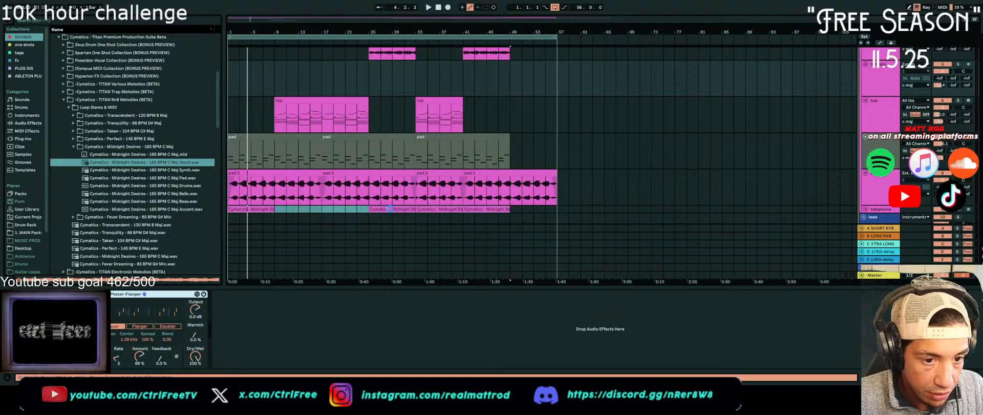
left_click(609, 208)
key("space")
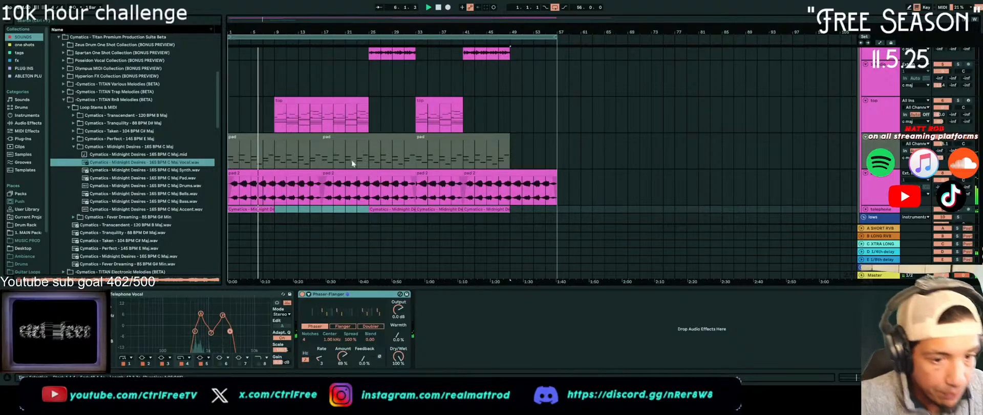
Place the Midnight Desires Accent stem at bar 1 on the empty audio track below the Bells, and duplicate it directly after itself
left_click(373, 237)
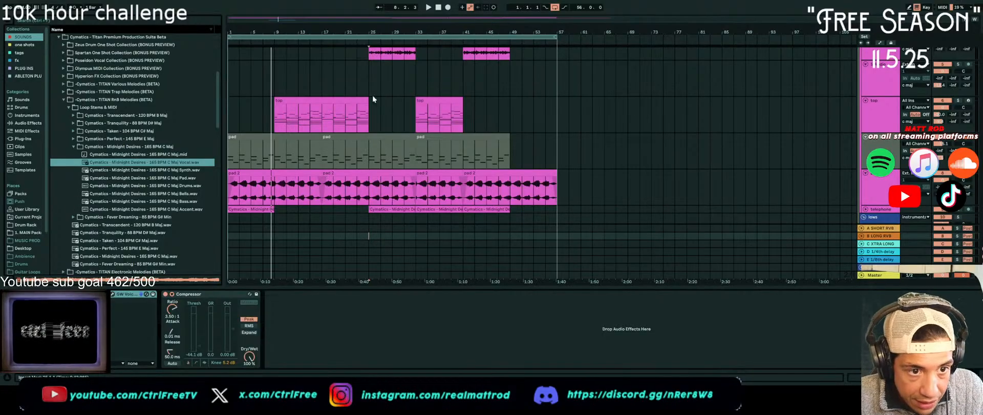
scroll(336, 122, "up", 3)
scroll(307, 113, "up", 1)
scroll(274, 100, "down", 5)
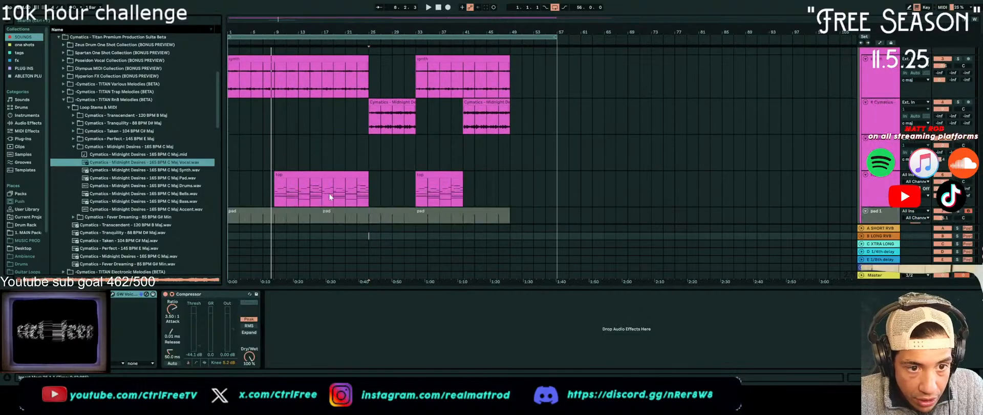
scroll(348, 192, "down", 2)
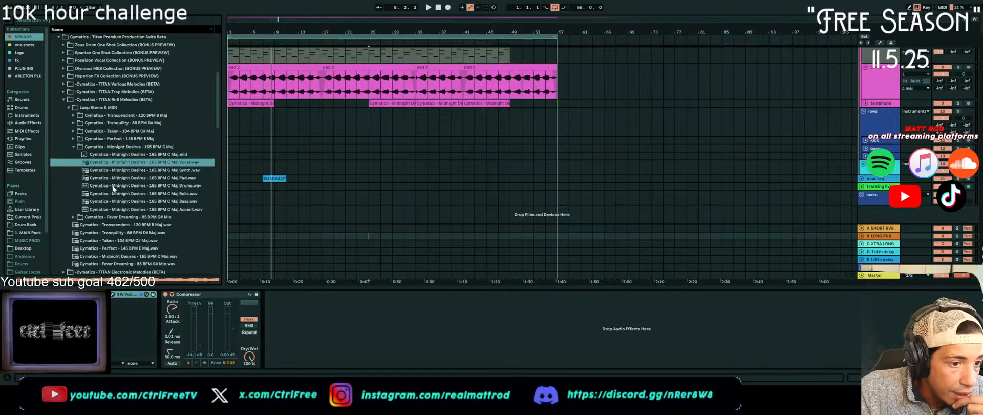
left_click(152, 209)
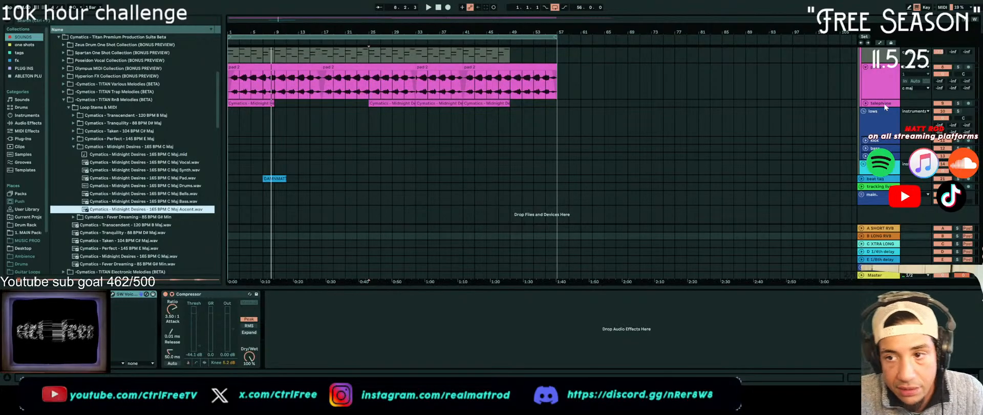
scroll(885, 105, "up", 6)
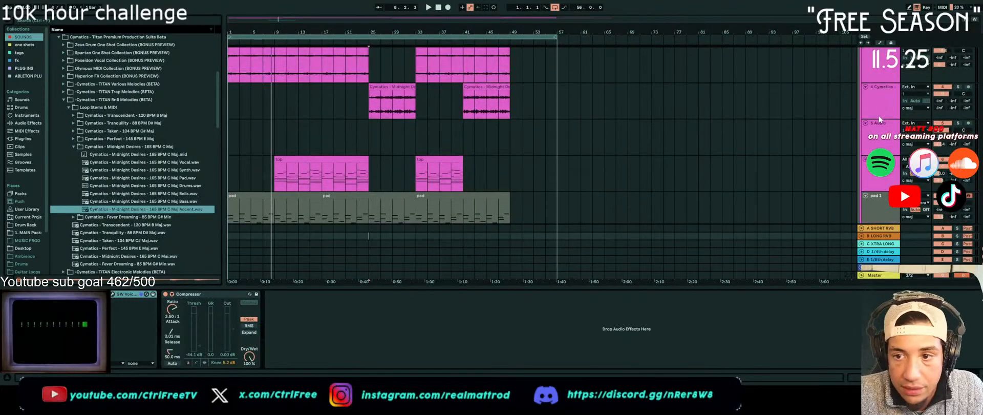
left_click_drag(108, 214, 227, 129)
left_click_drag(173, 212, 232, 138)
key("ctrl+d")
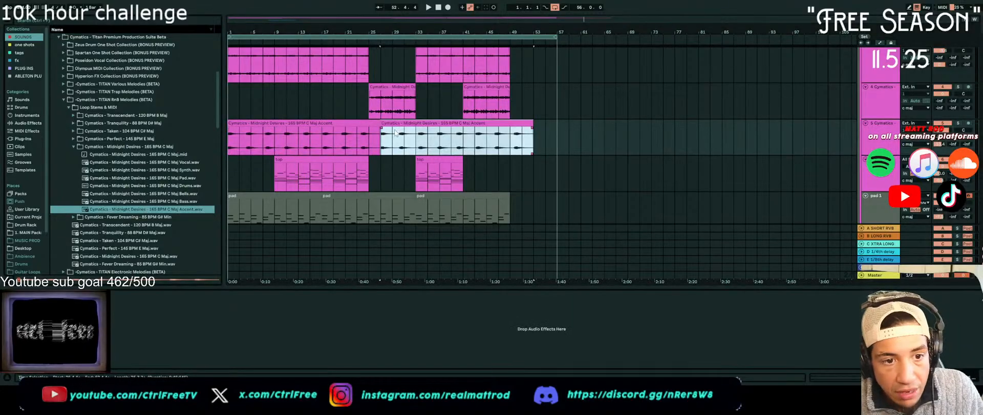
Try to smooth the join between the two Accent clips at bar 27
left_click(381, 146)
left_click_drag(377, 146, 374, 146)
left_click(378, 146)
scroll(378, 146, "up", 10)
scroll(378, 142, "down", 10)
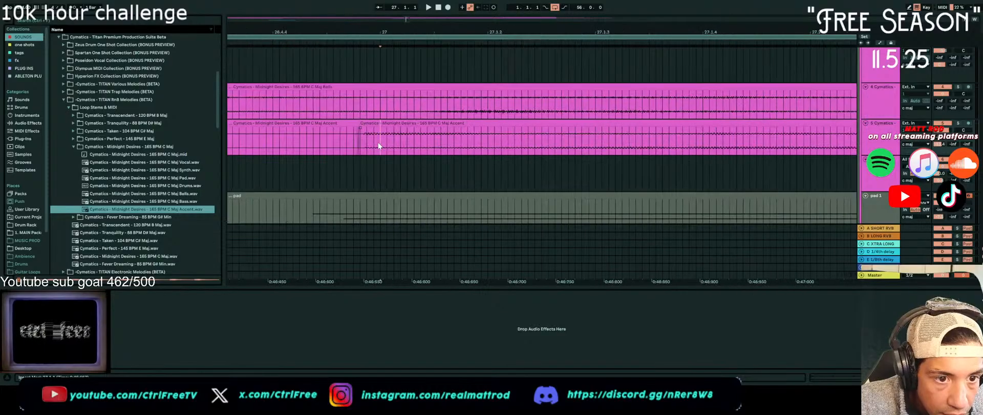
scroll(378, 142, "down", 5)
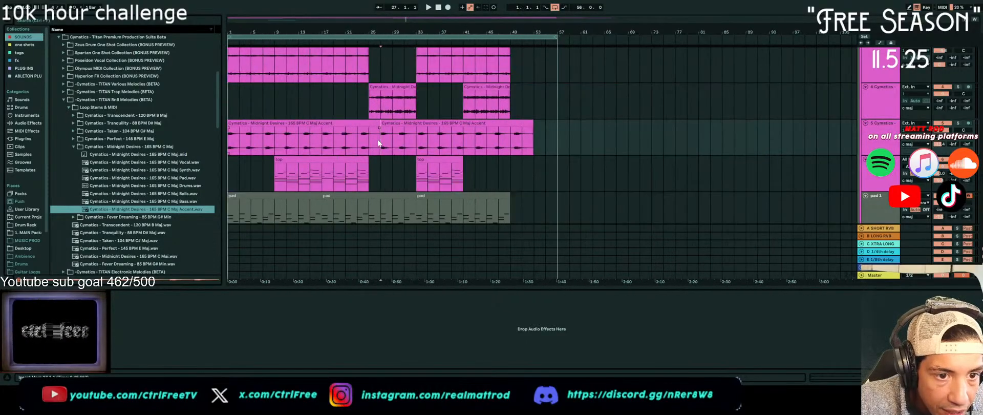
scroll(366, 133, "up", 3)
scroll(367, 134, "down", 3)
Trim the first Accent clip to end at bar 25, duplicate it directly after itself, and delete the remainder past bar 49
left_click(369, 124)
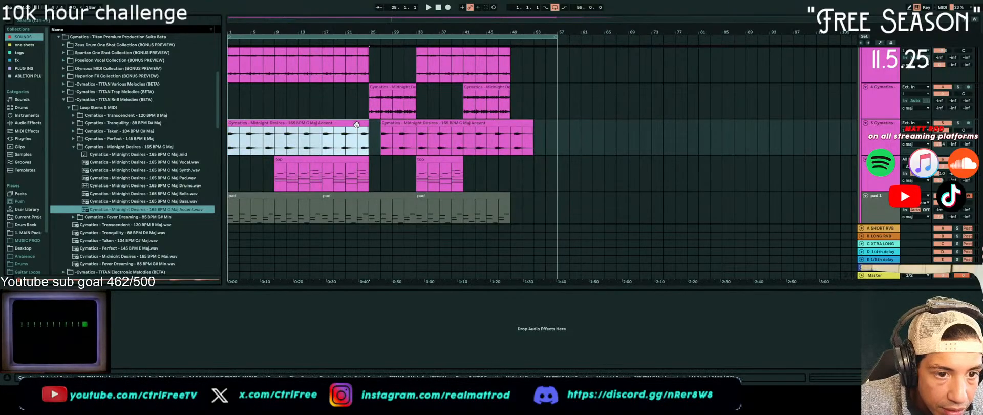
key("ctrl+d")
left_click(531, 125)
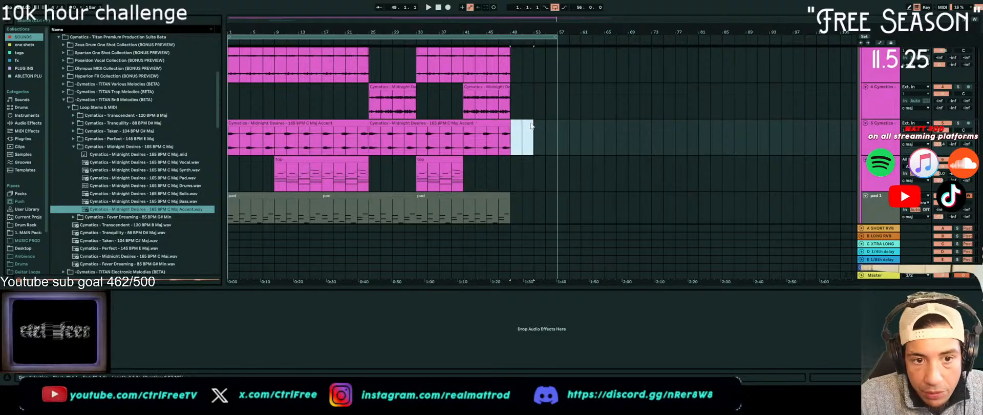
scroll(370, 136, "up", 10)
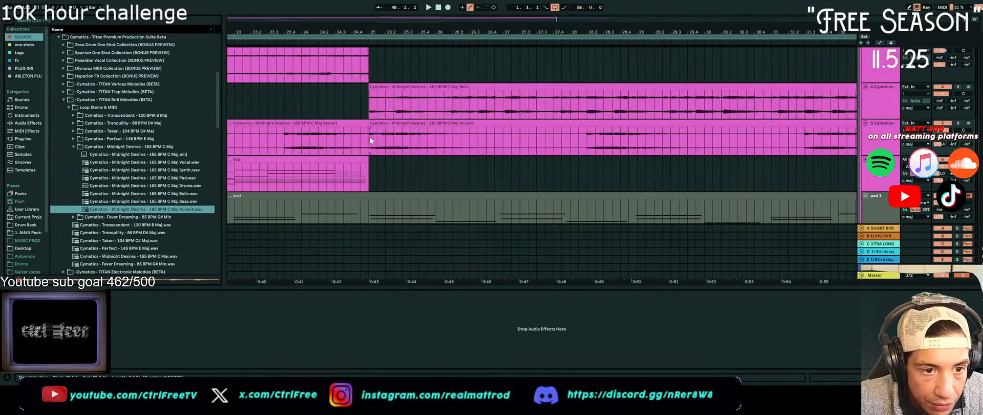
Play the arrangement from bar 1 and shorten the loop to end at bar 49
scroll(370, 137, "down", 10)
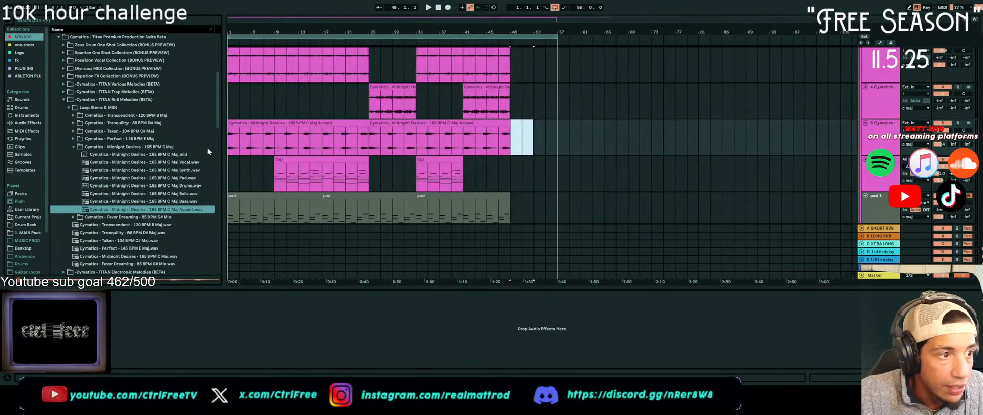
left_click(231, 124)
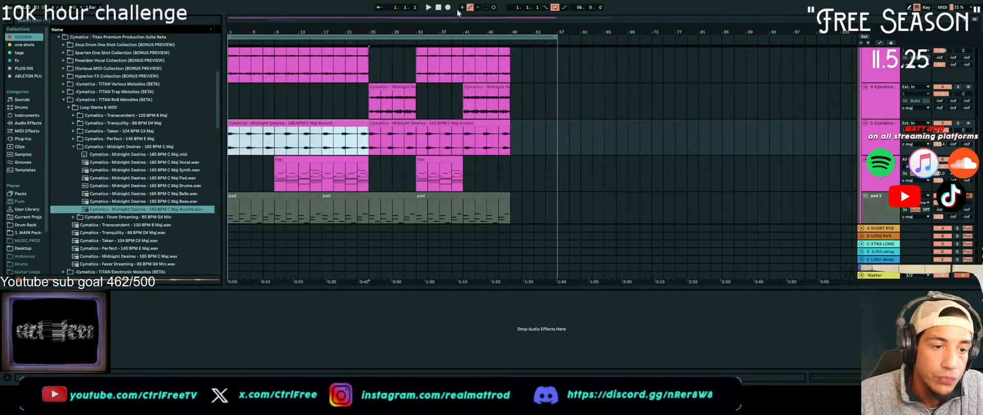
left_click(438, 7)
left_click(429, 7)
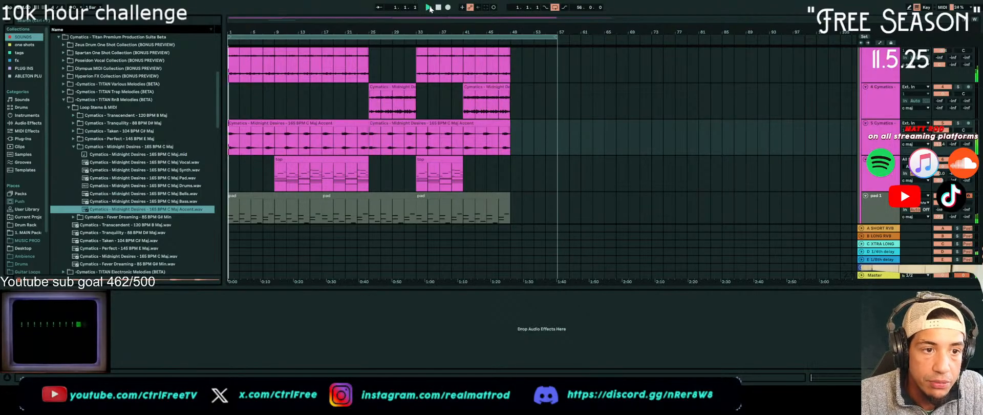
scroll(504, 82, "up", 1)
scroll(504, 82, "up", 1)
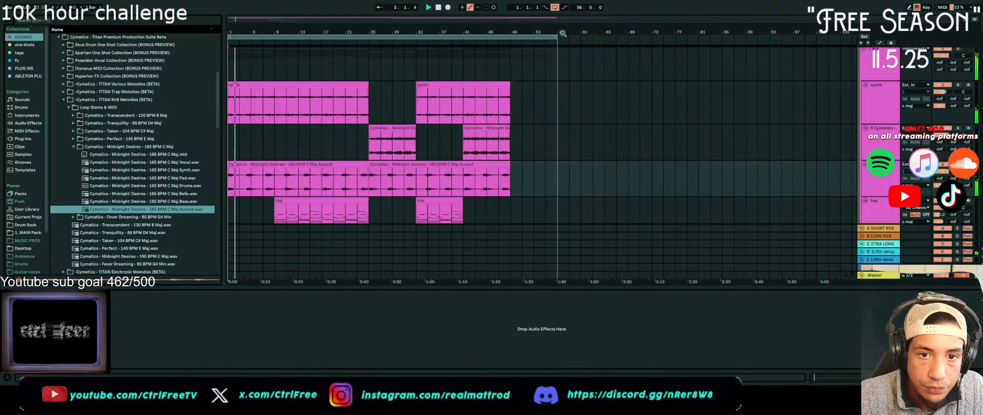
left_click_drag(555, 37, 511, 41)
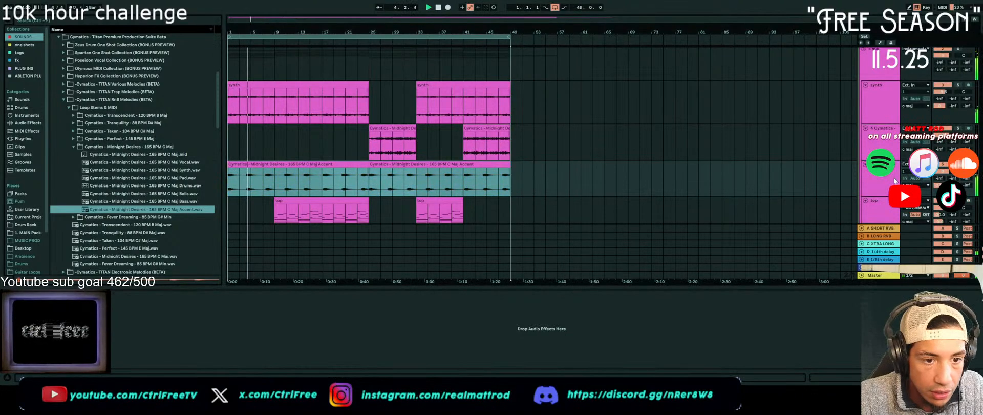
Copy the Phaser-Flanger from the telephone track onto the Midnight Desires Accent track
left_click(883, 178)
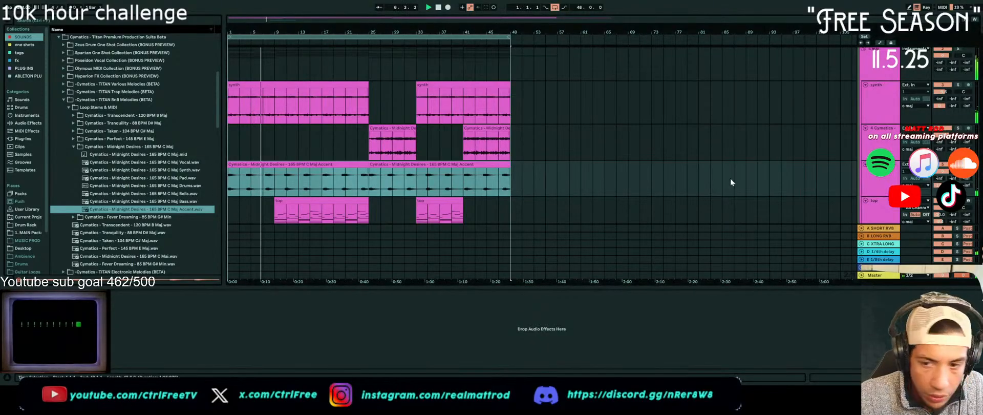
scroll(728, 182, "down", 5)
left_click(890, 145)
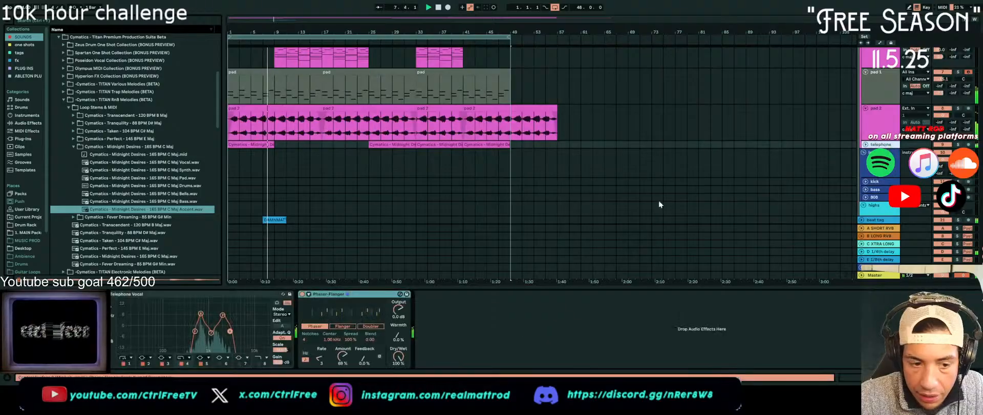
scroll(435, 262, "up", 5)
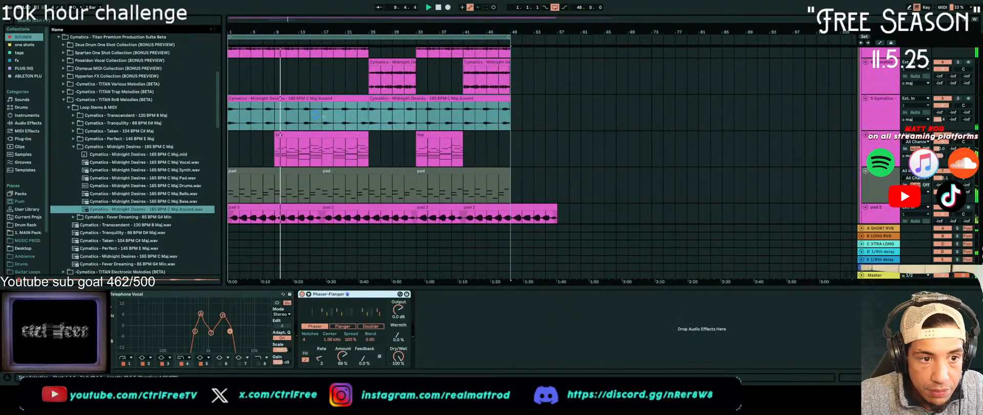
scroll(402, 311, "down", 3)
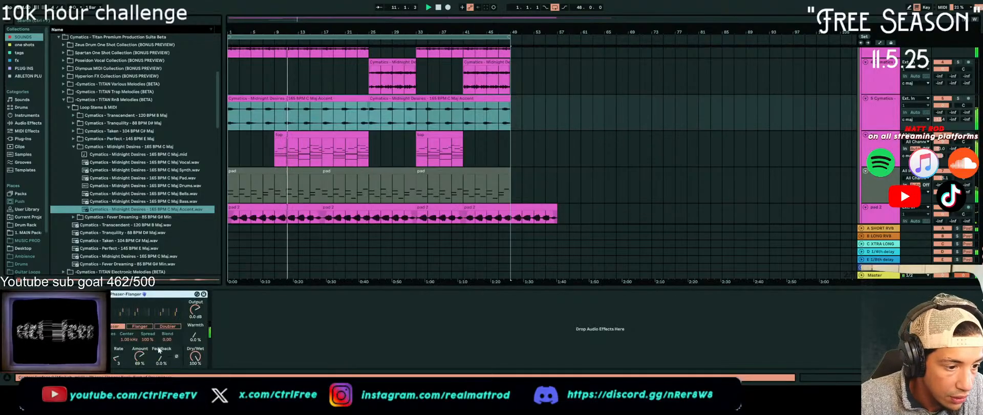
On the Accent track's Phaser-Flanger, set the spread to 80 %, switch to Doubler mode and set the rate to 2
left_click_drag(148, 340, 119, 336)
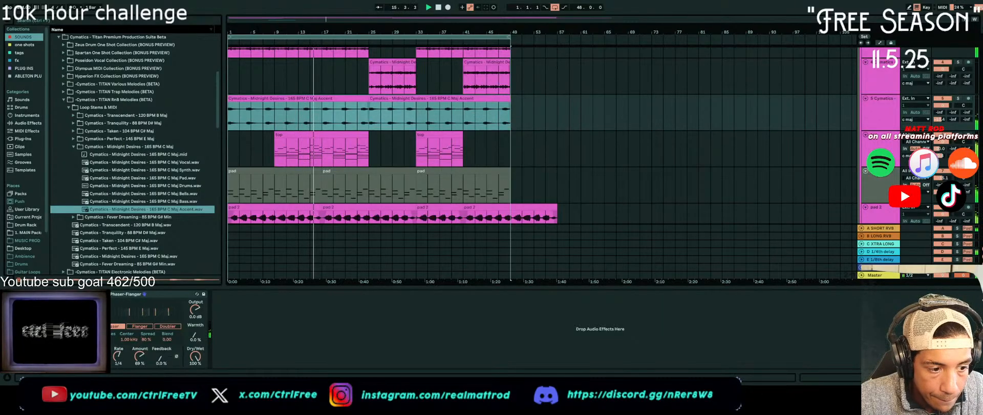
left_click_drag(118, 360, 118, 364)
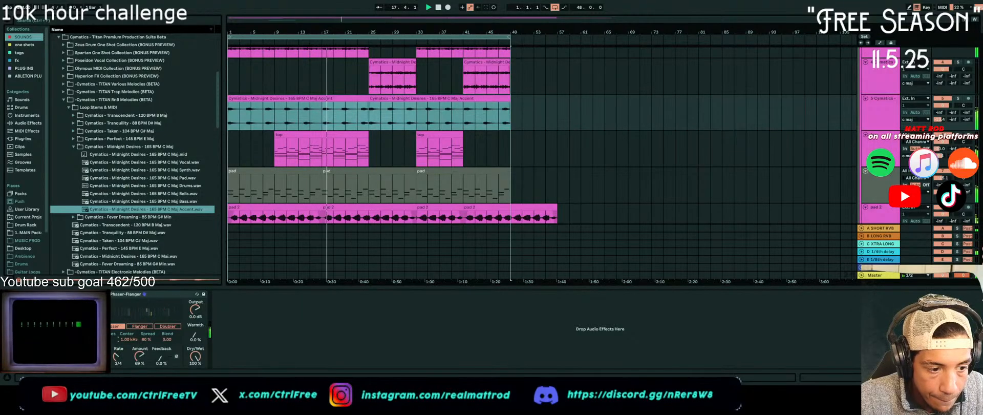
left_click(159, 326)
left_click_drag(122, 361, 121, 366)
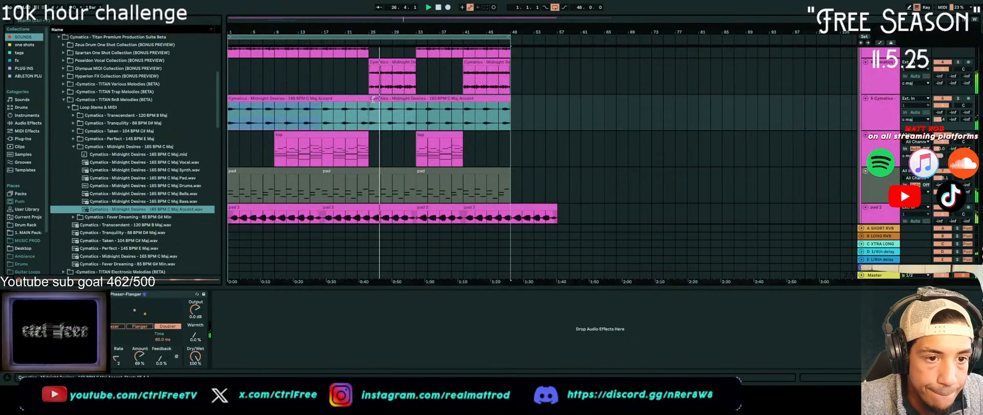
Trim the second Accent clip to start at bar 33, and briefly solo the pad 1 track
left_click_drag(369, 105, 416, 108)
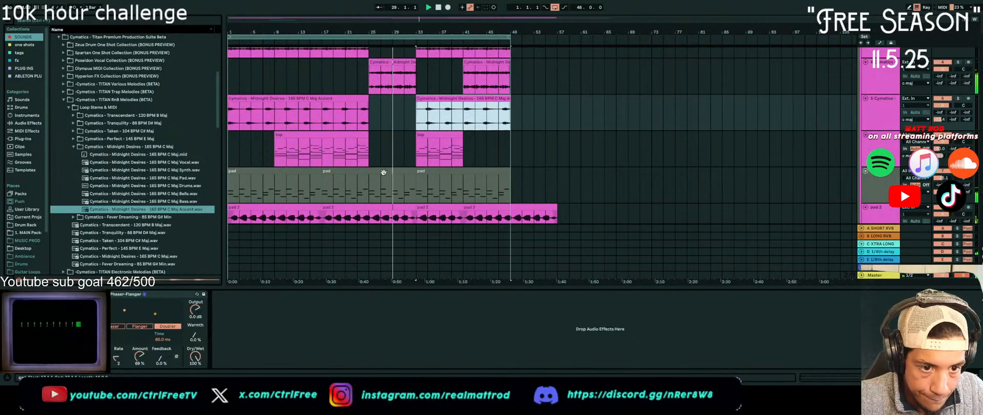
scroll(383, 172, "down", 2)
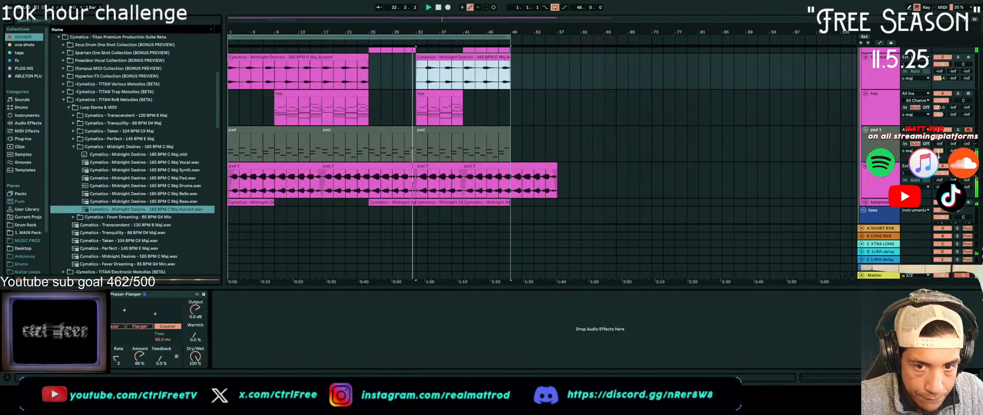
left_click(958, 131)
left_click(959, 131)
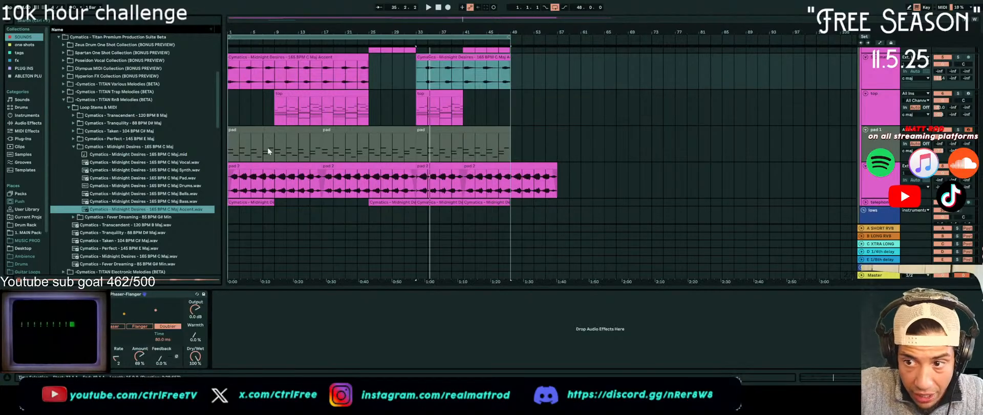
Inspect the effect chain of the lows group and unfold the highs group to show its drum tracks
scroll(269, 150, "up", 3)
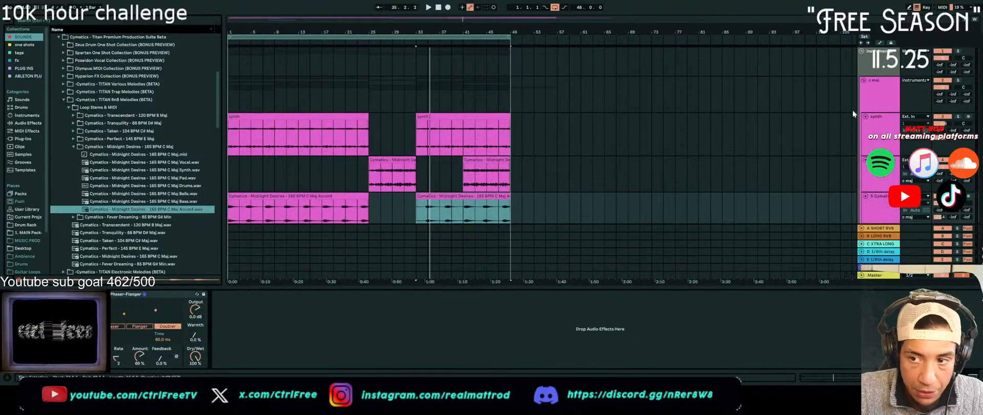
scroll(851, 100, "down", 6)
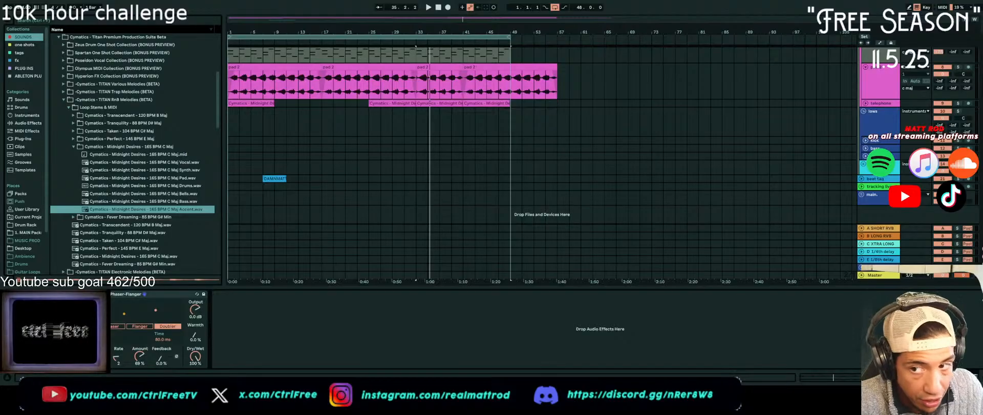
left_click(873, 126)
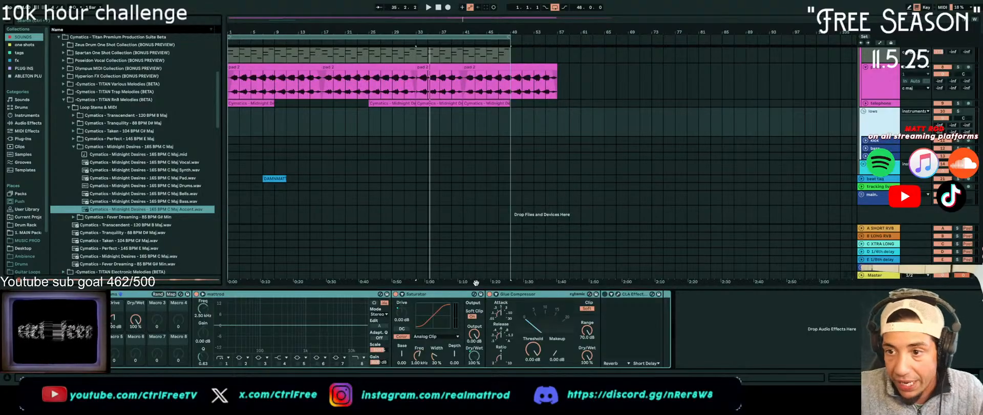
left_click(851, 167)
left_click(864, 165)
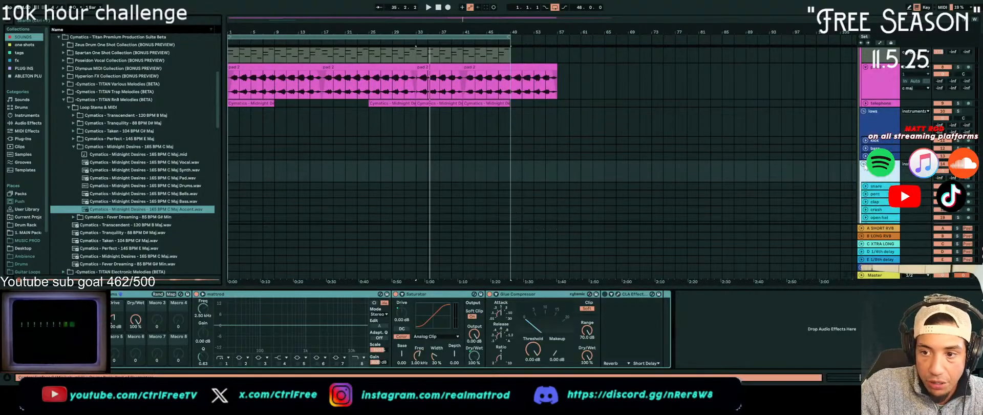
scroll(849, 176, "down", 2)
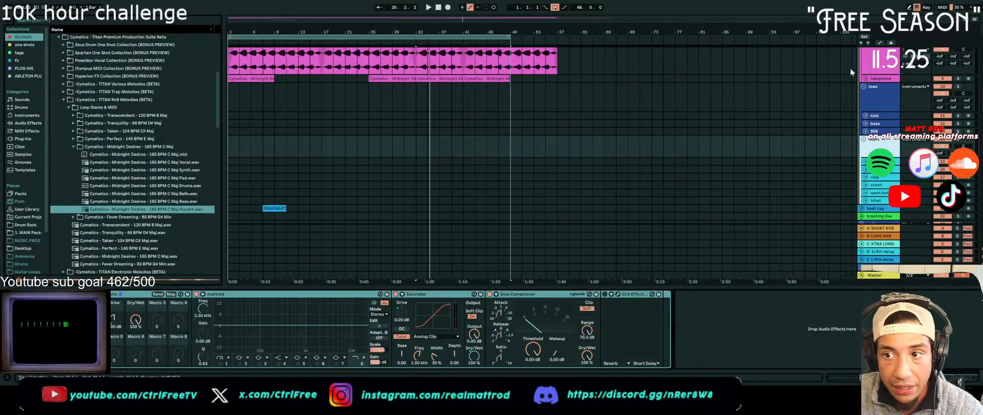
Enable the band 8 high-cut filter in the lows group's EQ and set its frequency to about 3.2 kHz
left_click(872, 98)
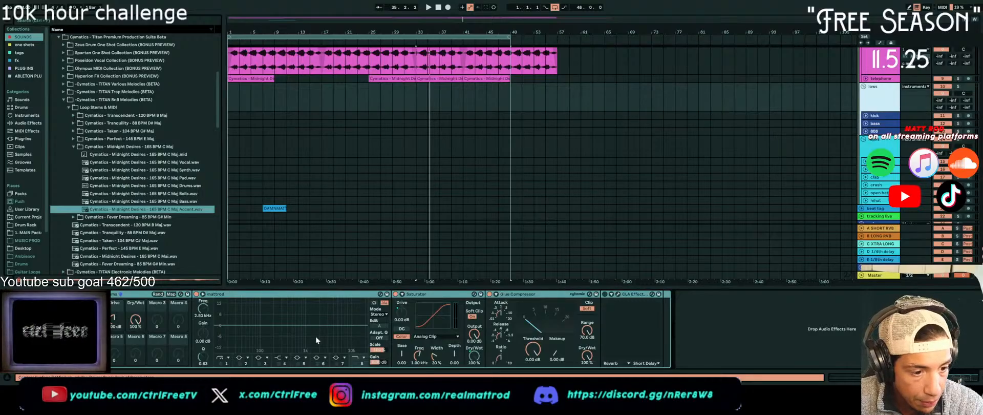
left_click(356, 363)
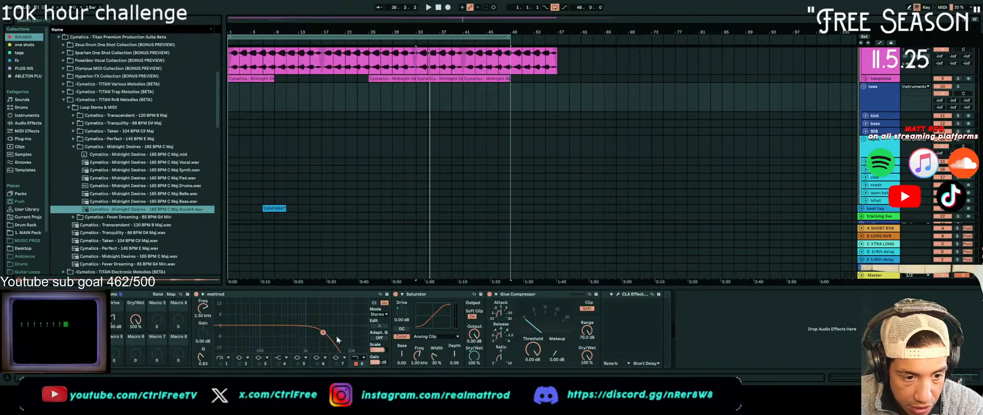
left_click_drag(322, 332, 310, 330)
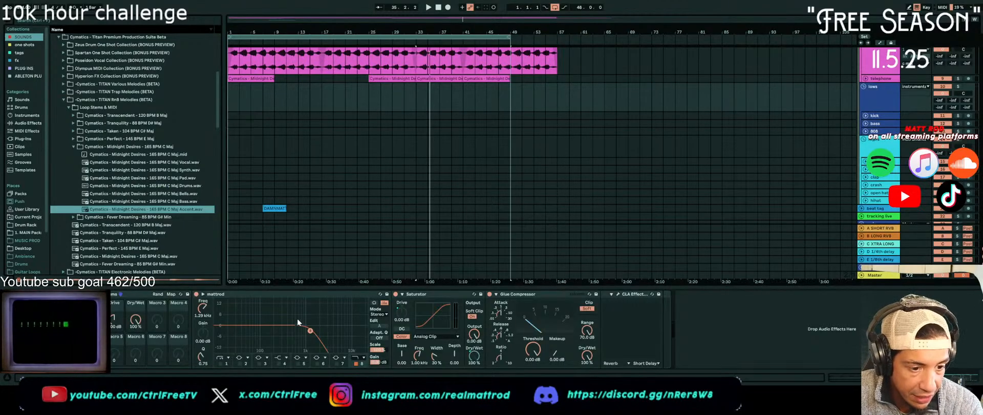
left_click_drag(310, 330, 325, 327)
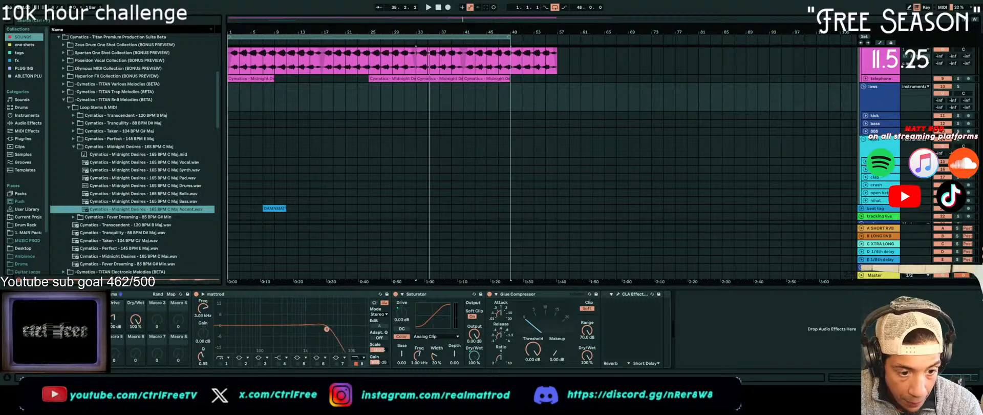
Examine the effect chains of the topmost group and the c maj group, and play the arrangement from bar 33
scroll(646, 198, "up", 10)
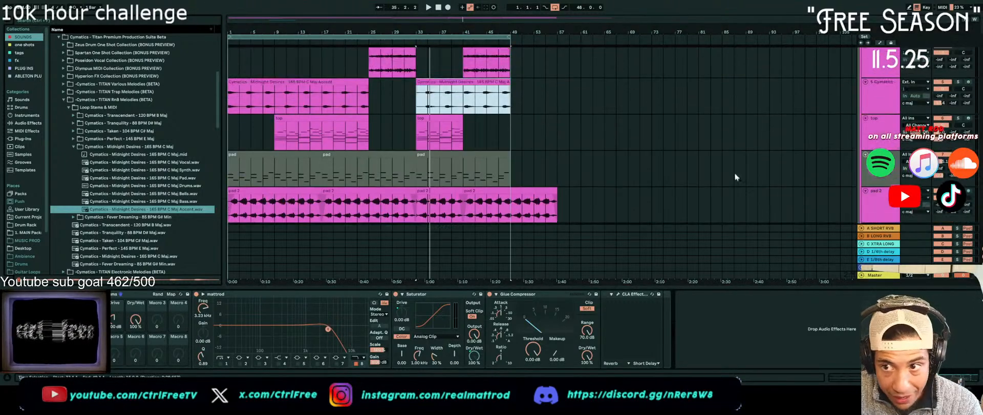
left_click(876, 69)
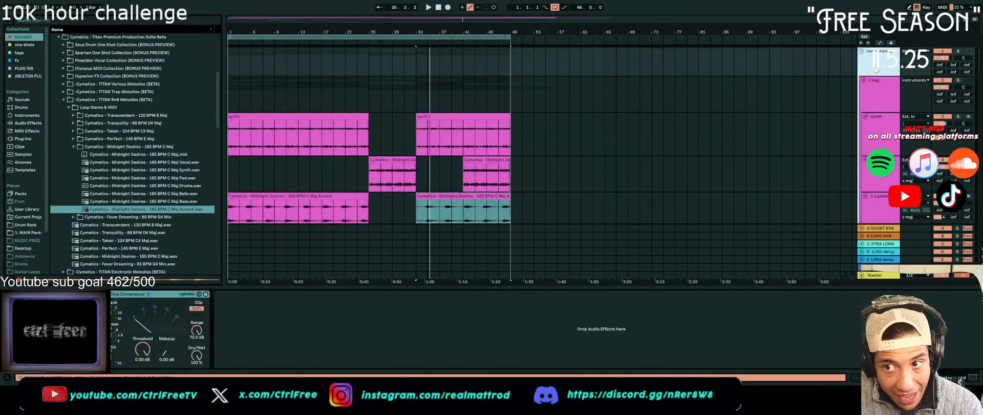
left_click(877, 88)
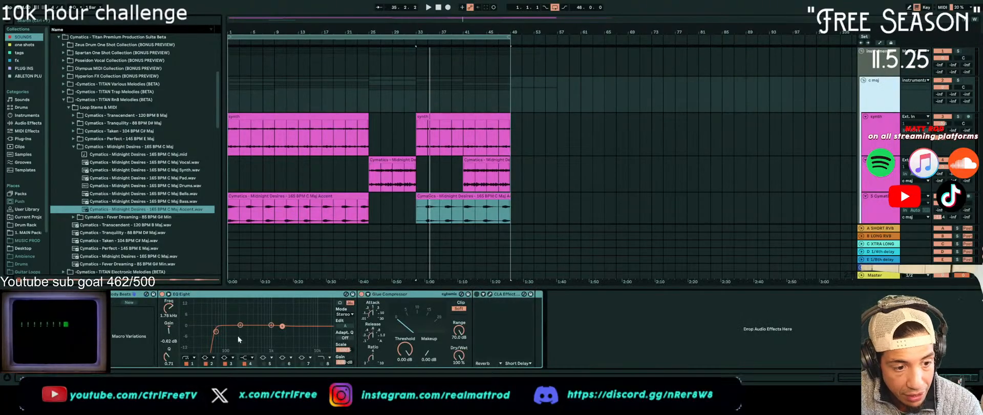
key("space")
left_click(439, 7)
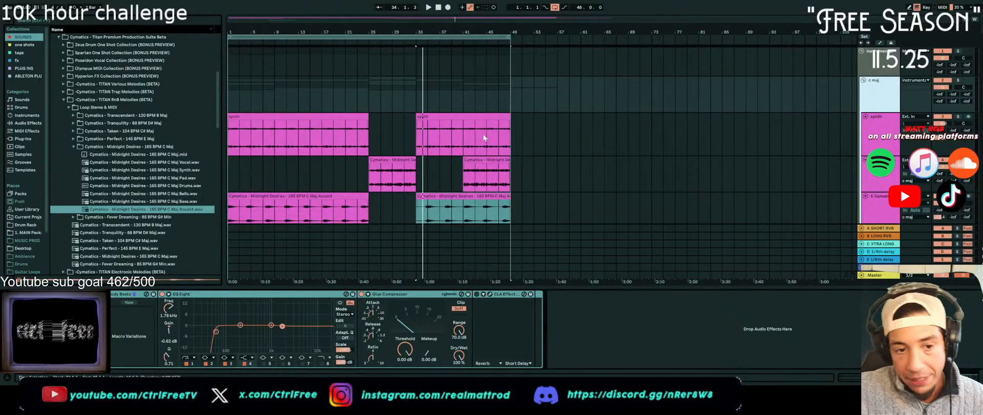
scroll(476, 152, "down", 5)
scroll(482, 203, "down", 5)
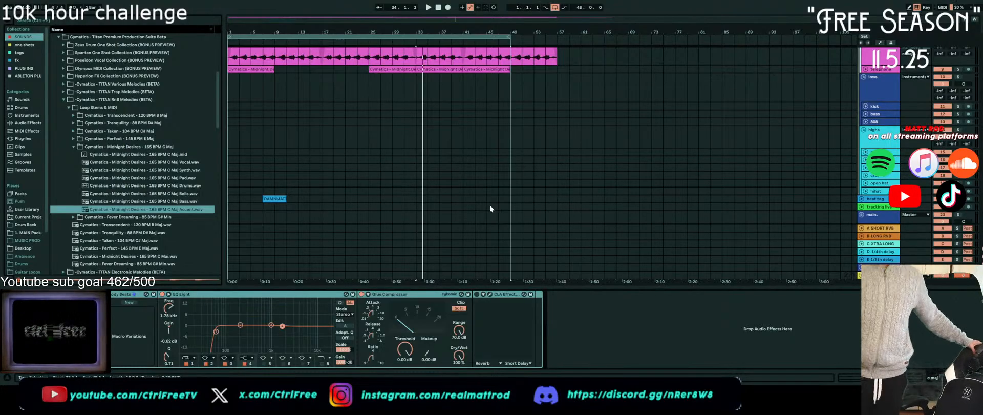
key("space")
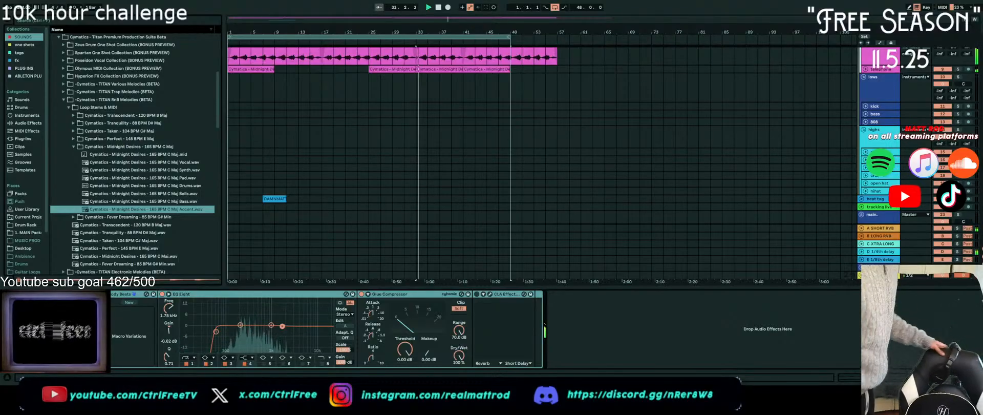
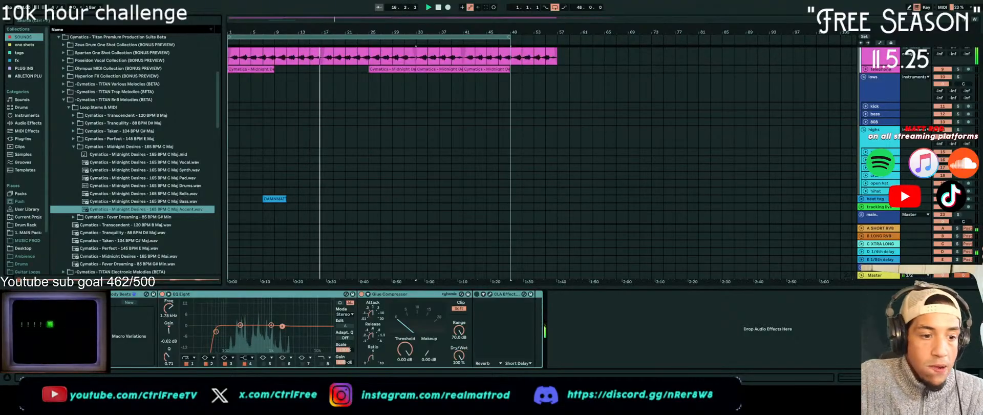
Search the whole sound library for "kick loop"
scroll(346, 112, "up", 5)
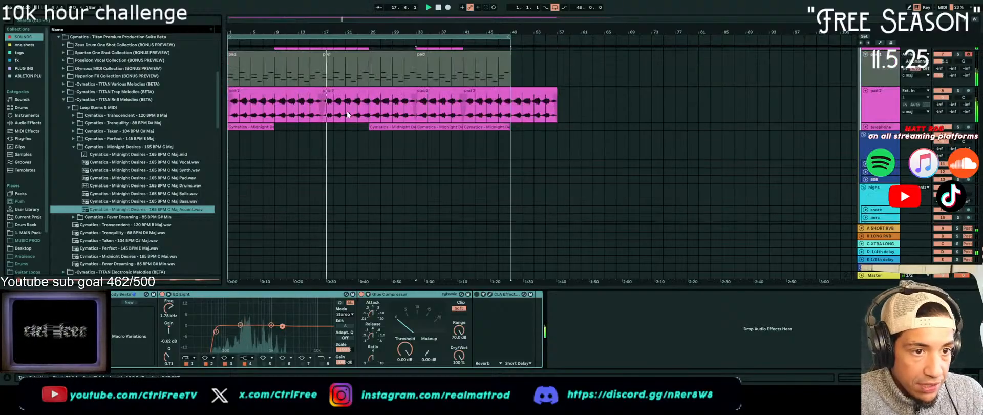
scroll(347, 118, "down", 3)
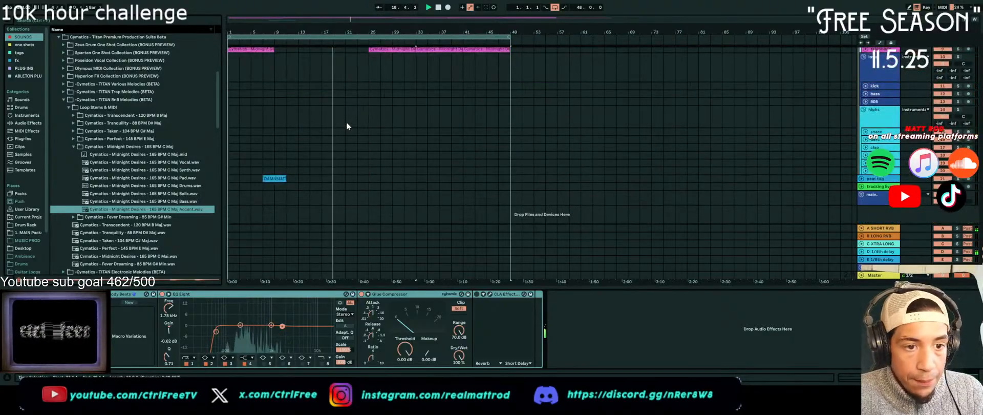
key("ctrl+f")
type("kick")
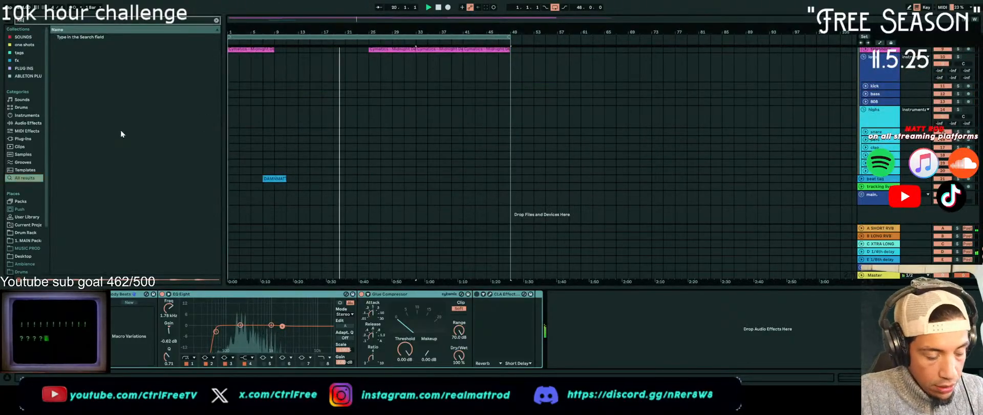
type(" loop")
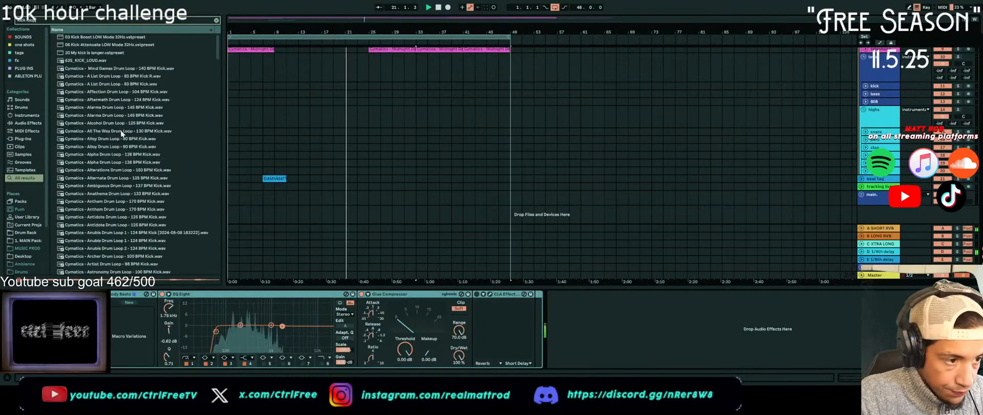
Audition Cymatics kick loops from the search results, including Alpha, Barely, Bogota and Bars, against the playing arrangement
left_click(121, 131)
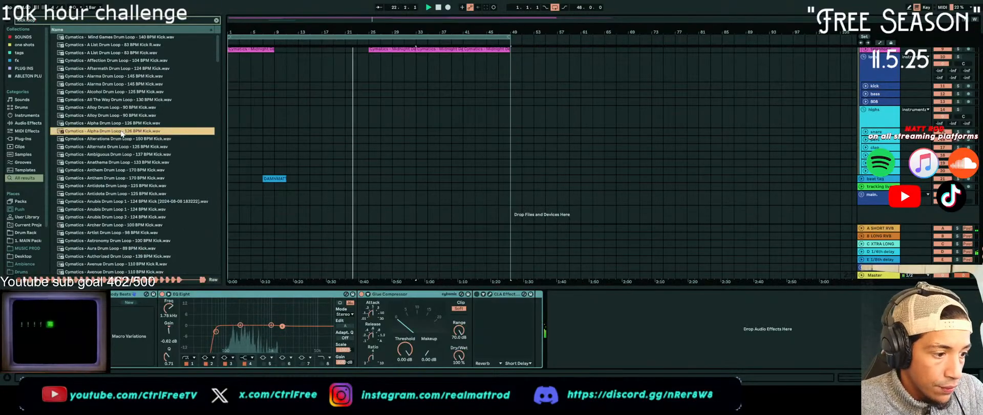
scroll(113, 197, "down", 6)
left_click(113, 195)
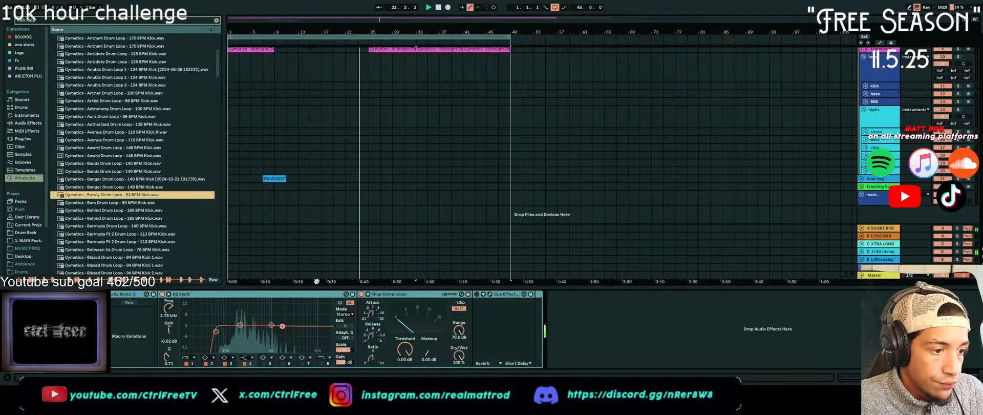
scroll(69, 215, "down", 5)
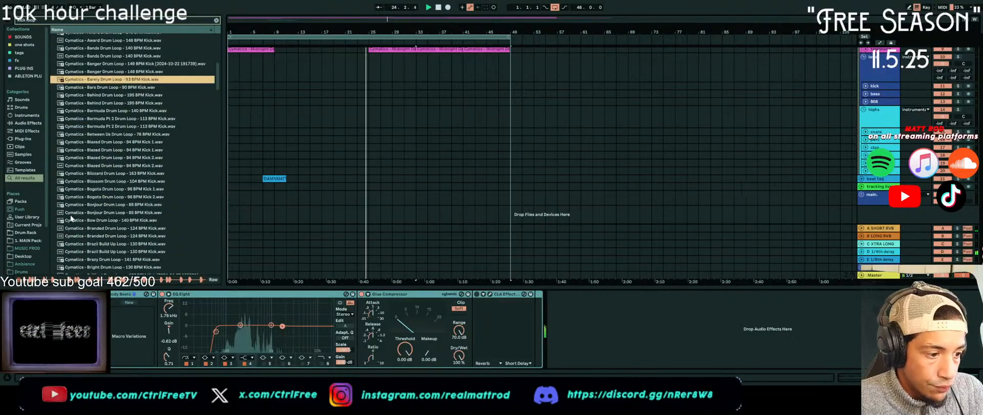
left_click(145, 198)
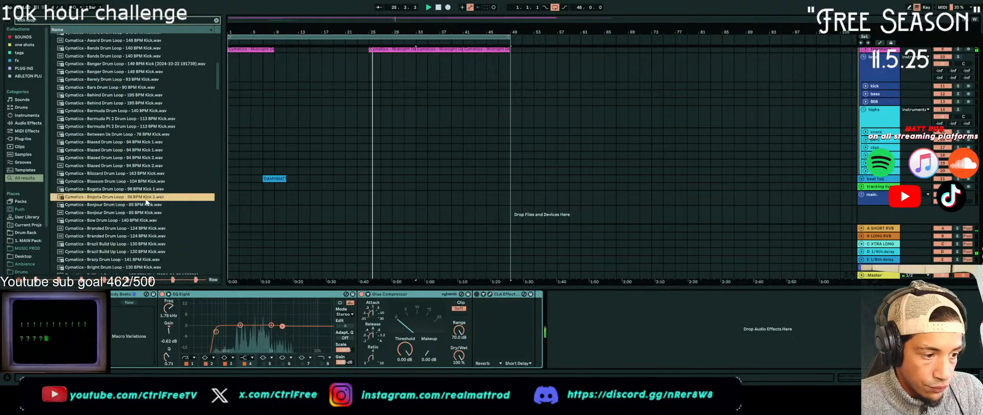
scroll(146, 203, "down", 2)
scroll(144, 202, "down", 3)
scroll(145, 202, "up", 3)
left_click(133, 38)
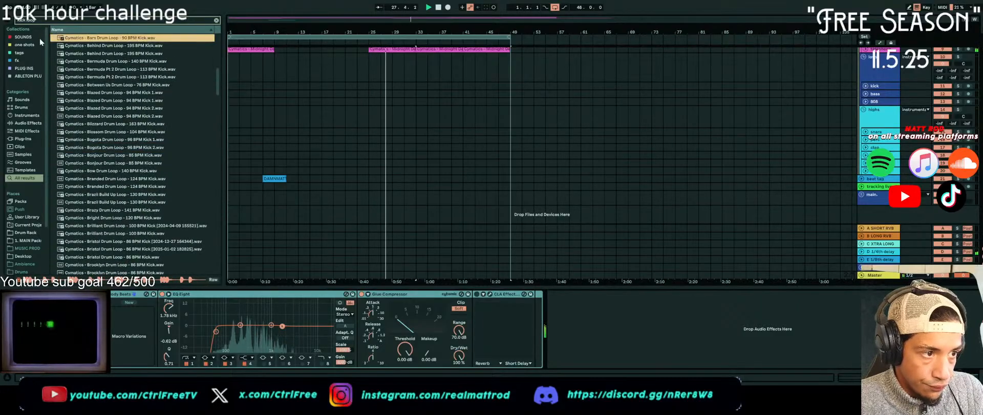
Open the Loop Stems of the Vibes II Drum Loop Collection and audition the Zenith and Sail kick loops
left_click(26, 37)
left_click(59, 45)
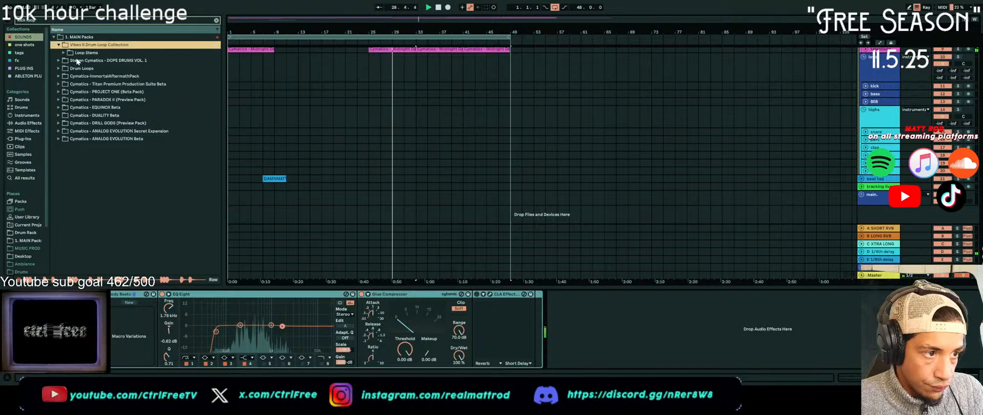
left_click(64, 53)
key("Down")
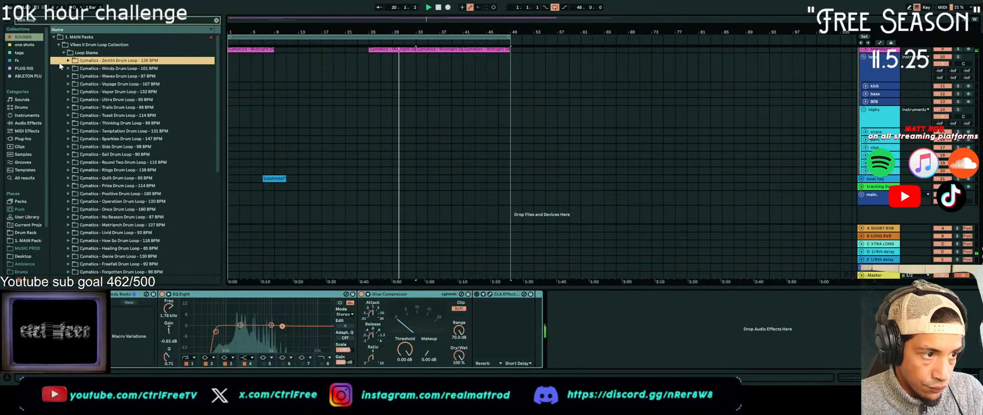
key("Right")
key("Down")
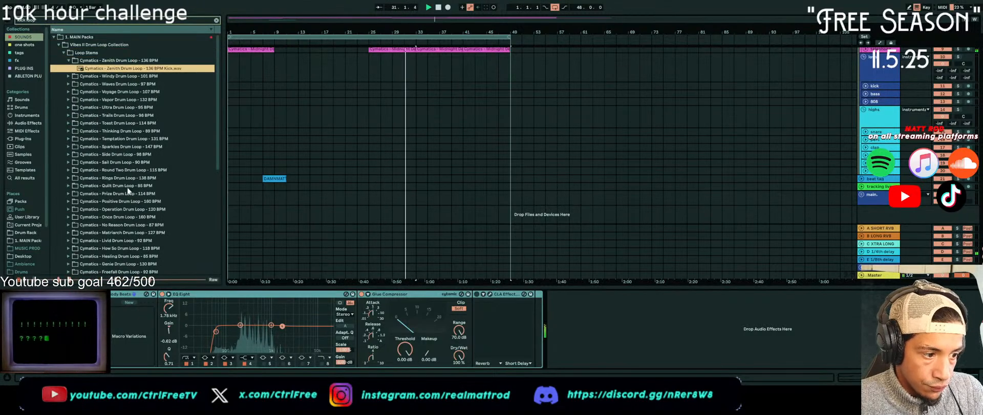
left_click(69, 162)
left_click(85, 162)
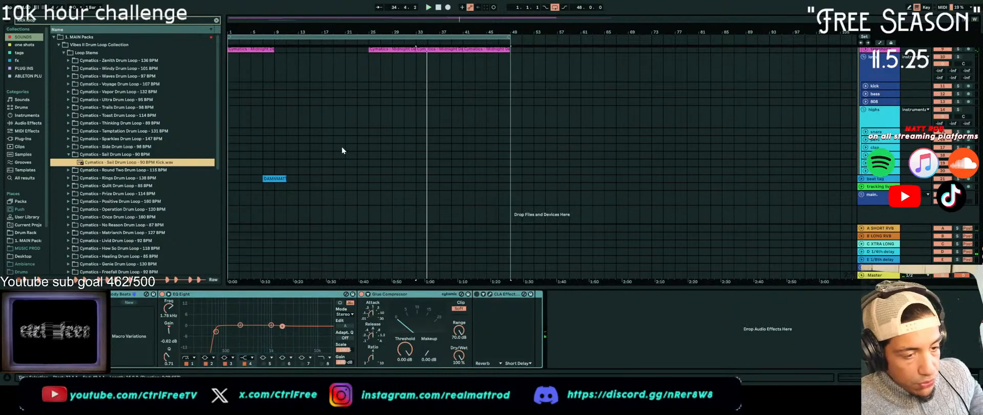
Play the arrangement from bar 33 and audition the Sail, Positive and Operation kick loops over it
scroll(342, 146, "up", 4)
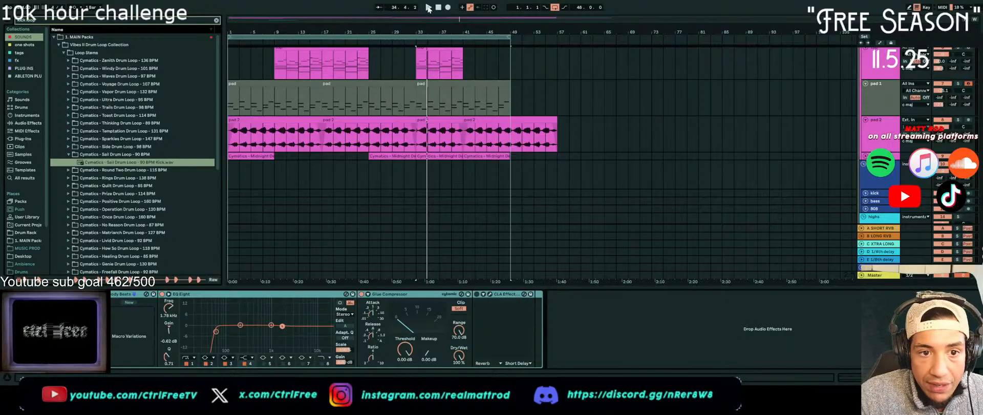
scroll(431, 83, "up", 2)
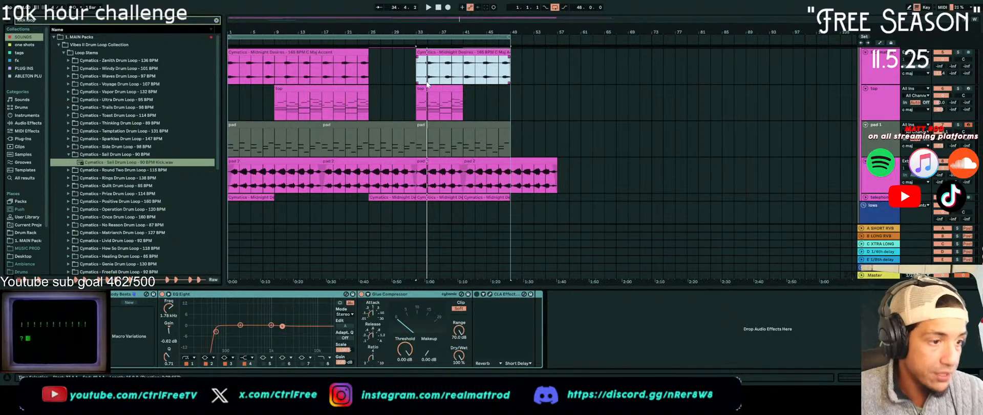
left_click(429, 7)
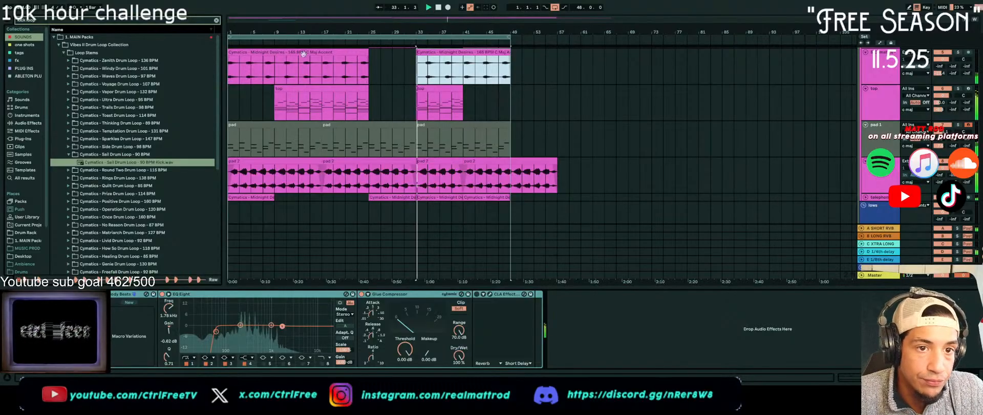
left_click(96, 162)
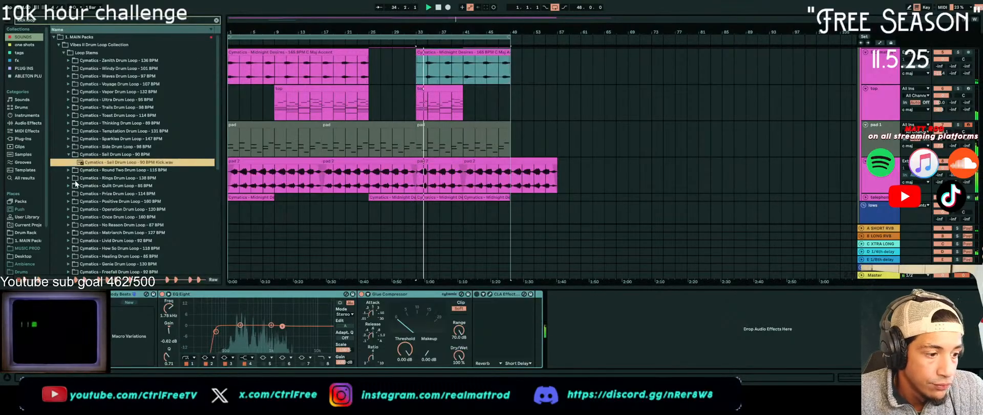
left_click(68, 201)
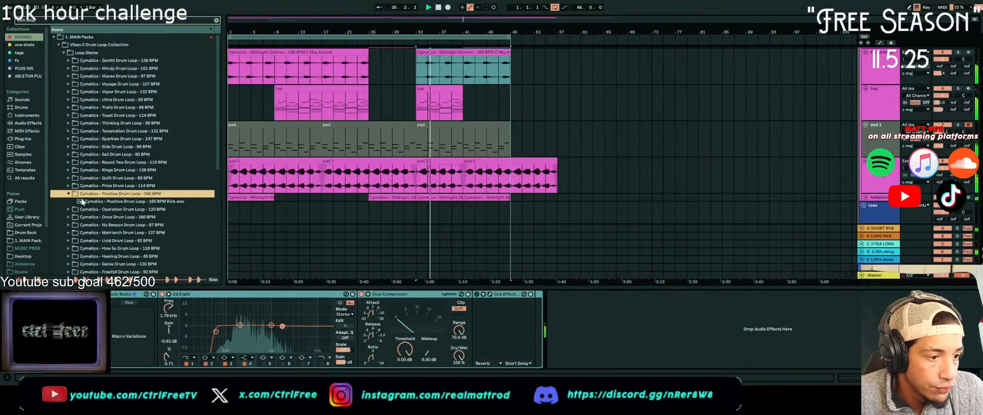
left_click(81, 202)
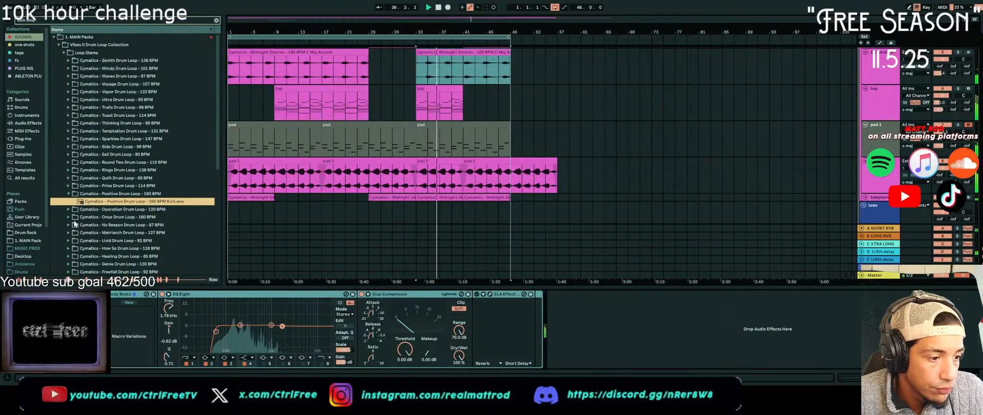
left_click(100, 210)
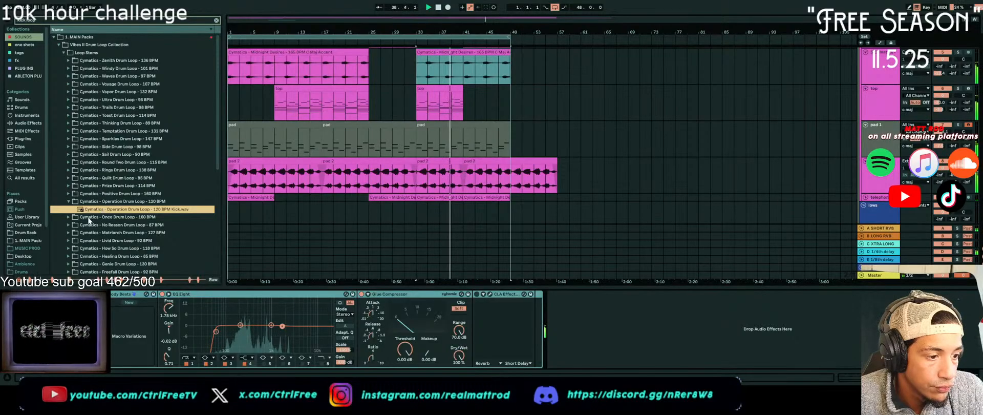
Place the Operation 120 BPM kick loop on the kick track from bar 9 to 25 and copy it to bar 33
scroll(332, 174, "down", 3)
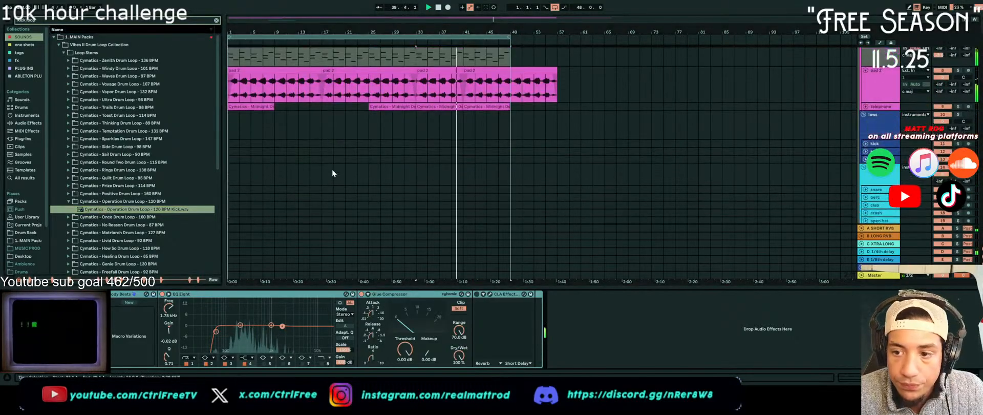
left_click_drag(133, 209, 278, 143)
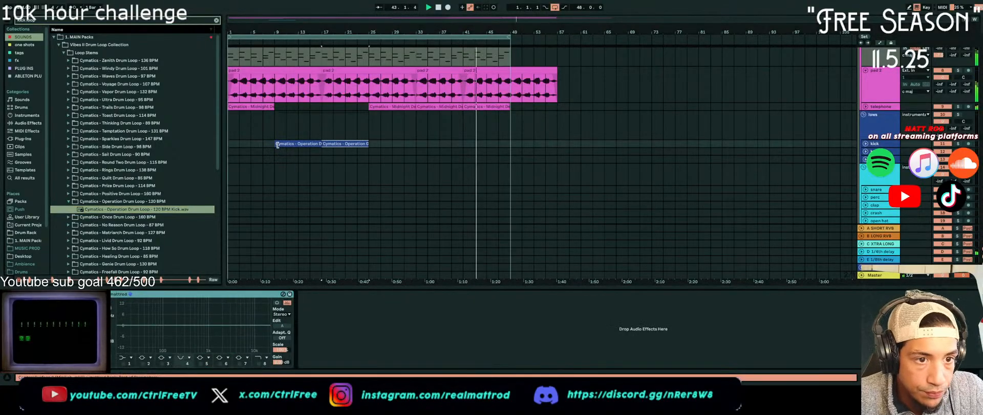
left_click(295, 144, "shift")
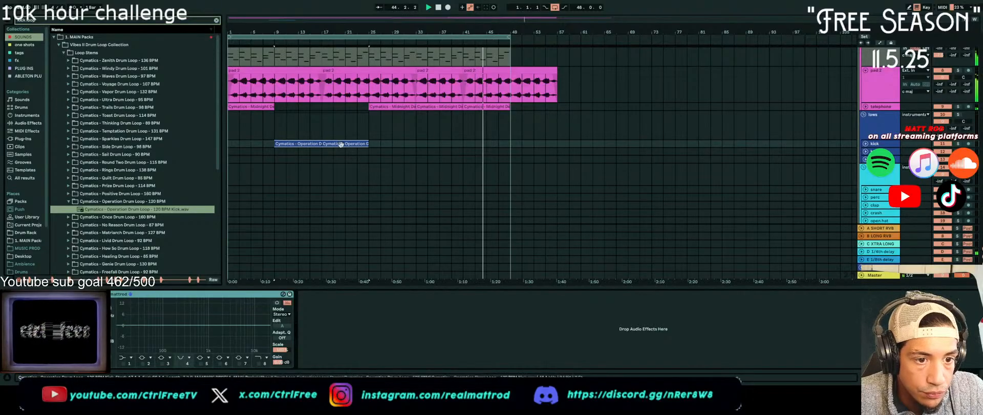
left_click_drag(357, 144, 498, 144)
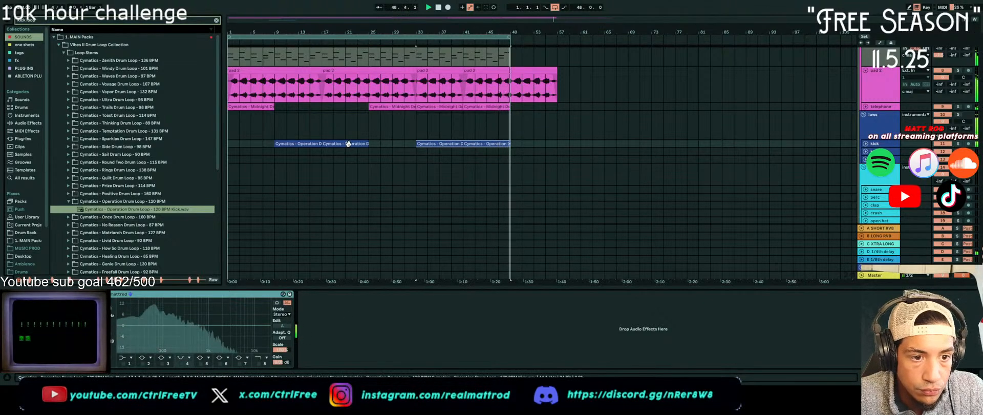
Unfold the kick track, select all its Operation loop clips, and reset their warping to a clip tempo of 134 BPM
key("u")
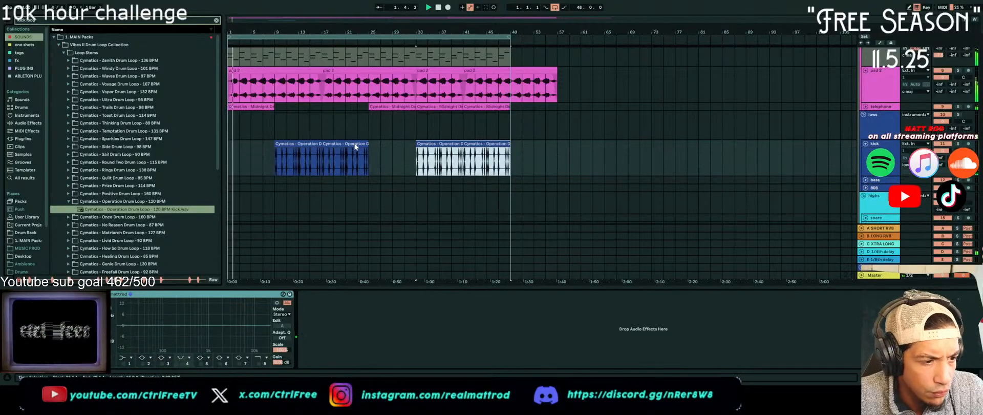
scroll(305, 163, "up", 8)
left_click(348, 144)
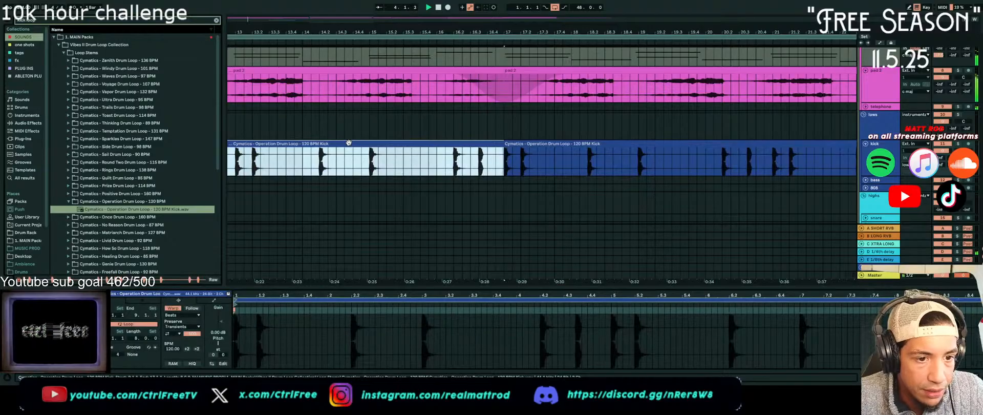
scroll(348, 143, "down", 8)
left_click(492, 145, "shift")
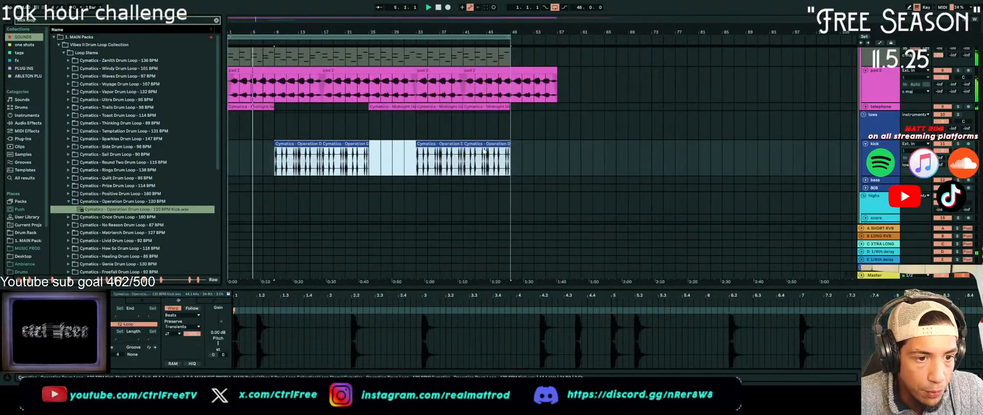
left_click(176, 309)
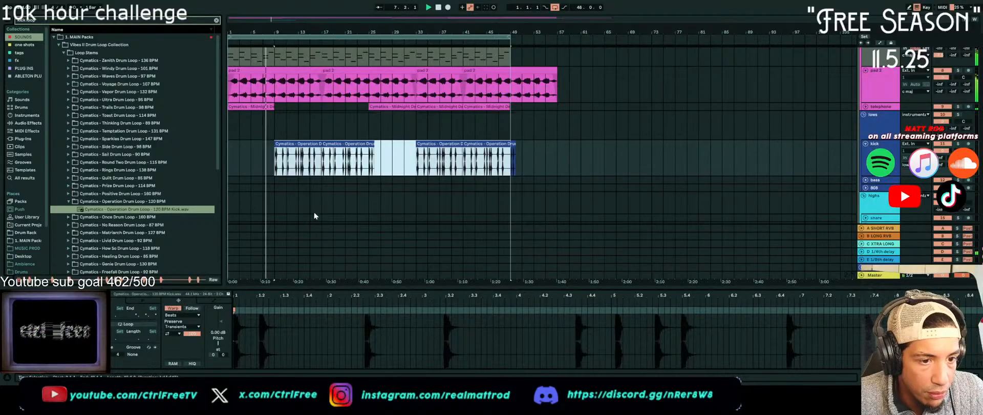
Preview the original Operation kick sample, solo the kick track, and play it from bar 9 for comparison
left_click(282, 162)
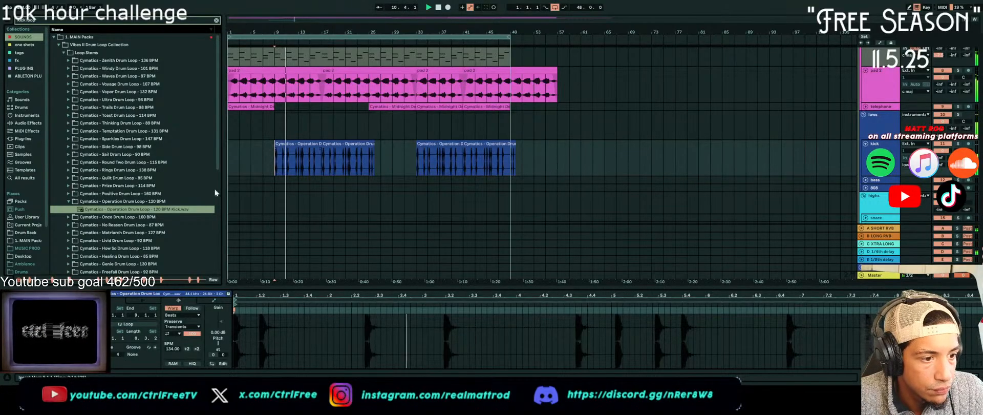
left_click(185, 209)
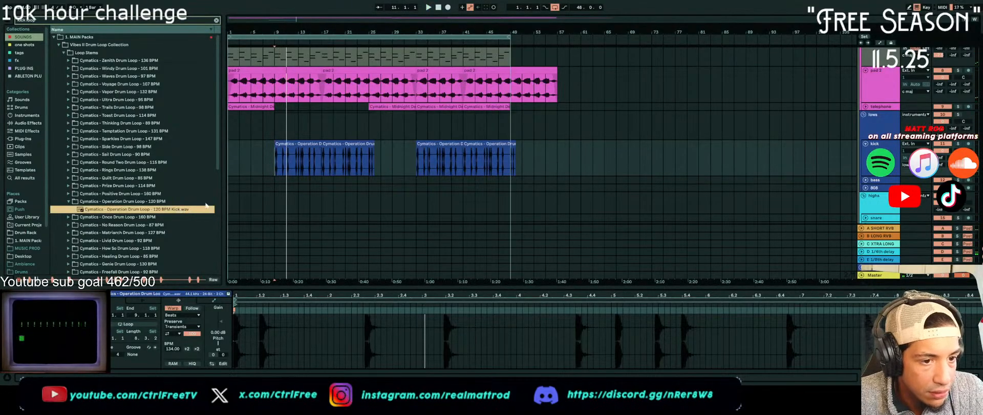
left_click(959, 145)
key("space")
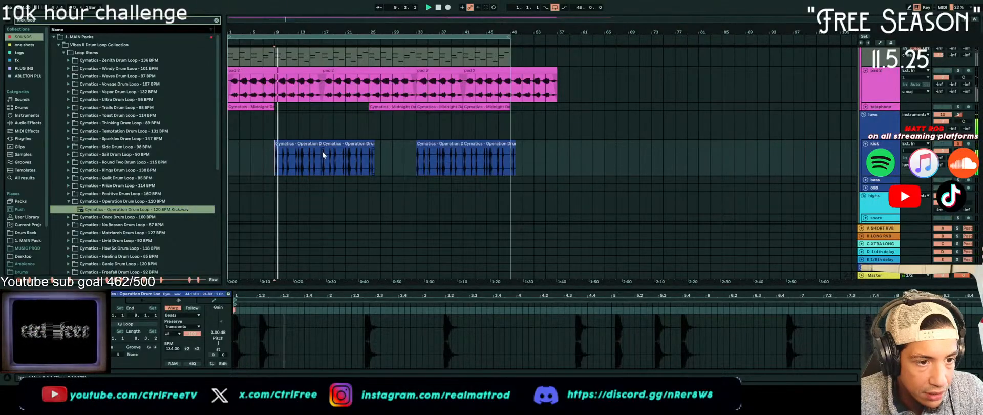
Compare the kick with the lows group EQ's band 8 high cut off, and re-enable the band at about 8.25 kHz
left_click(882, 126)
left_click(196, 294)
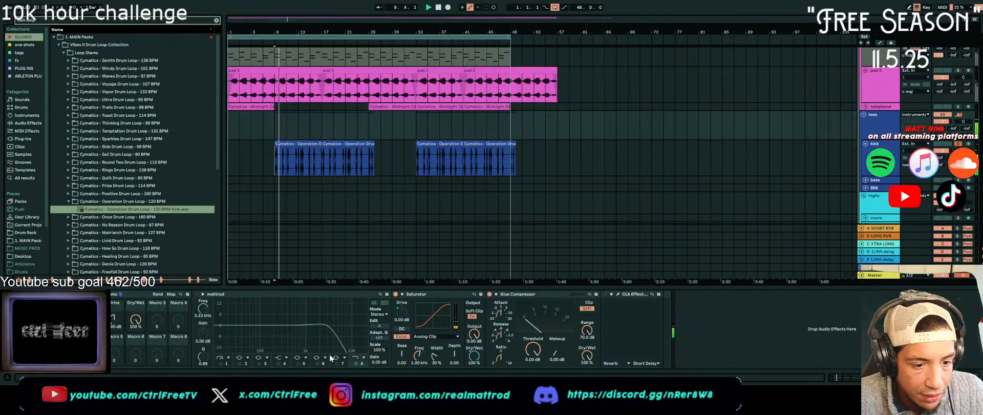
left_click(357, 364)
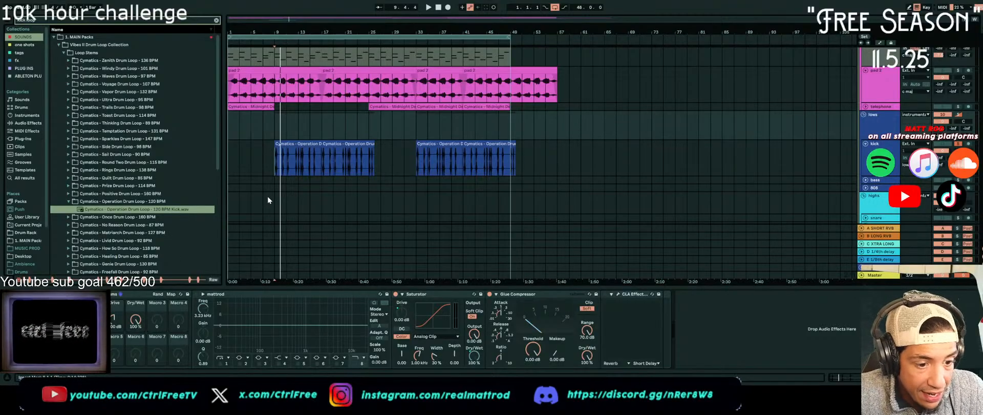
key("space")
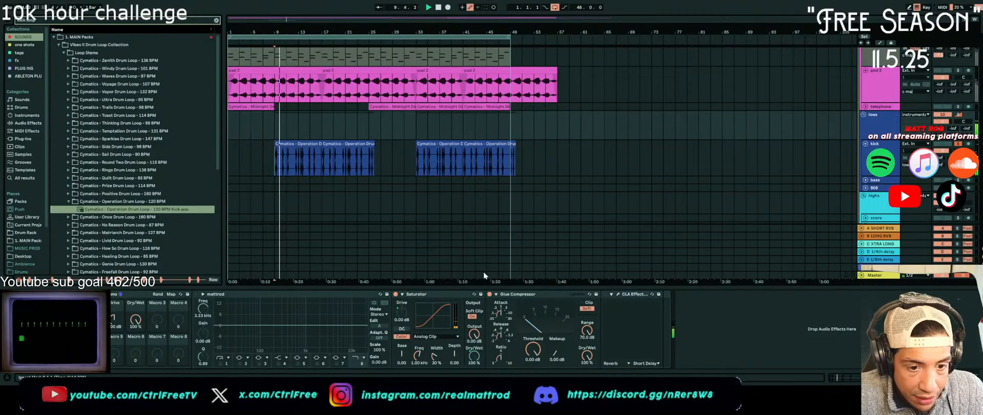
left_click(196, 295)
left_click(356, 363)
left_click_drag(328, 329, 346, 332)
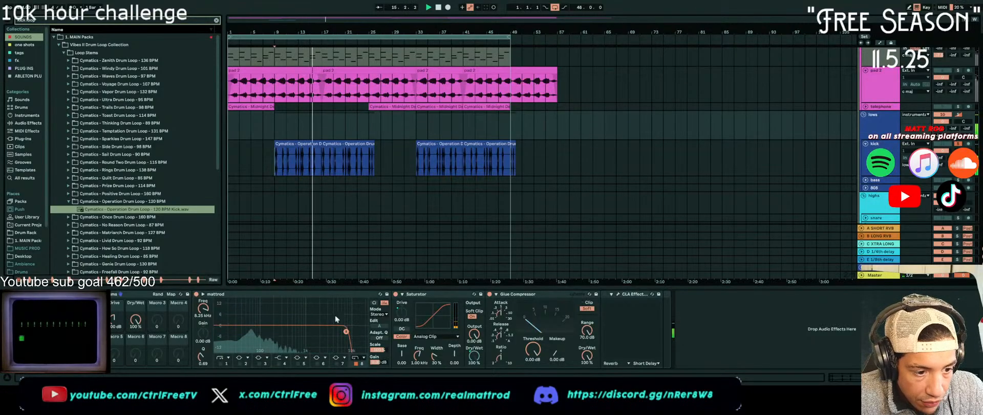
Disable the band 8 high cut on the lows group's EQ and stop playback
left_click(356, 363)
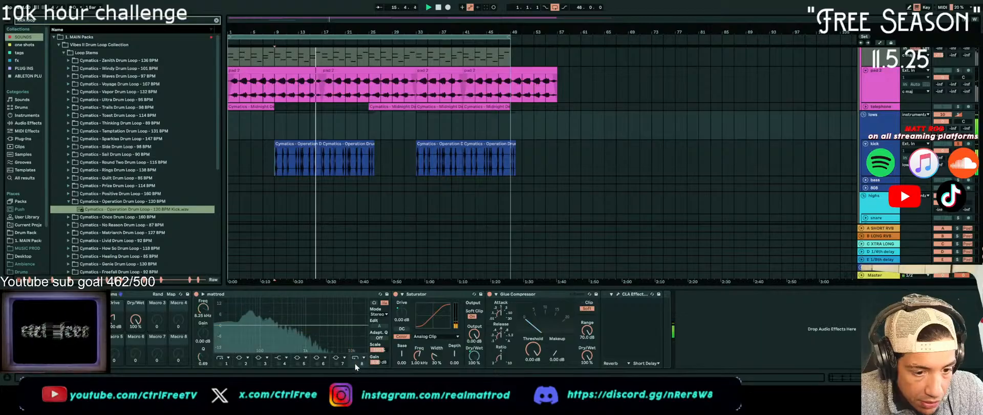
left_click(343, 294)
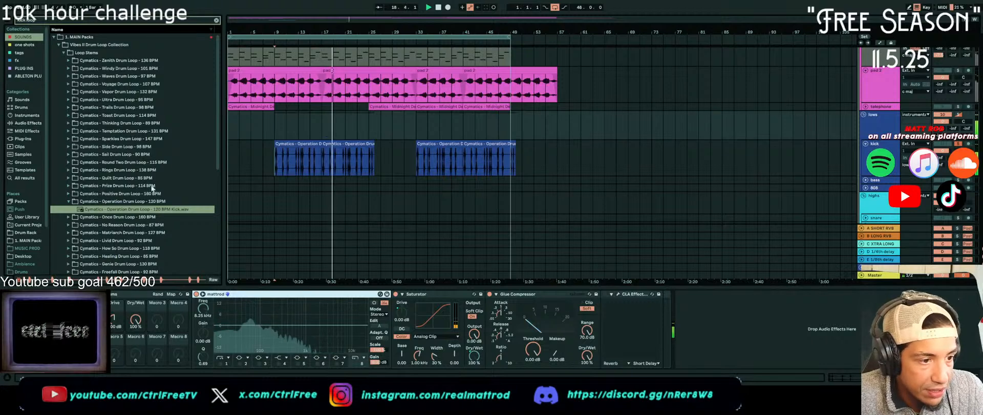
key("space")
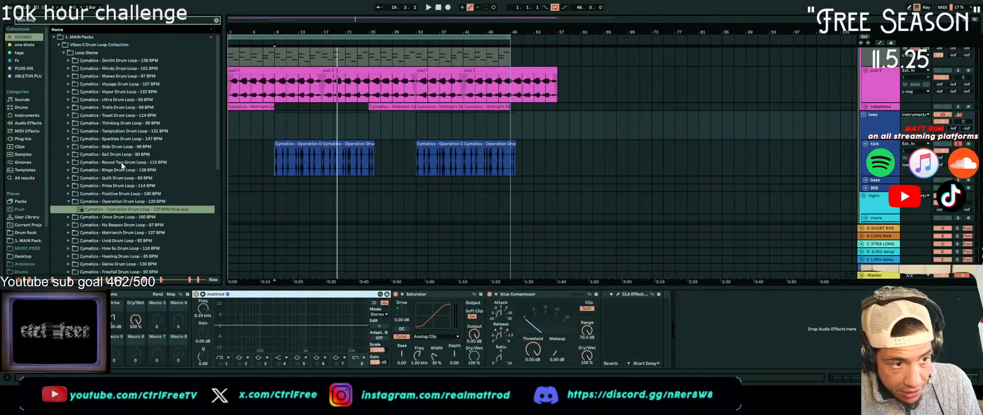
Play the arrangement from bar 9, inspect the Operation kick clips there, and preview the original kick sample for comparison
scroll(421, 83, "up", 5)
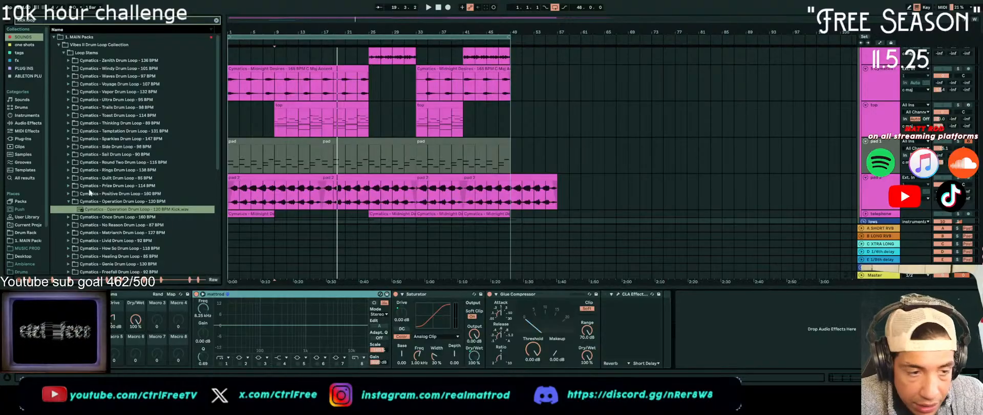
scroll(109, 210, "down", 2)
scroll(318, 144, "down", 3)
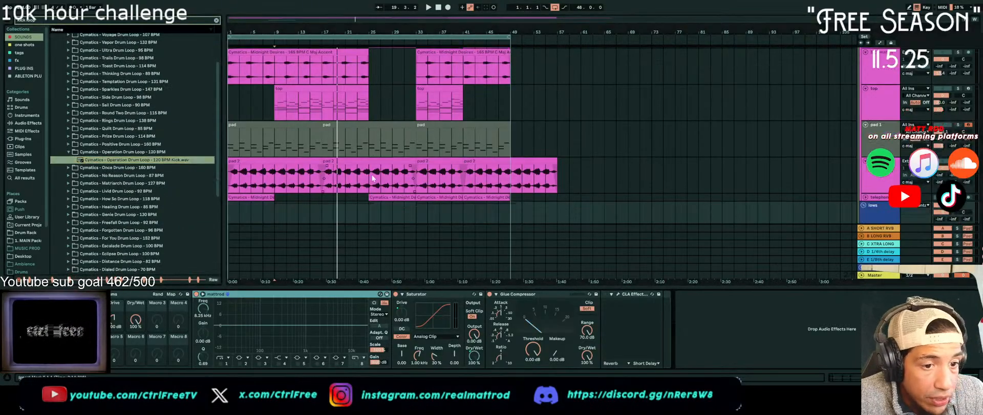
left_click(427, 8)
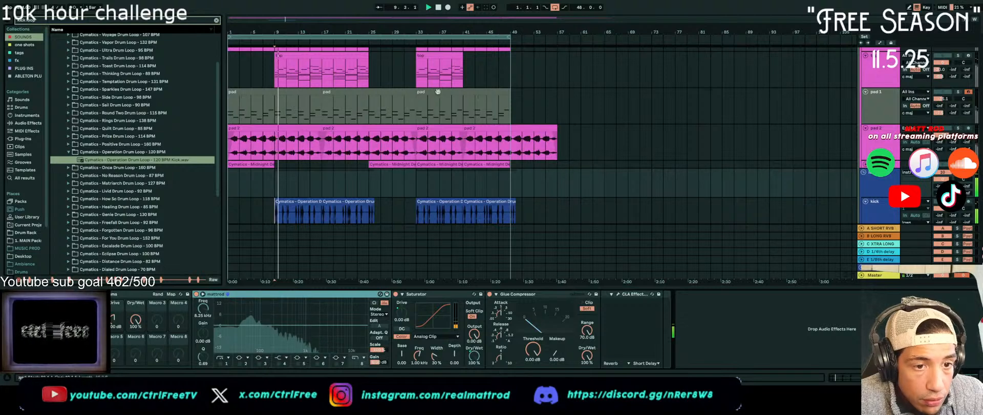
left_click(309, 201)
left_click(355, 202, "shift")
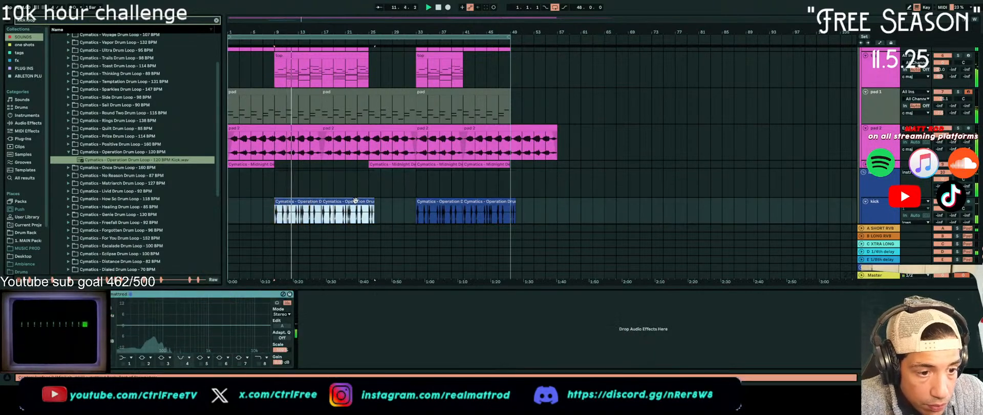
double_click(355, 201)
left_click(304, 191, "shift")
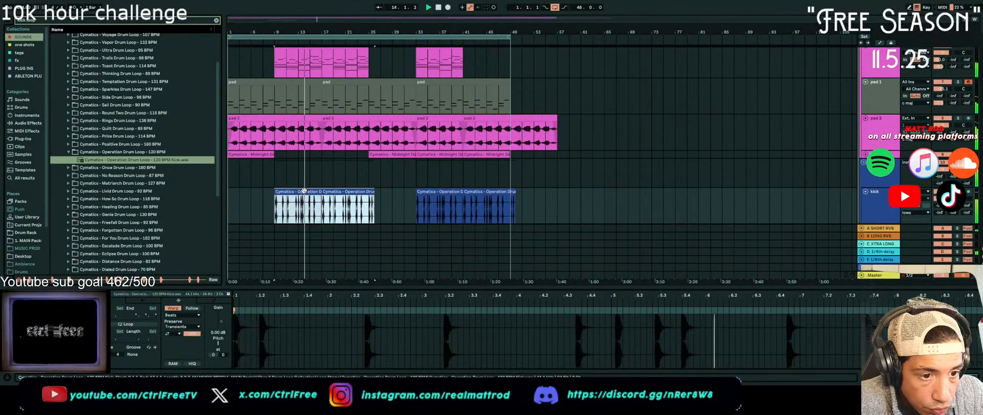
left_click(179, 161)
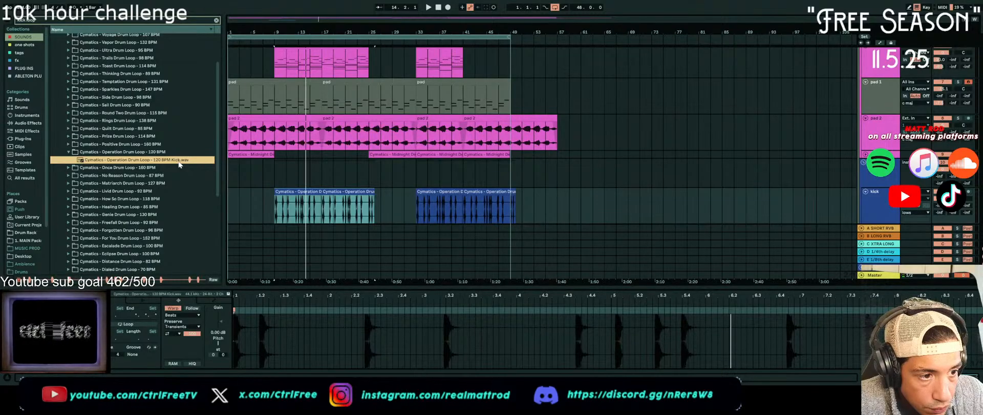
Delete all clips on the kick track and place a fresh Operation 120 BPM kick loop at bar 9
left_click_drag(554, 218, 64, 187)
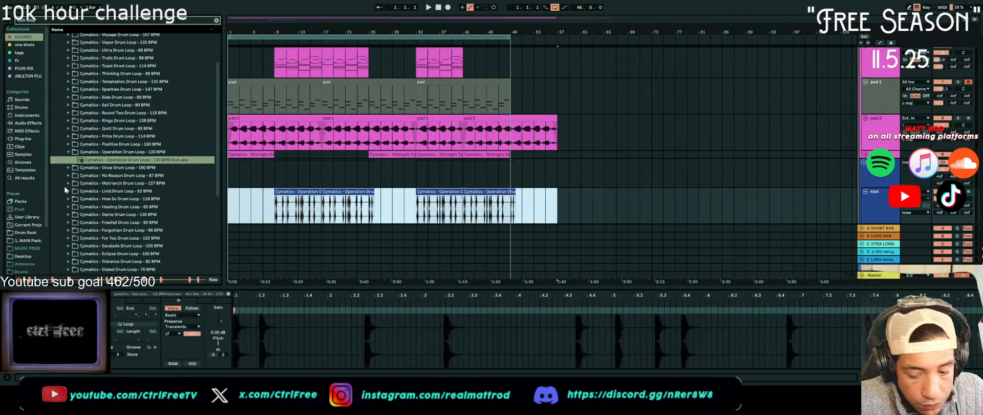
key("Delete")
left_click_drag(75, 161, 270, 203)
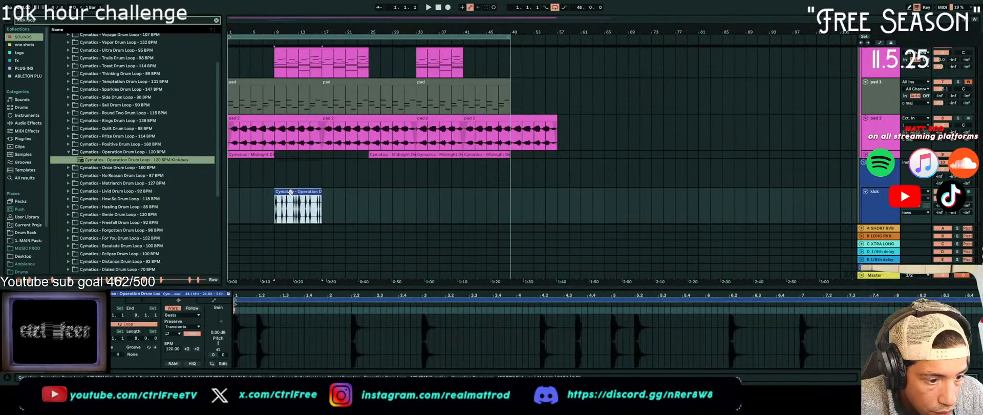
Set the new kick clip's tempo to 134 BPM and play it from bar 9
left_click(173, 349)
type("134")
key("Return")
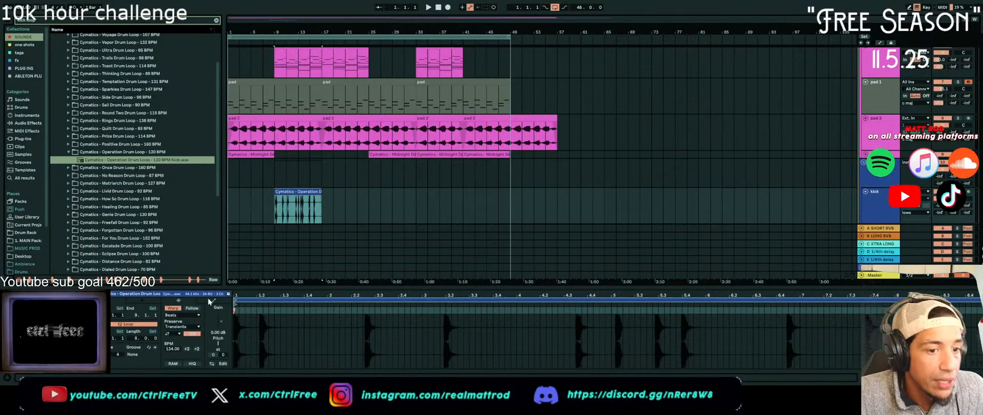
left_click(275, 222)
key("space")
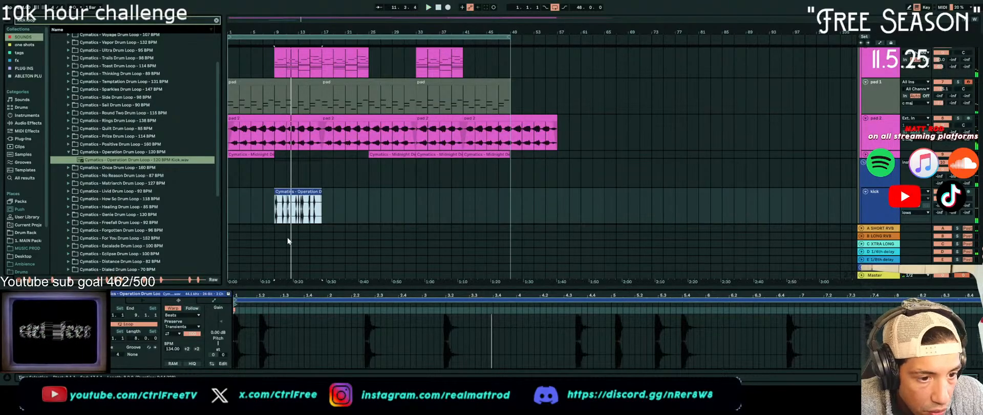
Split the kick loop just before its second hit and play the start of bar 9
scroll(281, 220, "up", 10)
left_click(429, 215)
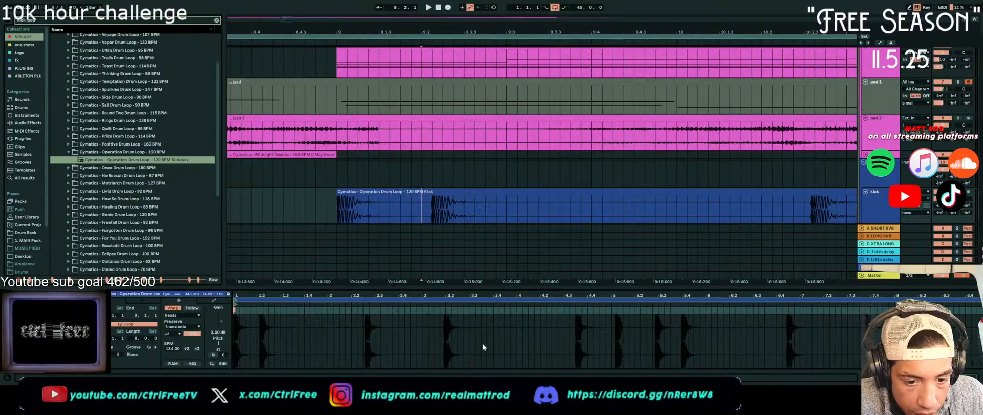
left_click(431, 209)
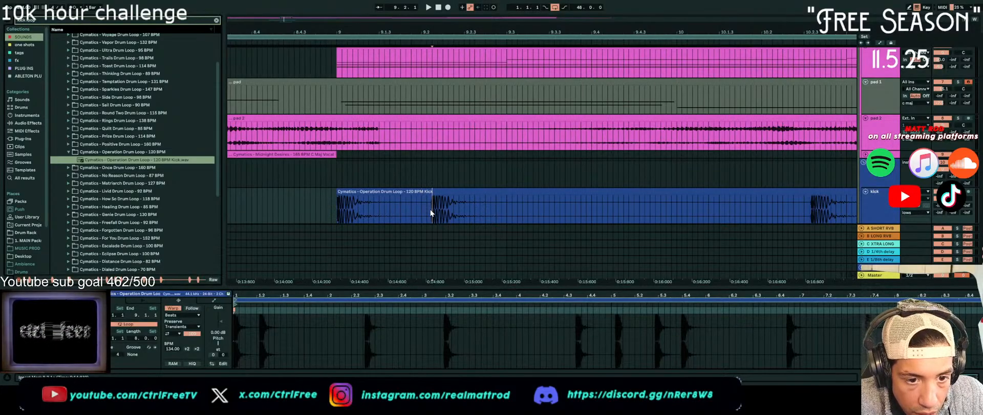
key("ctrl+e")
left_click(325, 212)
left_click(337, 208)
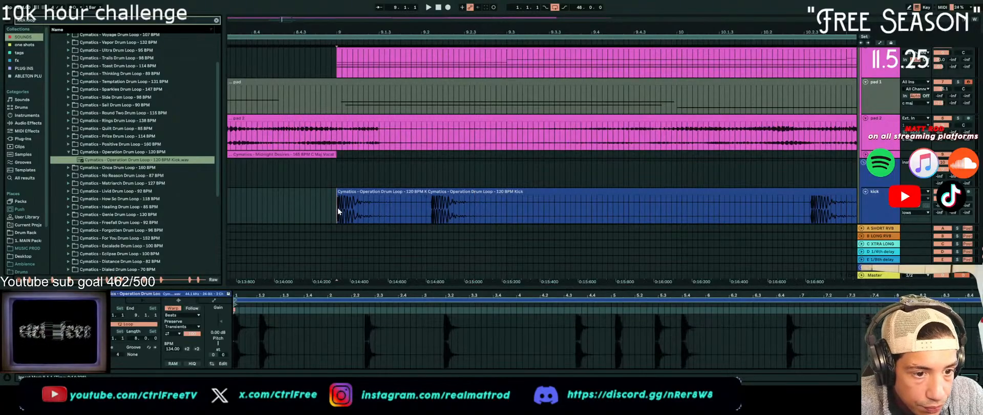
key("space")
key("space")
Split the kick loop after its second hit, nudge that slice slightly earlier, and play the result from bar 9
left_click(472, 213)
left_click(496, 210)
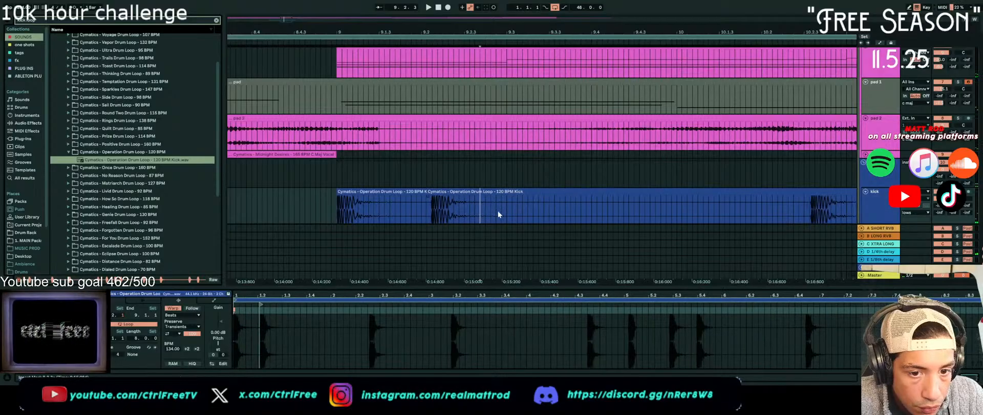
key("ctrl+e")
left_click_drag(464, 192, 455, 197)
key("space")
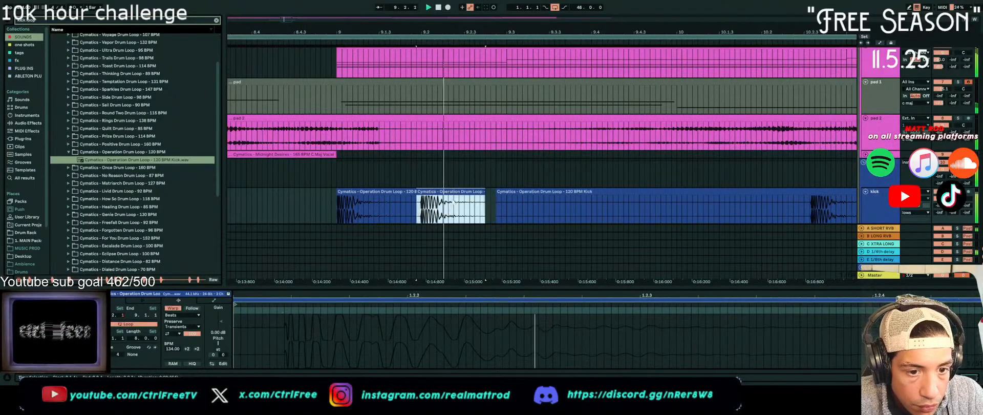
left_click(332, 208)
key("space")
key("space")
key("space")
key("space")
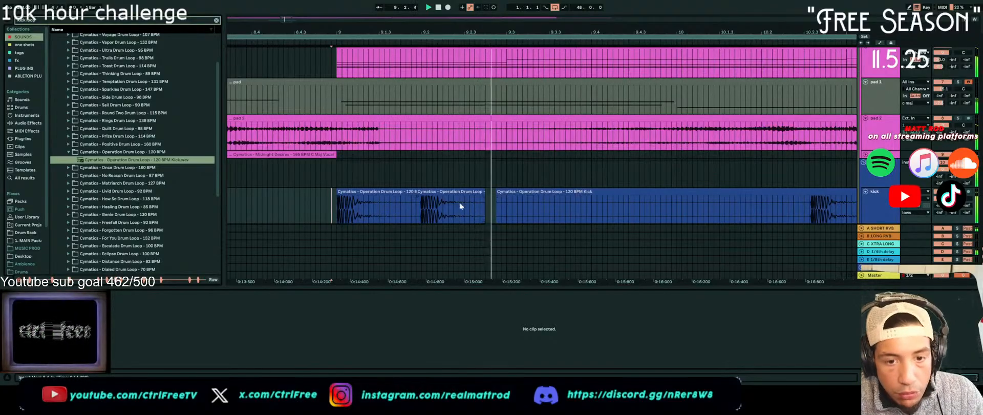
Search the library for "snare" and audition several of the CTRL and LJS snare samples
scroll(611, 195, "down", 3)
key("ctrl+f")
type("snare")
left_click(85, 84)
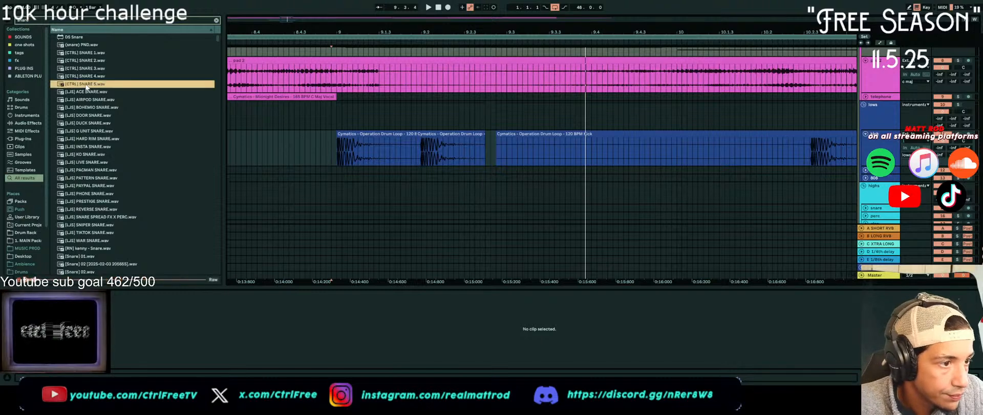
left_click(89, 124)
left_click(111, 108)
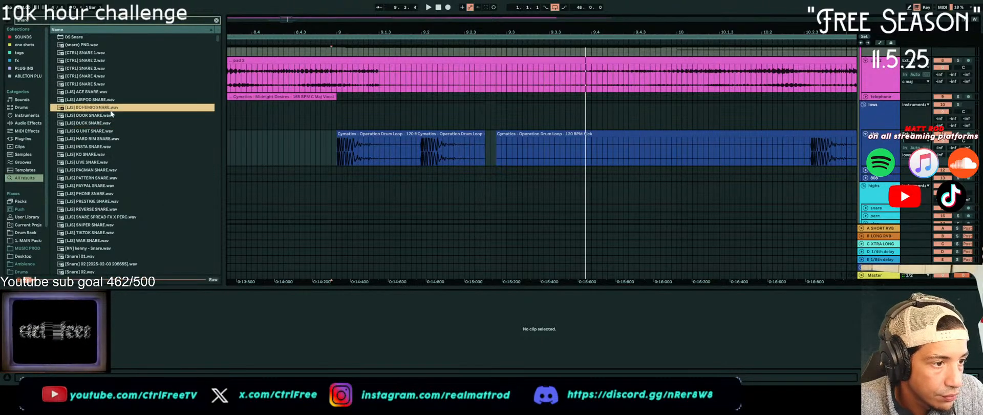
left_click(113, 102)
left_click(89, 221)
Audition the numbered snare samples in the results and choose [Snare] 09.wav
scroll(90, 220, "down", 3)
left_click(83, 259)
scroll(84, 262, "down", 2)
left_click(95, 236)
scroll(90, 255, "down", 2)
key("Down")
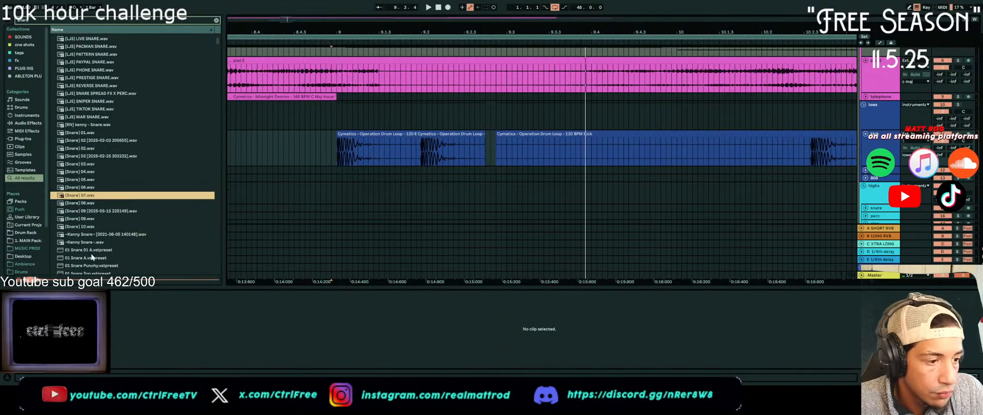
key("Down")
key("Down")
key("Down")
key("Down")
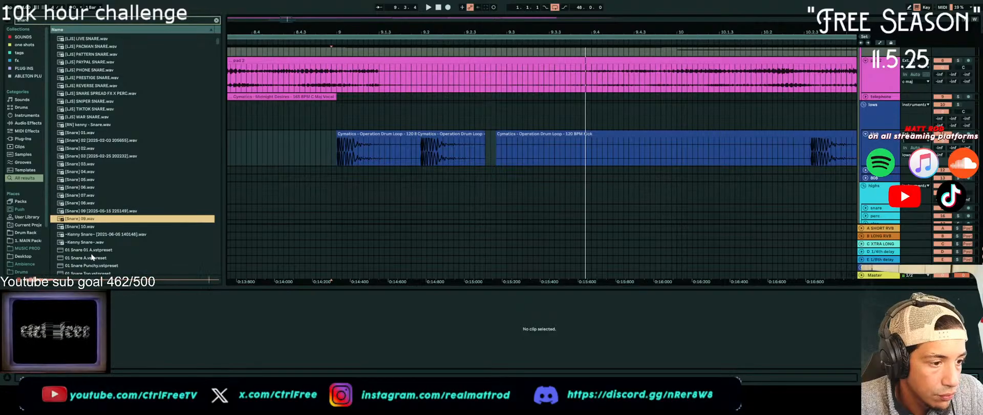
key("Up")
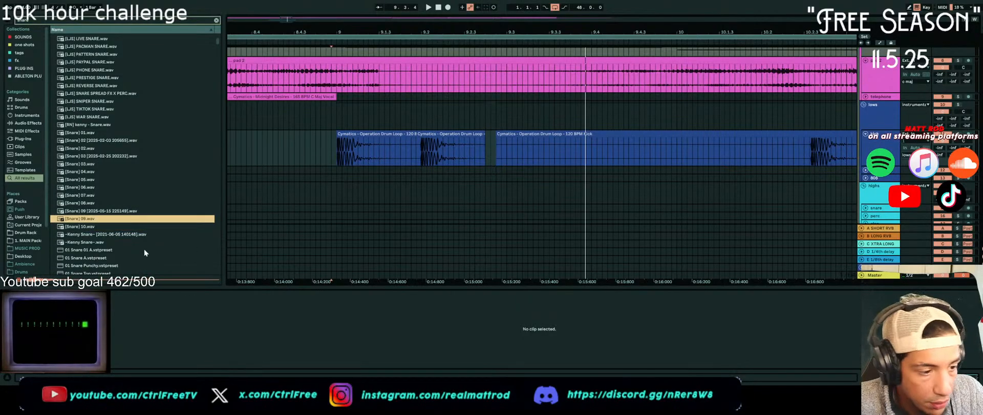
Unfold the snare track, place [Snare] 09.wav at 9.3, and play it with the kick from just before bar 9
scroll(497, 179, "down", 5)
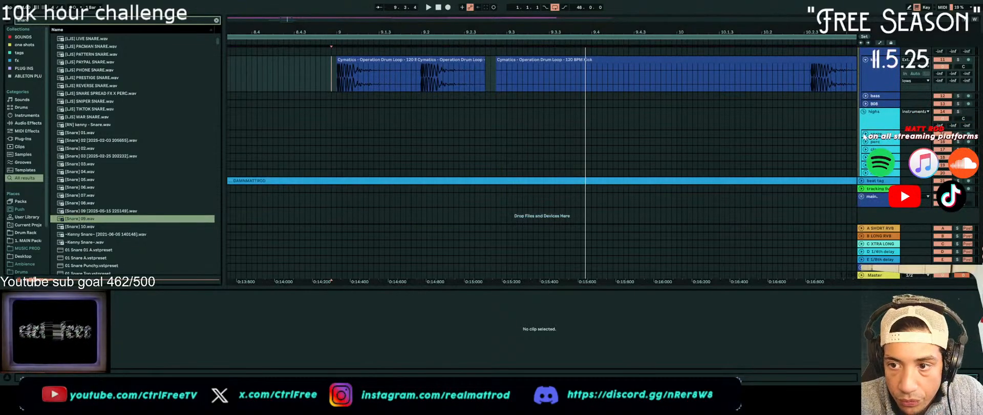
left_click(865, 134)
mouse_move(109, 220)
left_mouse_down()
mouse_move(276, 170)
mouse_move(491, 129)
mouse_move(464, 138)
mouse_move(517, 134)
mouse_move(505, 134)
left_mouse_up()
left_click(321, 135)
key("space")
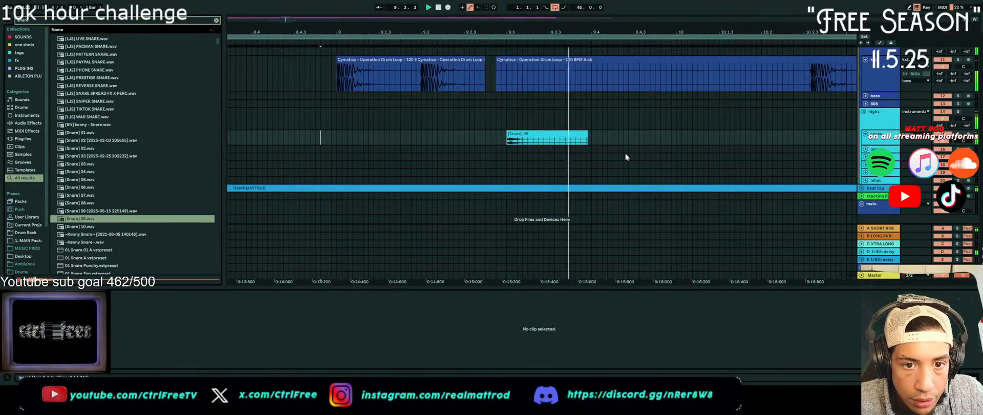
Copy the snare clip to 10.2 and play the pattern from just before bar 9
mouse_move(536, 136)
left_mouse_down()
mouse_move(805, 131)
mouse_move(774, 145)
mouse_move(785, 144)
left_mouse_up()
left_click(347, 139)
key("space")
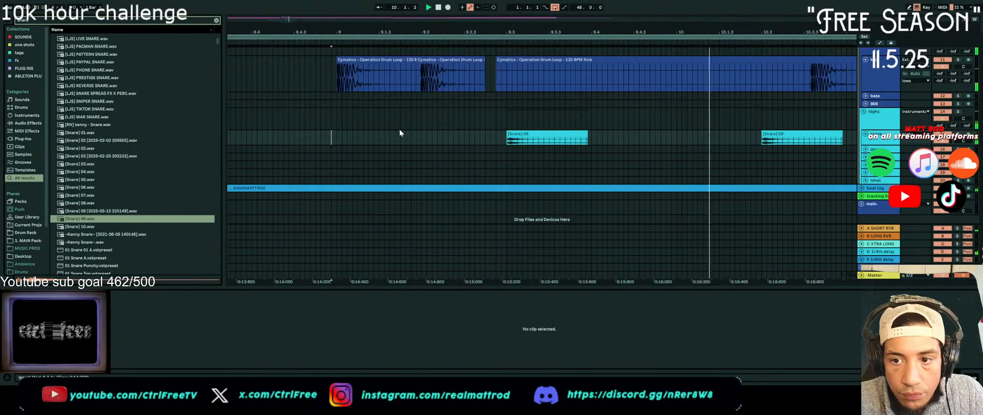
Isolate the third kick hit after 10.2 with splits on both sides, nudge it slightly earlier, and play the pattern
left_click(810, 85)
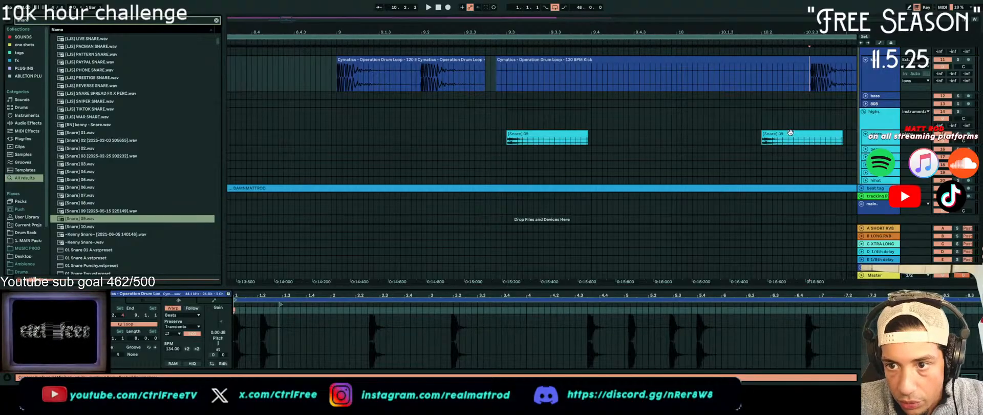
left_click(790, 133)
left_click(811, 81)
key("ctrl+e")
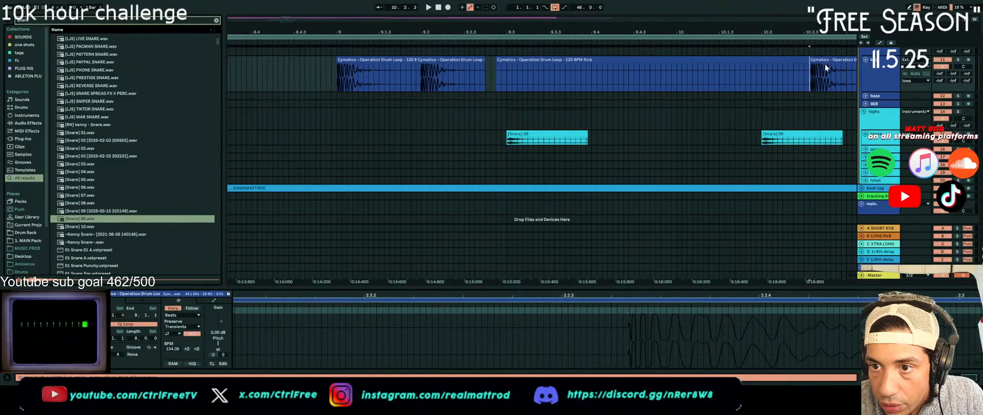
scroll(826, 66, "down", 5)
left_click(841, 82)
key("ctrl+e")
left_click_drag(838, 62, 827, 66)
left_click(712, 81)
key("space")
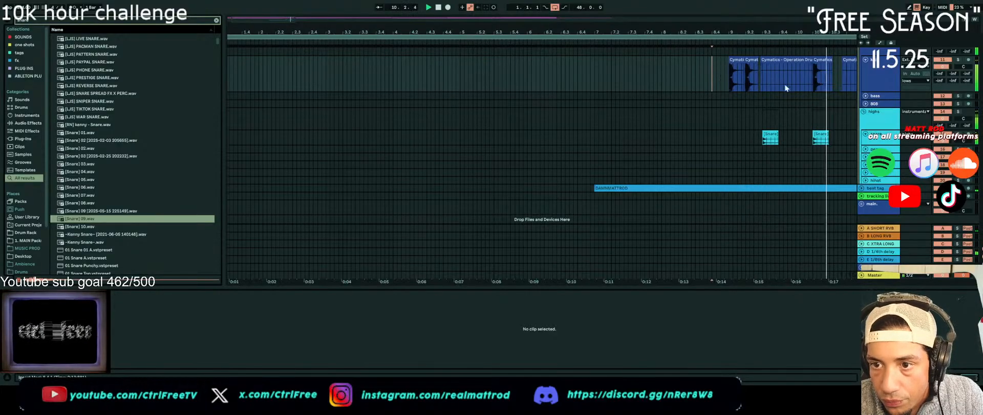
Move the second snare clip to 10.3 and play the pattern from bar 9
key("space")
left_click_drag(817, 132, 837, 135)
left_click(729, 138)
key("space")
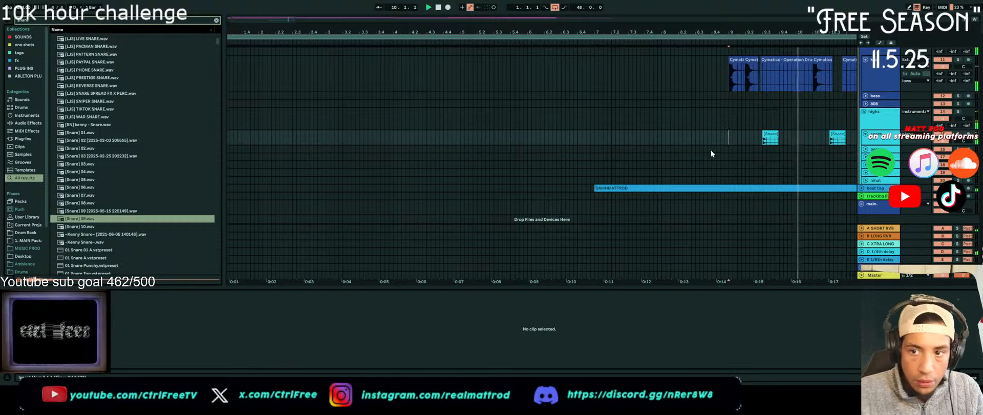
scroll(779, 131, "down", 8)
key("space")
Trim the start of the kick slice at 9.3 to about bar 10 and play the pattern from bar 9
scroll(281, 147, "up", 1)
scroll(280, 146, "up", 5)
scroll(309, 145, "up", 3)
scroll(319, 145, "down", 3)
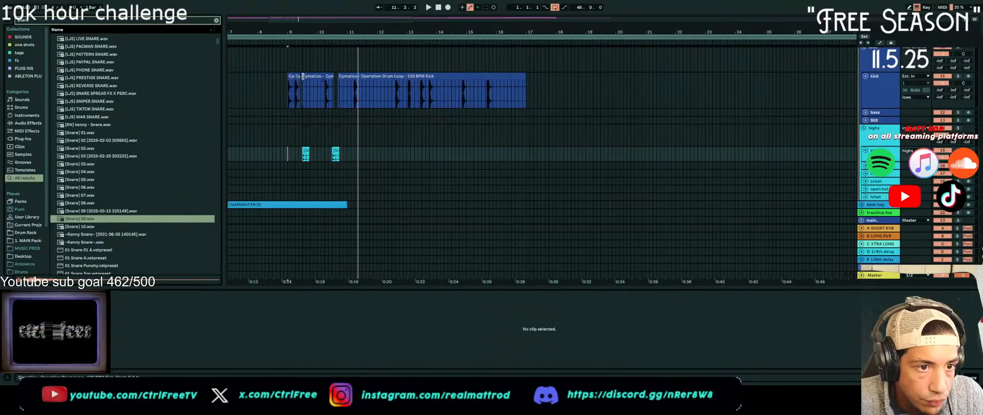
left_click_drag(302, 77, 324, 80)
left_click(288, 100)
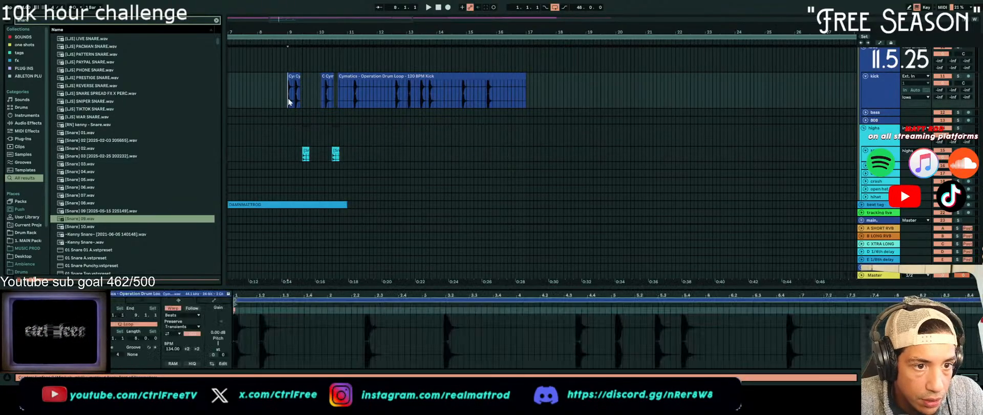
key("space")
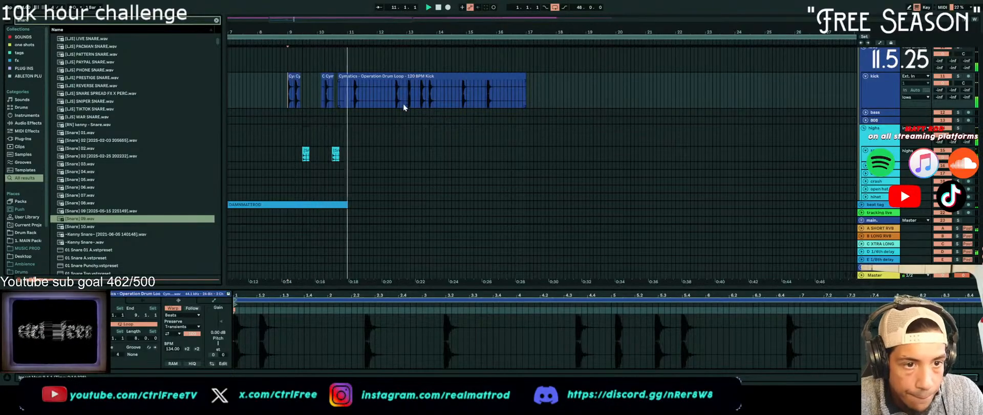
Isolate the kick hit just after bar 11 with splits on both sides, move it slightly earlier, and play the pattern from bar 9
left_click(351, 100)
left_click(351, 100)
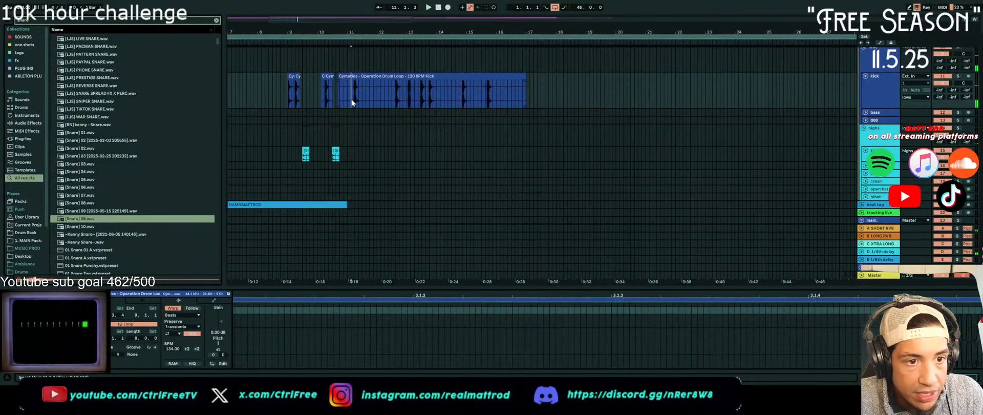
key("ctrl+e")
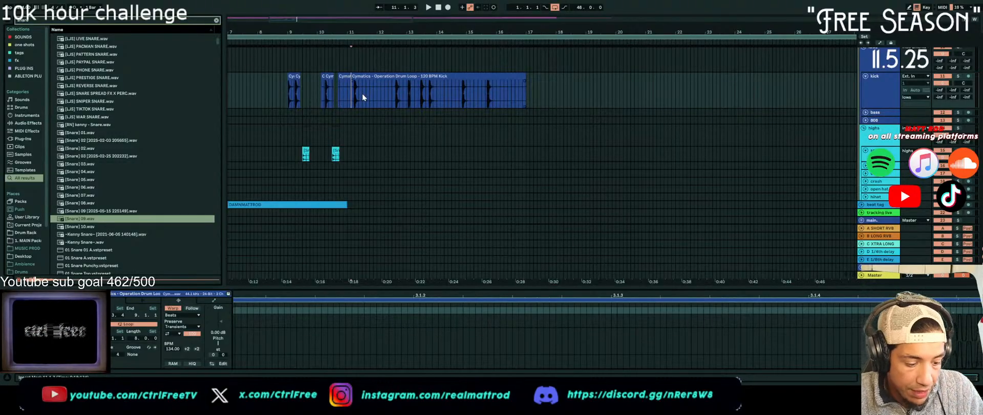
left_click(366, 101)
key("ctrl+e")
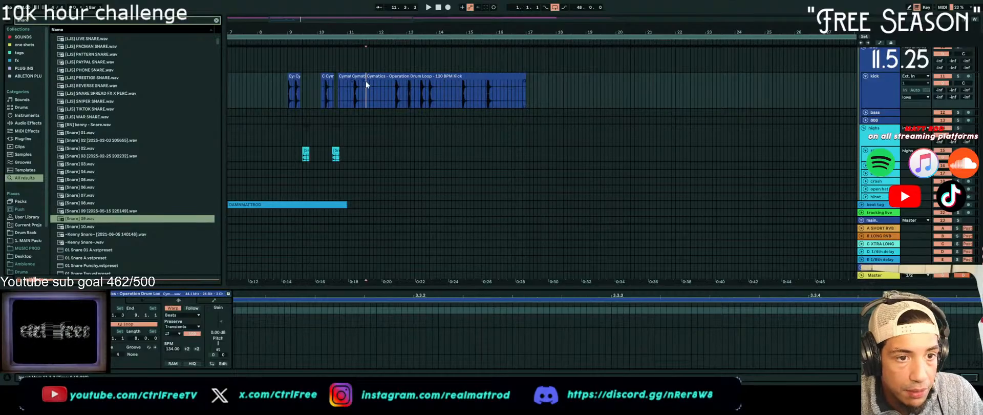
left_click(359, 78)
left_click_drag(359, 78, 319, 96)
scroll(355, 81, "up", 5)
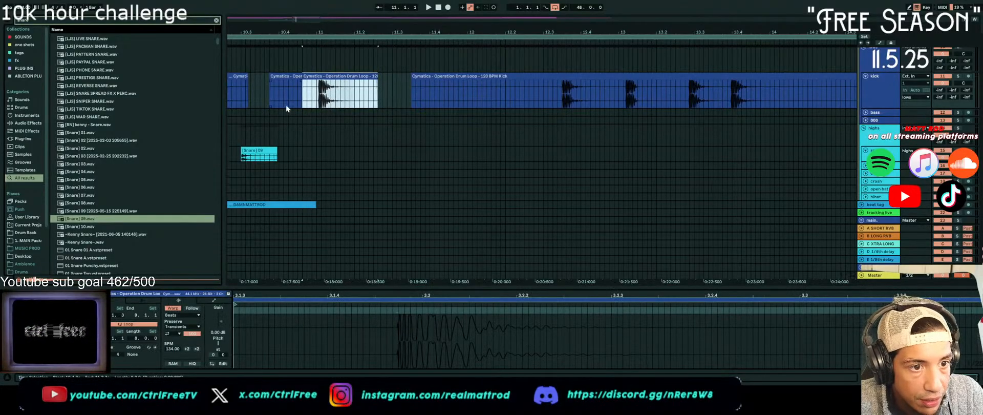
scroll(287, 104, "down", 5)
left_click(237, 103)
key("space")
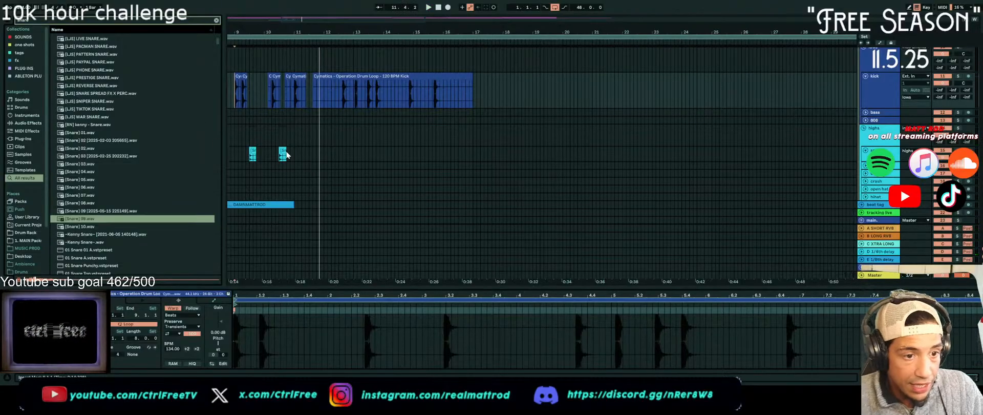
Duplicate the one-bar snare segment repeatedly until the snares reach bar 17, and play the pattern from just before bar 9
left_click_drag(251, 160, 281, 158)
key("ctrl+d")
key("ctrl+d")
key("ctrl+d")
key("ctrl+d")
key("ctrl+d")
key("ctrl+d")
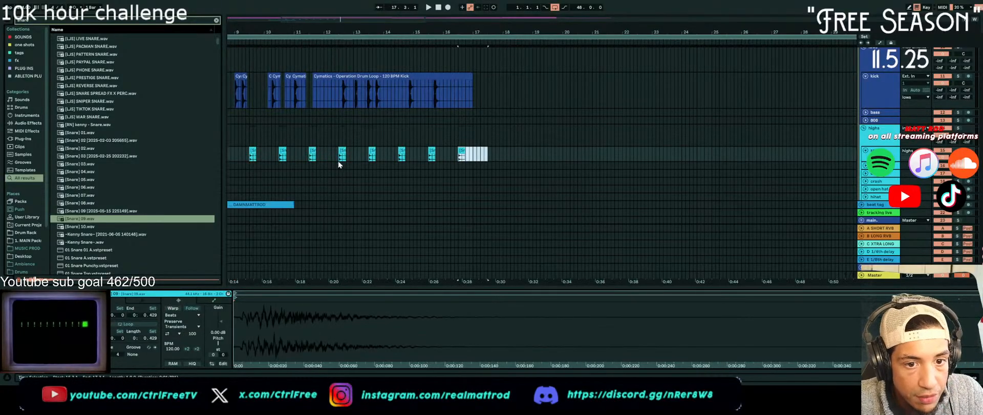
left_click(232, 130)
key("space")
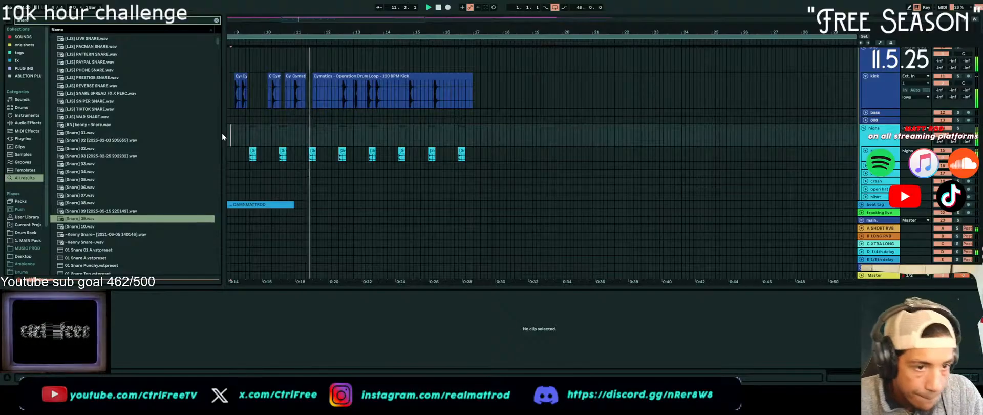
Delete the stretch of kick audio around bar 13, from just before the bar to about 13.2, and play from bar 12
left_click(355, 82)
key("space")
left_click_drag(350, 89, 363, 89)
key("Delete")
left_click(333, 100)
key("space")
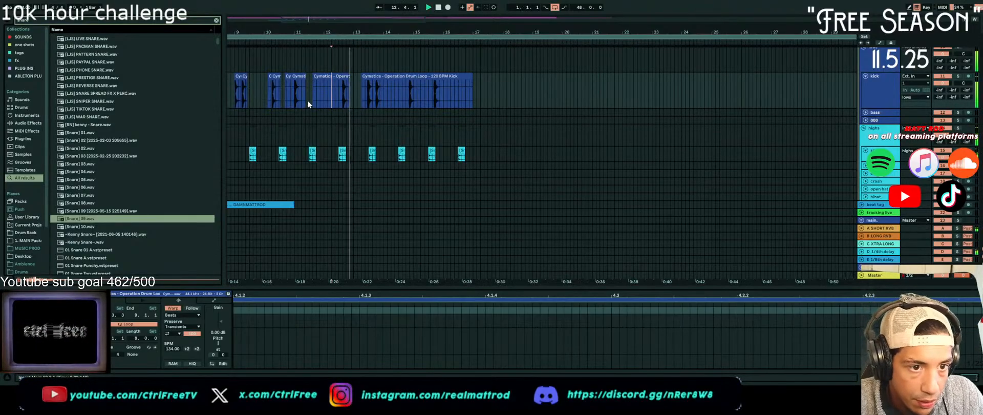
Split off the kick hit after 12.3, move it earlier so the slice ends at the 12.3 snare, and play it
left_click_drag(350, 92, 339, 96)
scroll(331, 100, "up", 5)
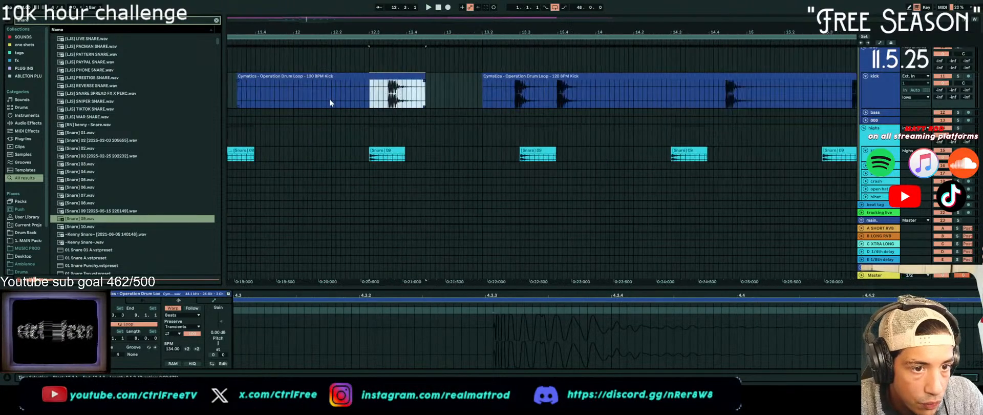
key("ctrl+e")
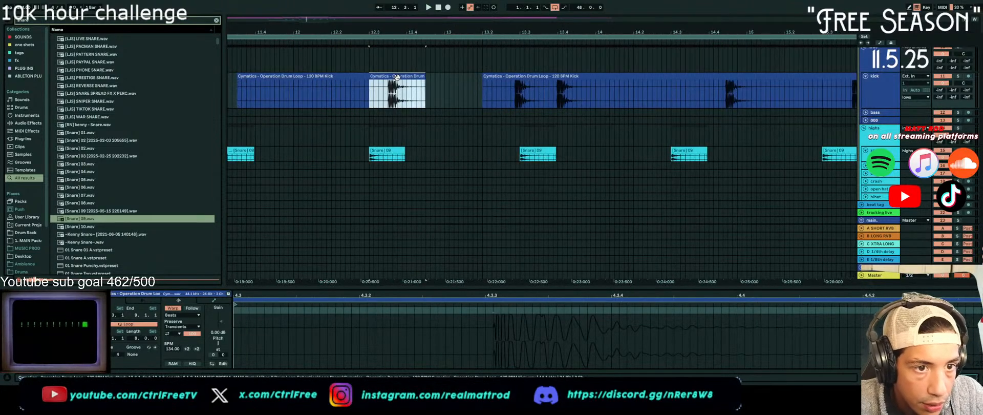
left_click_drag(397, 77, 343, 84)
left_click(326, 94)
key("space")
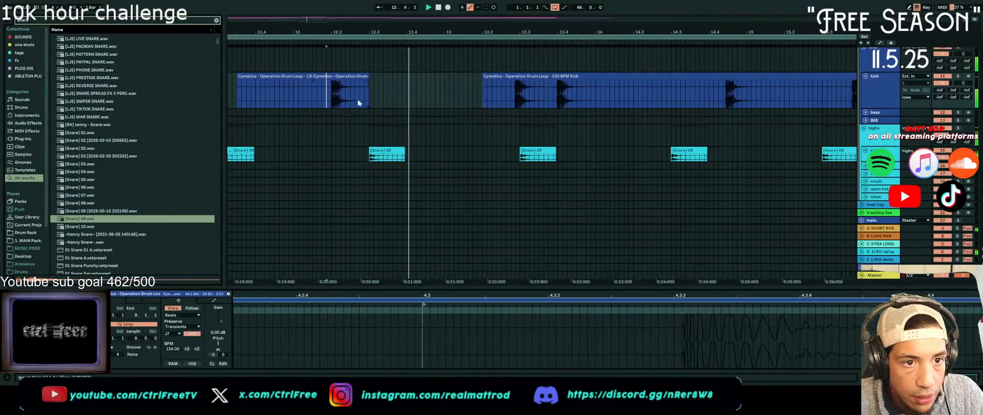
key("space")
Remove the leftover kick audio after bar 13, duplicate the kick pattern of bars 9 to 13 onto bar 13, and play from bar 9
scroll(508, 82, "down", 5)
left_click_drag(631, 93, 501, 94)
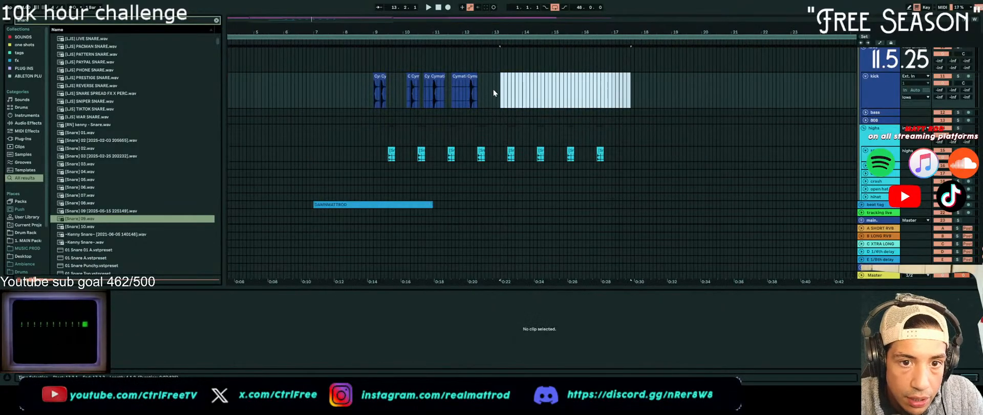
left_click(494, 89)
left_click_drag(493, 91, 374, 98)
key("ctrl+d")
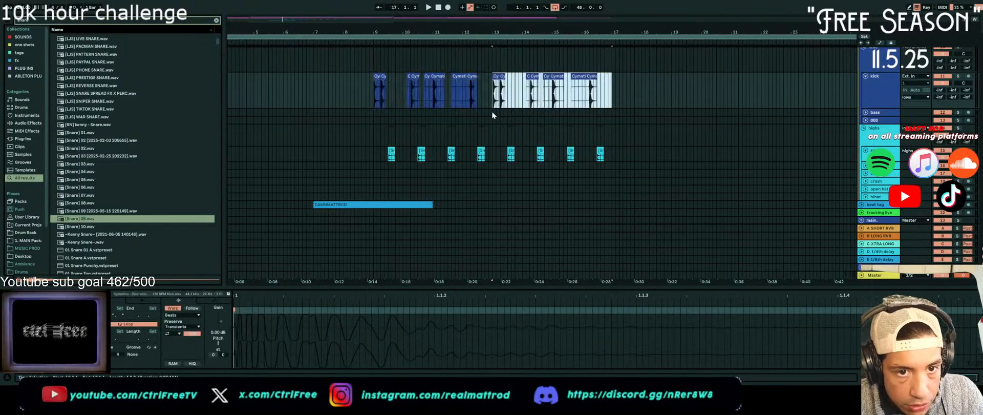
left_click(371, 93)
key("space")
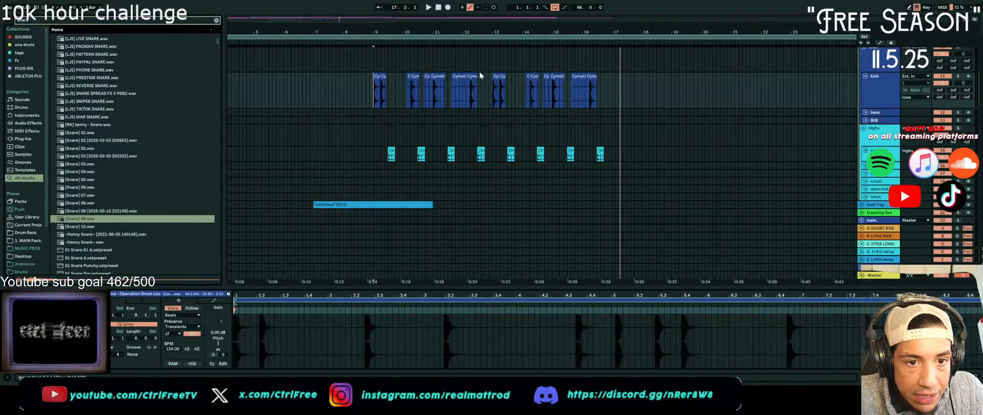
Delete the silent kick slice before bar 12 and clear the silent kick audio on both sides of the hit at bar 11
left_click(460, 78)
key("Delete")
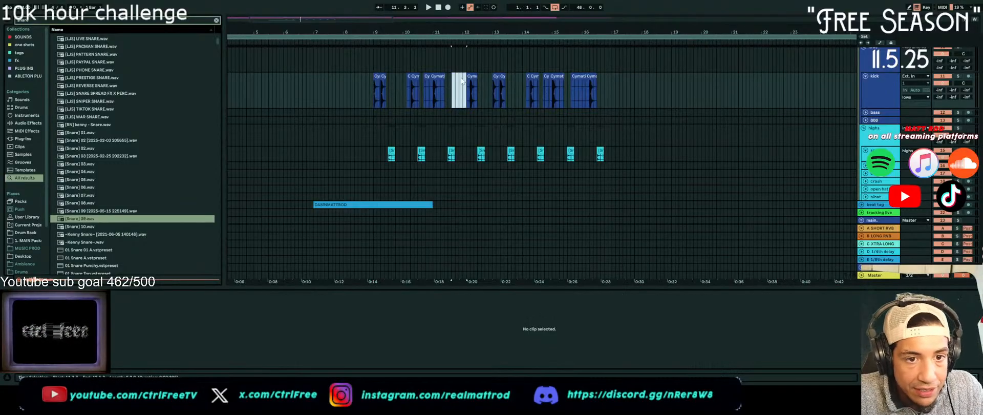
left_click(435, 77)
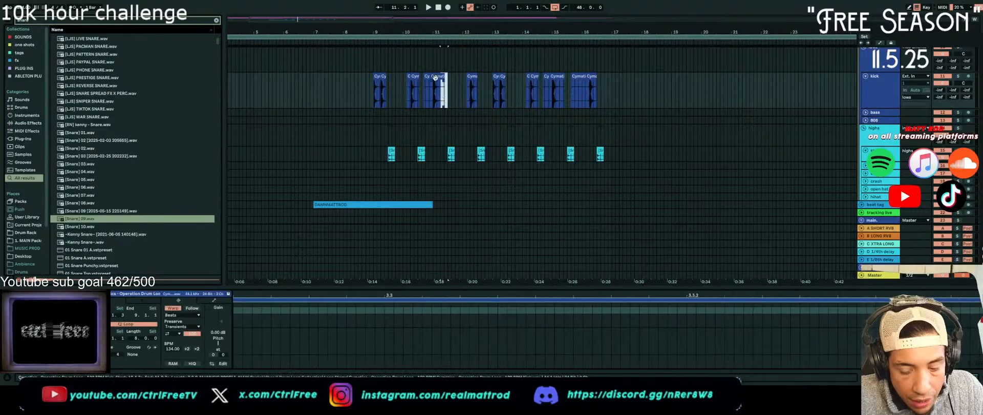
left_click_drag(422, 92, 433, 93)
key("ctrl+e")
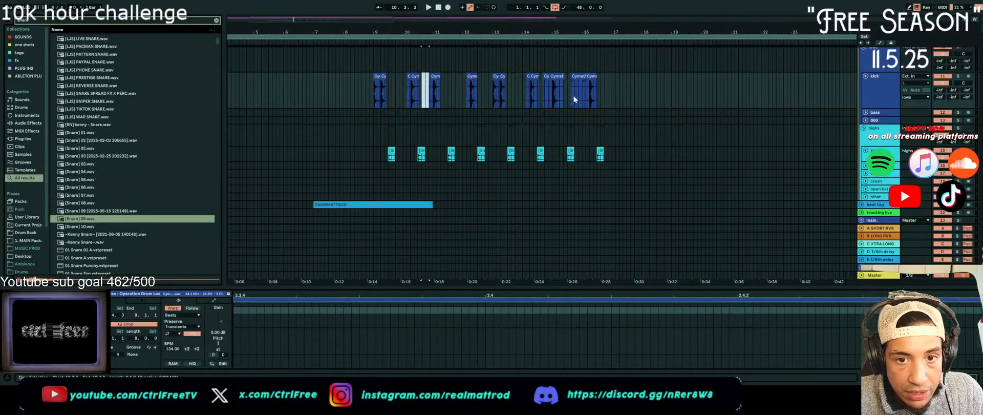
Clear the silent kick audio before bar 16, after the hit at bar 15, and in the small slice before bar 15
left_click_drag(572, 92, 585, 93)
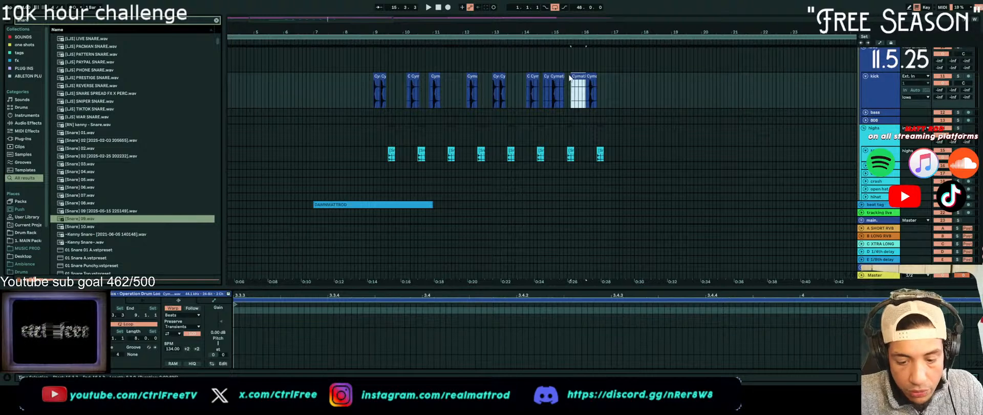
left_click(562, 85)
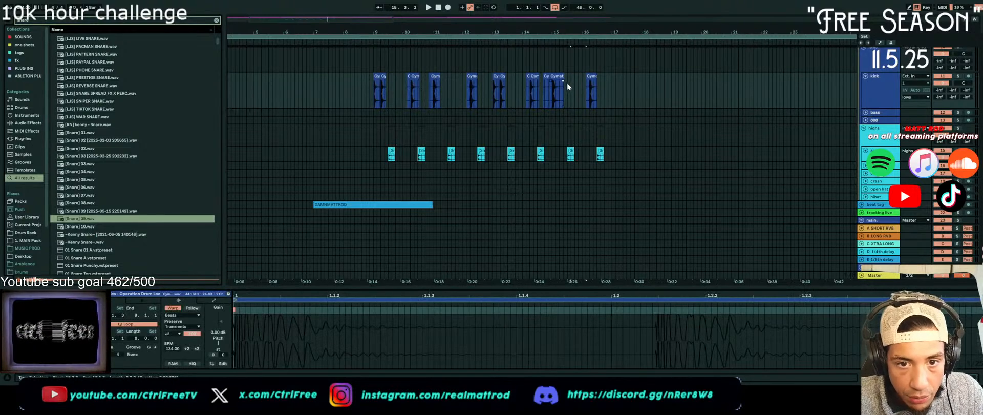
left_click(564, 92)
left_click(566, 92)
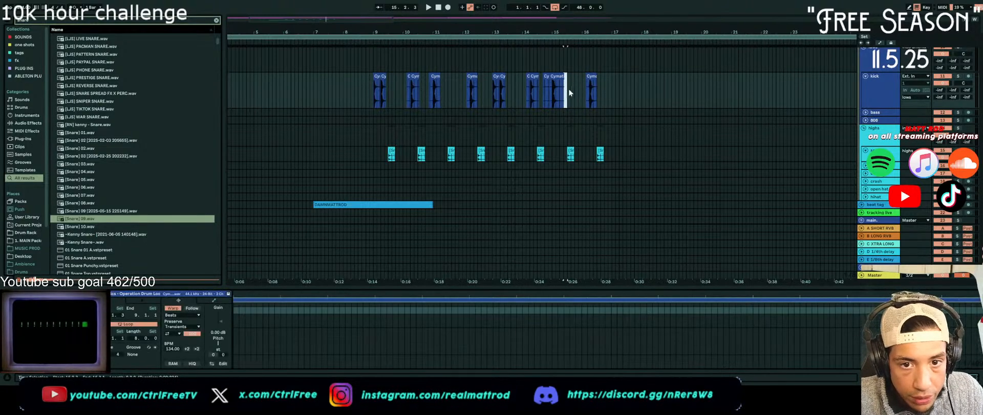
left_click(546, 77)
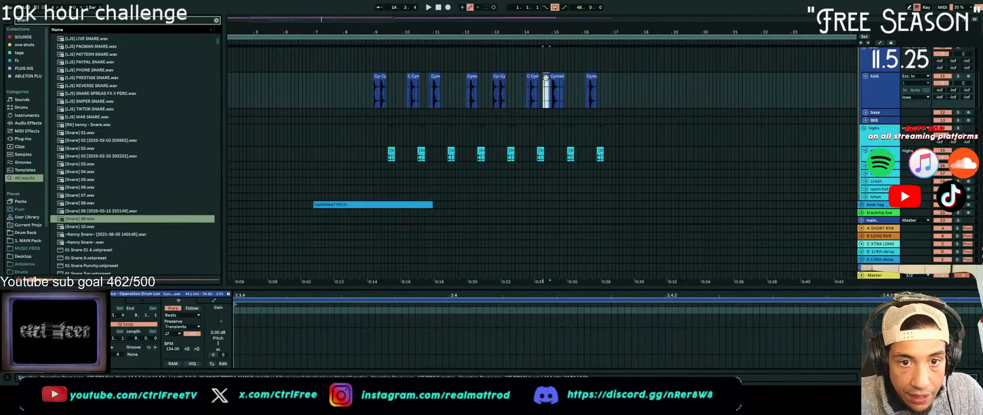
left_click(547, 80)
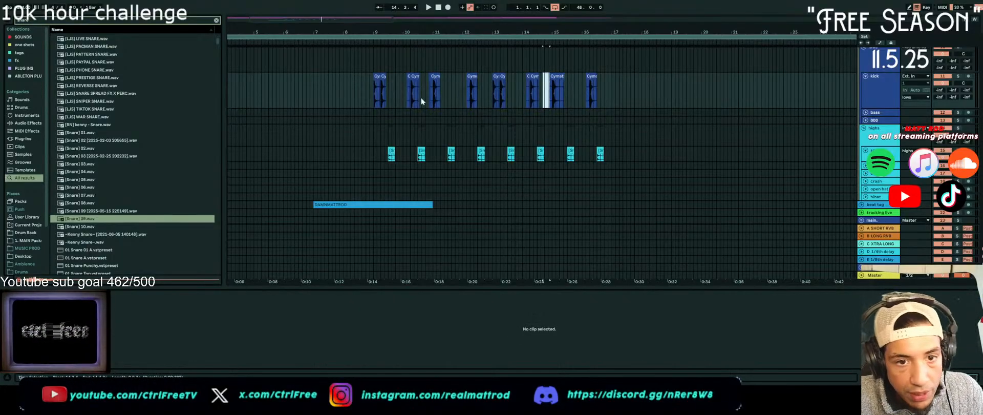
Delete the silent kick slices just before 10.2 and around 10.4, and trim the silence ahead of the kick hit near bar 12
left_click(374, 98)
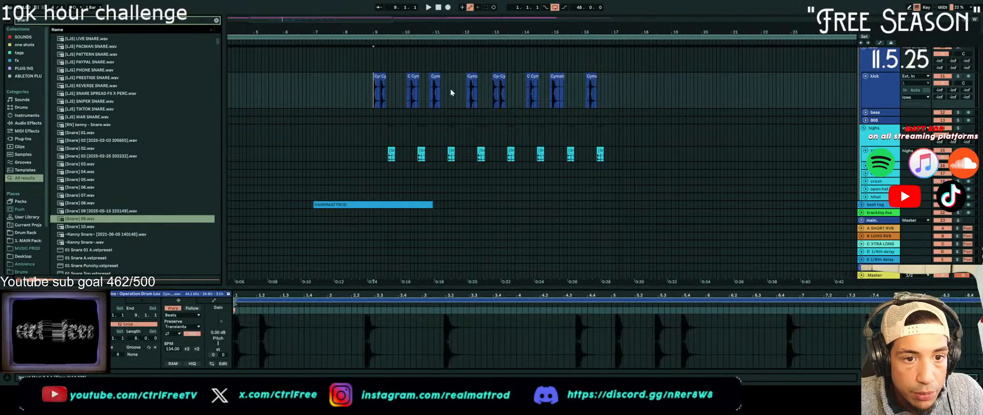
left_click(408, 77)
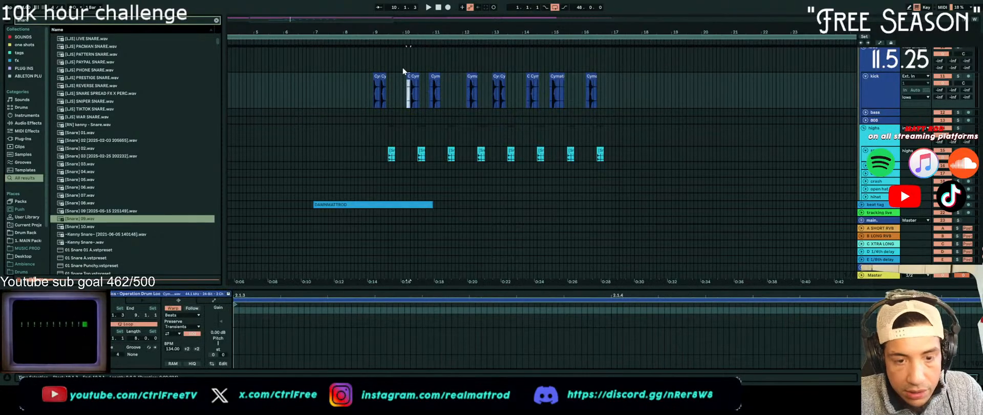
scroll(403, 72, "up", 10)
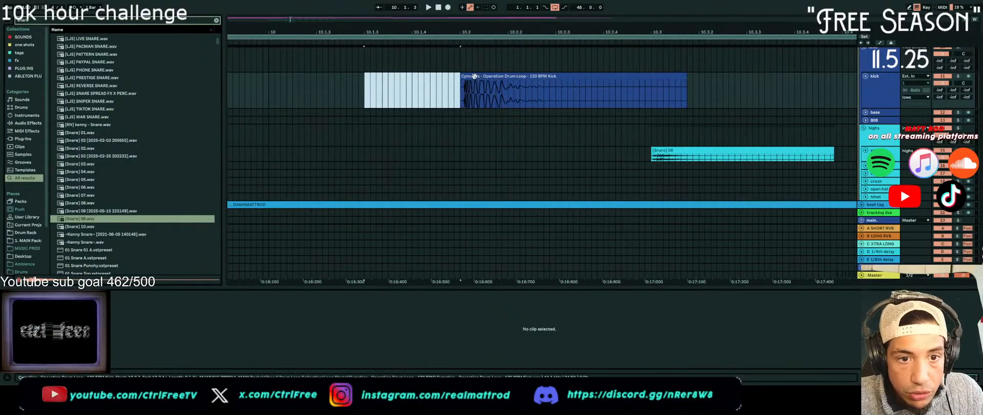
scroll(463, 85, "down", 10)
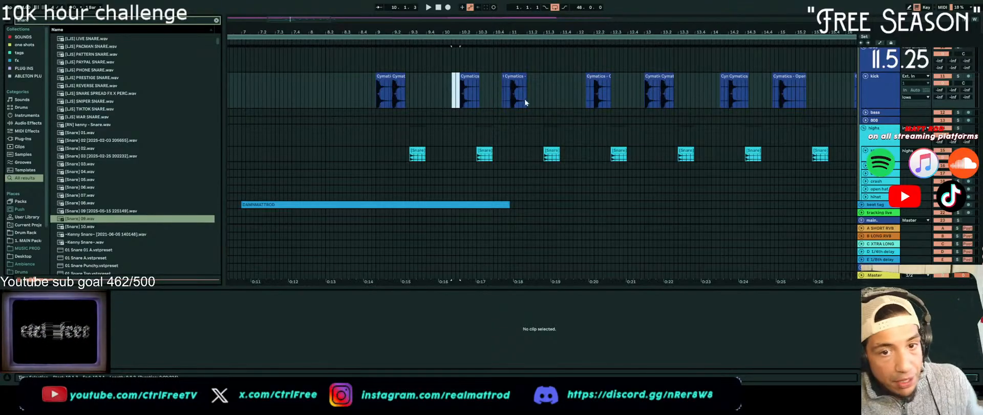
left_click(499, 97)
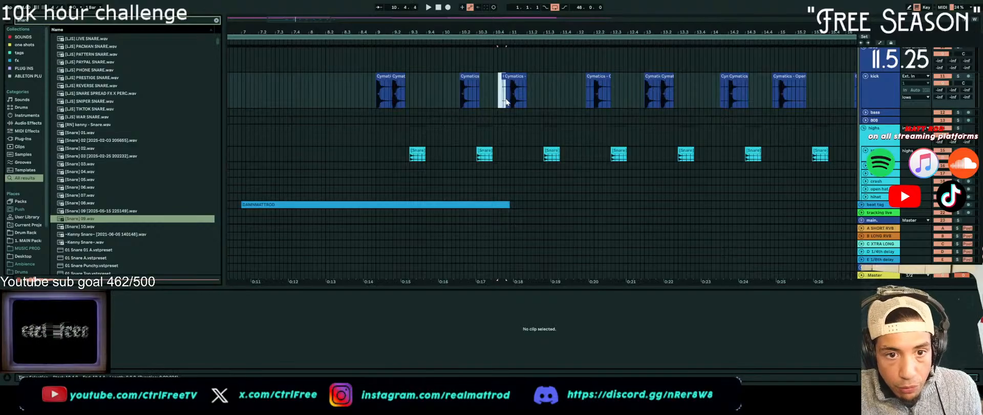
left_click_drag(508, 103, 509, 103)
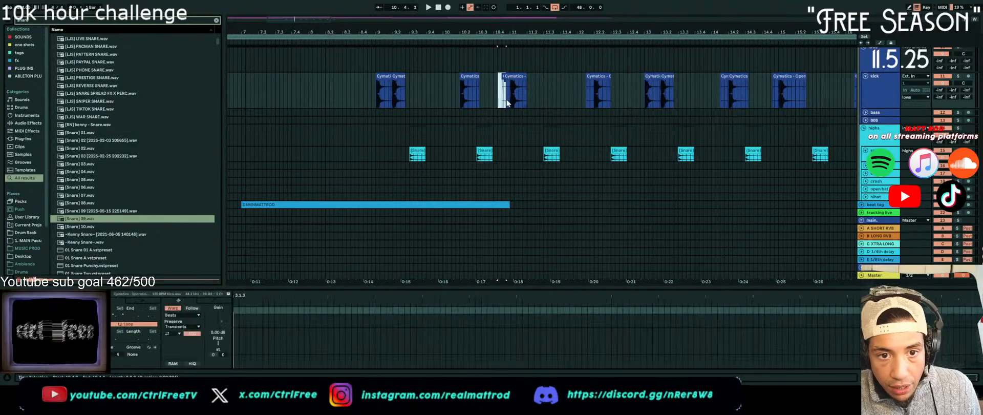
key("Delete")
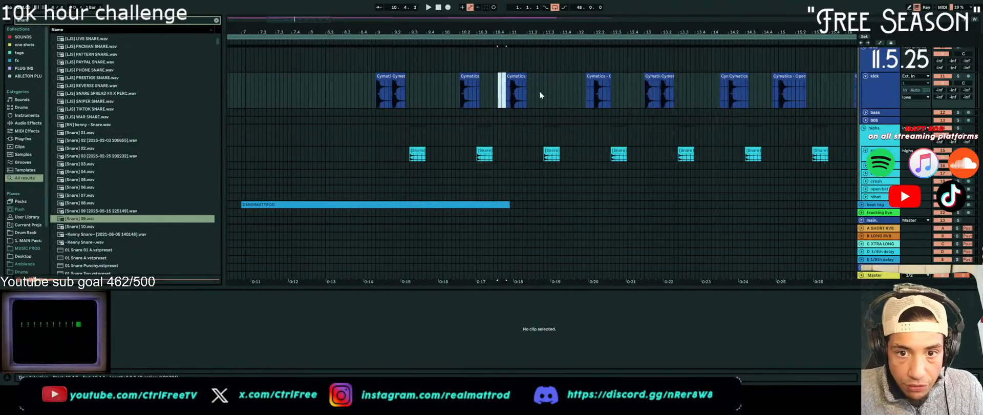
left_click(600, 92)
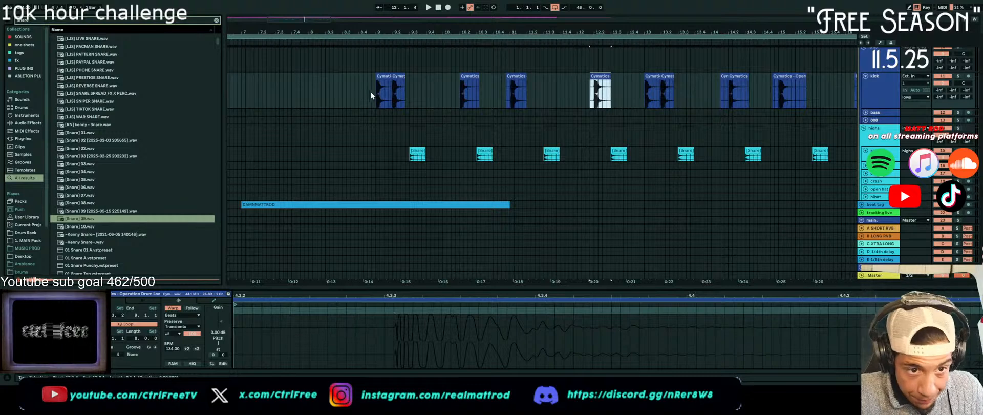
Transpose all the kick slices from bar 9 to the end of the pattern down 2 semitones and play them
left_click_drag(377, 95, 852, 97)
scroll(708, 102, "down", 8)
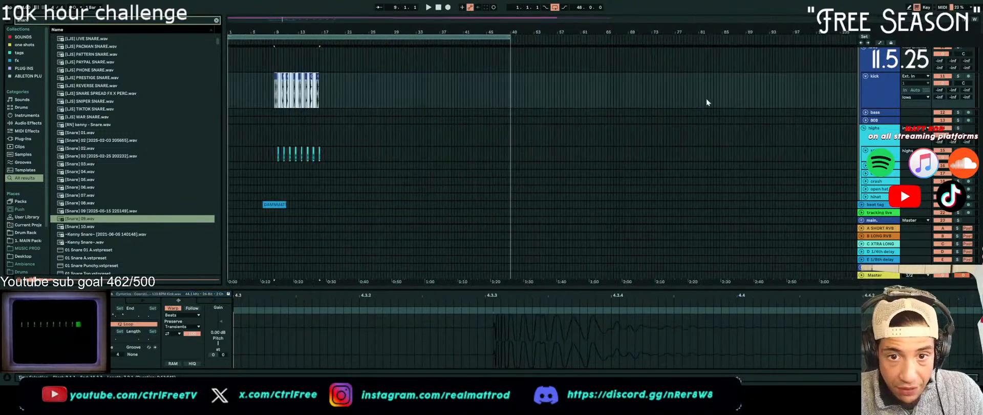
scroll(256, 114, "up", 5)
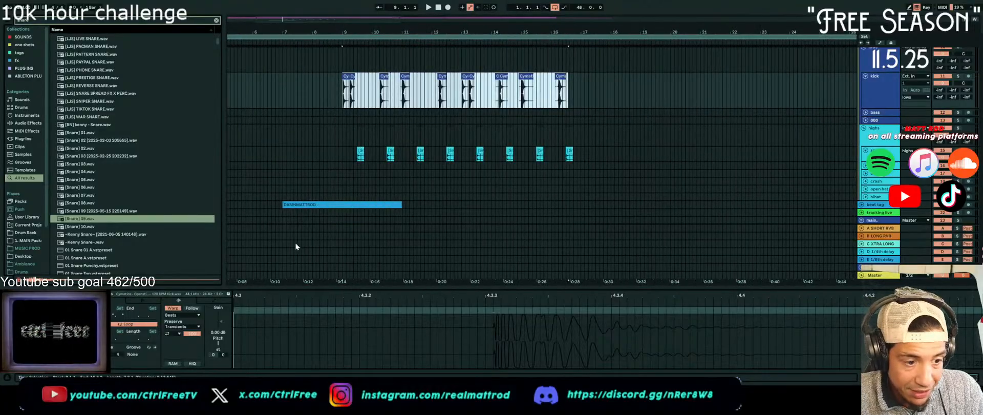
left_click(218, 344)
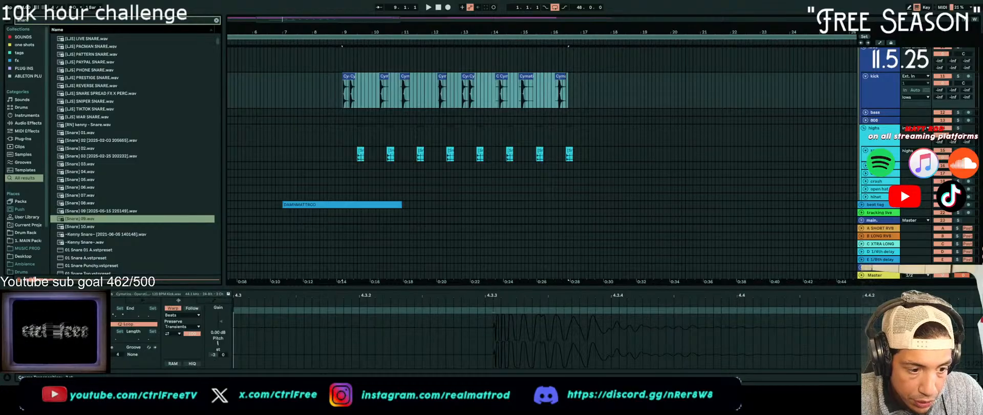
key("space")
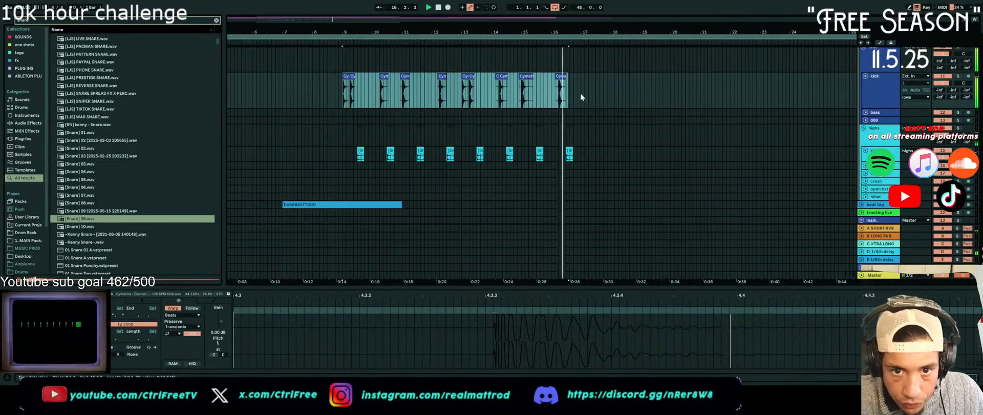
Select bars 9 to 17 across the kick and drum tracks and set the loop to that 8-bar range
left_click_drag(580, 93, 342, 200)
left_click_drag(343, 134, 341, 133)
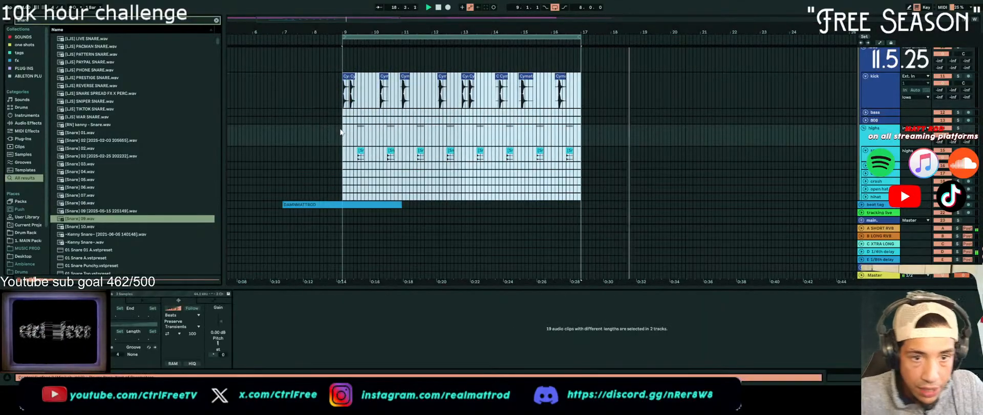
Play the beat from bar 9 and search the sample library for hihat loops
left_click(353, 171)
left_click(342, 165)
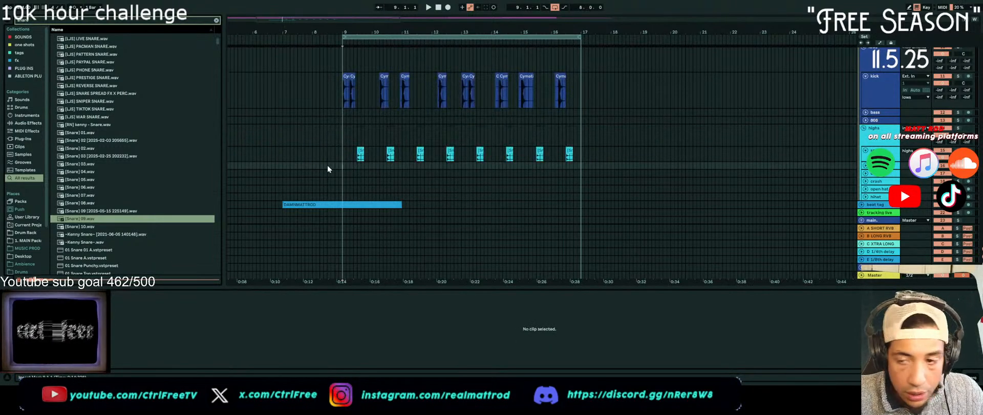
key("space")
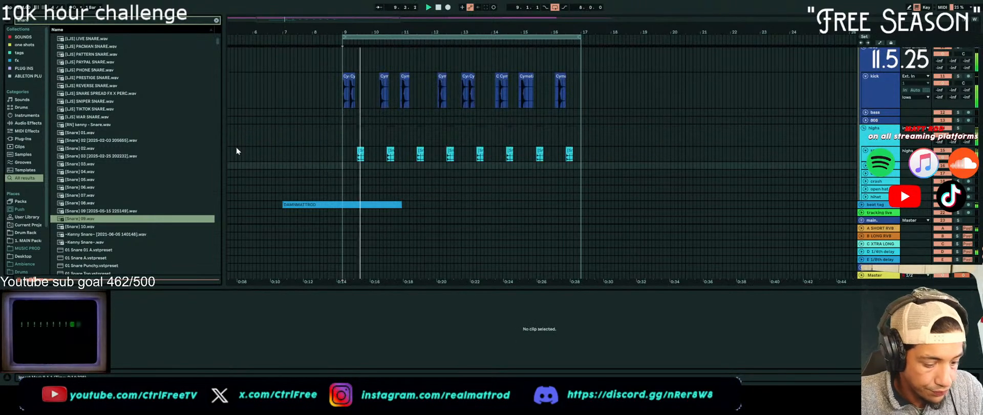
type("hihat lop")
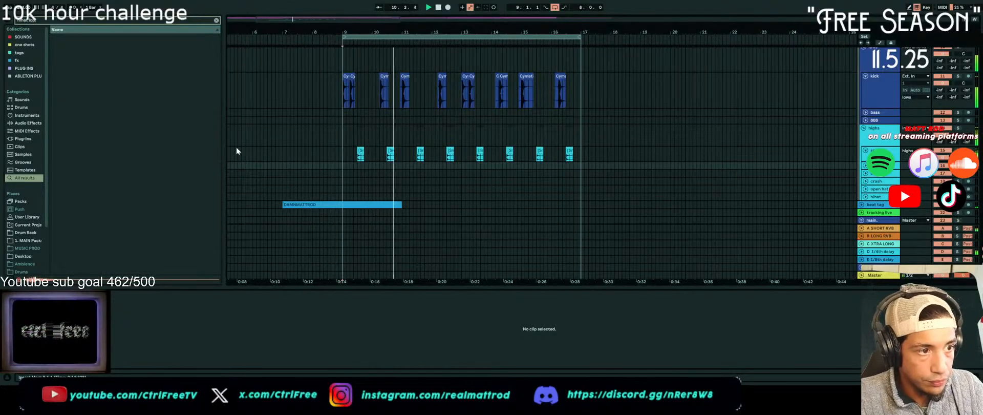
type("\\op")
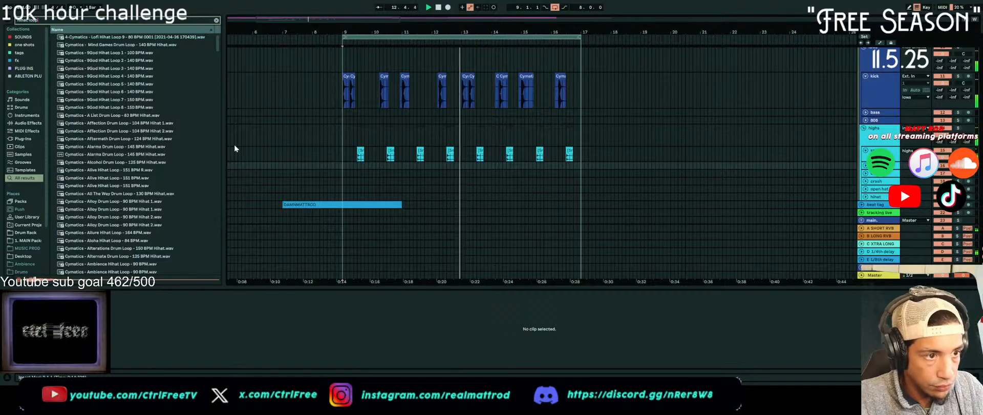
Audition hihat loops, place Cymatics - Ambience Hihat Loop - 90 BPM on the hihat track at bar 9, and duplicate it to fill the 8-bar loop
left_click(163, 99)
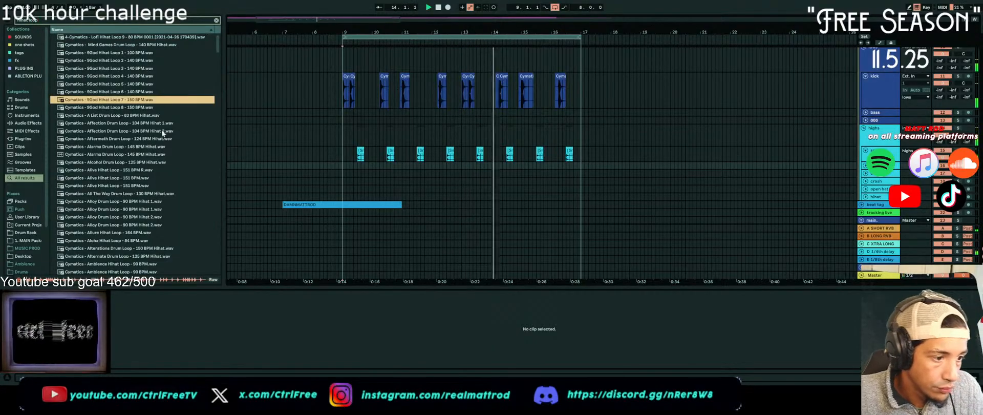
left_click(118, 178)
scroll(118, 204, "down", 3)
left_click(119, 221)
scroll(118, 221, "down", 3)
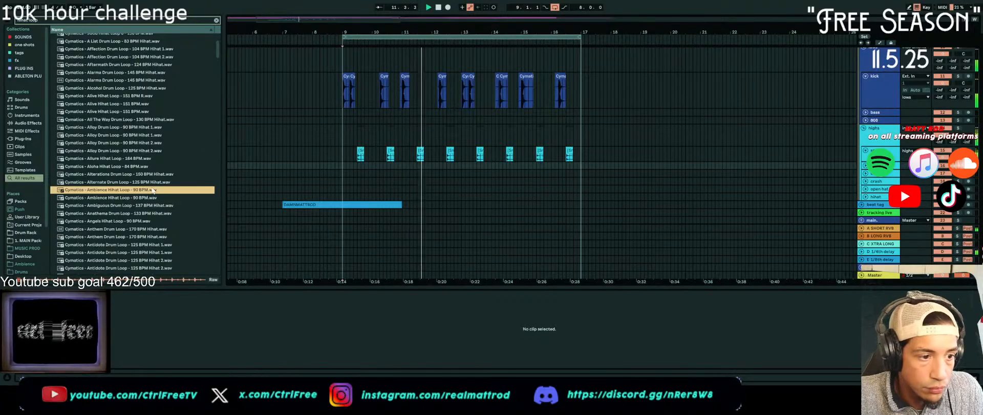
left_click_drag(151, 193, 343, 195)
key("ctrl+d")
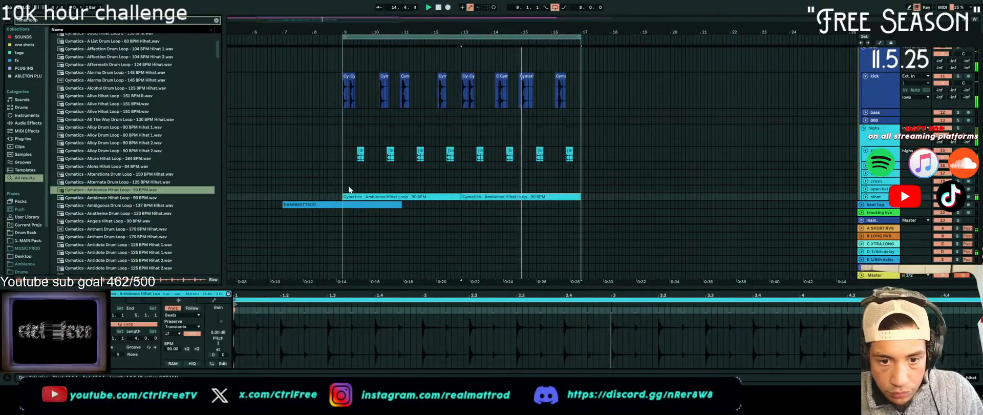
Search the sample library for "percussion loop" and preview one of the Alpha Drum Loop - 126 BPM percussion samples
key("ctrl+f")
type("percussion loop")
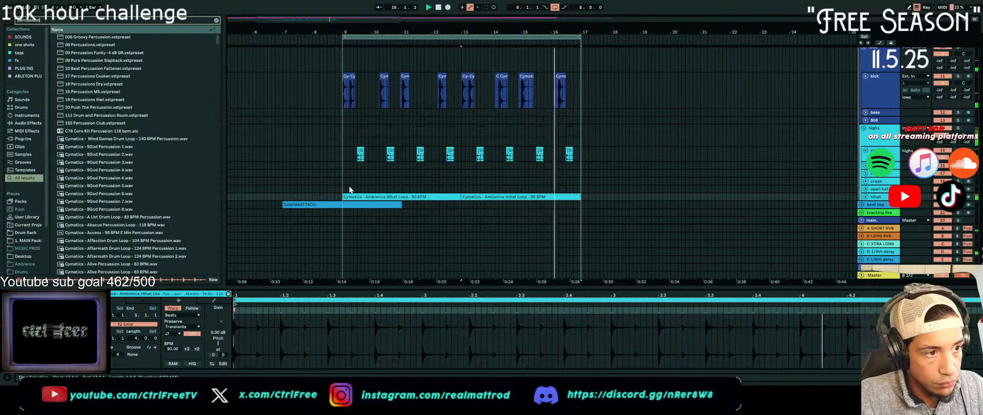
left_click(121, 138)
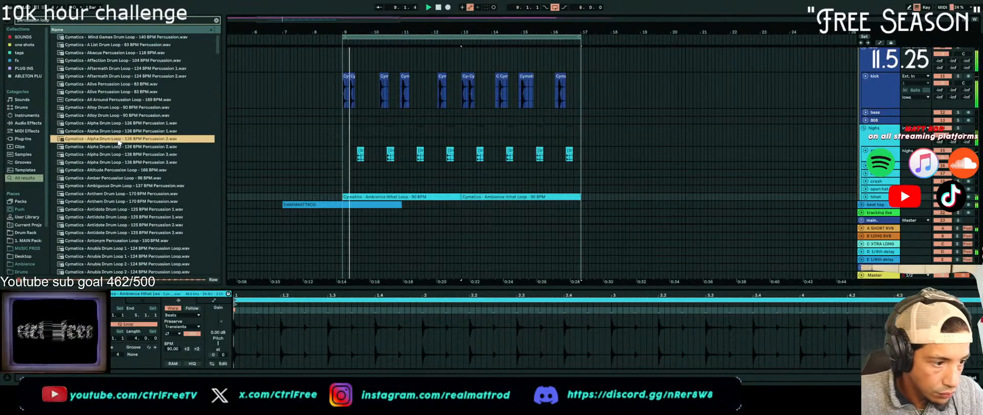
Set the gain of the Ambience hihat loop clips to -12.6 dB
left_click(438, 195)
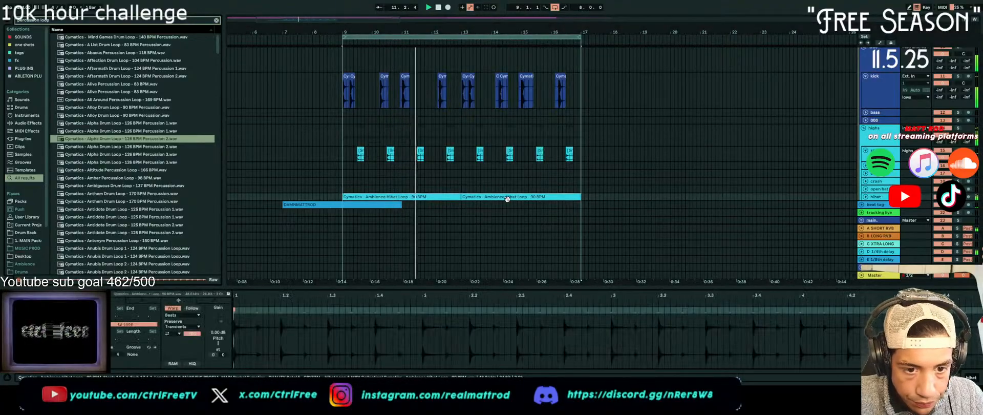
left_click_drag(222, 320, 222, 336)
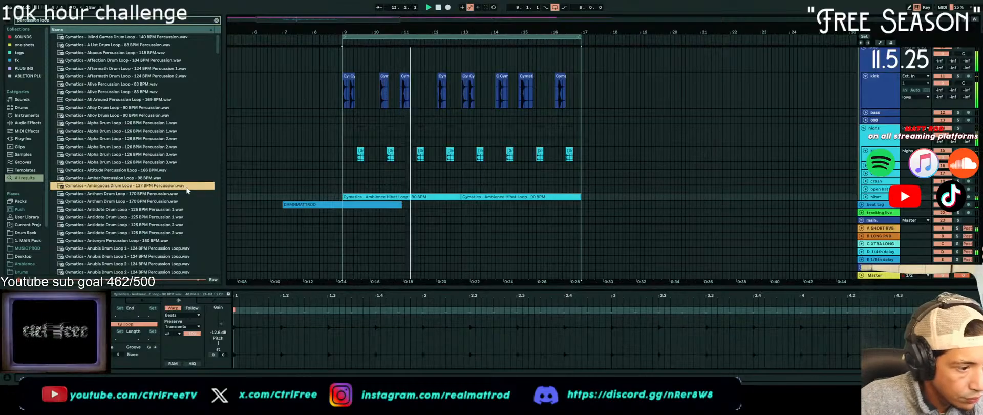
Place Cymatics - Anthem Drum Loop - 170 BPM Percussion on the percussion track at bar 9 and set its gain to -4.05 dB
key("Down")
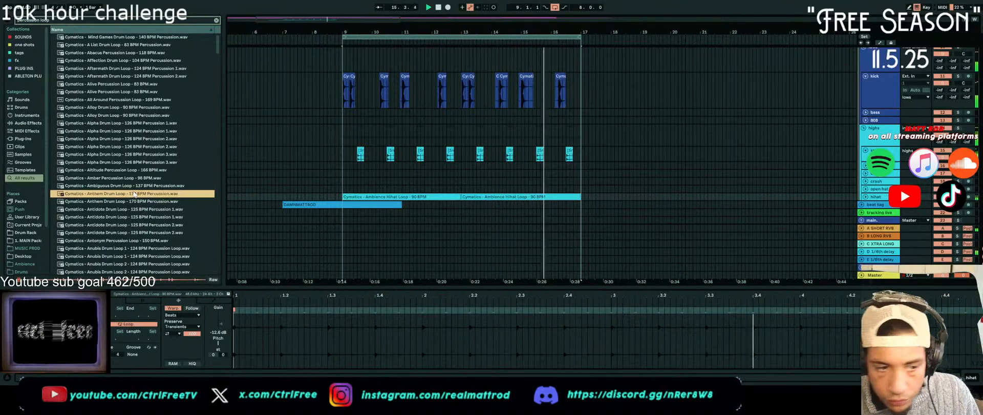
left_click_drag(135, 193, 343, 164)
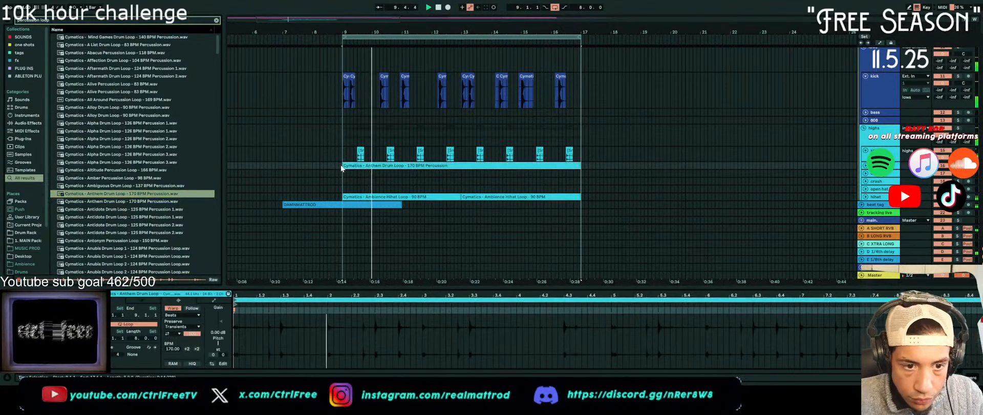
key("u")
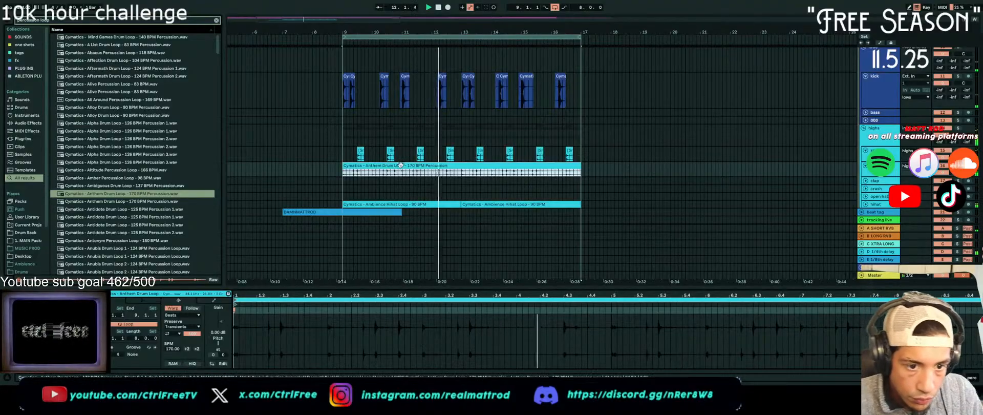
left_click_drag(216, 322, 217, 336)
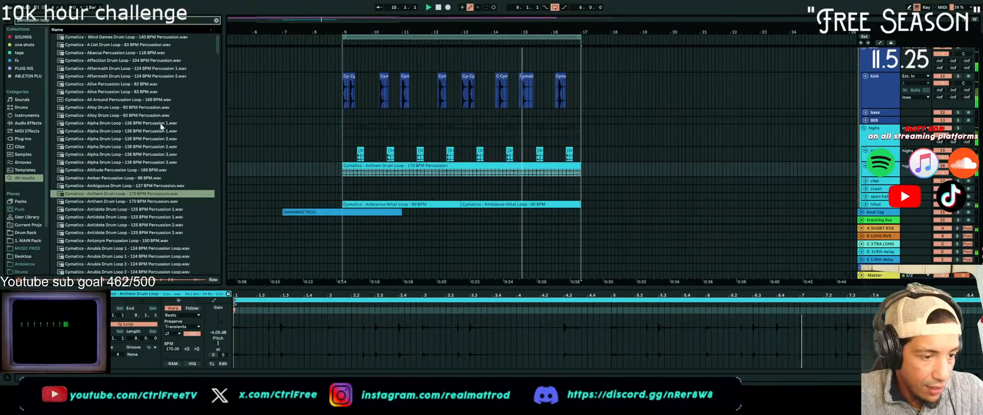
Search for "open hat" and place Cymatics - Blizzard Drum Loop - 163 BPM Open Hat on the open hat track at bar 9, showing its waveform
scroll(439, 148, "down", 2)
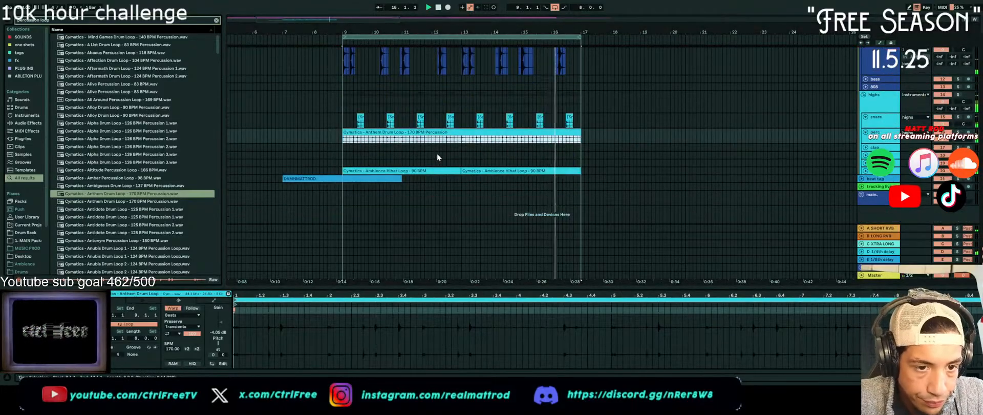
type("open hat")
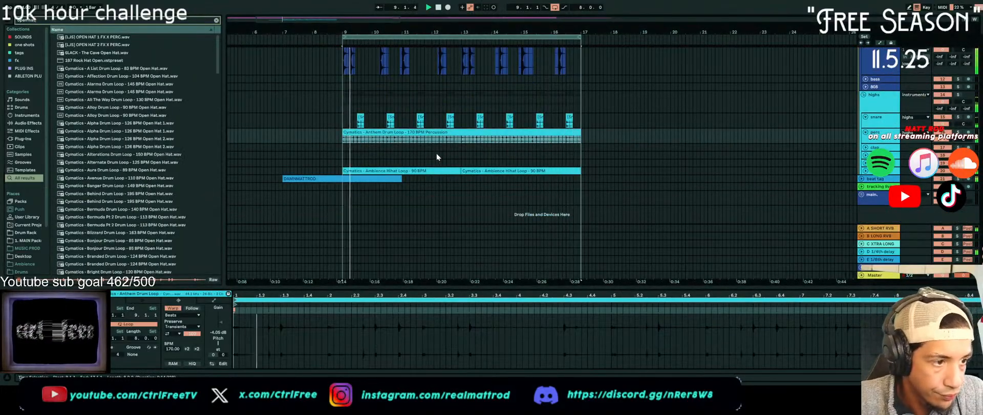
left_click(71, 235)
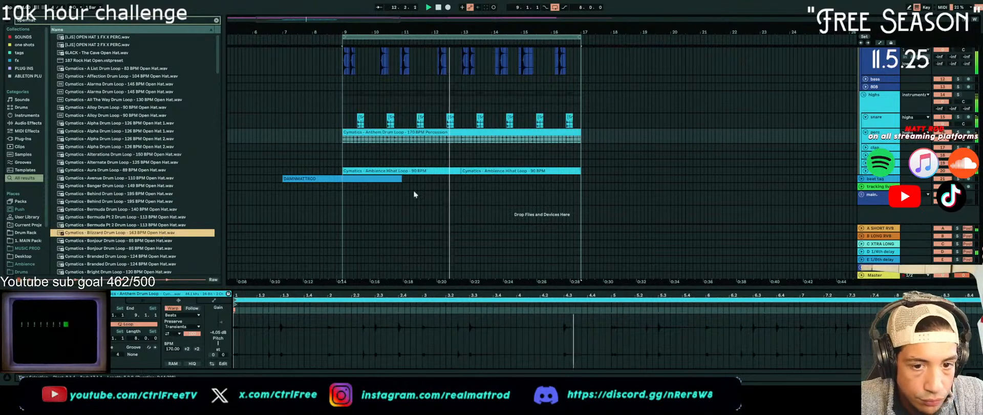
left_click_drag(121, 233, 352, 163)
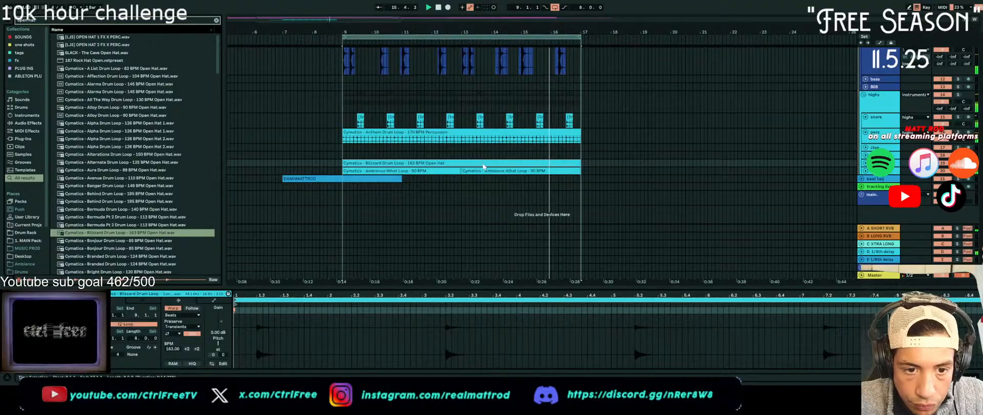
key("u")
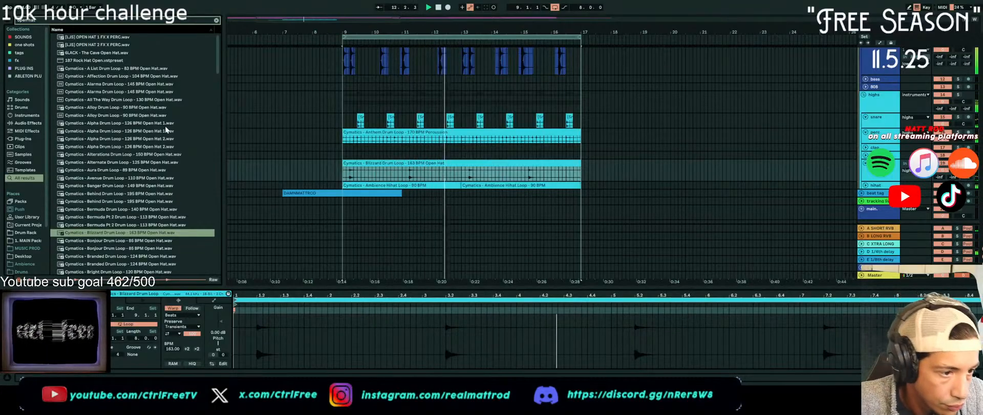
Add short open hat hits at bar 13, shortly after it, and just before bar 11 in the Blizzard loop
scroll(470, 178, "up", 5)
left_click(471, 174)
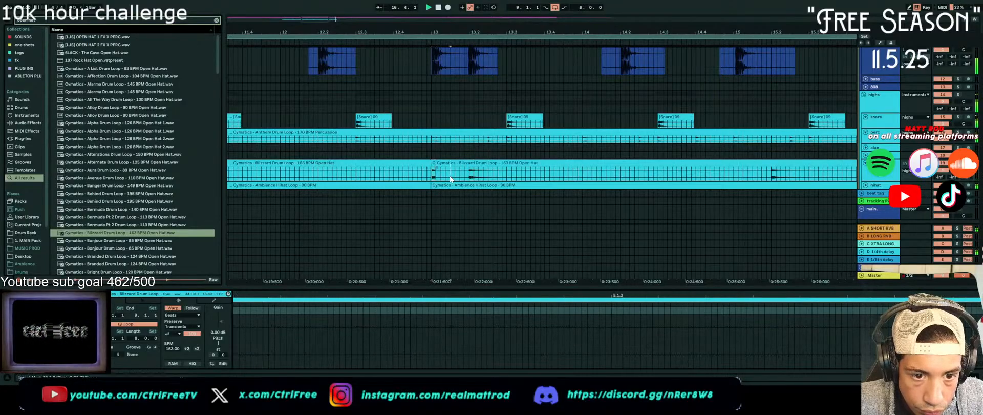
scroll(283, 183, "down", 5)
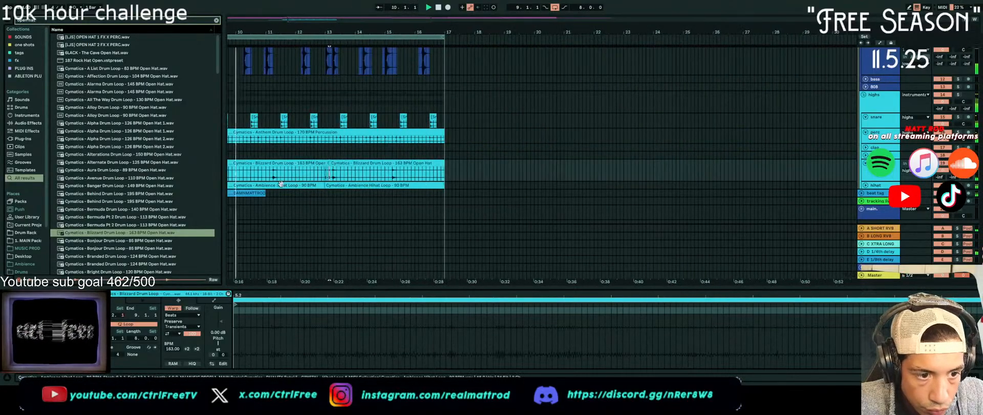
left_click_drag(263, 177, 264, 177)
key("ctrl+e")
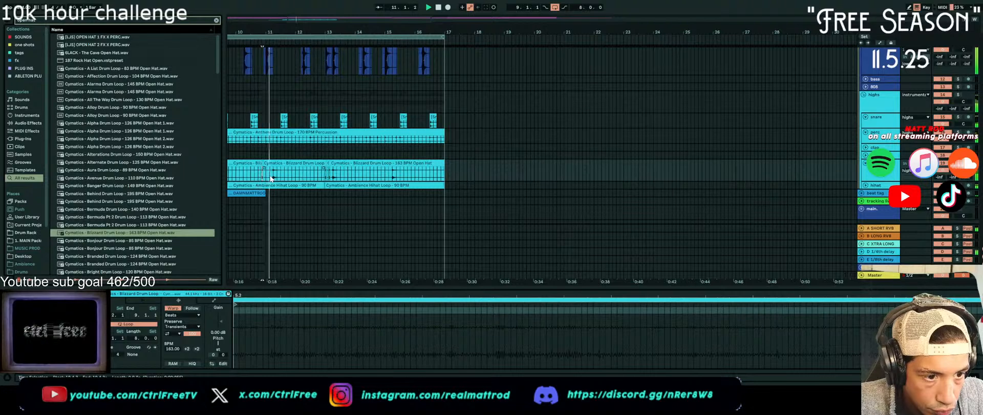
scroll(358, 177, "up", 5)
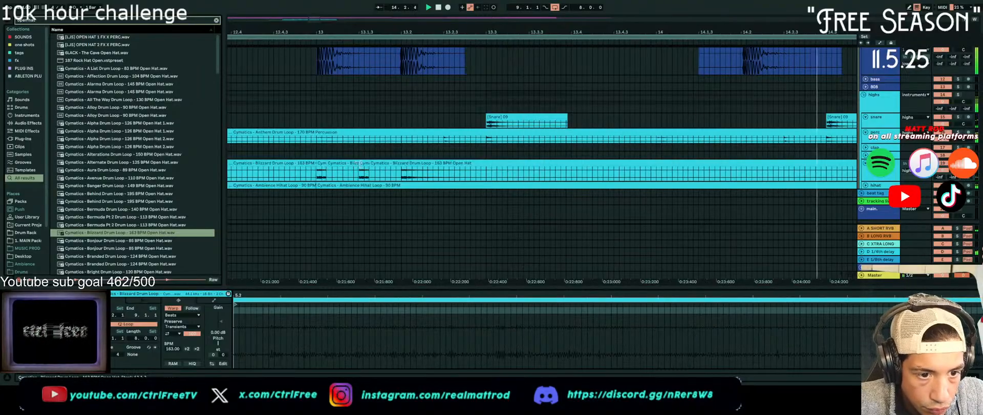
Split the open hat clip at bar 16.3 and delete the part up to bar 17
scroll(371, 165, "down", 7)
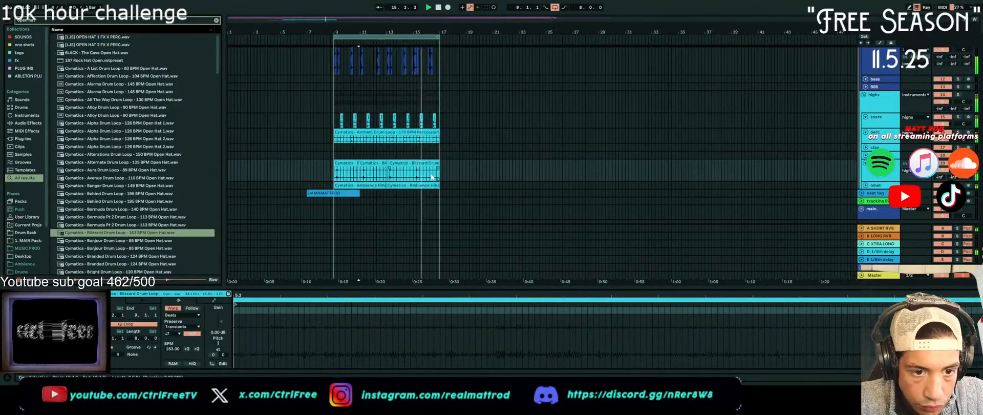
key("ctrl+e")
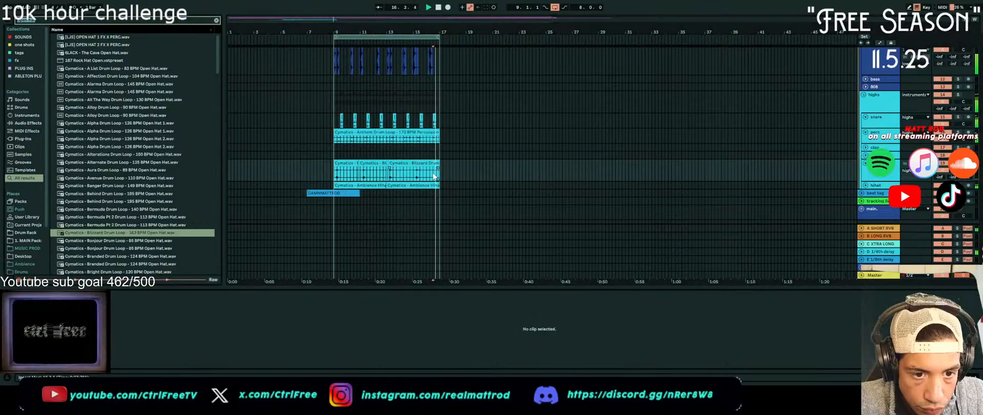
key("ctrl+f")
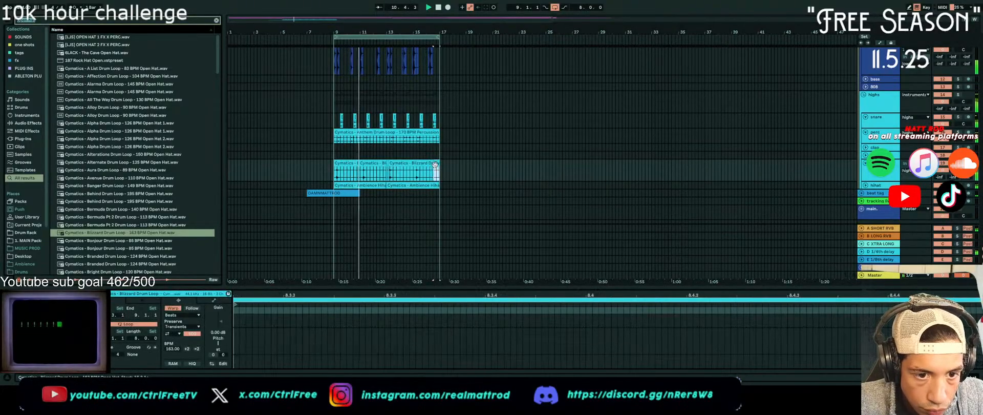
key("Delete")
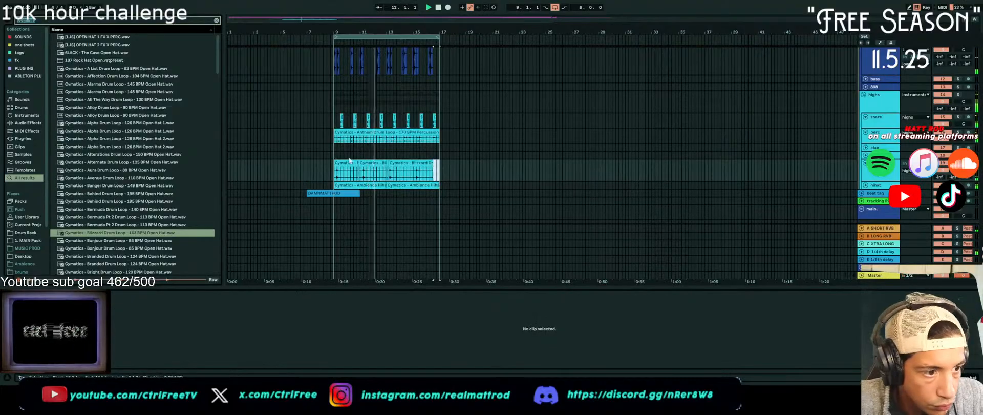
Adjust the lengths of the short open hat slices before bar 11 and around bar 13, leaving a small gap after the bar 13 hit
scroll(362, 173, "up", 10)
scroll(284, 168, "down", 3)
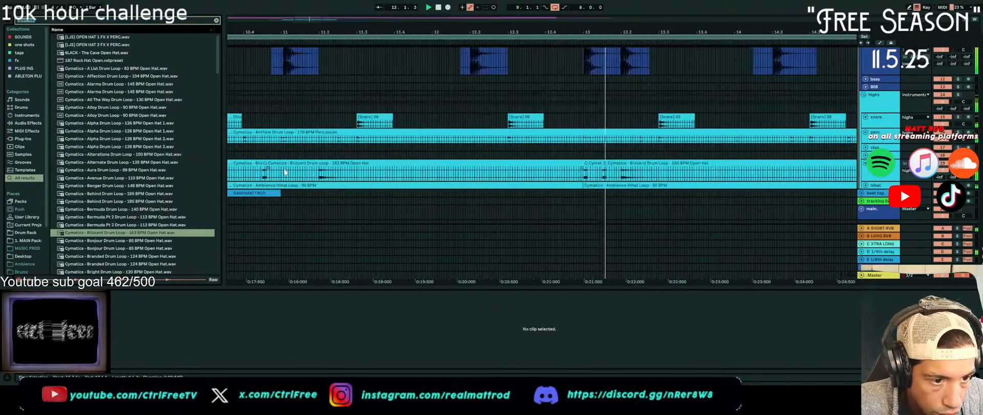
scroll(285, 170, "left", 2)
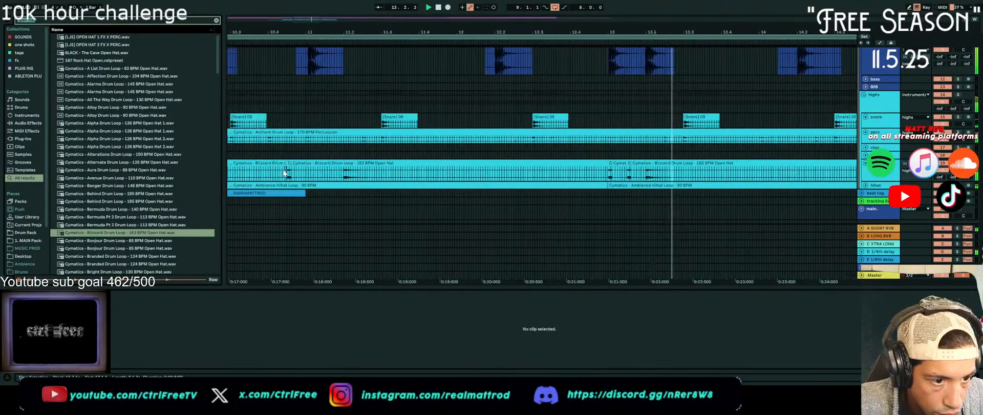
left_click(318, 172)
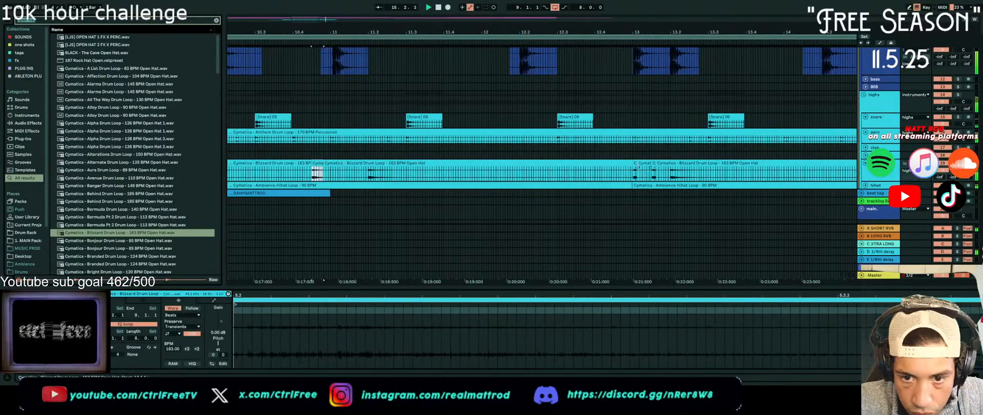
left_click(636, 172)
left_click_drag(655, 165, 663, 165)
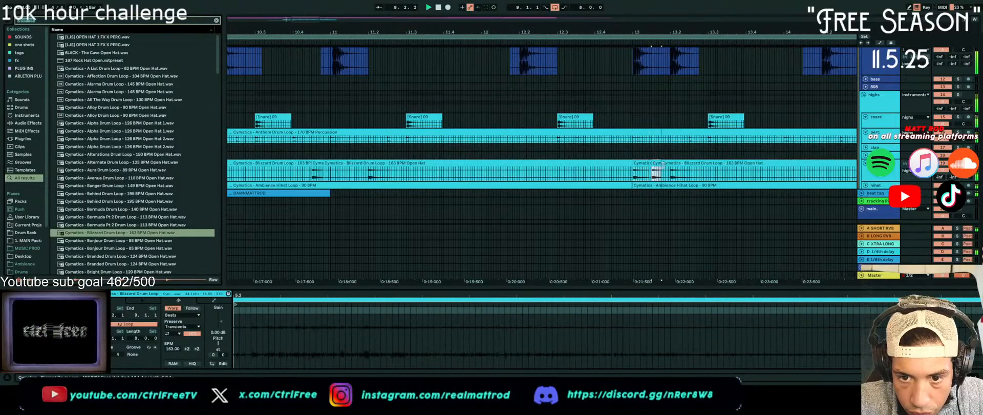
scroll(400, 184, "down", 3)
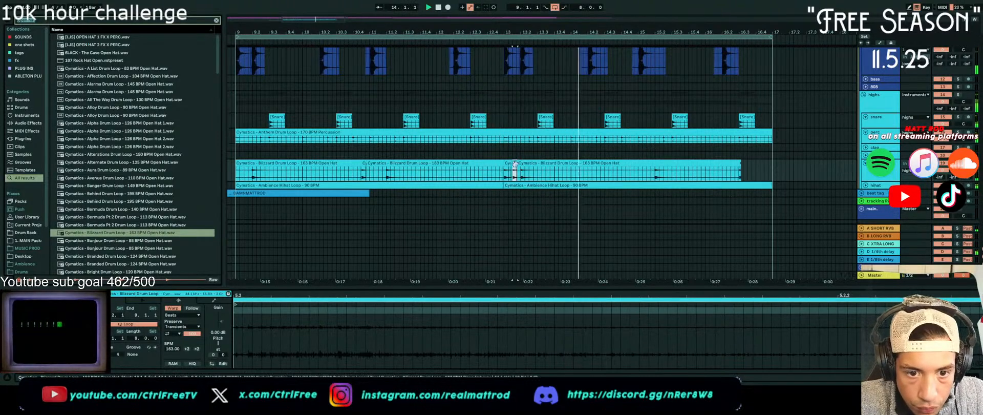
left_click_drag(513, 164, 507, 163)
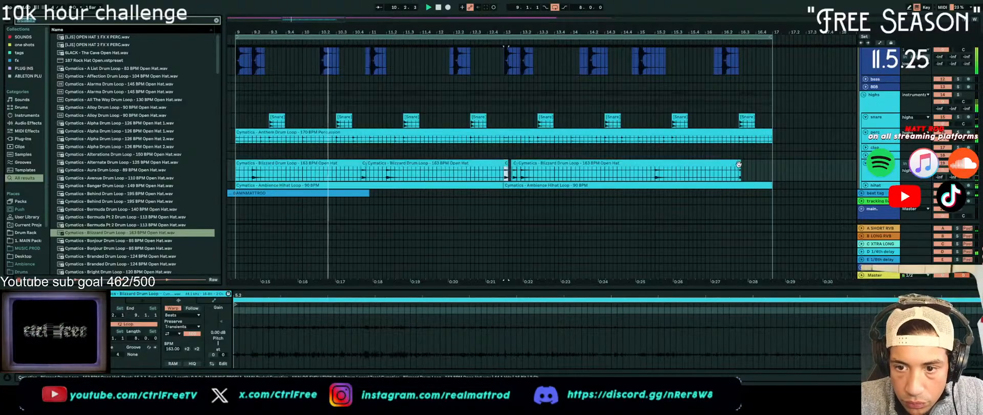
Extend the last open hat clip to bar 17 and duplicate its section starting at the bar 15.2 hit directly after itself
left_click_drag(739, 164, 773, 165)
left_click_drag(657, 174, 753, 180)
key("ctrl+d")
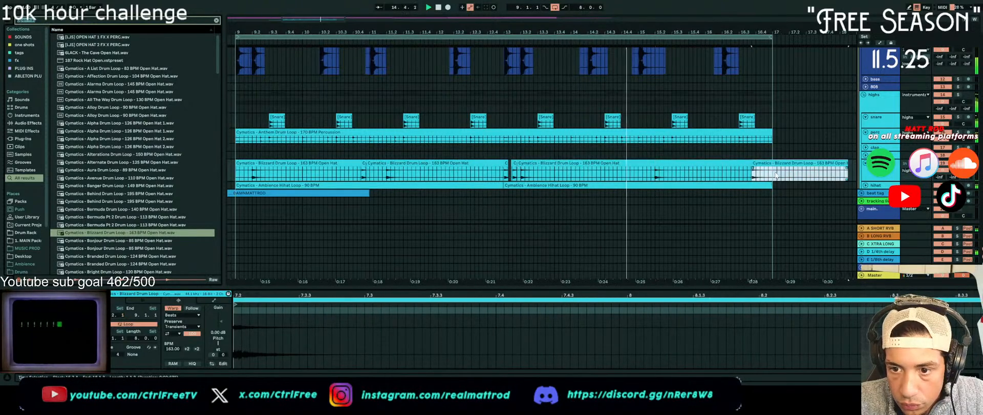
Shift the duplicated open hat section slightly later to leave a small gap, and delete the part extending past bar 17
left_click_drag(758, 163, 763, 164)
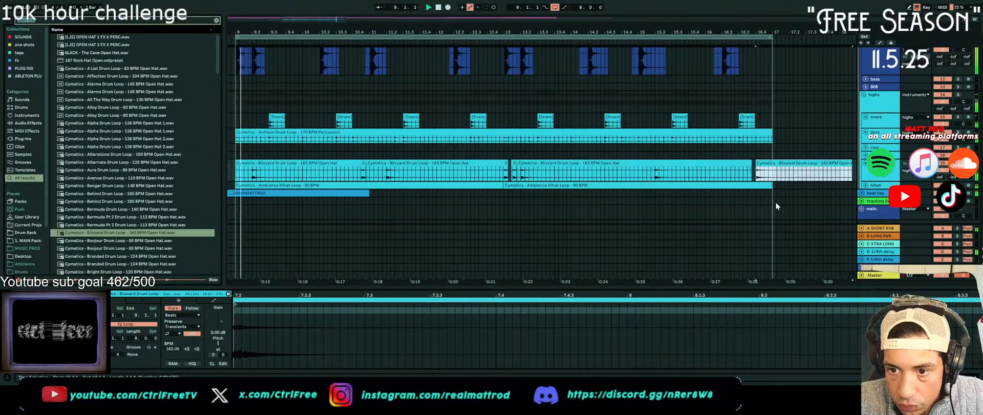
left_click_drag(774, 173, 852, 173)
key("Delete")
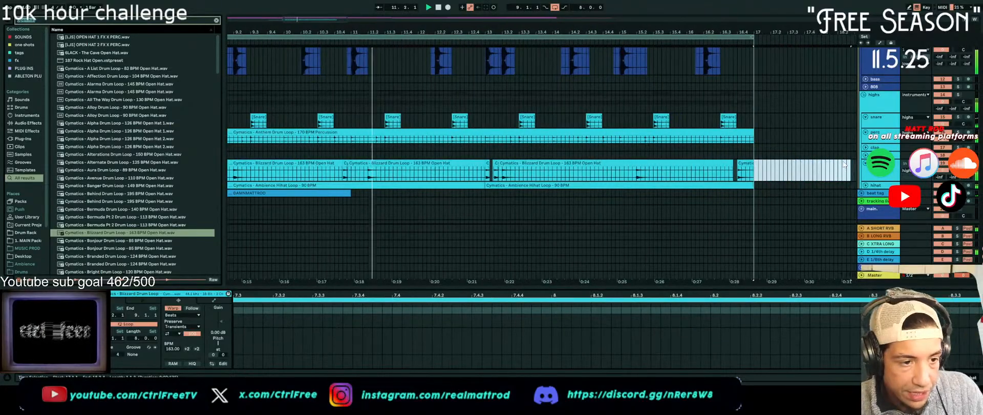
scroll(629, 121, "down", 5)
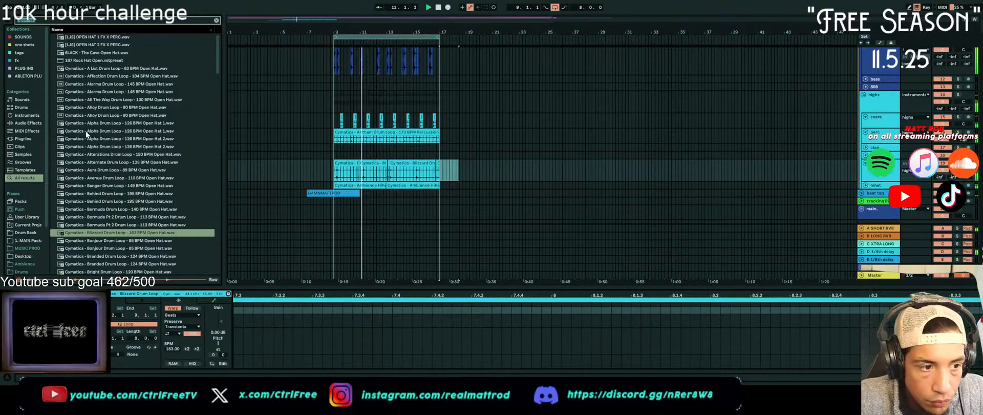
scroll(170, 196, "down", 5)
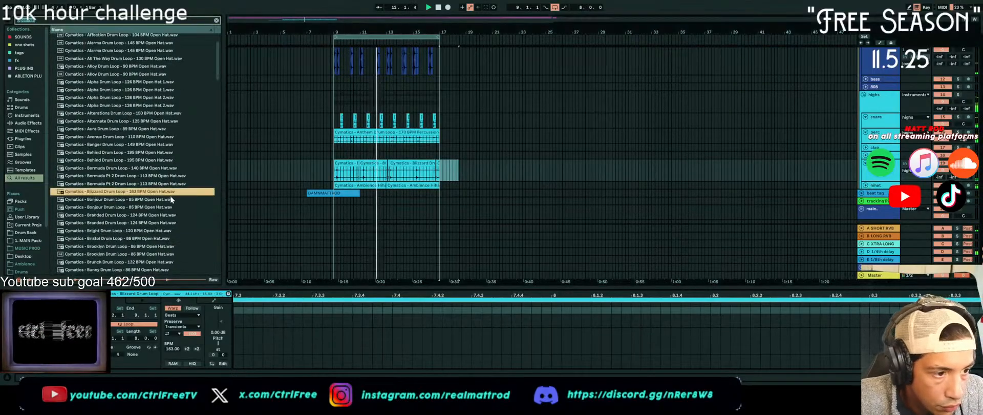
scroll(171, 200, "down", 3)
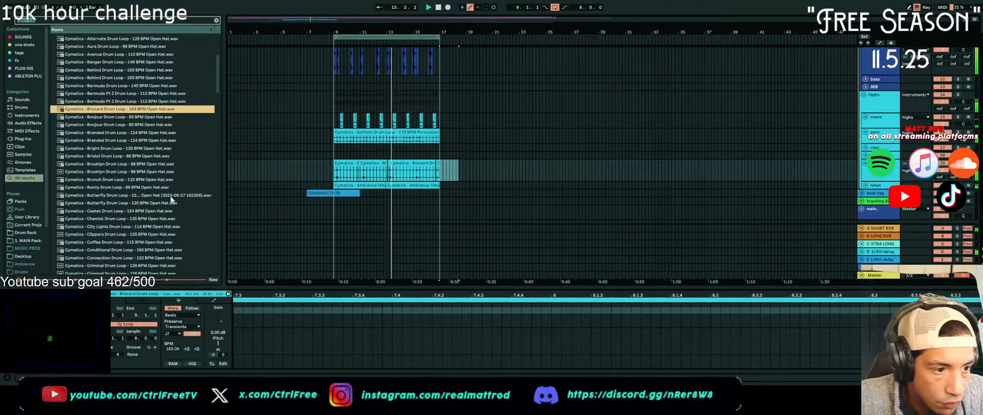
scroll(375, 154, "up", 8)
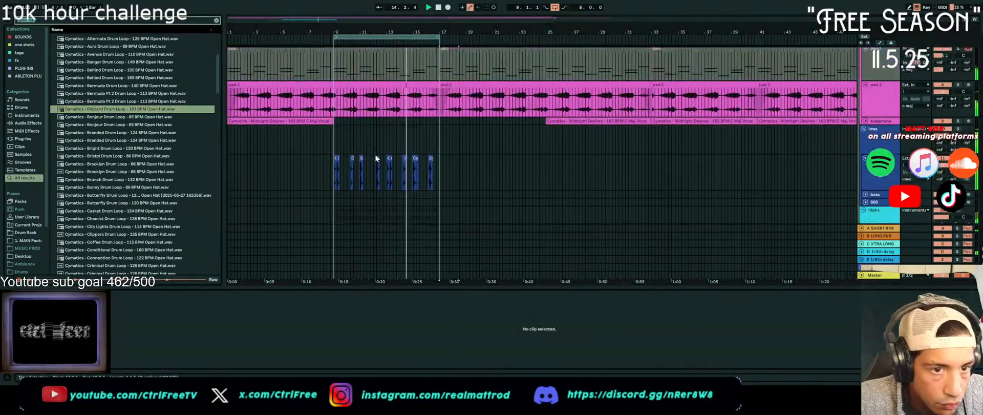
scroll(375, 155, "up", 3)
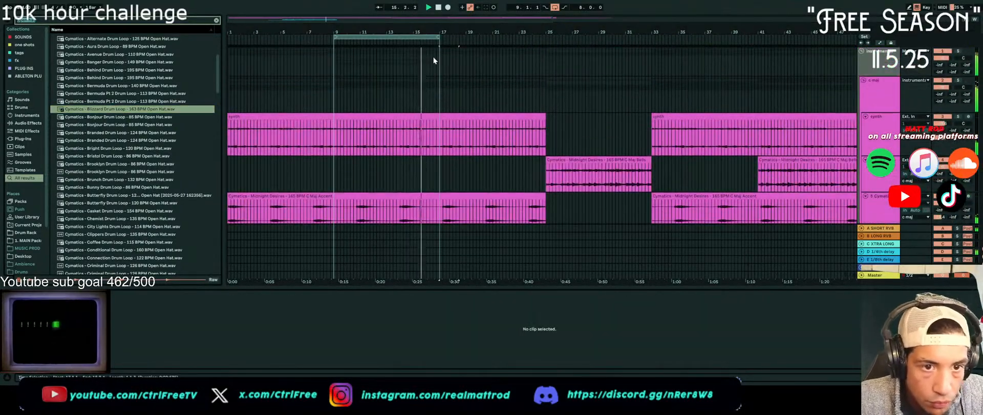
scroll(413, 173, "down", 10)
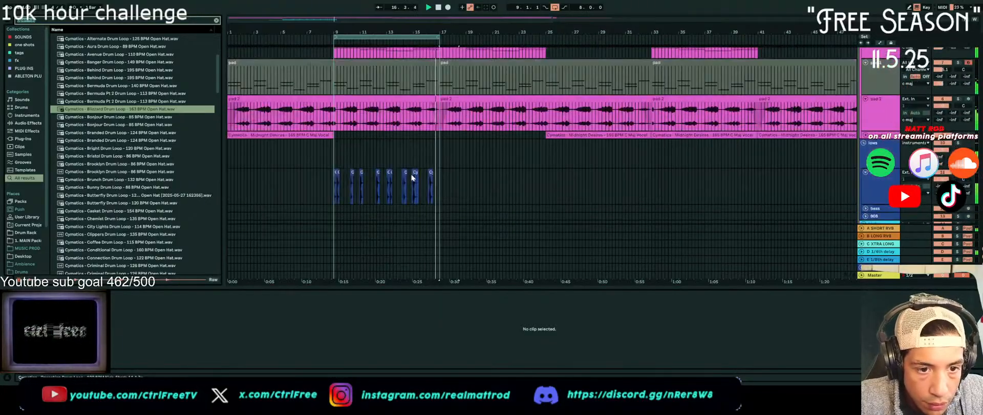
Try duplicating the drum clips with a 16-bar selection from bar 9 to bar 25, and undo the duplicate
left_click_drag(334, 91, 426, 223)
left_click_drag(540, 221, 546, 208)
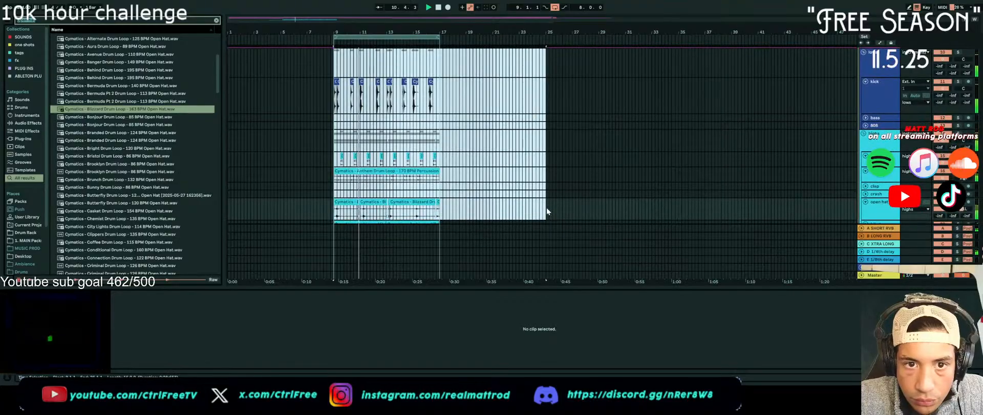
key("ctrl+d")
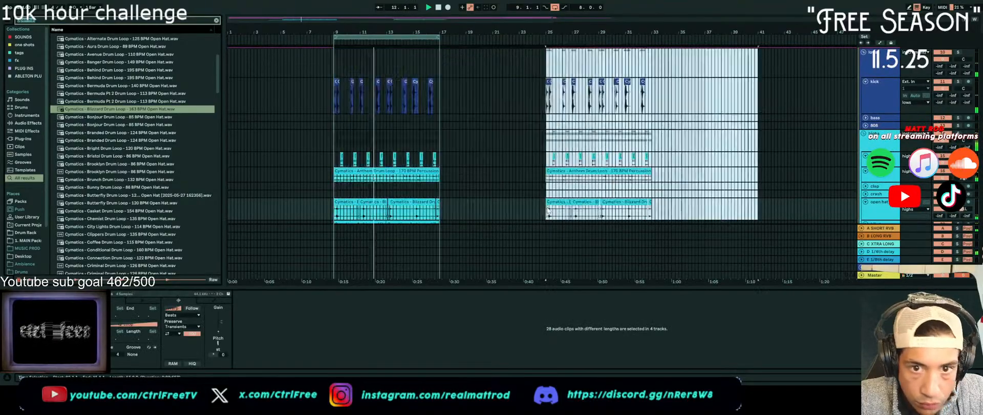
scroll(543, 164, "up", 5)
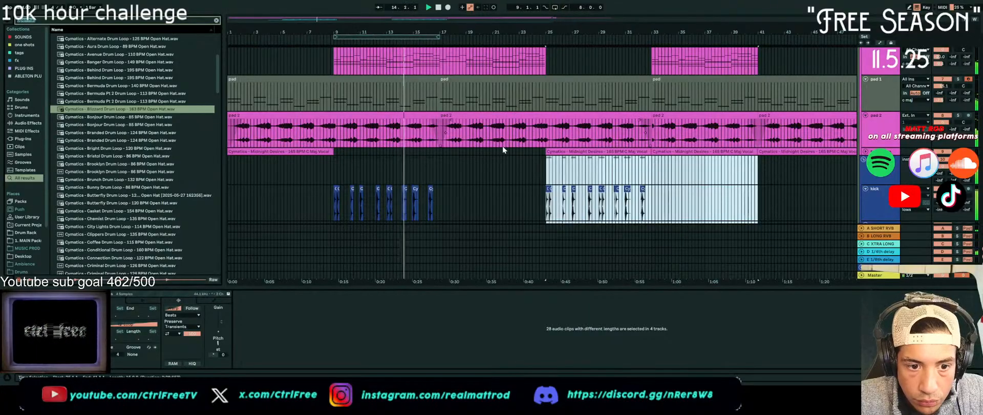
key("ctrl+z")
Try duplicating the drum clips with a selection from bar 9 ending just before bar 17, and undo the duplicate
left_click_drag(342, 181, 433, 284)
key("ctrl+d")
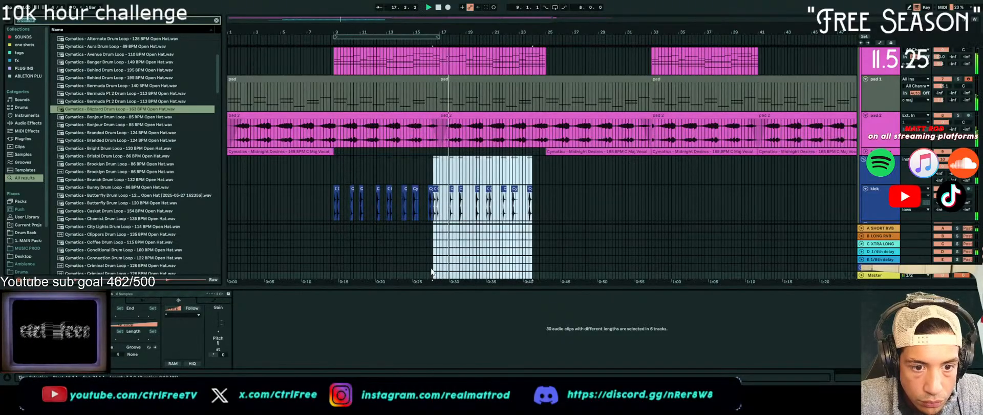
key("ctrl+z")
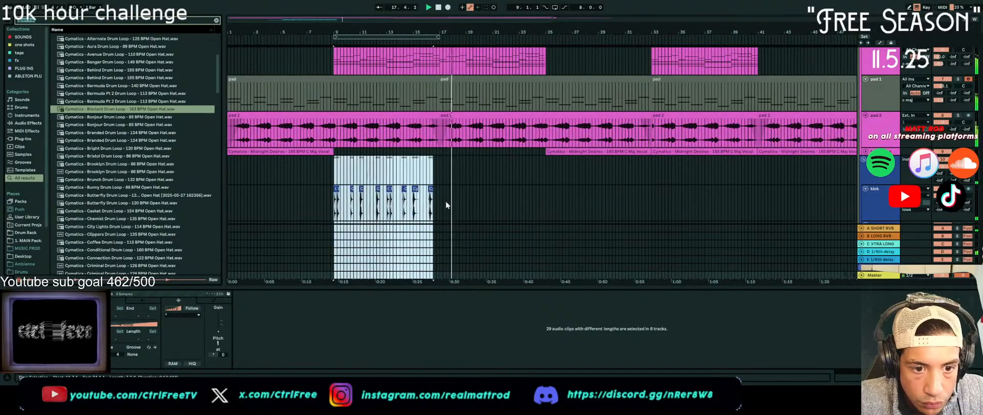
Copy the drum clips from bars 9 to 17 and paste them at bar 21
left_click(438, 167)
left_click_drag(437, 203, 337, 271)
left_click(488, 121)
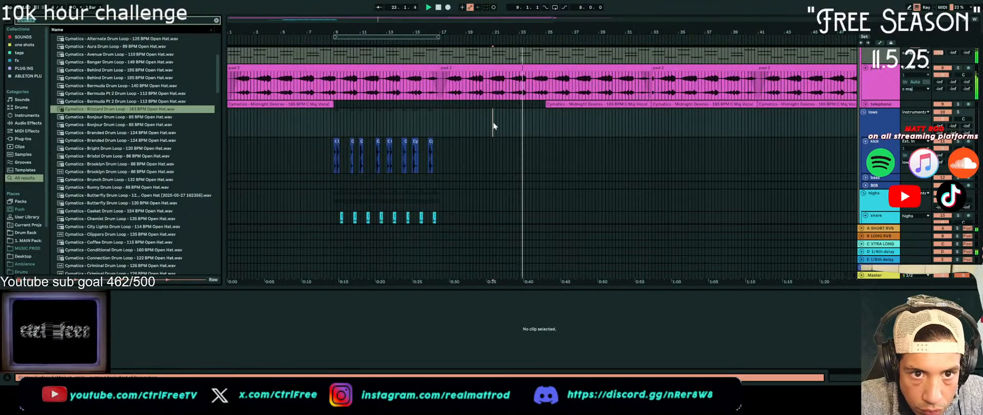
key("ctrl+v")
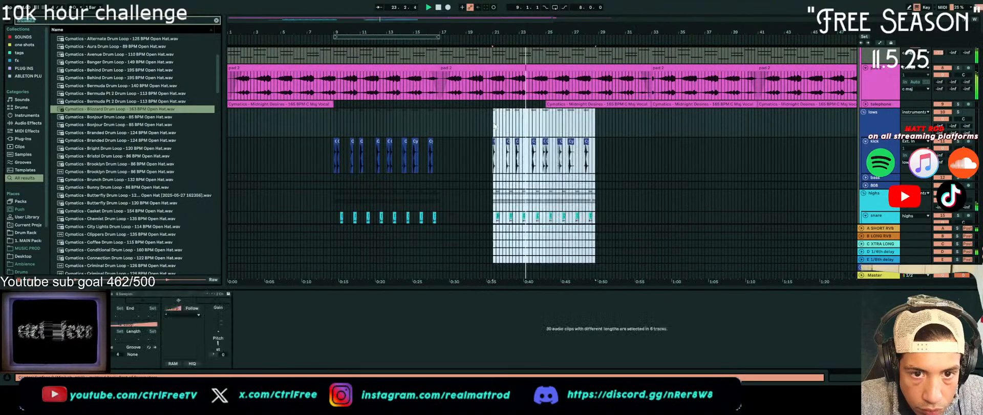
Delete the pasted drum clips after bar 25, extend the copied percussion loop to bar 29, and play the section
left_click(548, 125)
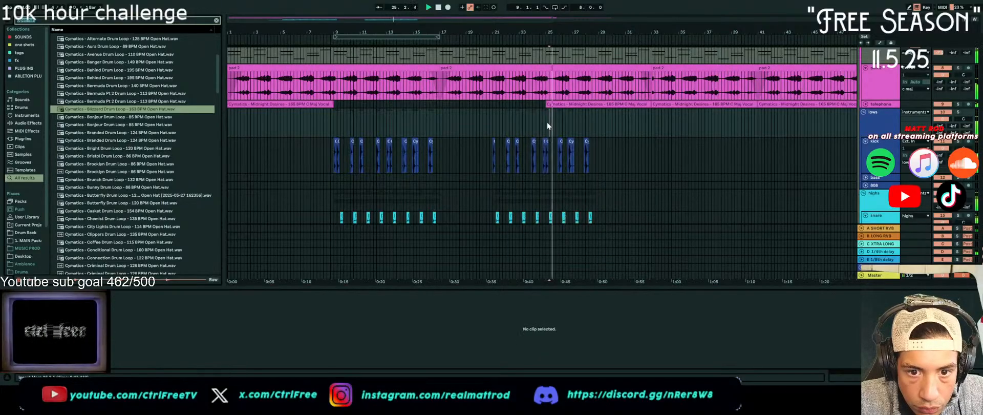
left_click_drag(548, 122, 598, 246)
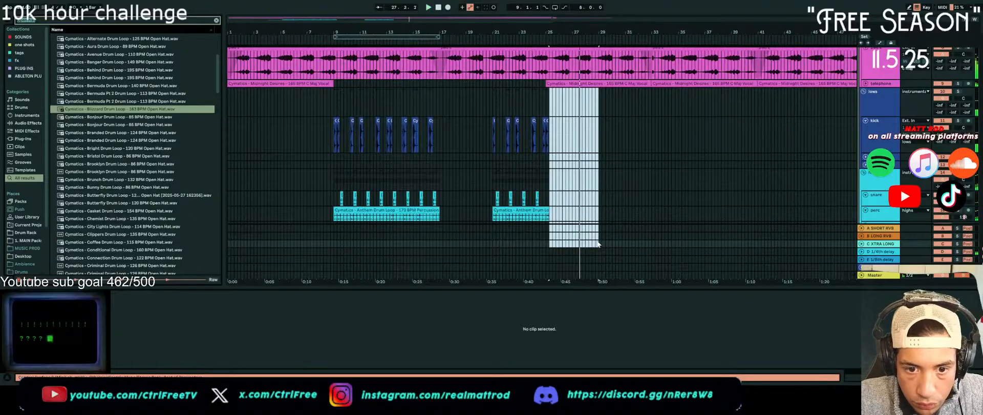
scroll(548, 146, "down", 3)
left_click_drag(549, 140, 598, 139)
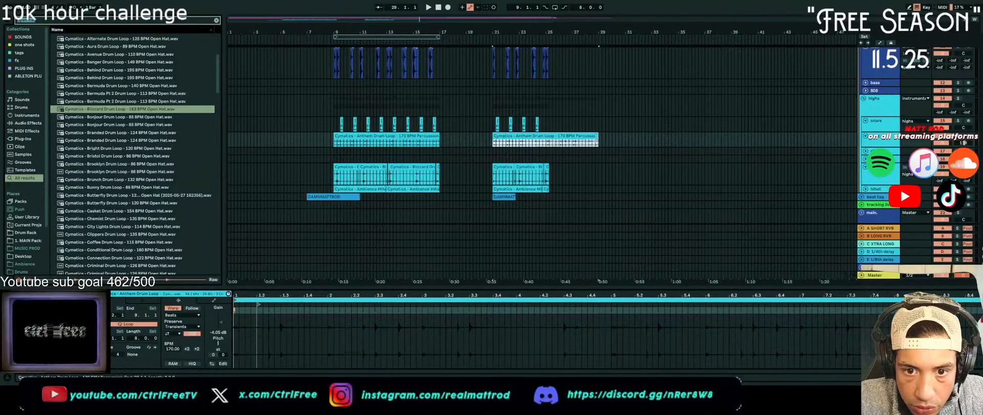
key("space")
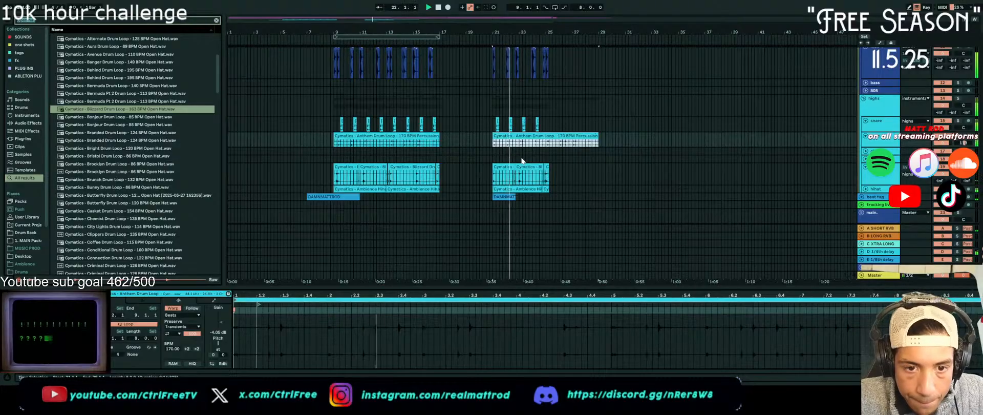
Undo the edits to the pasted drum section and the paste itself
scroll(522, 161, "down", 2)
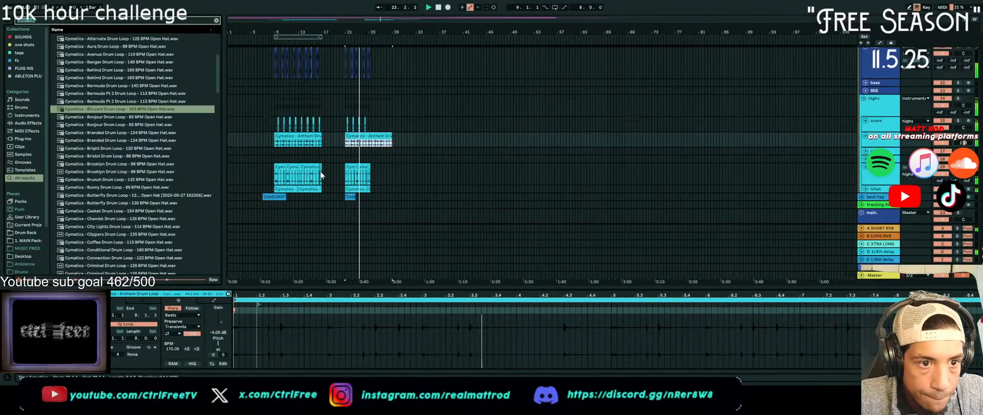
scroll(323, 171, "up", 1)
key("ctrl+z")
key("ctrl+z")
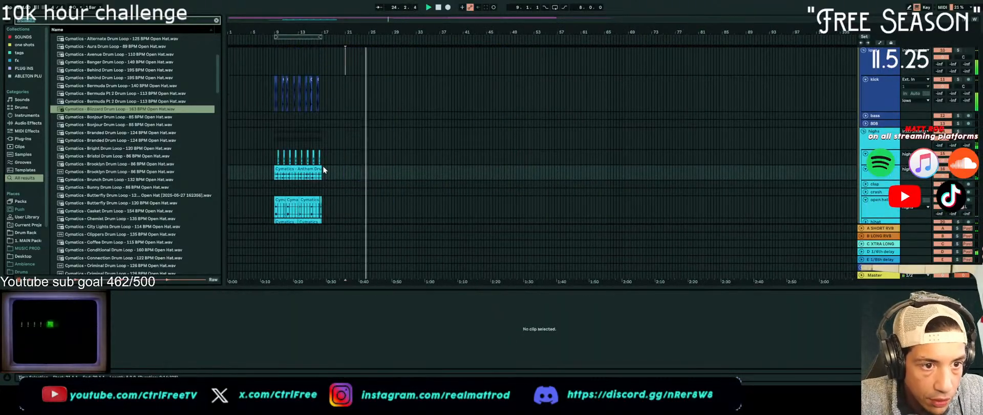
Duplicate the kick, snare, percussion, open hat and hihat clips of bars 9 to 17 directly after themselves at bar 17
left_click(274, 103)
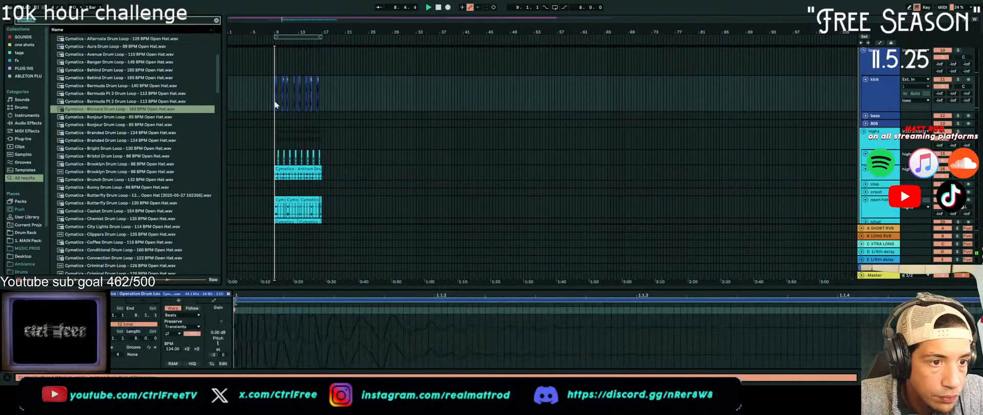
left_click_drag(275, 104, 322, 198)
key("ctrl+d")
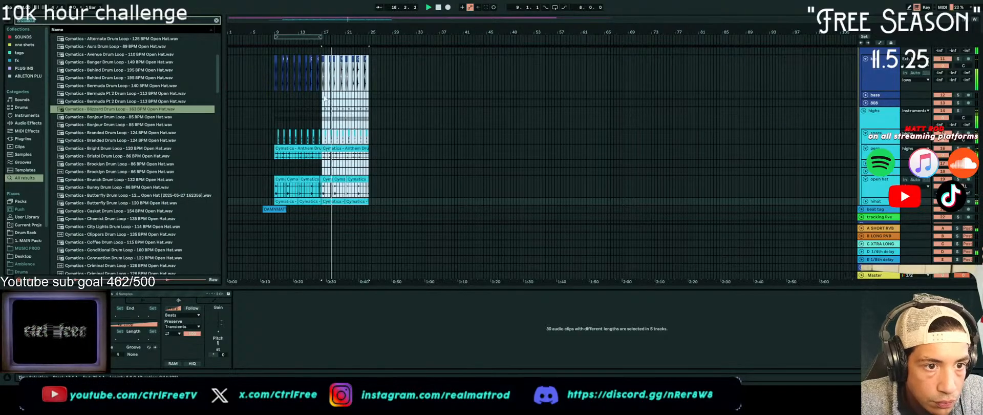
scroll(312, 112, "up", 5)
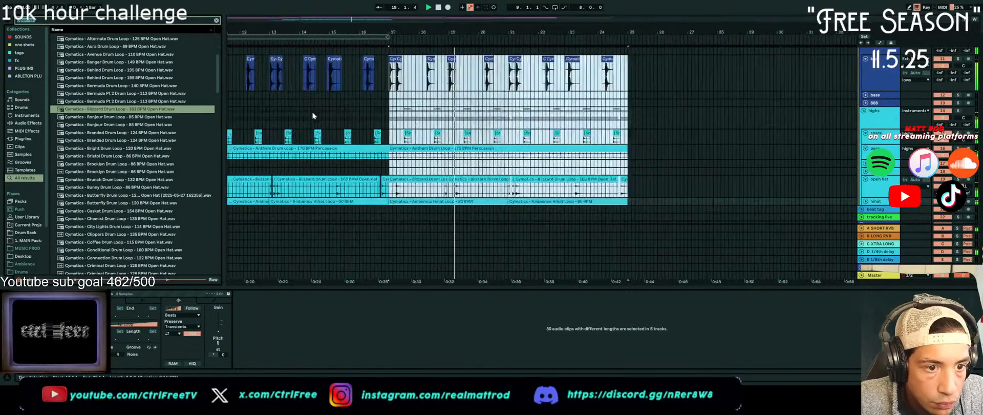
Delete the duplicated kick hits from bar 17 to bar 20 and play the section
left_click(389, 79)
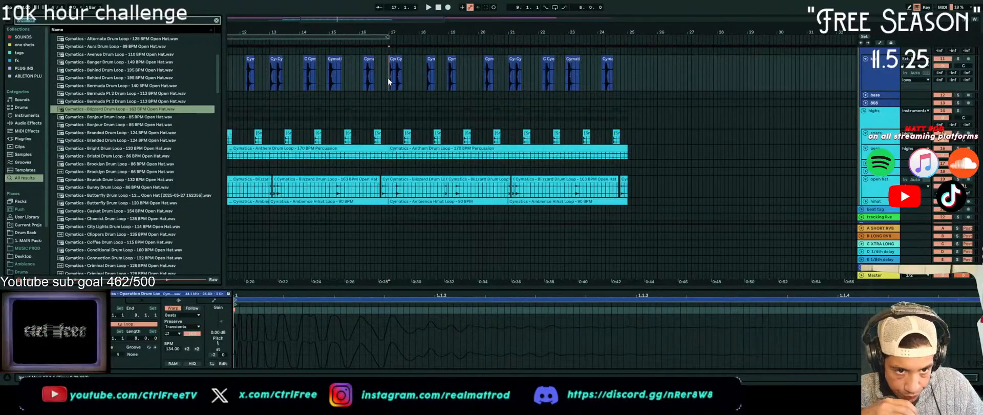
scroll(389, 78, "up", 2)
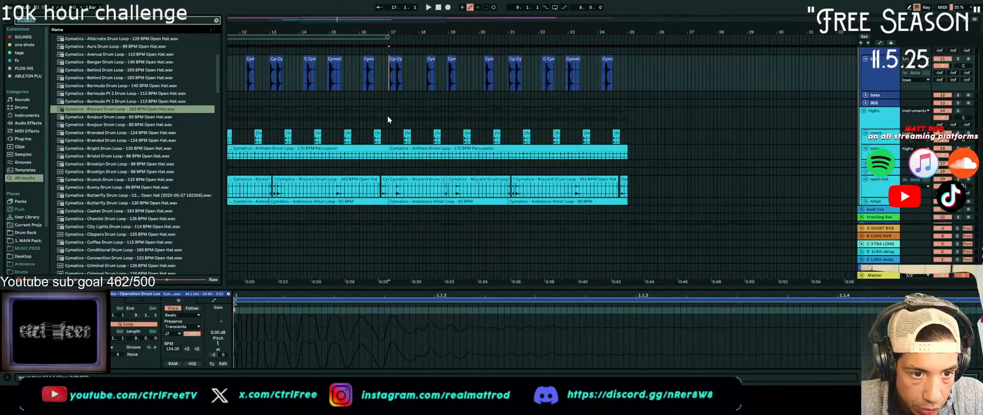
left_click_drag(389, 83, 482, 103)
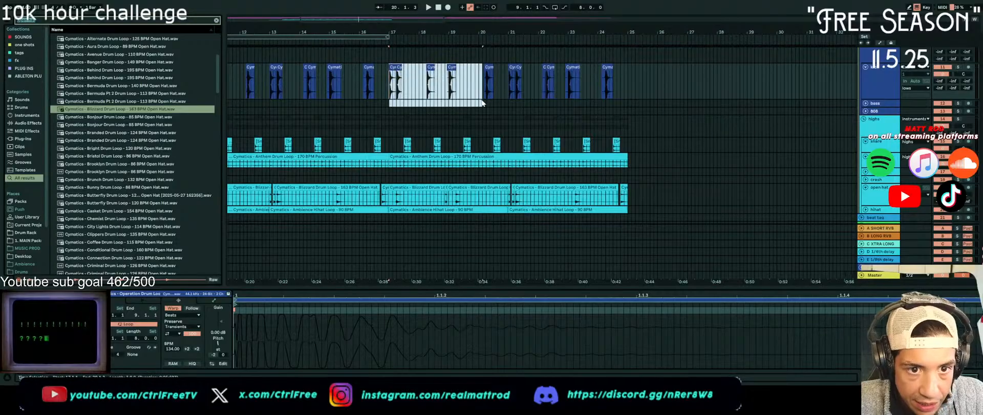
key("Delete")
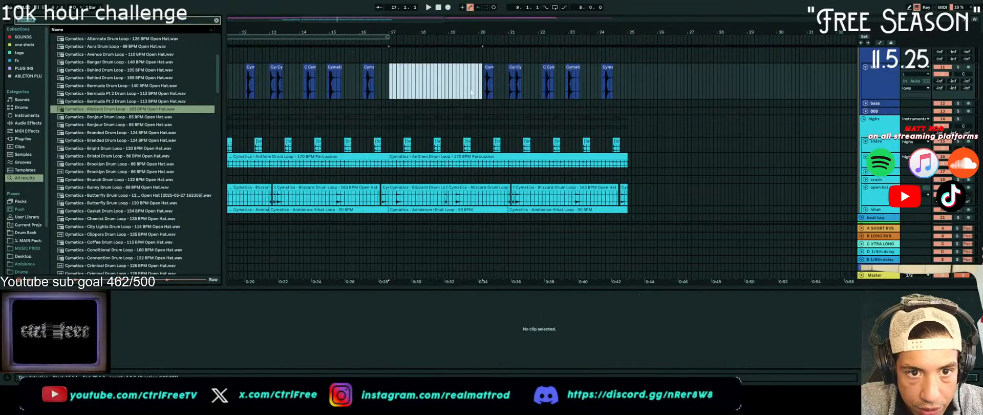
key("space")
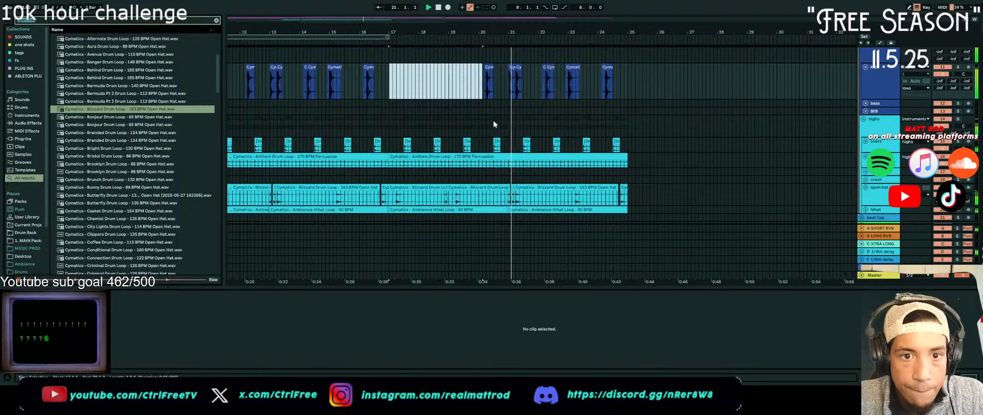
Delete the kick hit just after bar 20 and the snare hits between bars 17 and 20, and play the result
left_click(503, 83)
left_click_drag(504, 84, 483, 84)
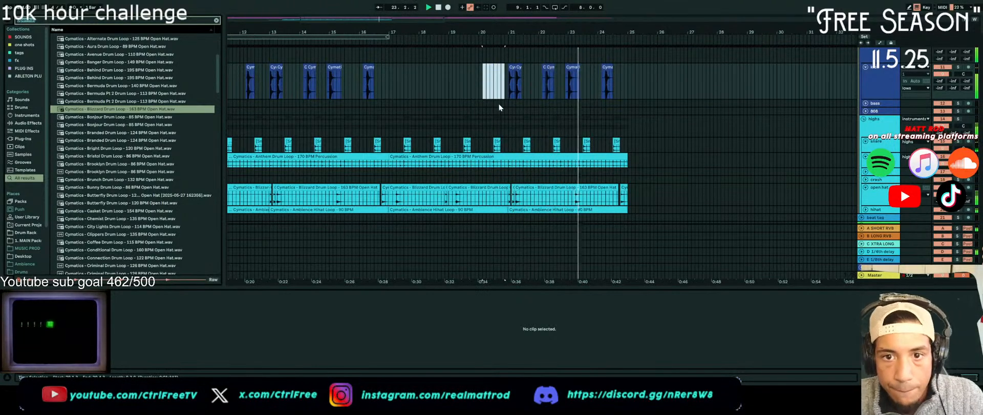
scroll(499, 103, "up", 1)
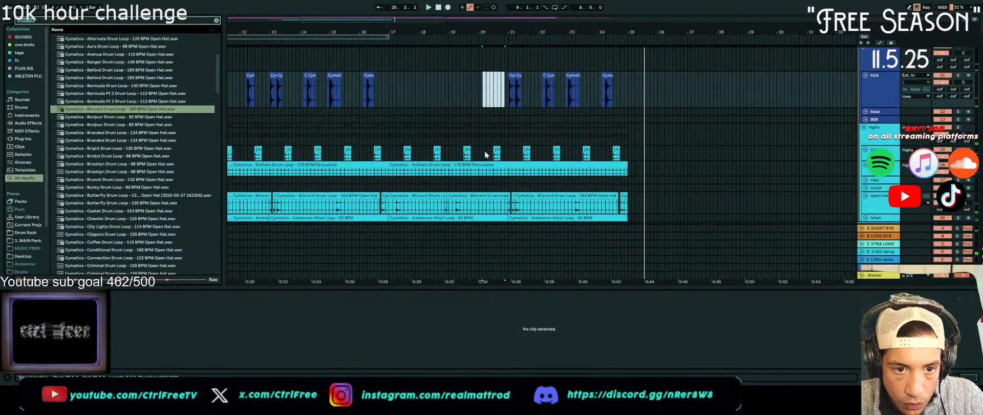
left_click_drag(495, 153, 385, 154)
key("space")
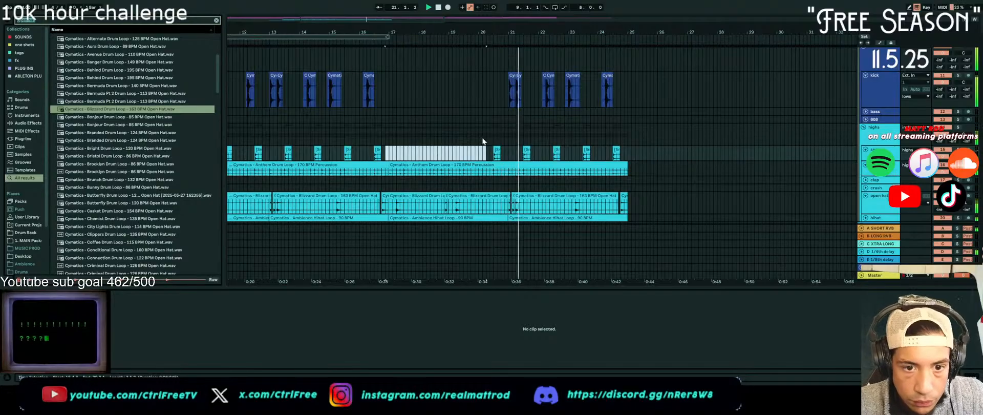
Copy the snare hit at 20.3 toward bar 21 and delete the full-length copy, keeping only the short cut-off hit
left_click(505, 154)
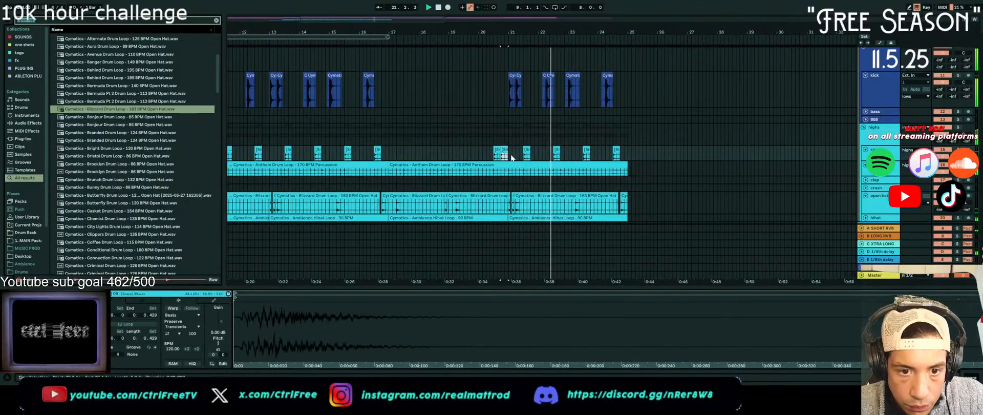
left_click(490, 132)
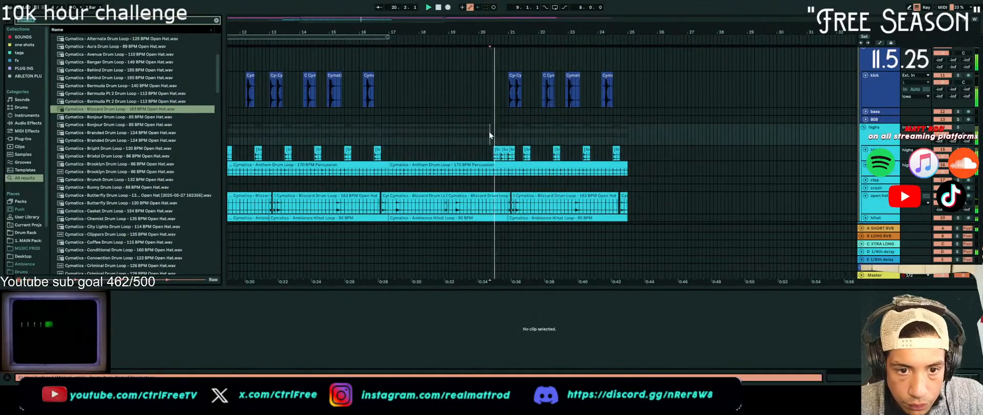
left_click(505, 151)
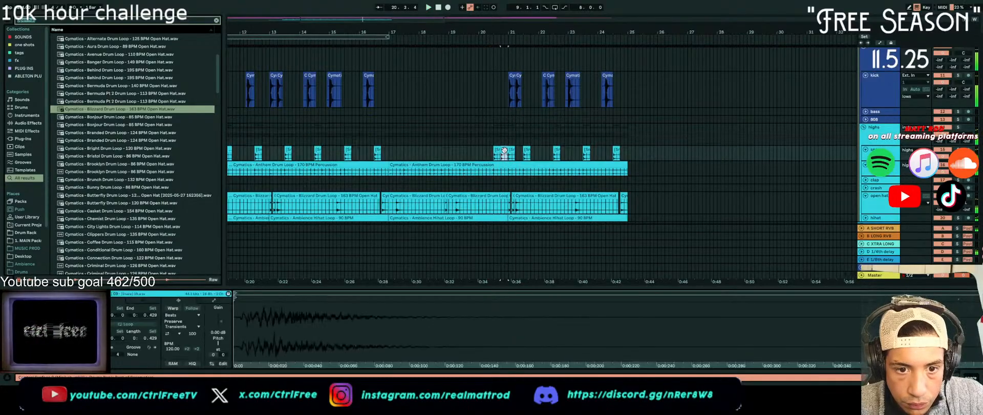
scroll(504, 150, "up", 5)
mouse_move(535, 152)
left_mouse_down()
mouse_move(510, 154)
mouse_move(533, 157)
left_mouse_up()
left_click(548, 150)
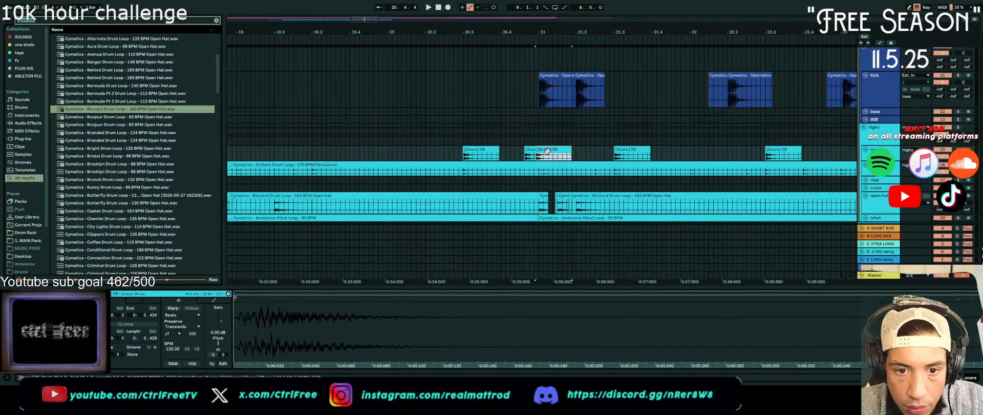
key("Delete")
left_click(529, 148)
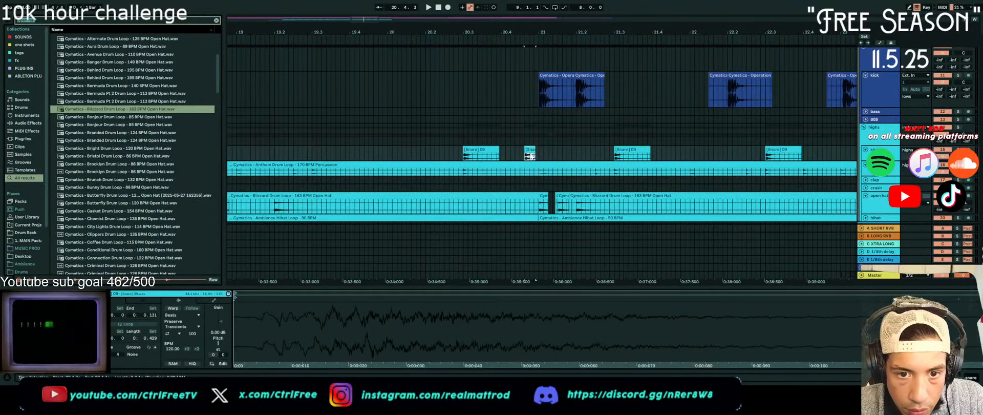
Duplicate the short snare hit just before bar 21 slightly earlier and play the resulting roll
scroll(531, 156, "up", 5)
left_click_drag(535, 150, 546, 154)
left_click(638, 168)
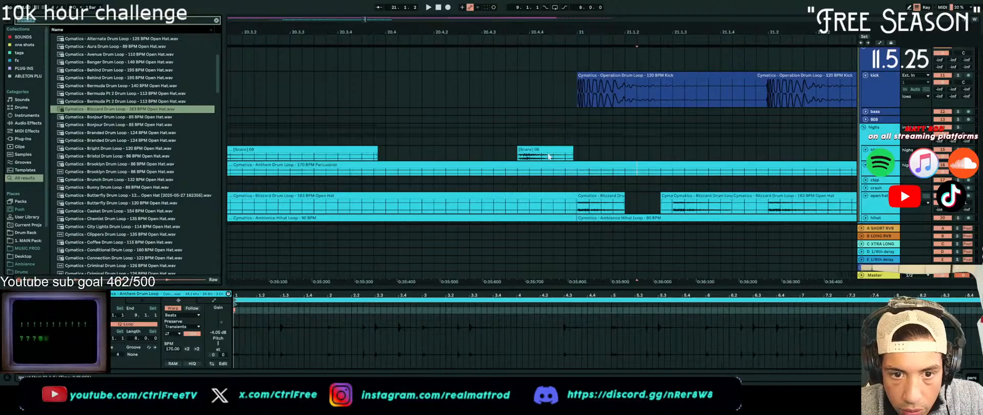
mouse_move(547, 152)
left_mouse_down()
mouse_move(556, 153)
mouse_move(545, 149)
left_mouse_up()
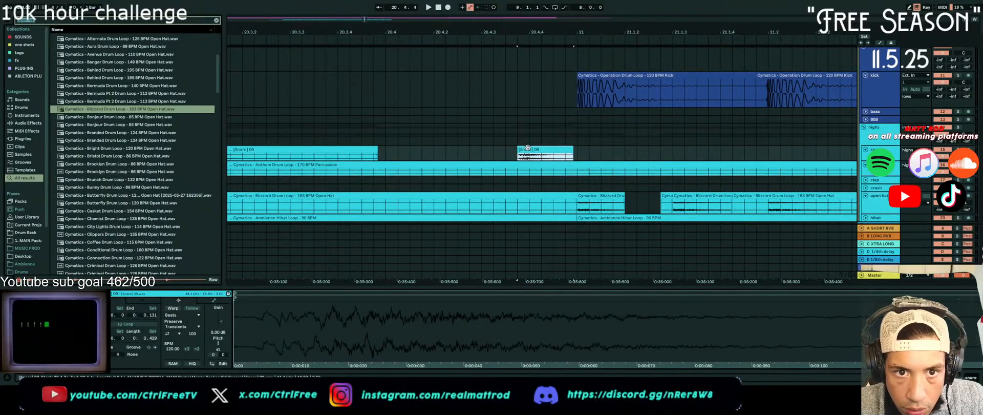
mouse_move(544, 150)
left_mouse_down()
mouse_move(566, 156)
mouse_move(476, 147)
left_mouse_up()
key("space")
key("space")
key("space")
key("space")
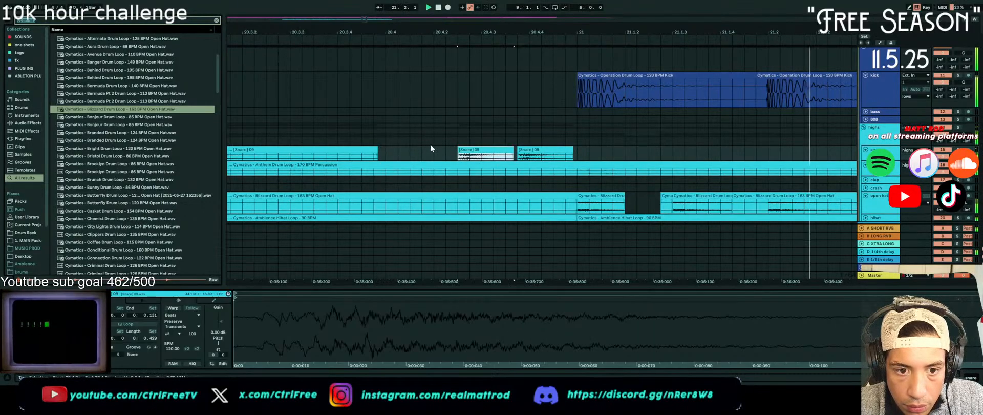
left_click(431, 142)
key("space")
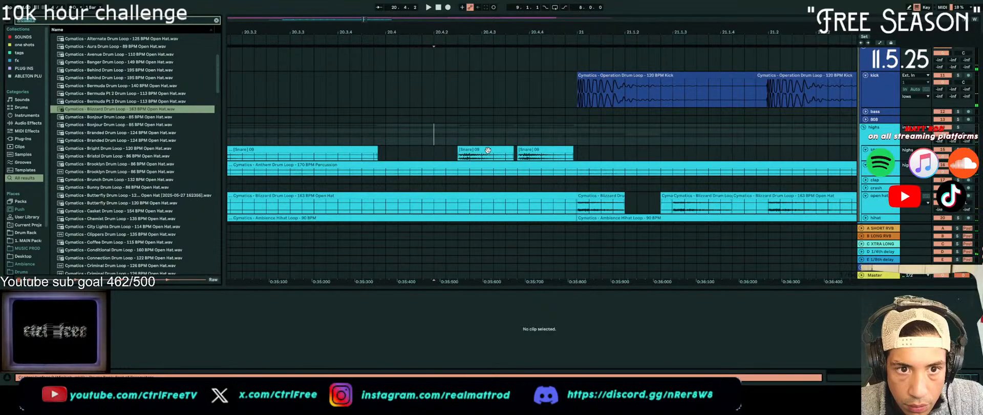
Shift the earlier short snare hit a little further forward in time, toward beat 20.4, and play the transition
left_click(487, 151)
left_click_drag(469, 155, 467, 155)
left_click(389, 157)
key("space")
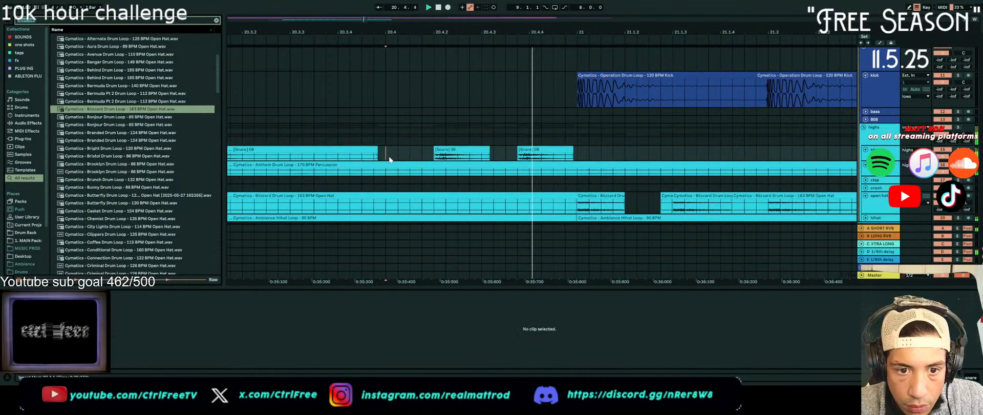
scroll(461, 159, "down", 5)
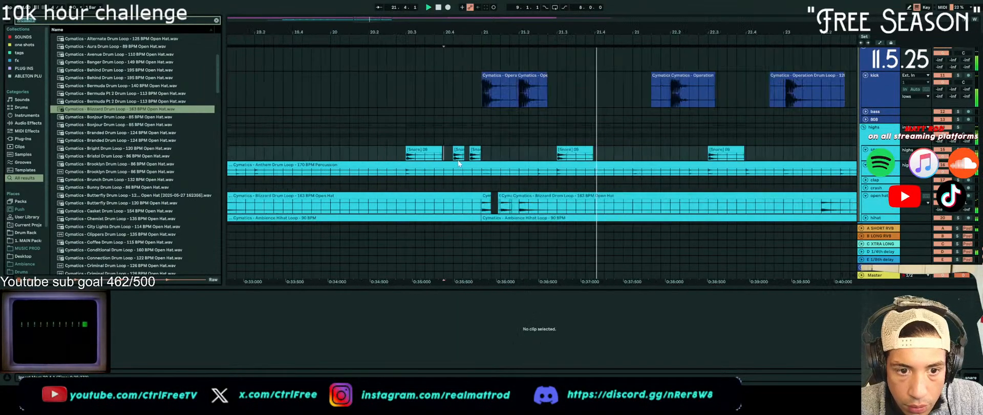
left_click(395, 120)
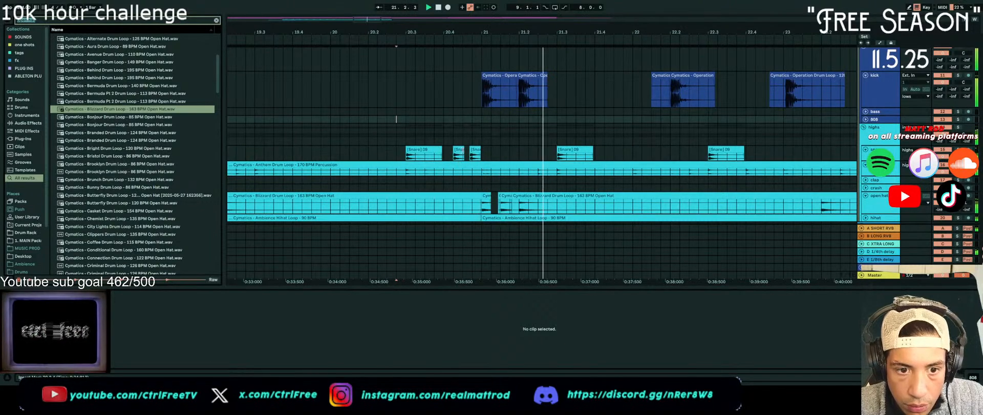
scroll(458, 159, "up", 5)
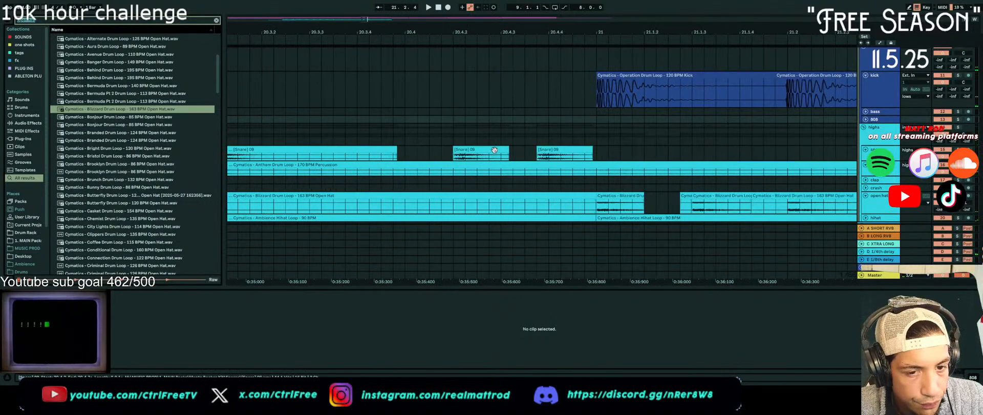
Delete all snare hits between 20.3 and bar 21 and play the transition
left_click_drag(597, 150, 286, 152)
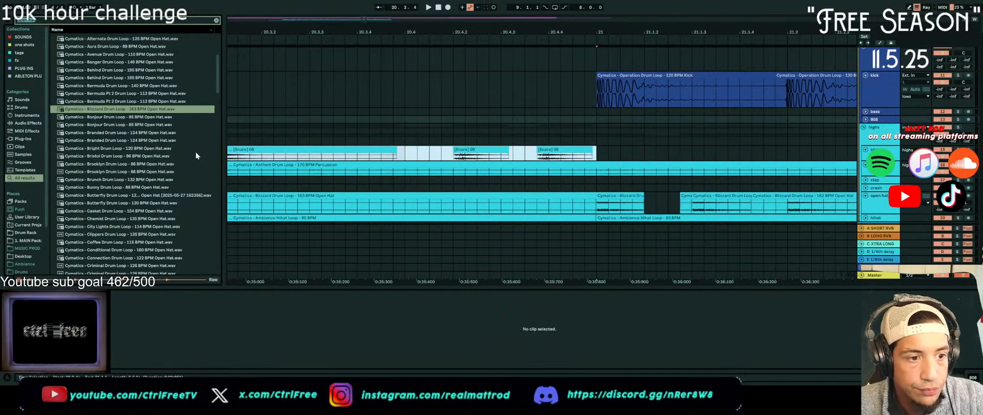
key("Delete")
key("minus")
key("space")
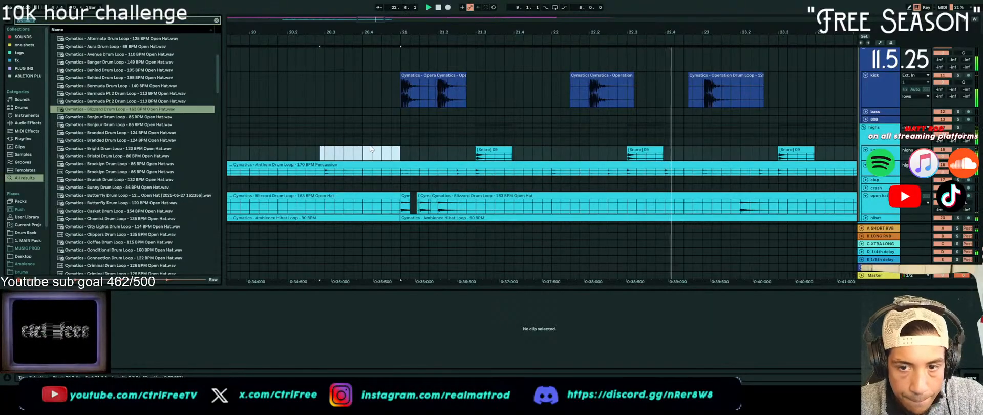
scroll(439, 153, "down", 5)
scroll(405, 158, "down", 3)
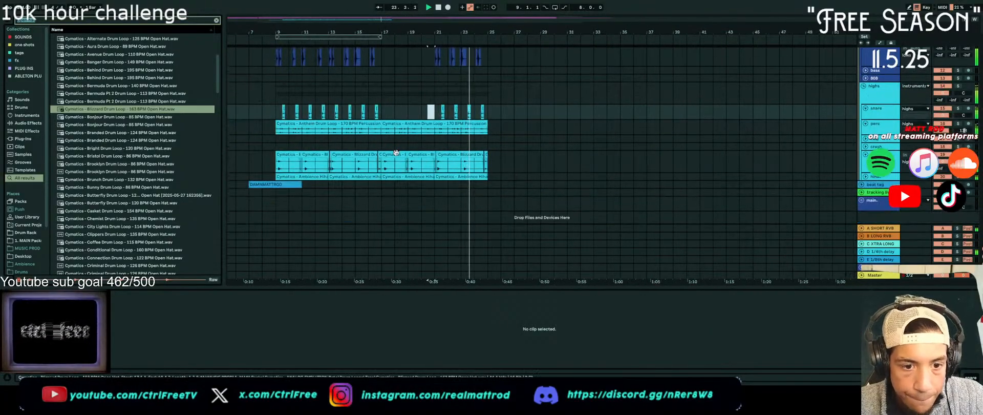
Delete the hihat loop between bars 17 and 21 and play the breakdown from just before bar 17
left_click(424, 173)
left_click(424, 173)
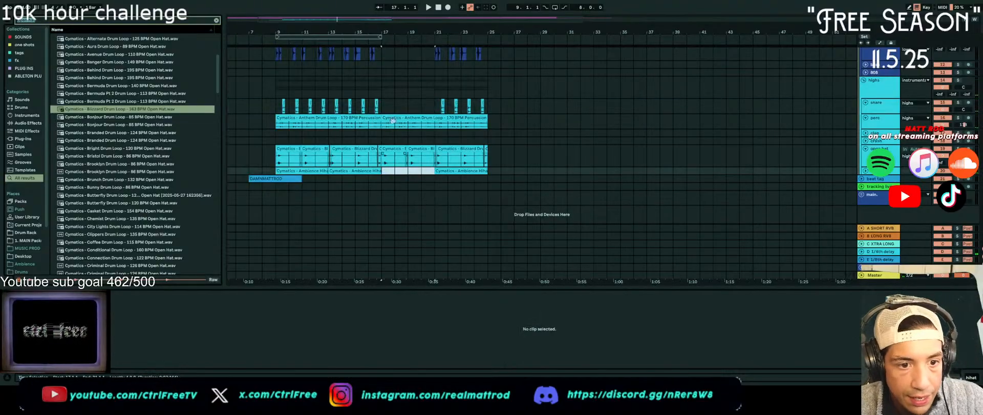
left_click(371, 85)
key("space")
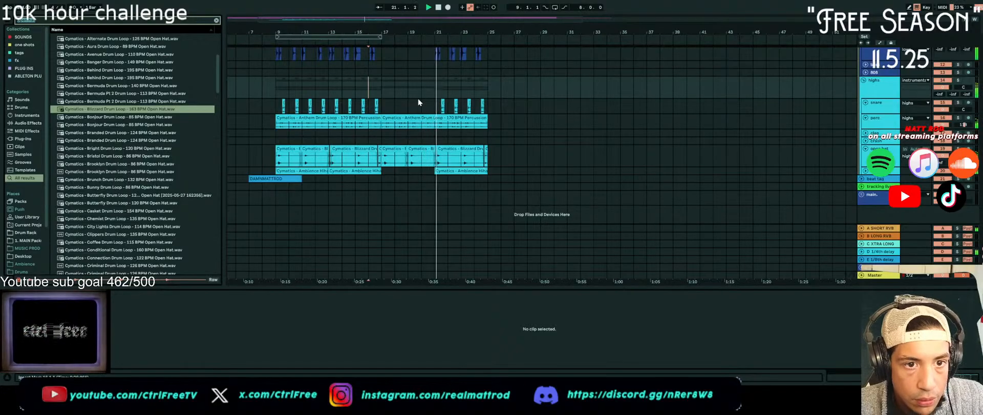
Add an audio track above the snare track in the highs group and name it "reverse"
scroll(497, 115, "up", 5)
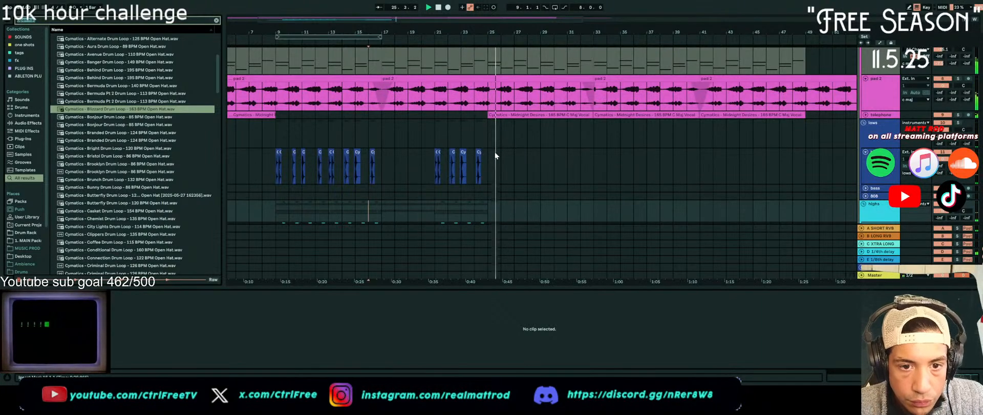
scroll(493, 156, "down", 2)
scroll(493, 156, "down", 3)
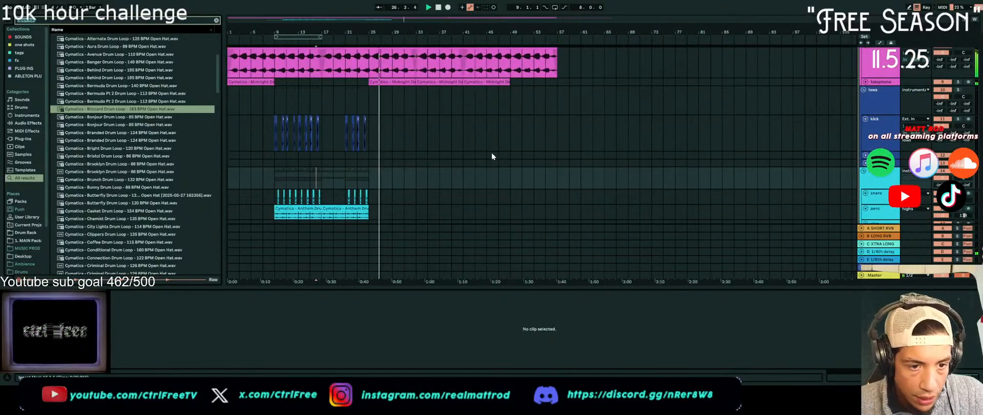
scroll(866, 169, "down", 2)
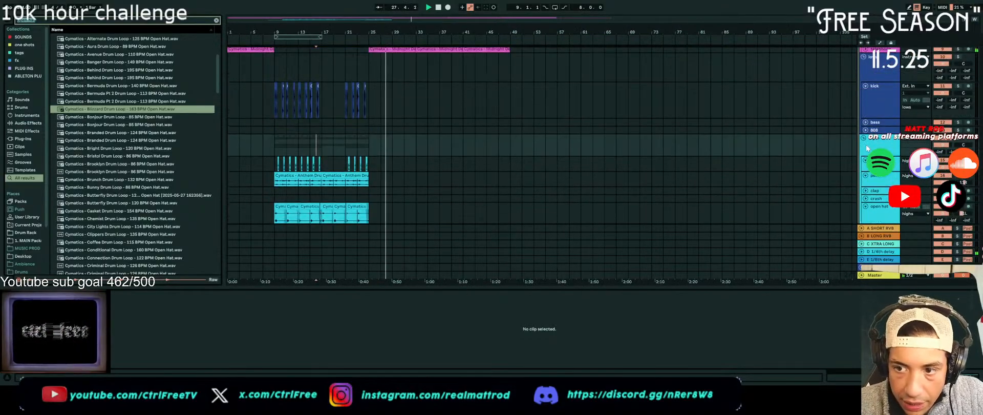
scroll(864, 155, "down", 3)
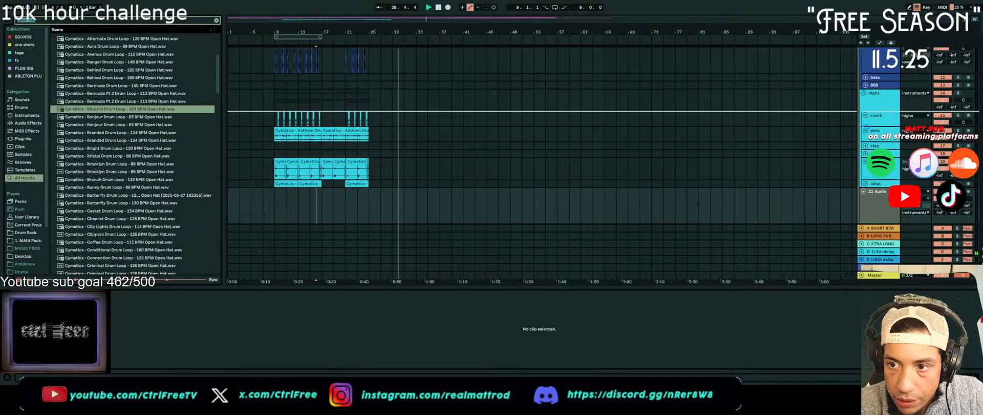
key("ctrl+t")
key("ctrl+r")
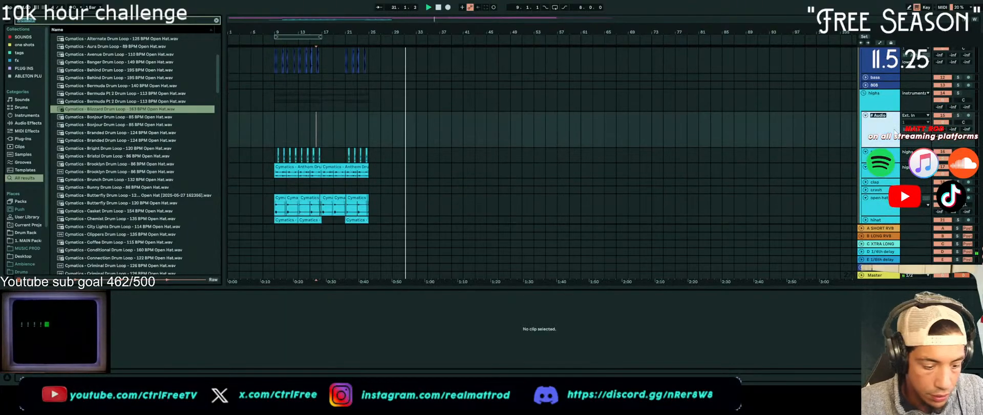
type("reverse")
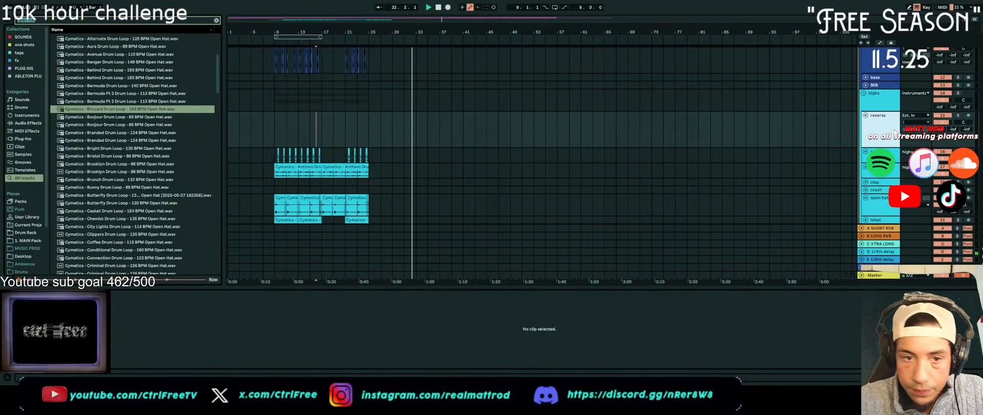
type("reverse")
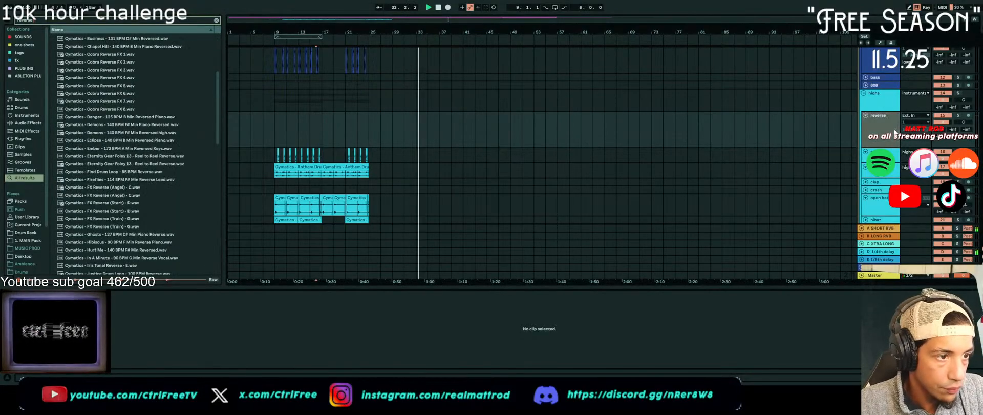
Search the library for "reverse" and place Cymatics - Cobra Reverse FX 8 on the reverse track from bar 24 to 26
left_click(128, 110)
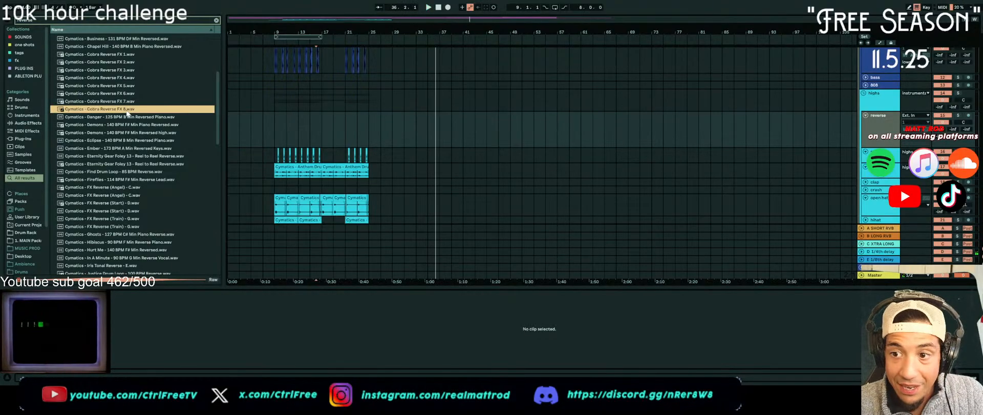
left_click_drag(380, 124, 360, 128)
scroll(351, 141, "up", 3)
scroll(352, 142, "up", 5)
left_click_drag(478, 115, 546, 123)
left_click(467, 134)
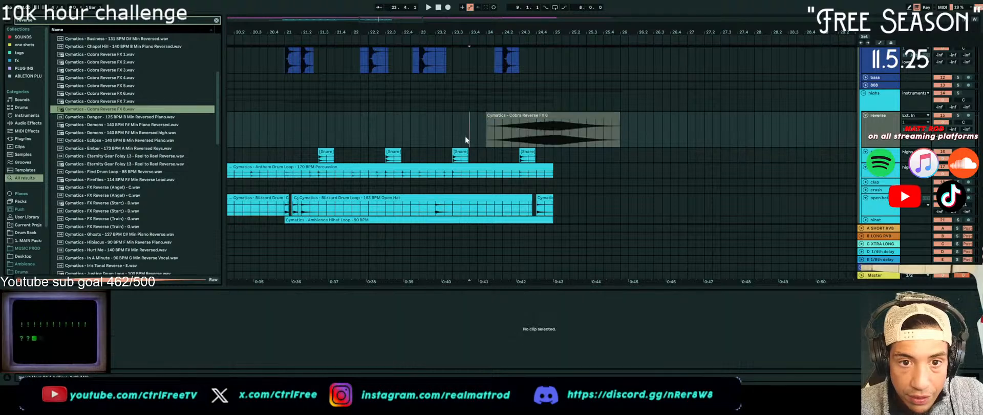
Play the reverse effect, lower its clip gain to about -25 dB and adjust the reverse track's mixer level
key("space")
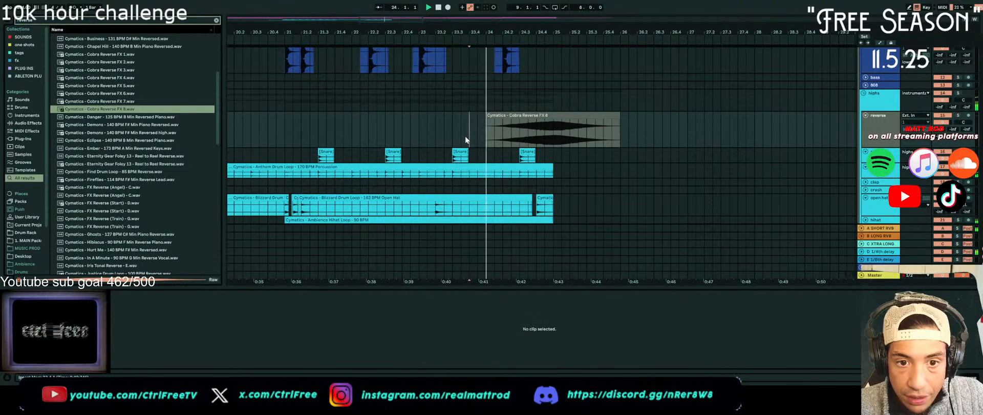
left_click(589, 128)
left_click_drag(221, 323, 220, 366)
key("space")
key("space")
left_click_drag(943, 122, 942, 131)
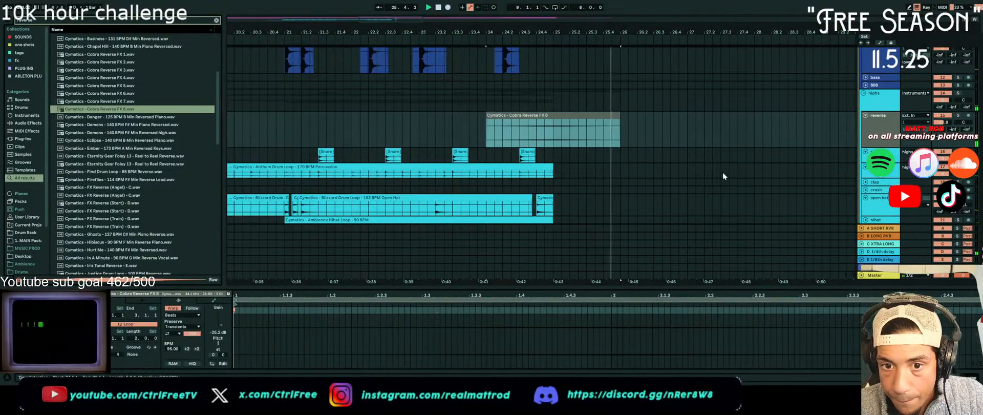
Search for "telephone", load the Telephone Vocals preset onto the reverse track and play the clip from bar 24
type("telephone")
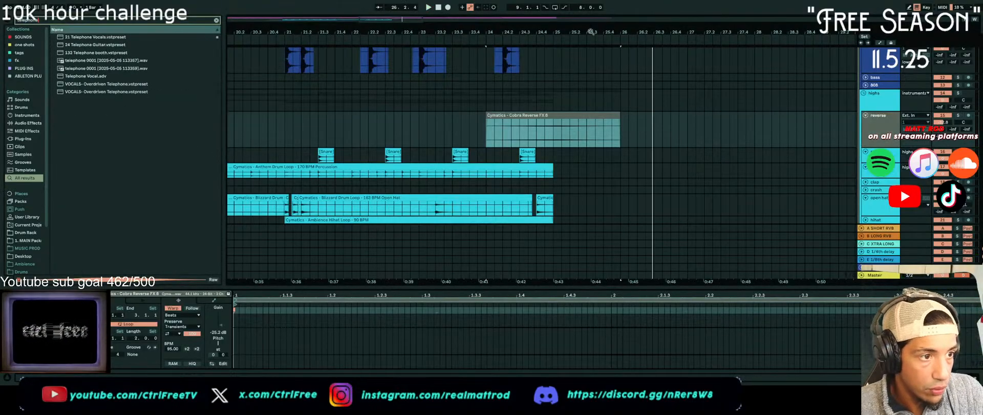
left_click_drag(102, 37, 137, 38)
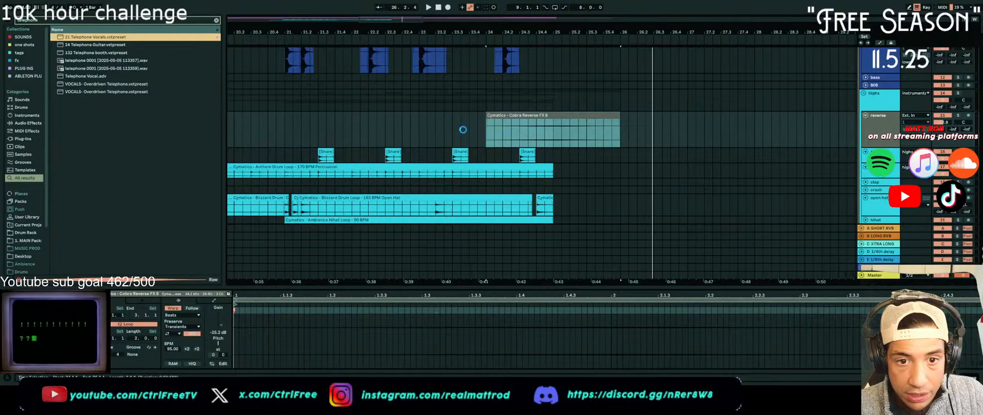
left_click_drag(463, 129, 493, 130)
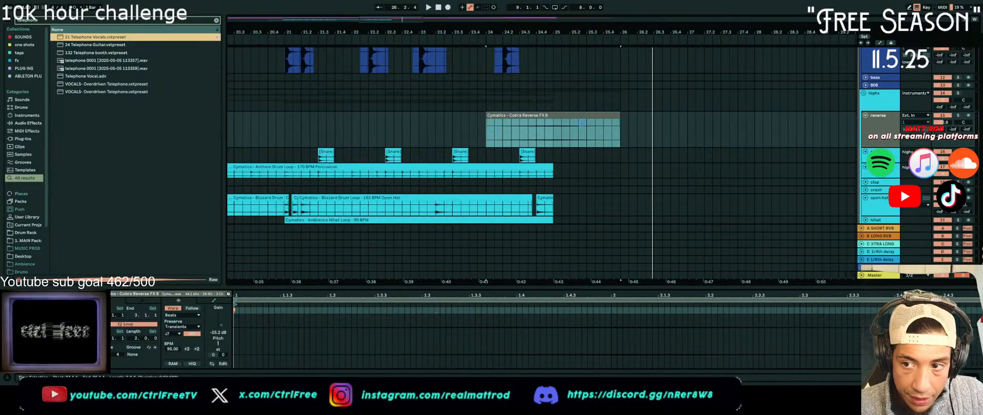
left_click_drag(611, 124, 601, 122)
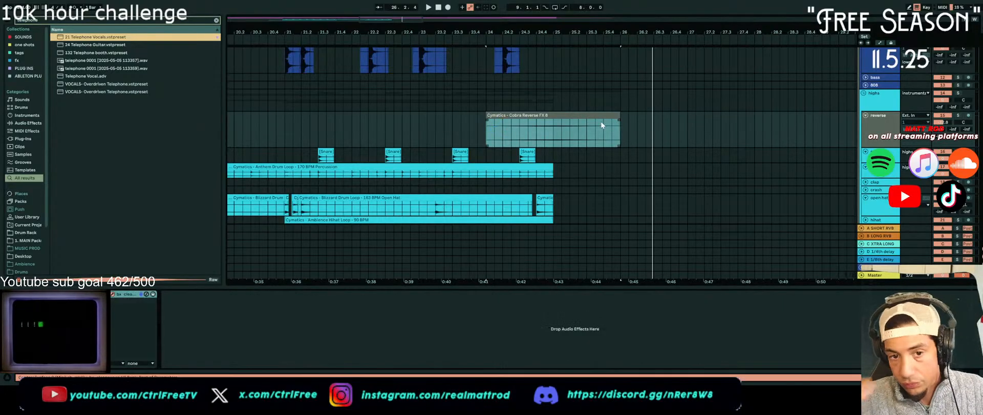
left_click(486, 135)
key("space")
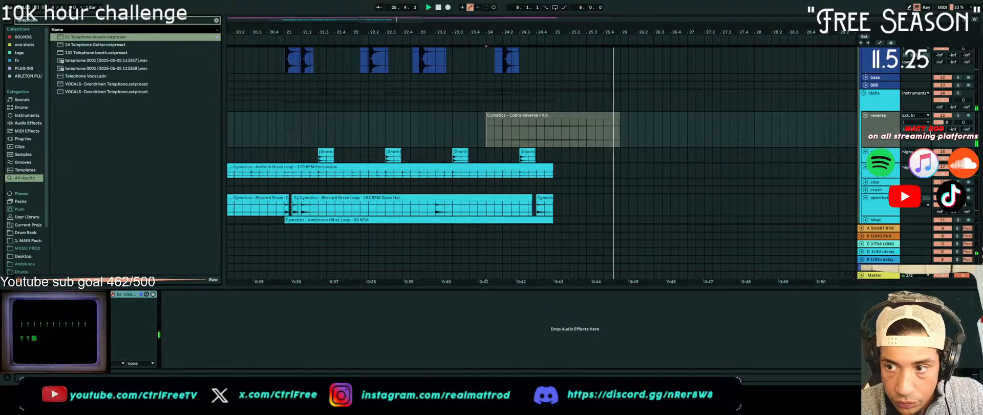
key("space")
key("space")
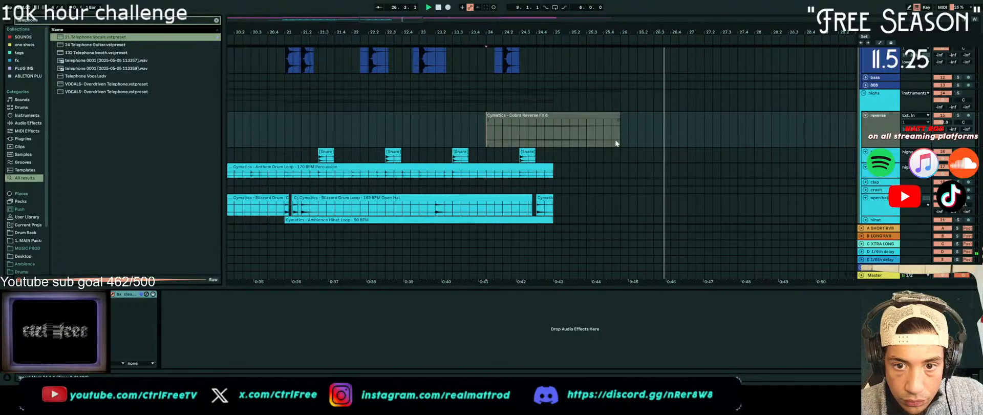
Duplicate bars 9 to 33 of the lows, highs and remaining lower tracks so the copy starts at bar 33
scroll(563, 134, "down", 7)
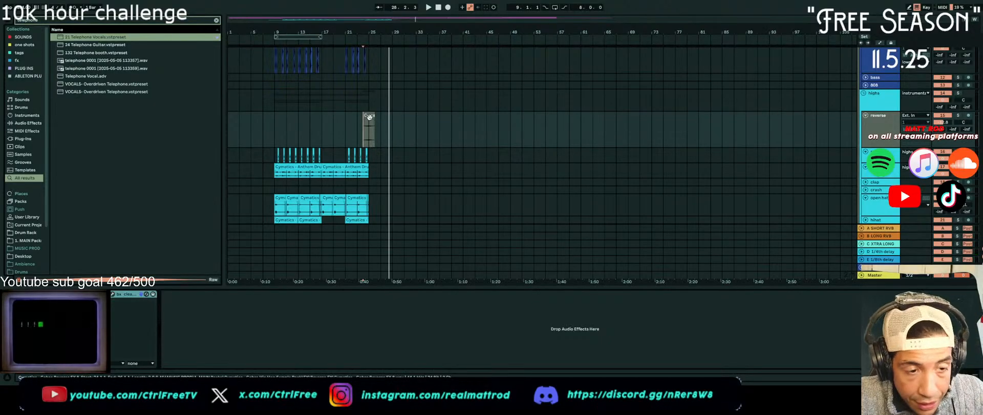
scroll(369, 117, "up", 8)
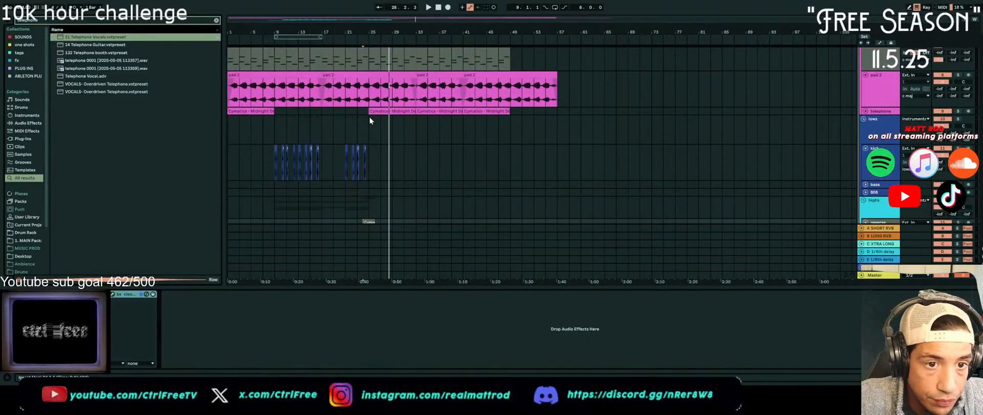
scroll(369, 115, "up", 5)
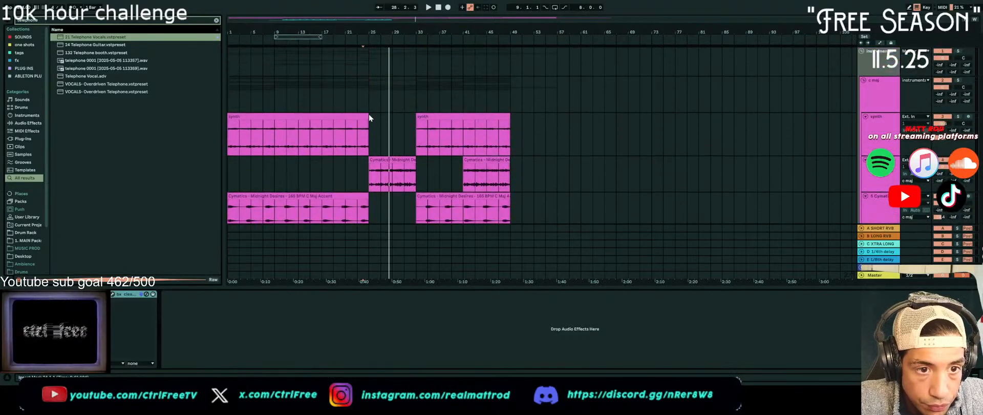
scroll(369, 114, "down", 5)
scroll(369, 117, "down", 4)
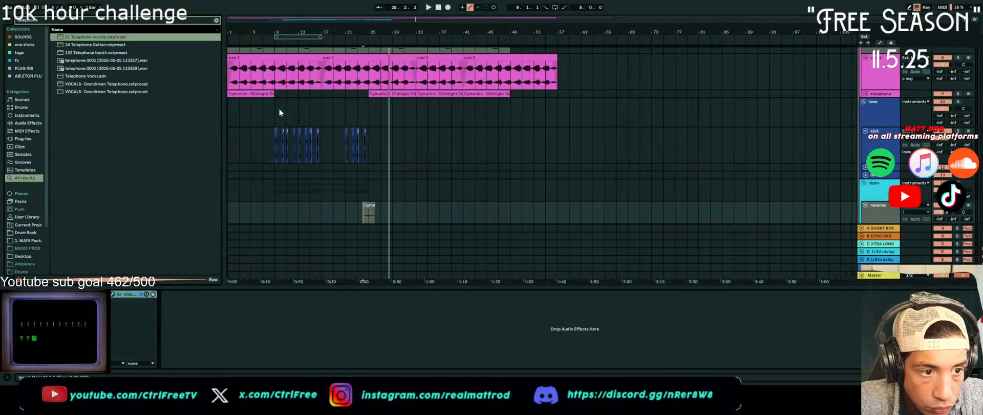
left_click_drag(277, 111, 418, 280)
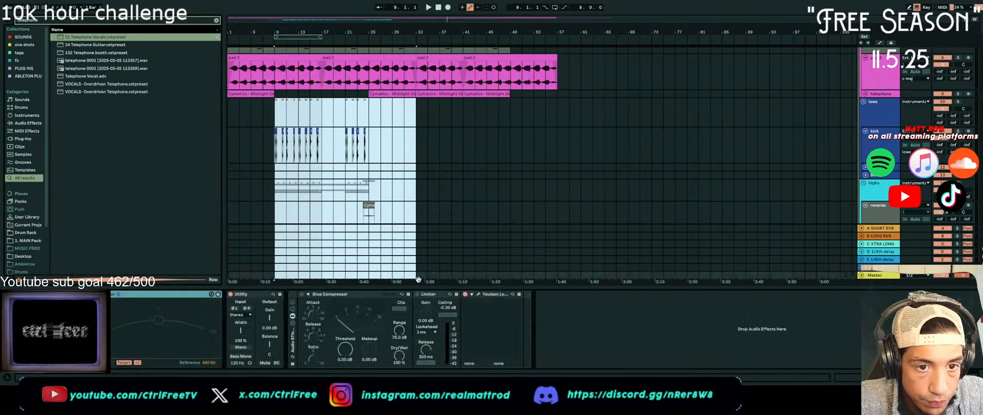
key("ctrl+d")
scroll(413, 177, "down", 3)
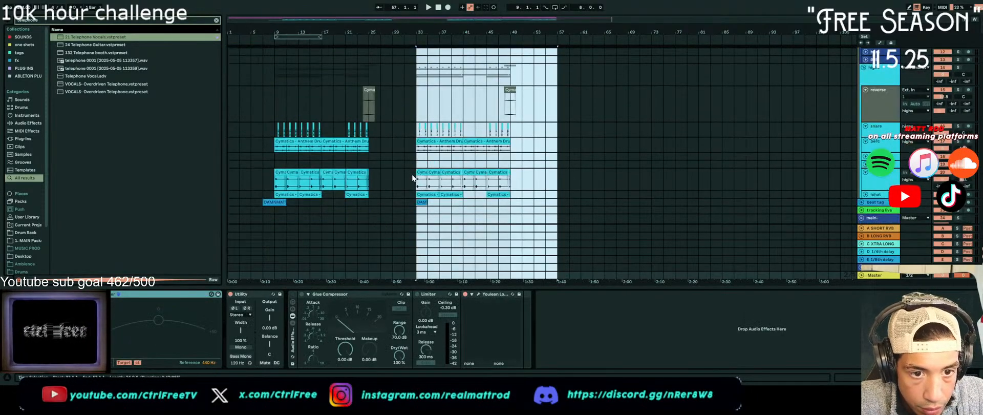
Extend the start of the bells clip at bar 41 back to bar 33
scroll(413, 177, "up", 8)
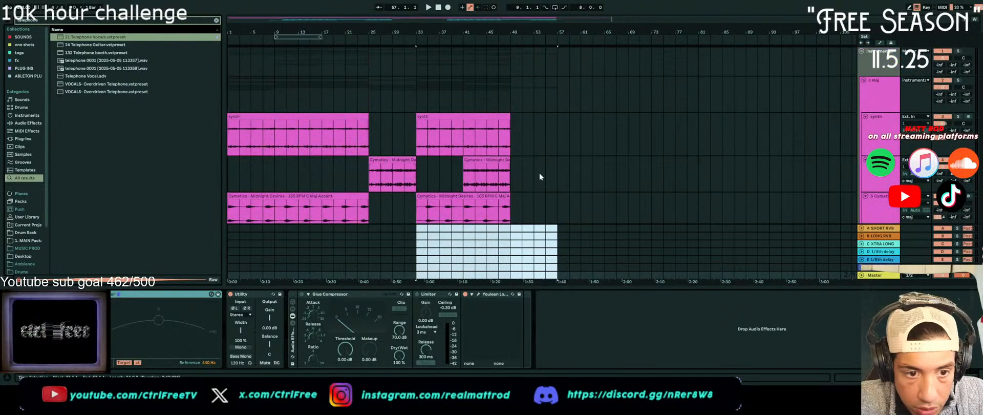
left_click(897, 180)
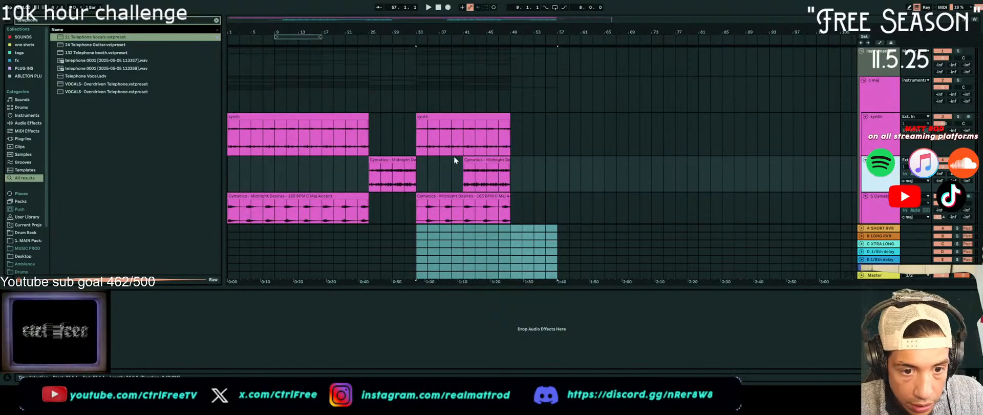
scroll(455, 157, "down", 3)
left_click_drag(463, 113, 417, 114)
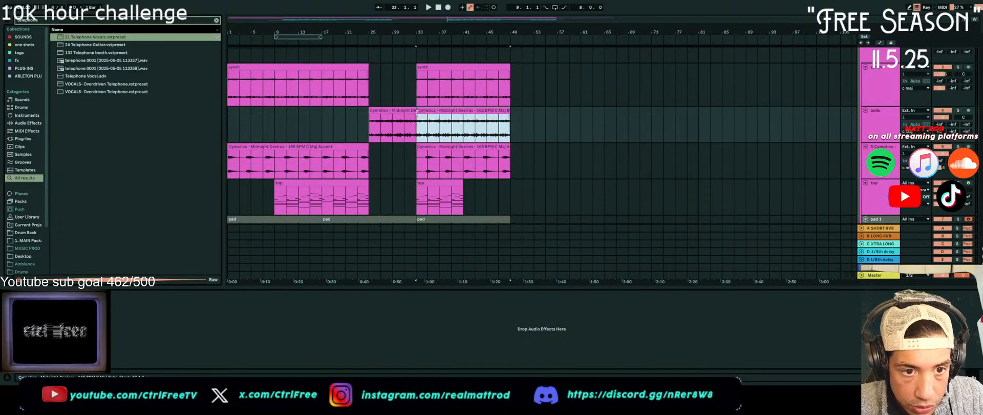
Try removing the top clip from bars 33 to 41 and play the arrangement from bar 33
scroll(424, 167, "down", 1)
left_click(422, 177)
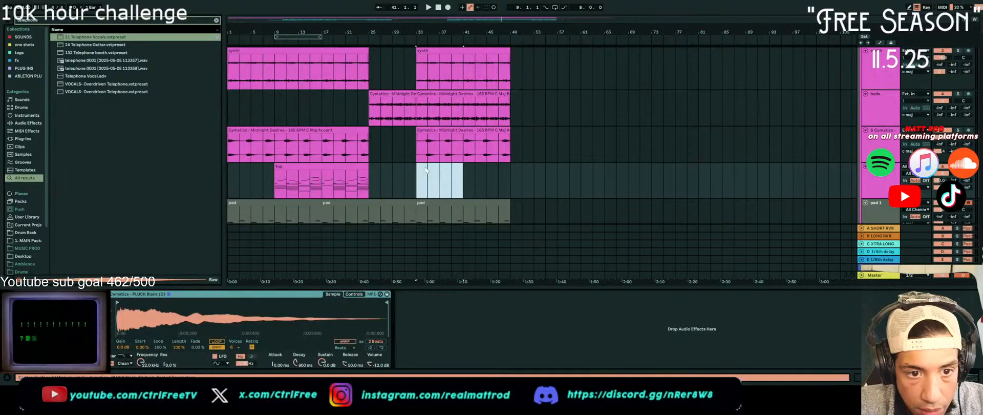
left_click(413, 189)
key("space")
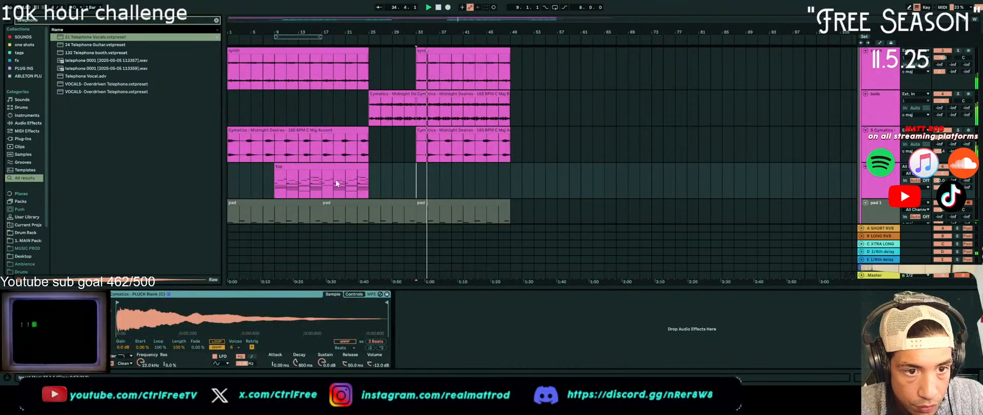
Try extending the bar 25 bells clip to bar 41, and undo both that and the removal of the top clip
left_click(385, 107)
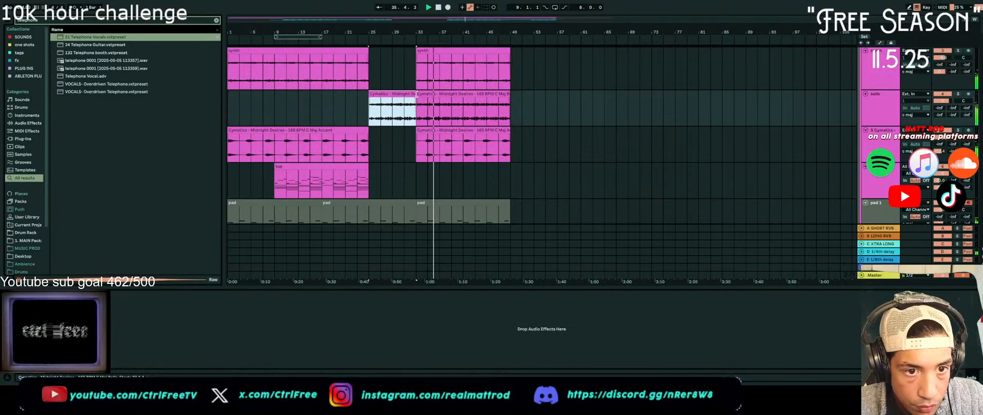
left_click_drag(415, 95, 463, 94)
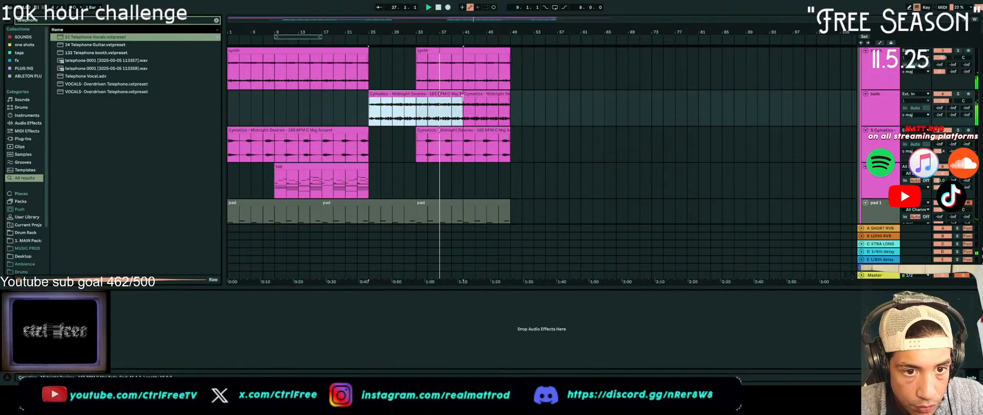
double_click(447, 95)
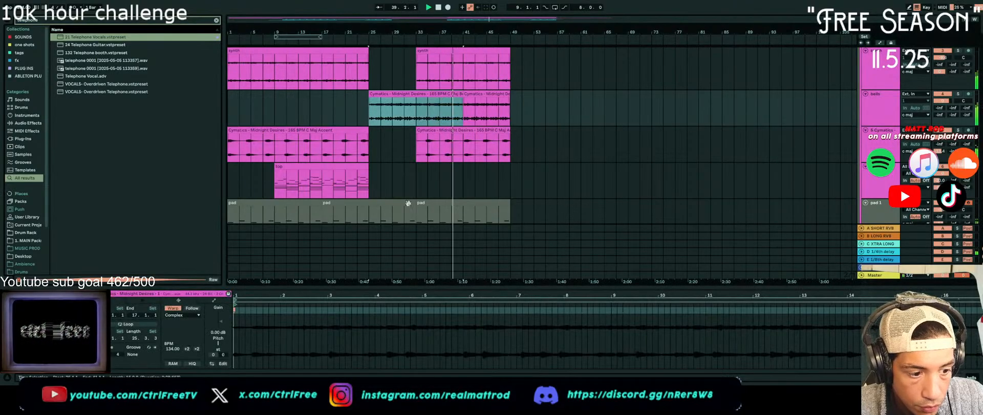
key("ctrl+z")
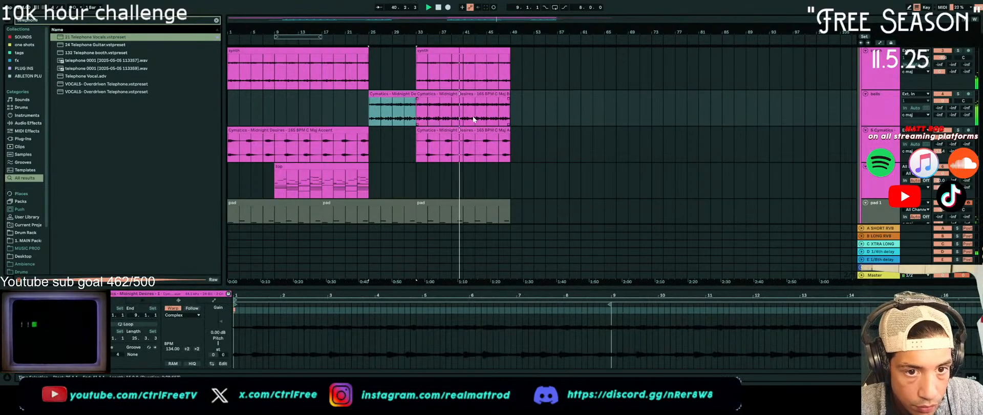
key("ctrl+z")
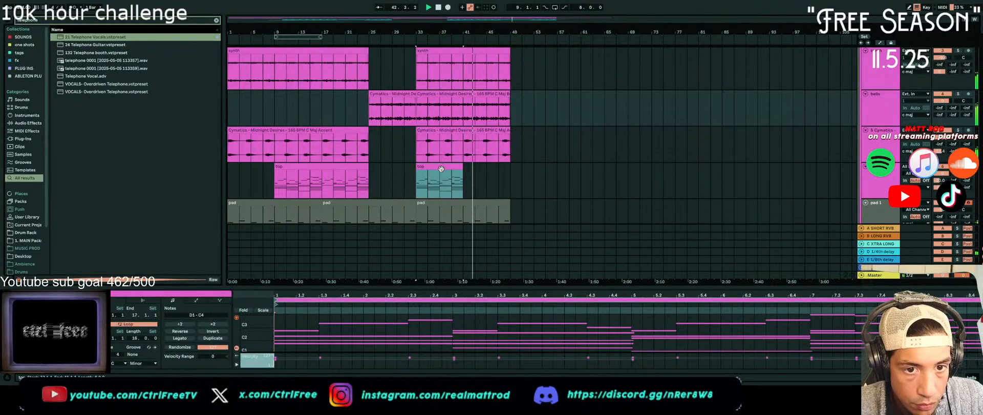
Copy the Phaser-Flanger from the pad 1 track onto the reverse track and play the reverse effect from bar 48
scroll(439, 169, "down", 10)
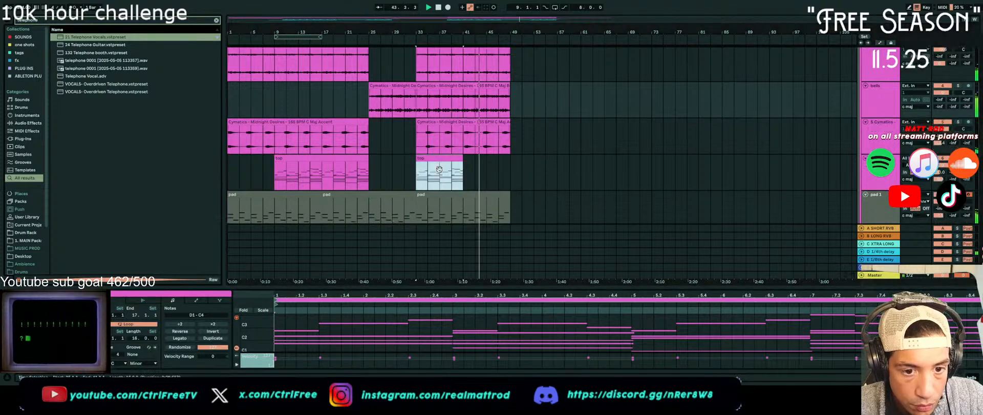
scroll(437, 168, "down", 5)
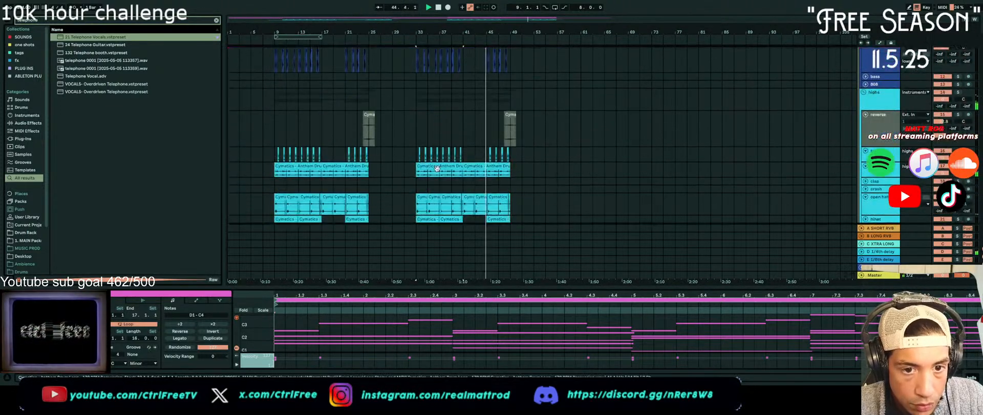
scroll(437, 169, "down", 3)
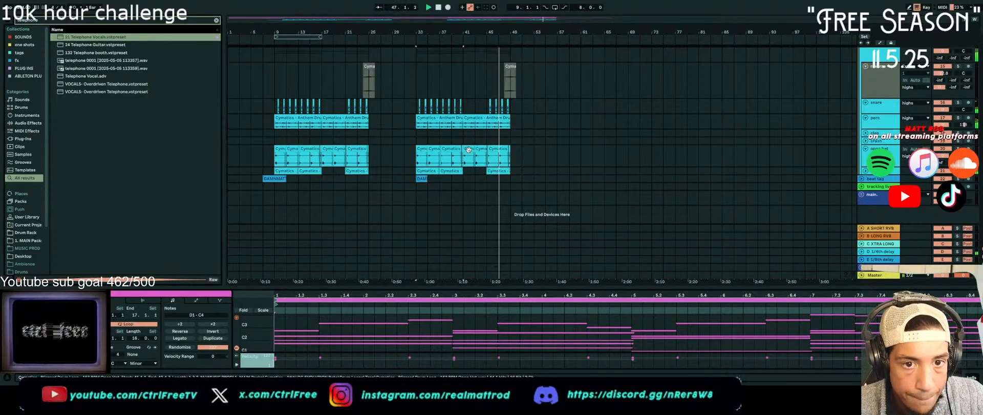
scroll(415, 145, "up", 6)
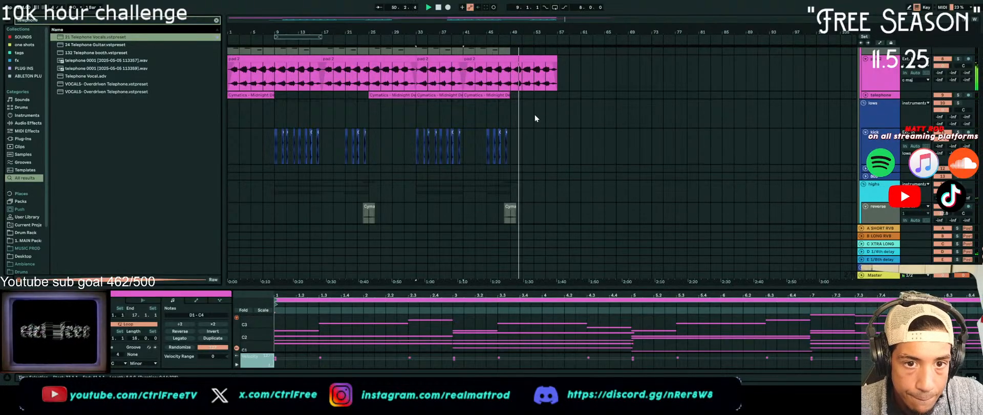
left_click(877, 205)
scroll(863, 158, "up", 4)
scroll(863, 157, "up", 1)
left_click(889, 169)
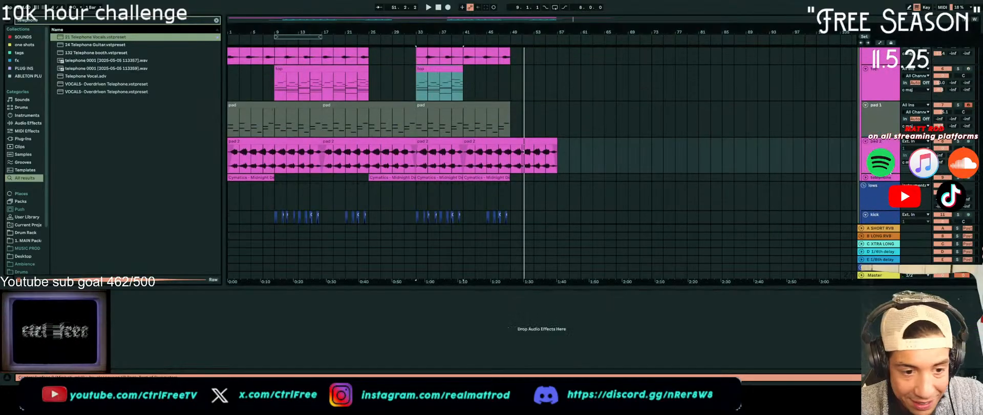
left_click(882, 124)
scroll(583, 135, "down", 4)
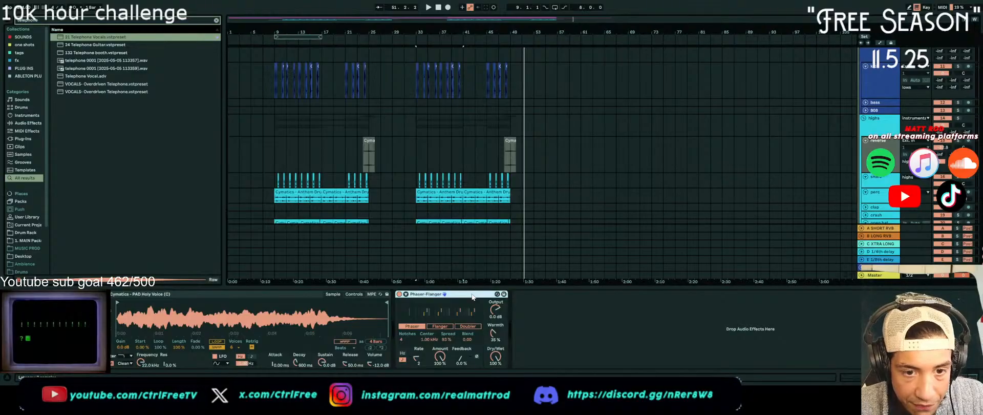
left_click(882, 157)
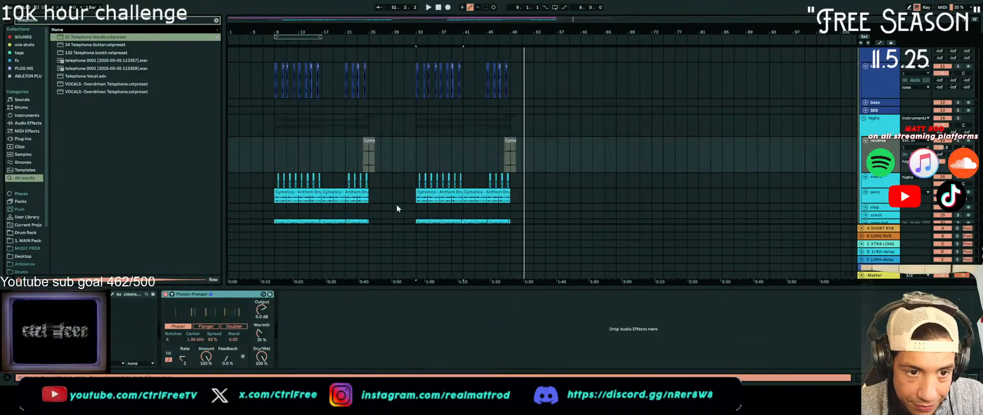
left_click(508, 155)
key("space")
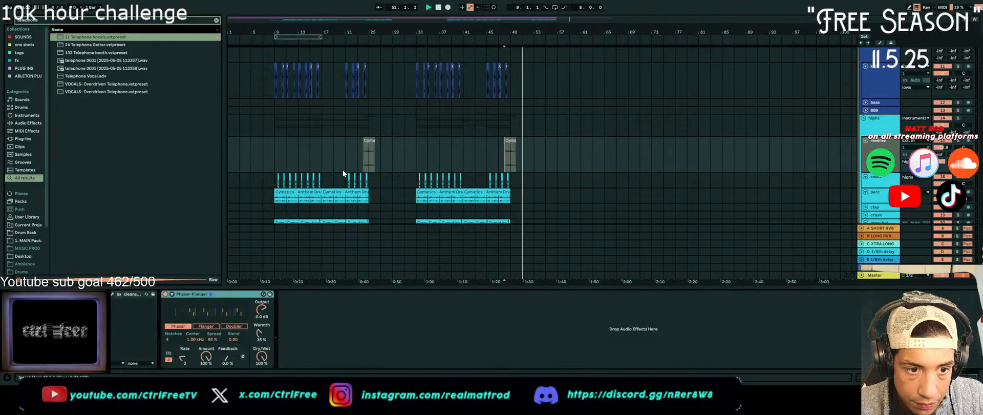
Try a copy of the reverse effect clip at bar 8, move it to bar 9 while auditioning, and delete it
left_click(368, 157)
key("space")
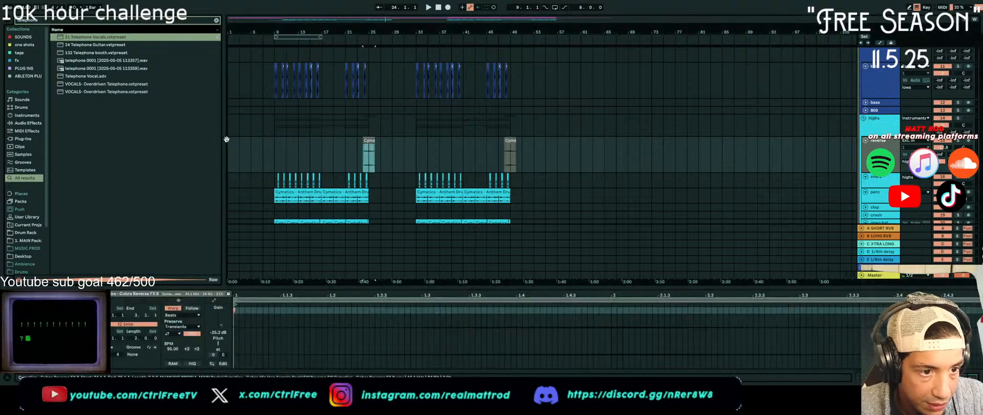
left_click_drag(368, 152, 275, 146)
key("space")
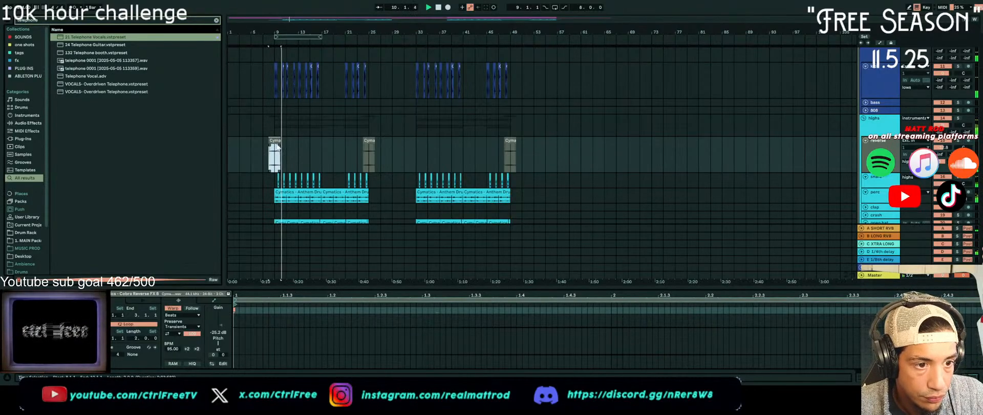
left_click_drag(276, 141, 282, 142)
key("space")
key("space")
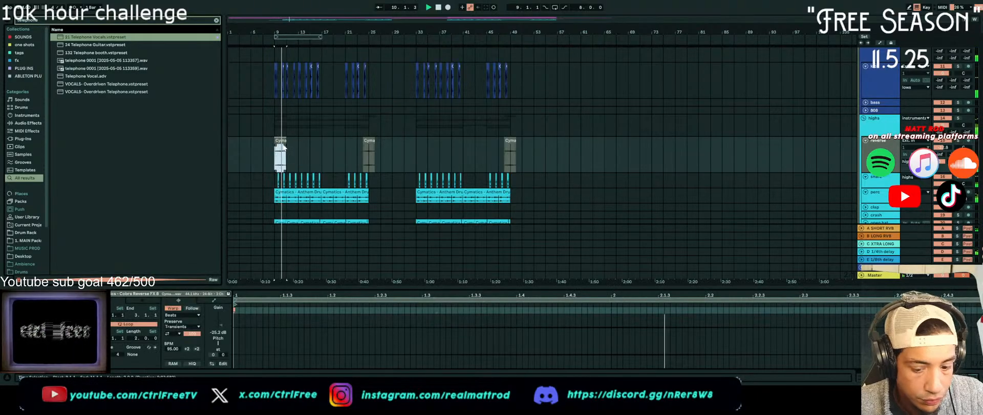
key("Delete")
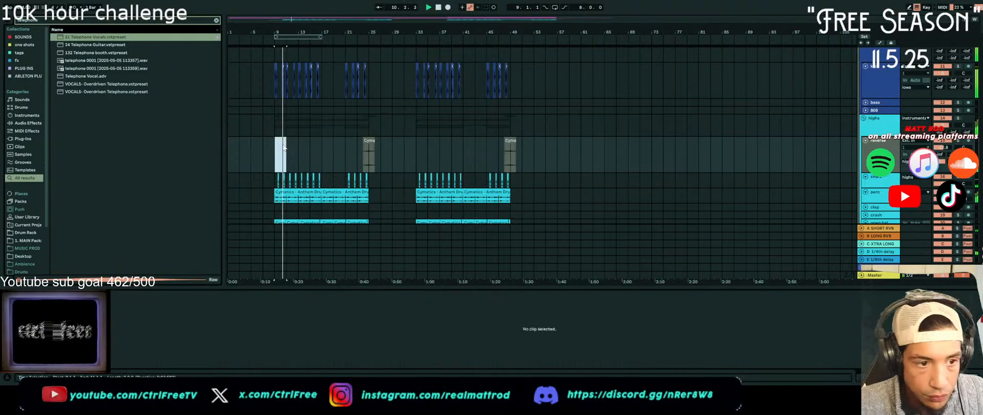
Search the library for "reverse crash" and preview Cymbal Crash Reverse Gnirob R and Cymbal Crash Reverse Gnirob
left_click(217, 20)
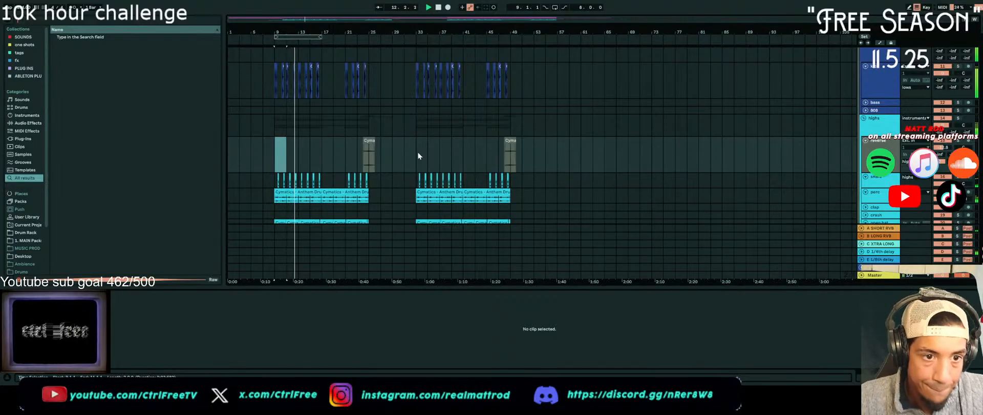
scroll(303, 152, "up", 3)
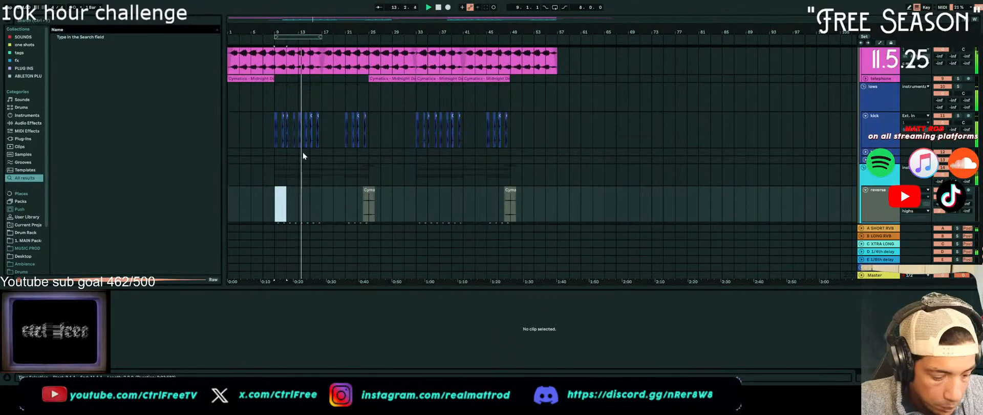
type("reverse crash")
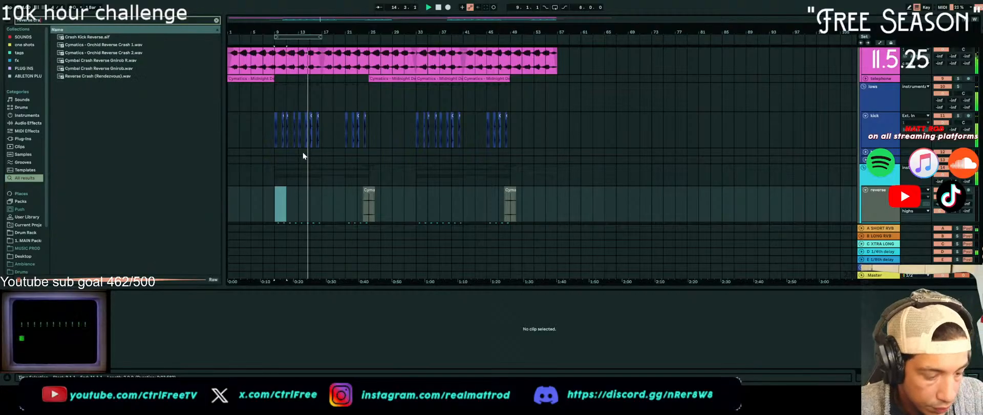
left_click(141, 60)
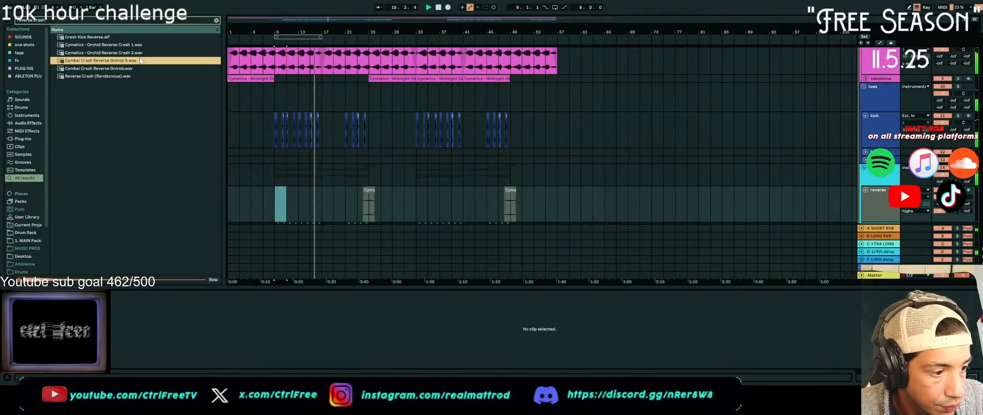
left_click(131, 68)
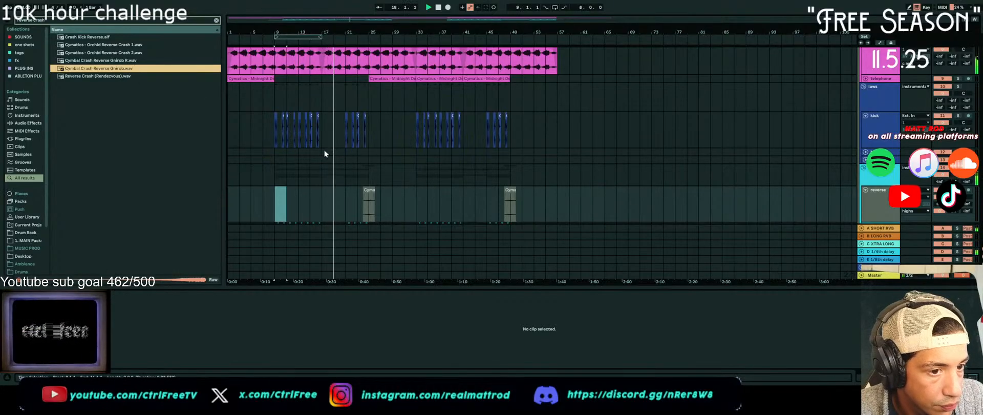
Add an audio track below the reverse track and place Cymbal Crash Reverse Gnirob on it from bar 7 to bar 9
scroll(623, 201, "down", 3)
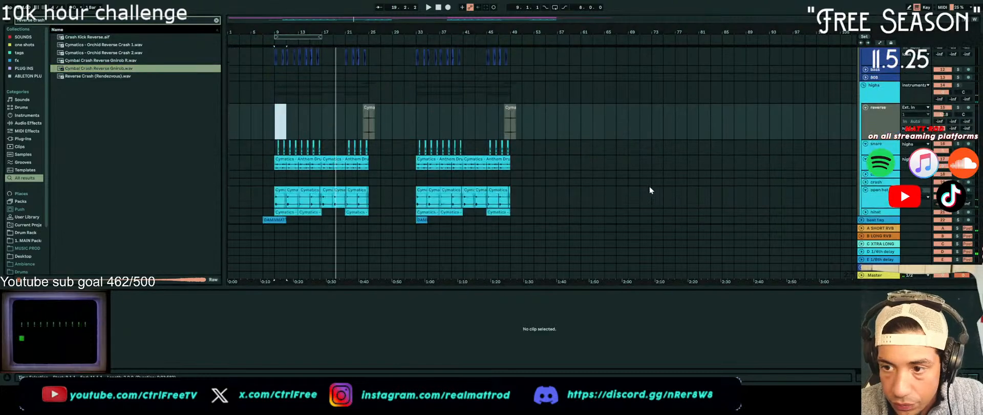
left_click(882, 127)
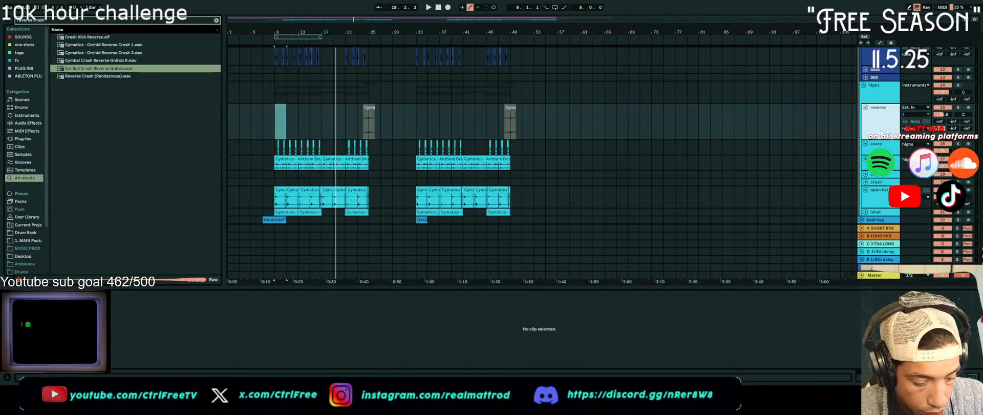
key("ctrl+t")
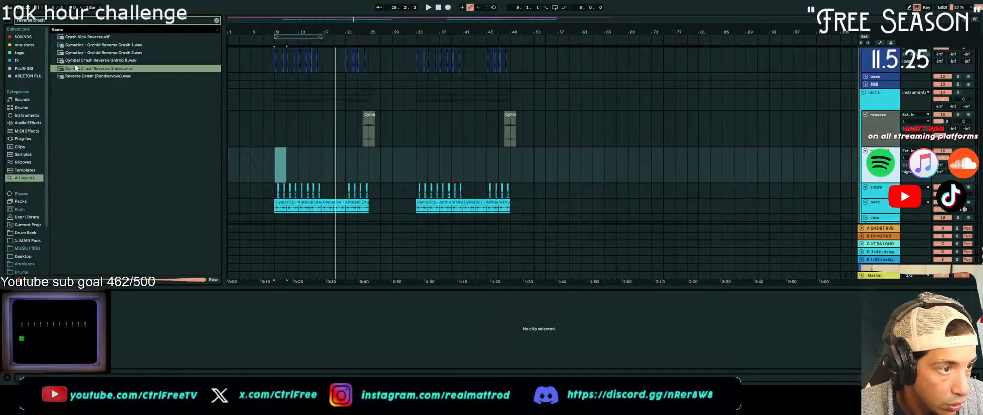
left_click_drag(66, 68, 244, 111)
left_click_drag(272, 168, 266, 165)
key("space")
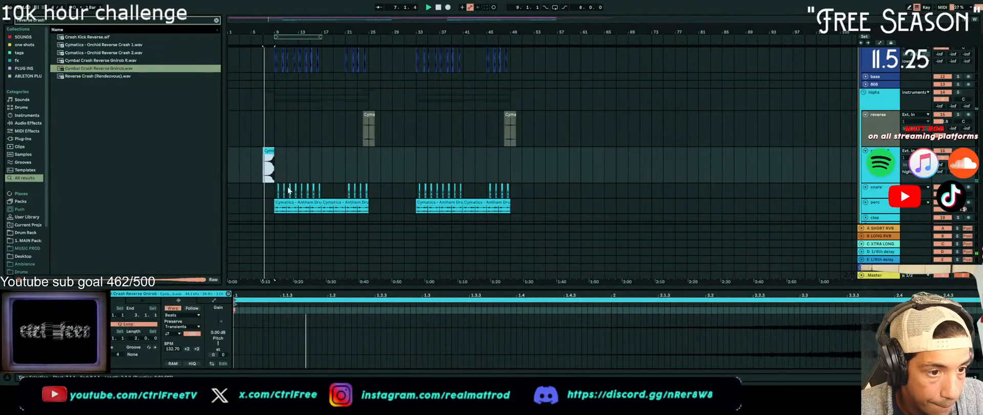
Set the reverse crash clip's gain to -16.2 dB while auditioning the transition into bar 9
scroll(288, 187, "down", 2)
scroll(288, 184, "down", 2)
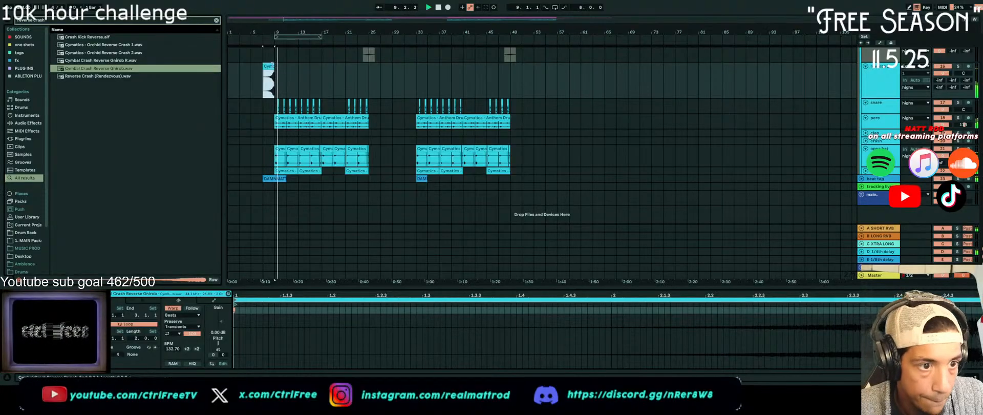
left_click_drag(222, 322, 222, 331)
key("space")
key("space")
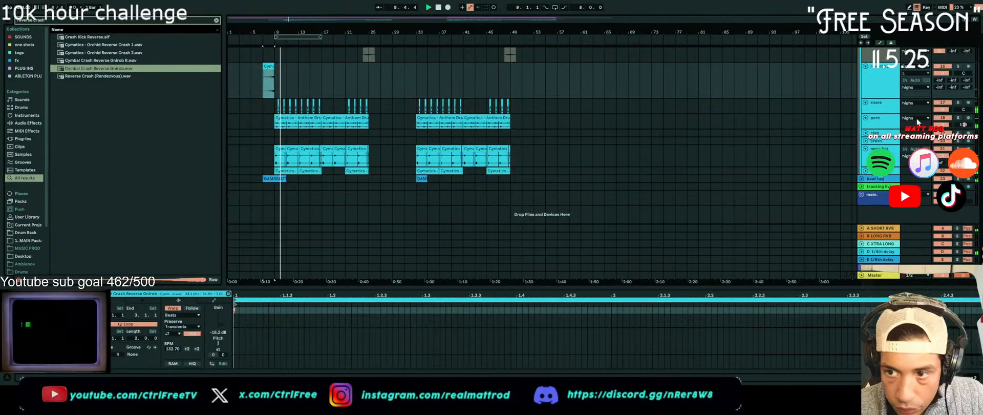
Search the library for "crash" and preview several samples, including Crash Bluesbreak and Crash Crack 1
left_click(885, 142)
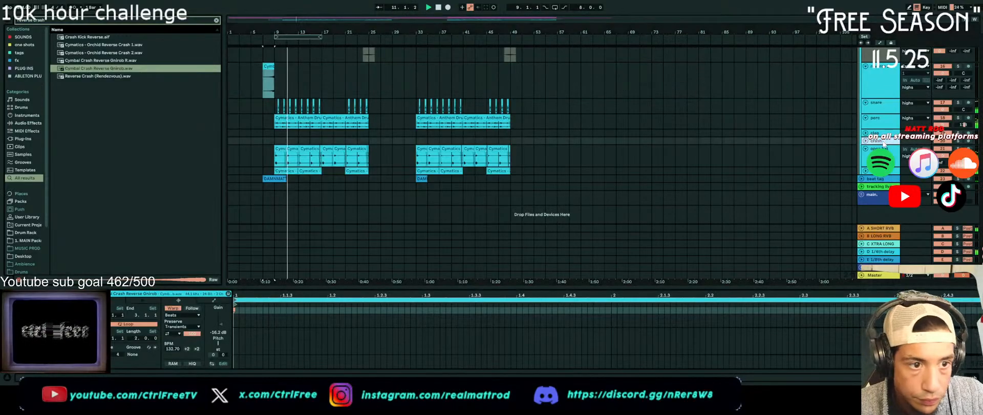
key("ctrl+f")
type("crash")
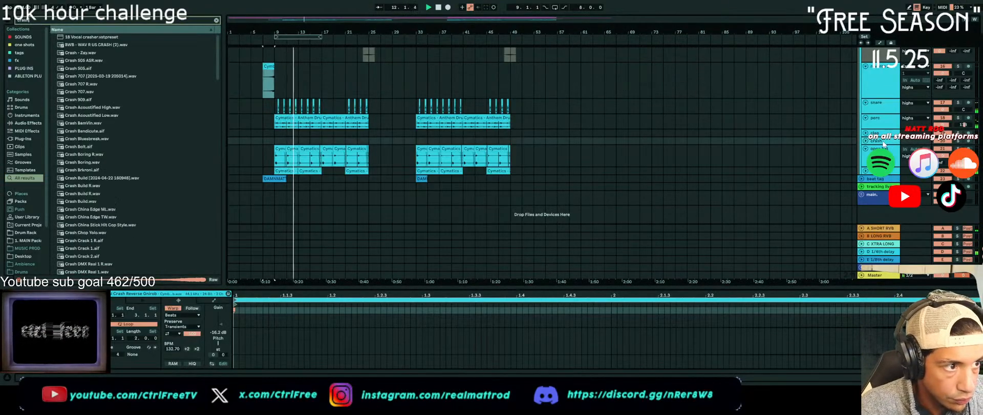
left_click(97, 139)
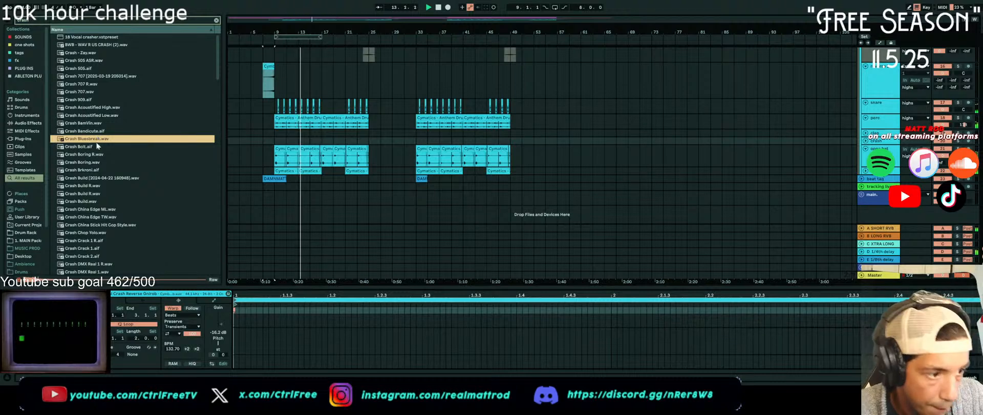
left_click(94, 170)
left_click(104, 248)
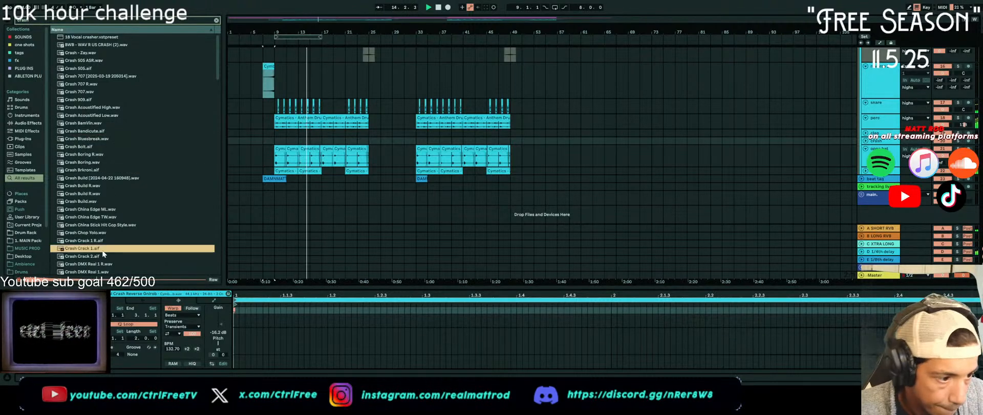
scroll(103, 251, "down", 3)
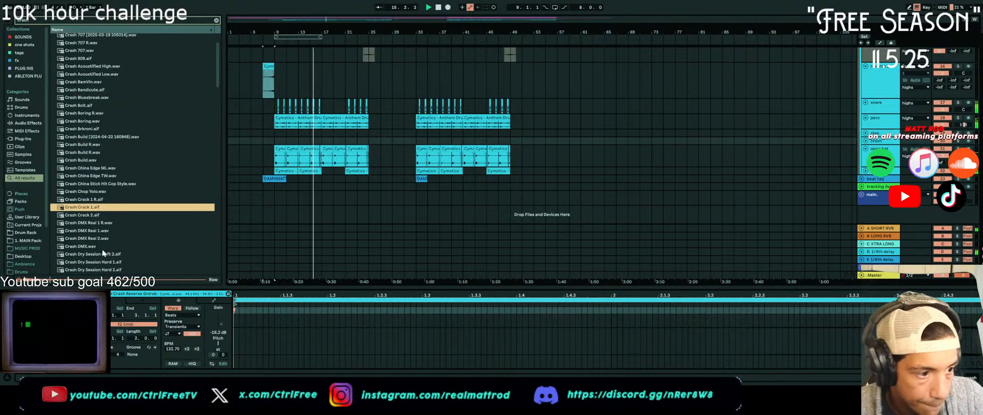
Place Crash Crack 1 at bar 9 on the crash track with -6.09 dB gain, and lower the reverse crash clip's gain further
left_click_drag(88, 210, 274, 141)
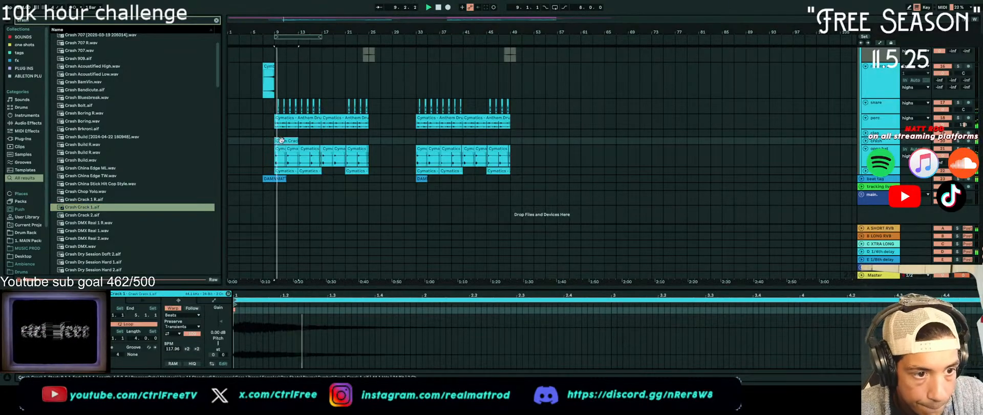
mouse_move(219, 315)
left_mouse_down()
mouse_move(220, 336)
mouse_move(219, 327)
left_mouse_up()
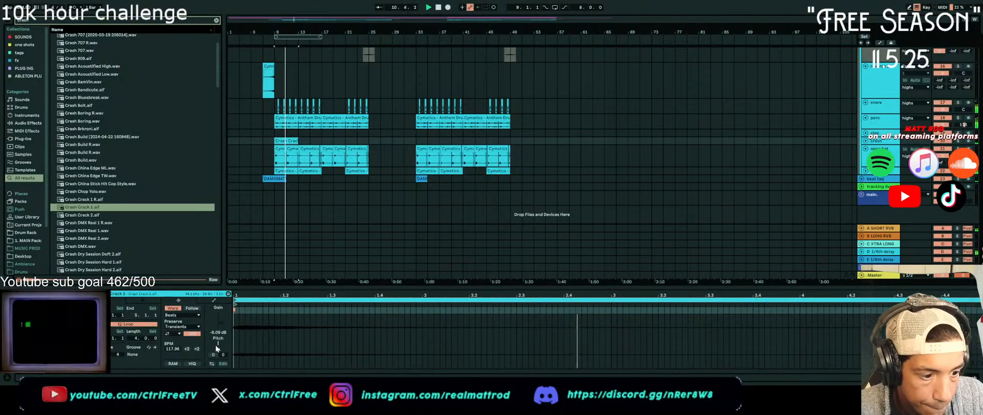
left_click(263, 97)
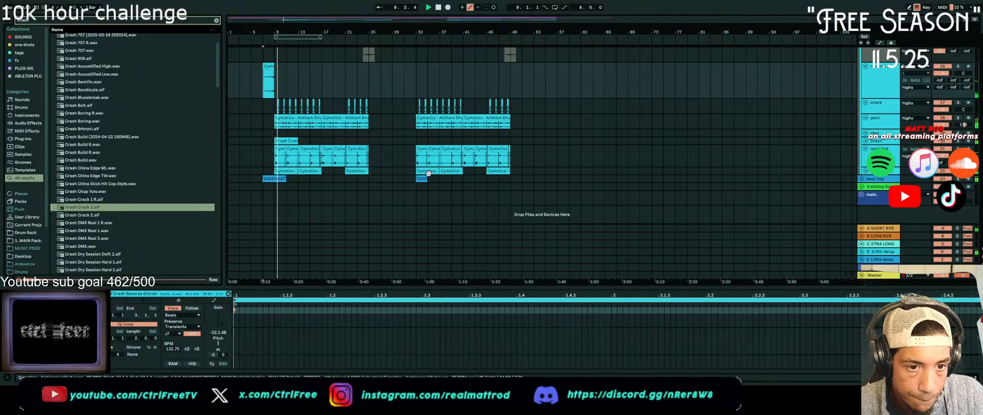
Copy the Crash Crack 1 clip to bar 33 and the reverse crash clip to bar 31 for the second drum section
left_click(293, 141)
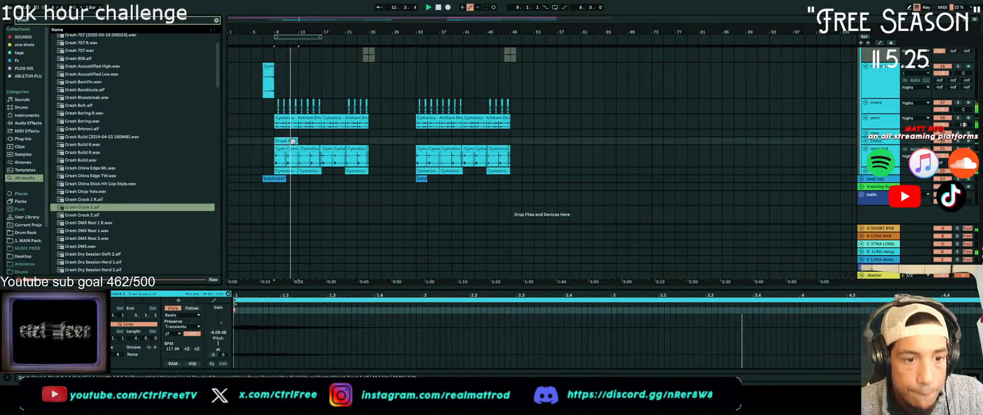
left_click_drag(293, 141, 432, 140)
left_click_drag(269, 66, 435, 88)
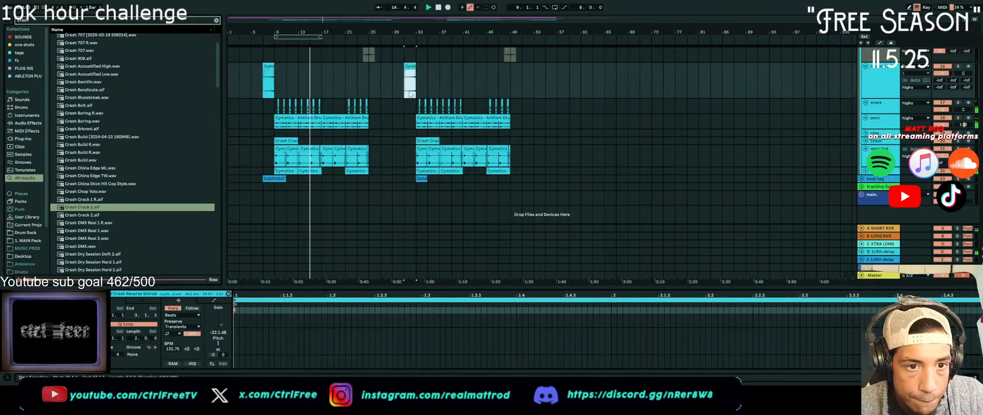
scroll(409, 89, "up", 3)
scroll(409, 89, "down", 3)
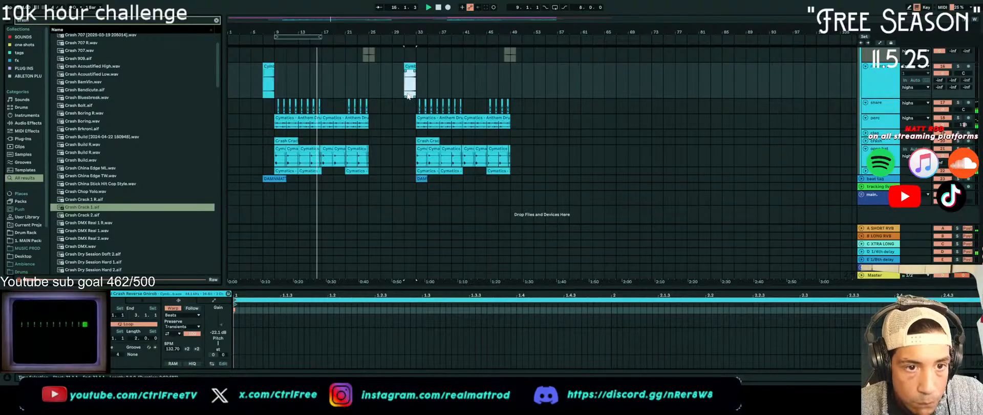
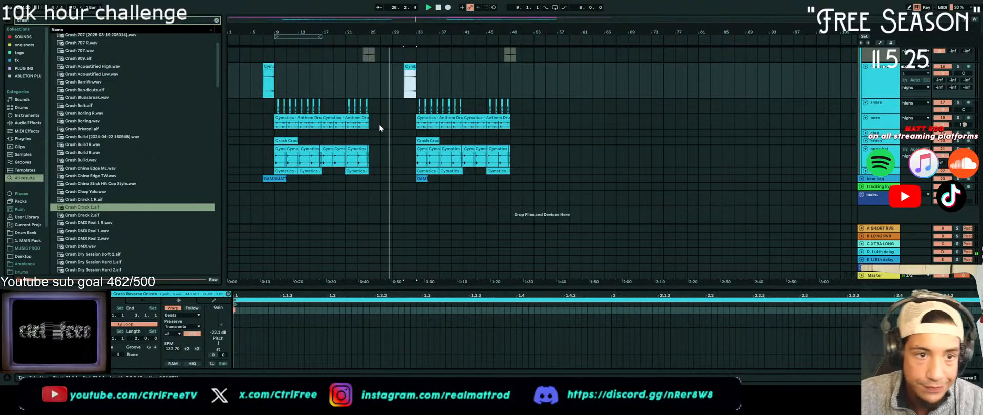
Review the arrangement during playback from bar 28 into the second drum section, and make the crash track's lane slightly taller
scroll(391, 121, "up", 1)
scroll(392, 122, "up", 10)
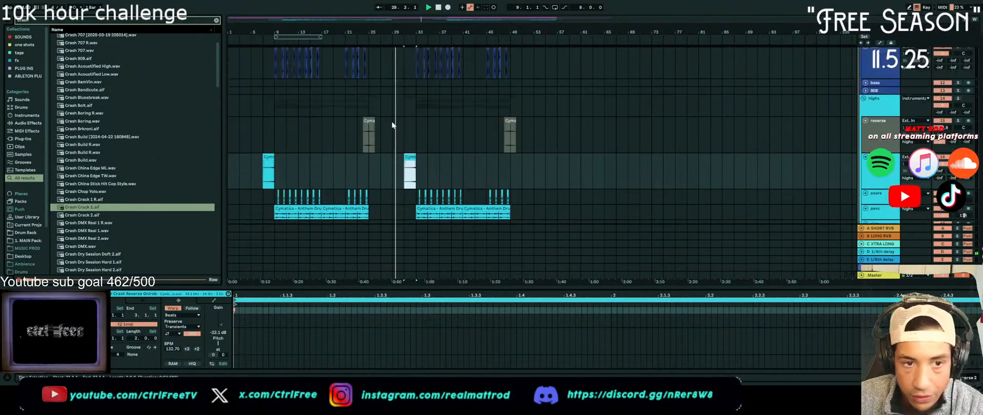
scroll(388, 116, "up", 10)
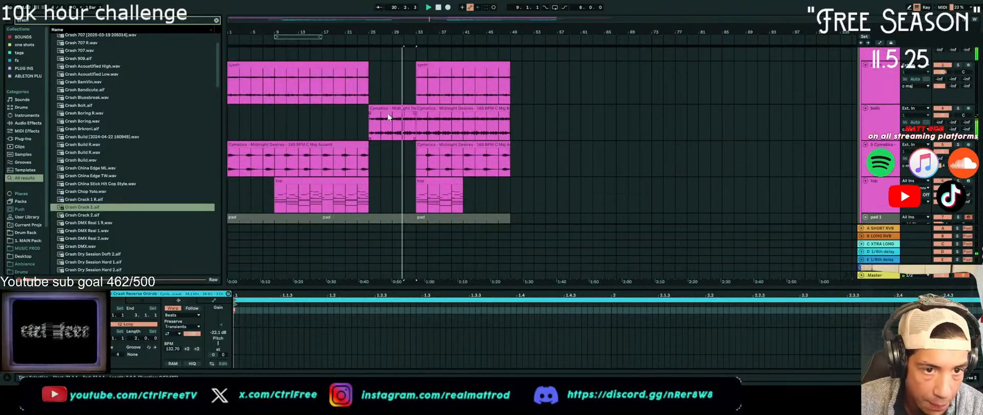
scroll(425, 120, "down", 5)
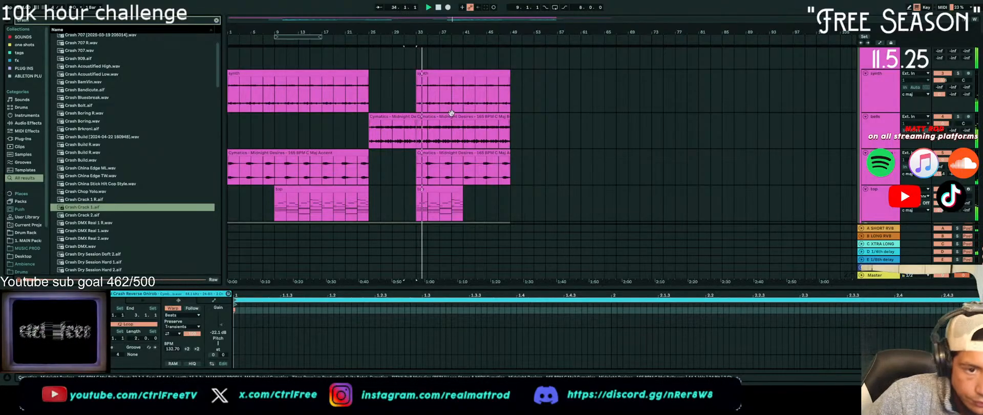
scroll(451, 107, "down", 10)
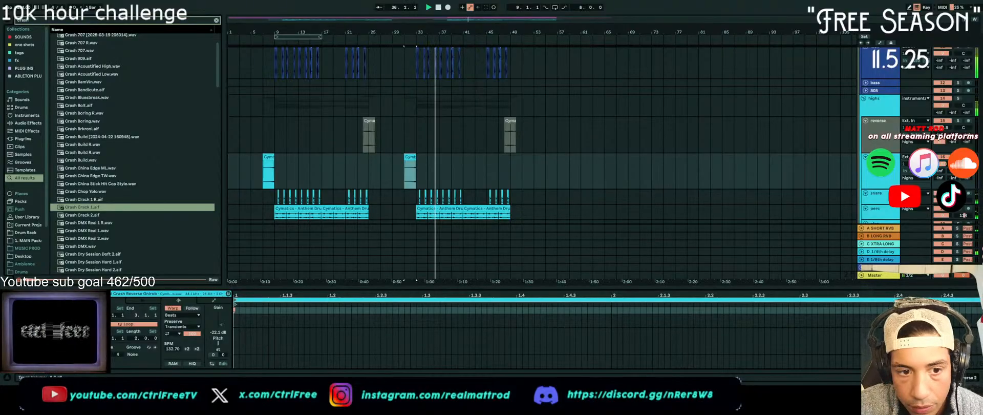
scroll(943, 164, "down", 5)
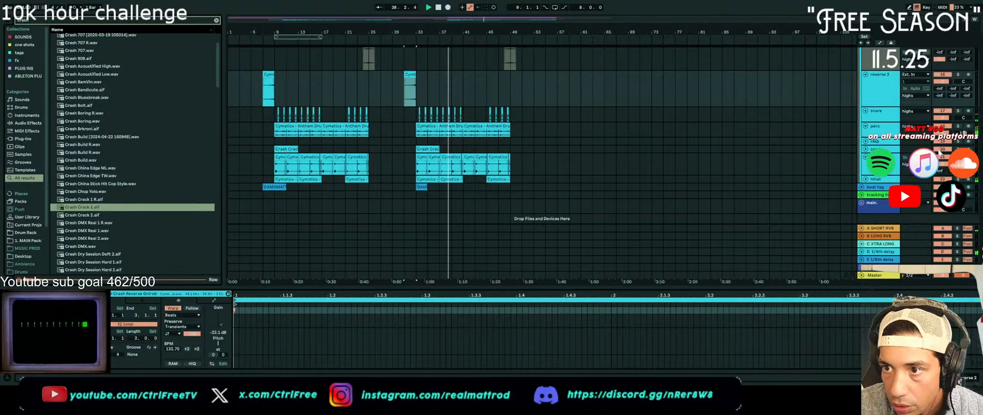
left_click_drag(941, 152, 942, 160)
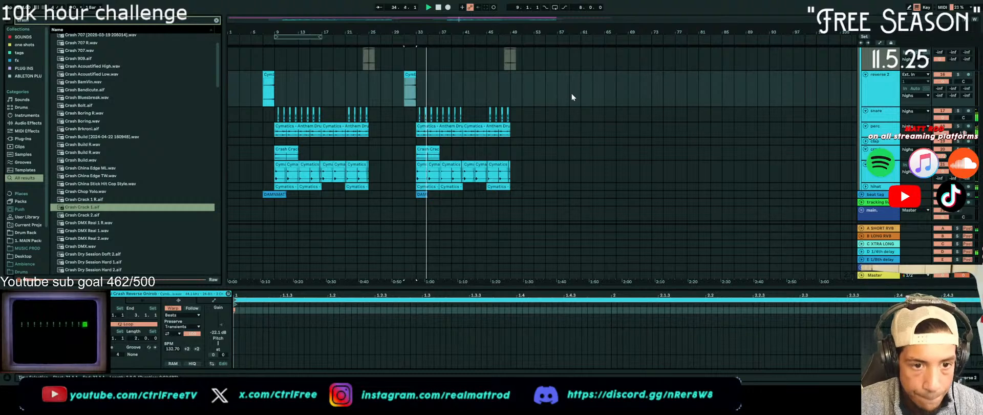
Show the effect chain of the lows group with its Saturator and Glue Compressor
scroll(537, 110, "up", 5)
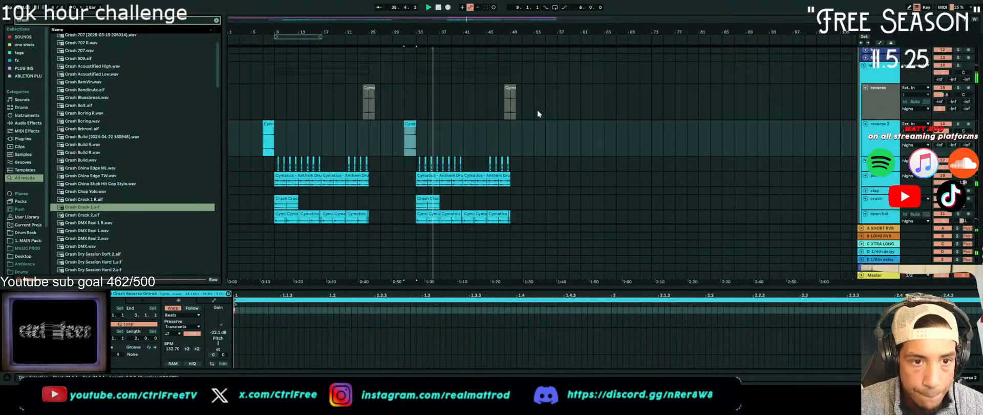
left_click(890, 126)
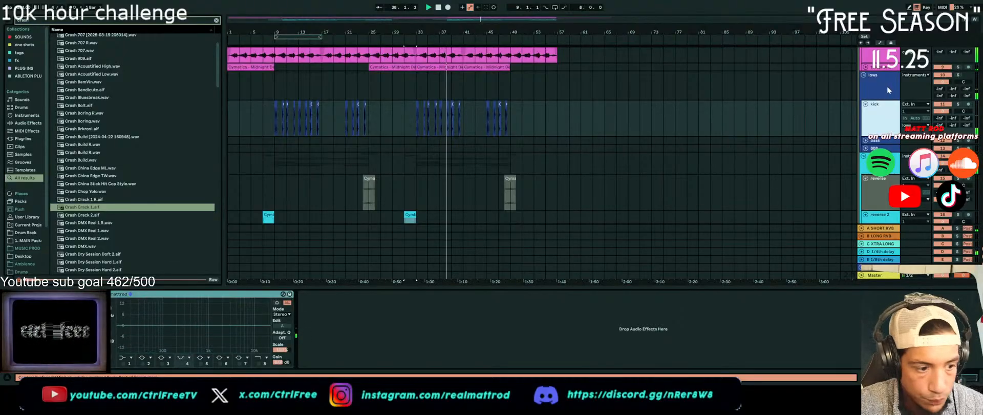
left_click(889, 122)
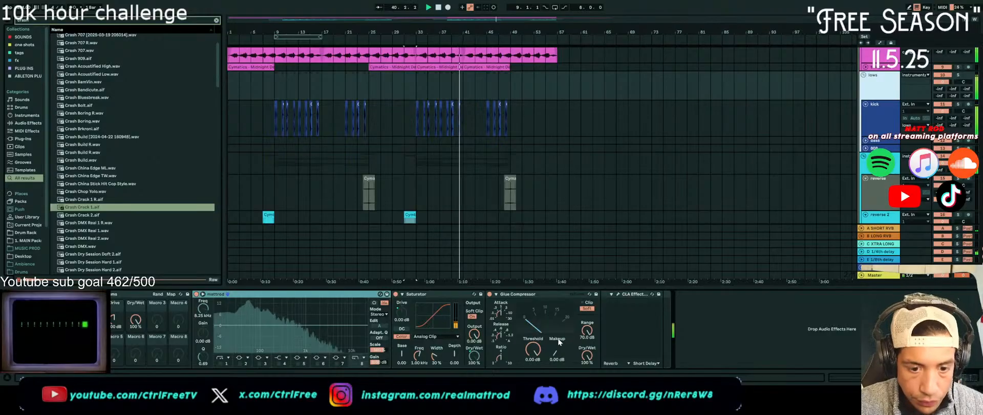
Search the library for "bass loop" and preview Cymatics - Oracle West Coast Melody Loop 4 - 99 BPM A Min Bass
left_click(495, 281)
type("bas")
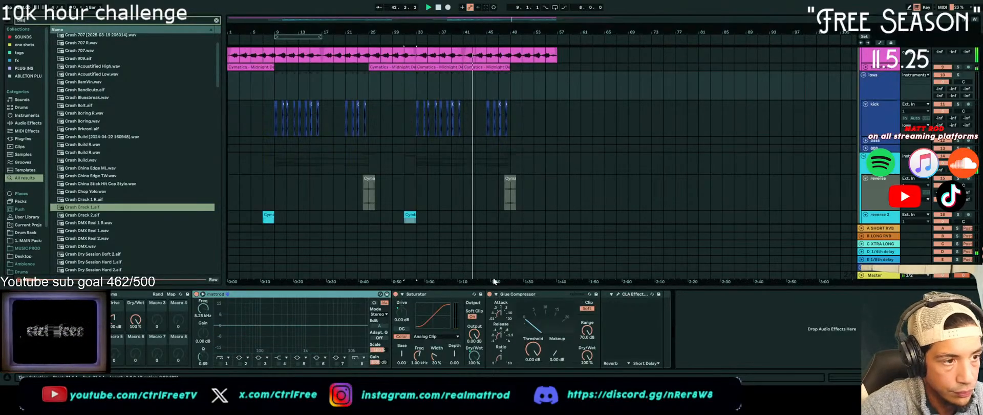
type("s")
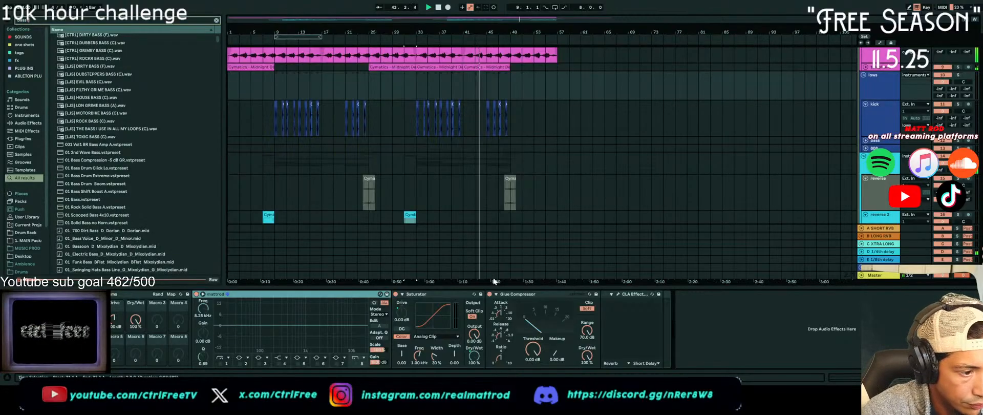
type(" loop")
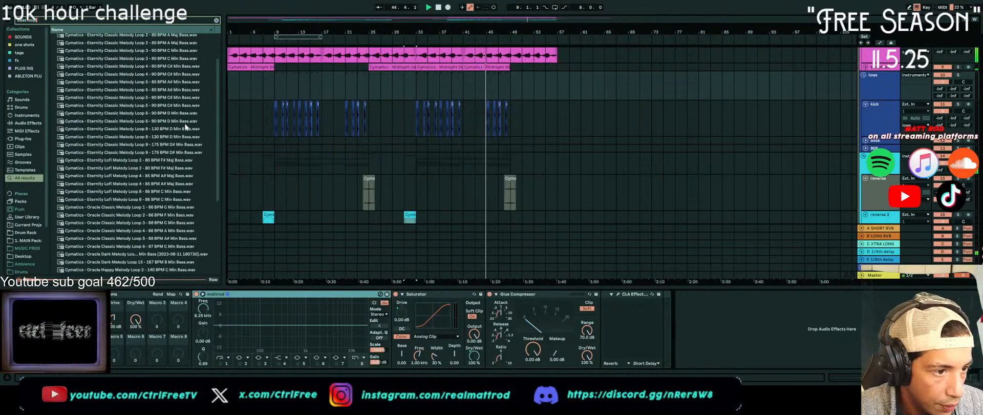
scroll(183, 150, "down", 3)
scroll(184, 158, "down", 2)
scroll(184, 185, "down", 3)
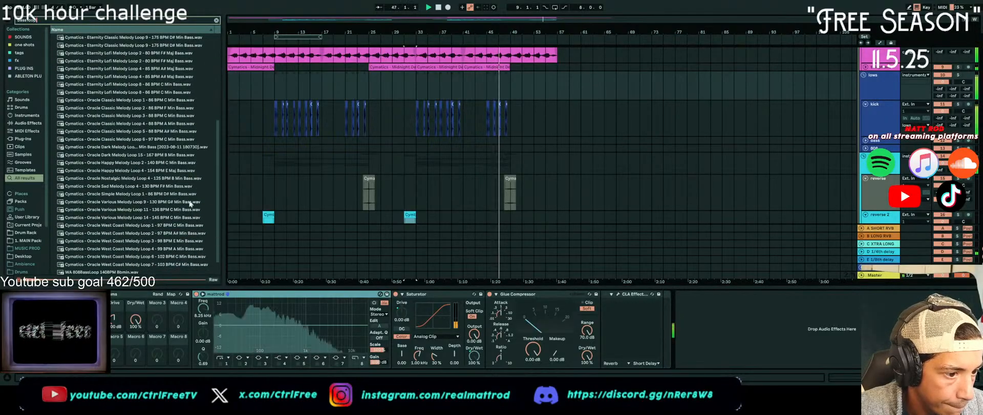
scroll(184, 201, "down", 1)
left_click(199, 231)
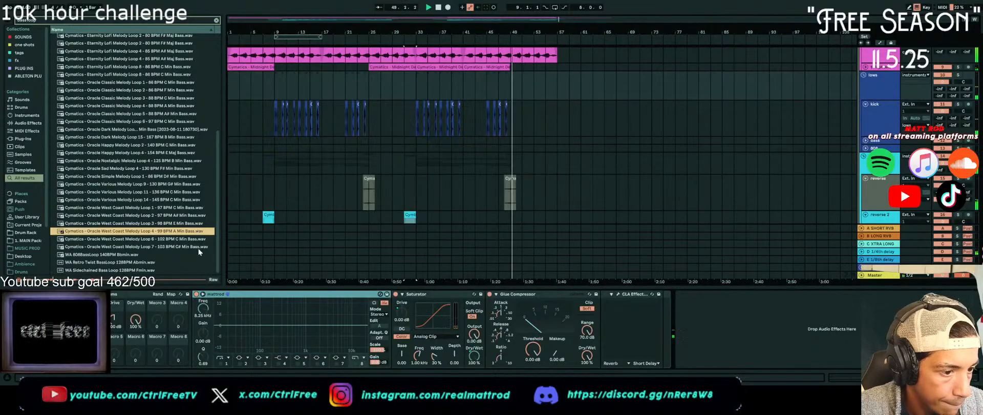
Compare the A minor bass loops Oracle Classic Melody Loop 4 and Oracle West Coast Melody Loop 4 against the beat
scroll(154, 205, "up", 10)
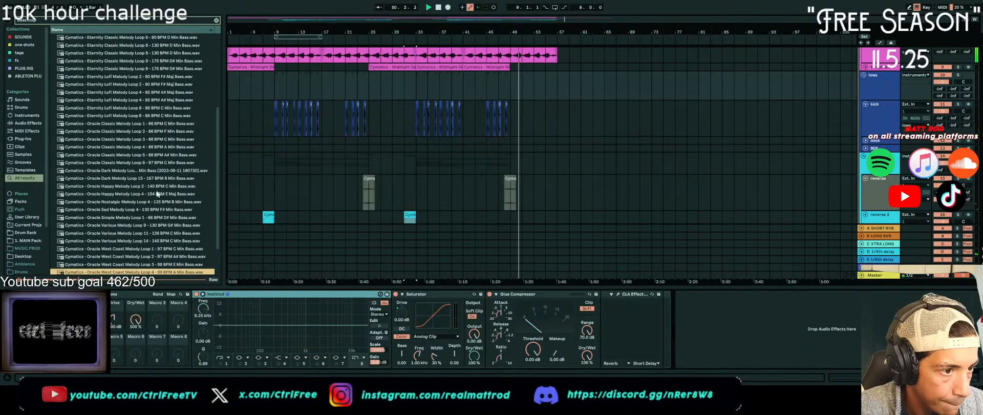
scroll(179, 165, "up", 2)
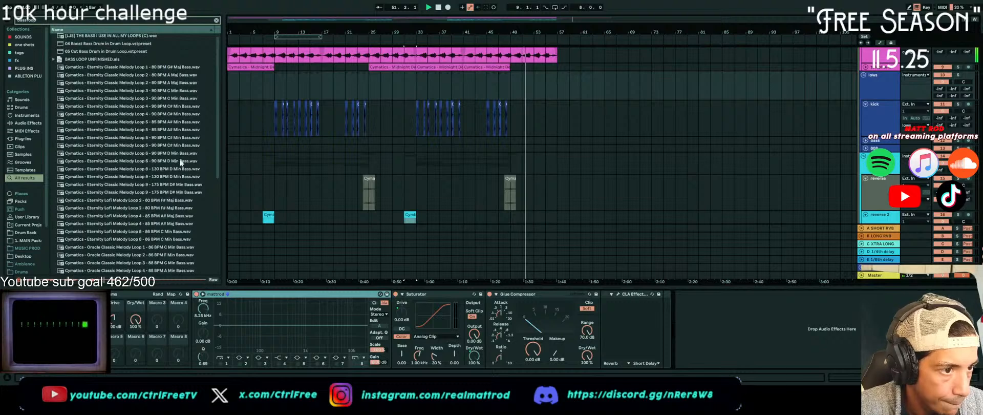
scroll(132, 101, "up", 1)
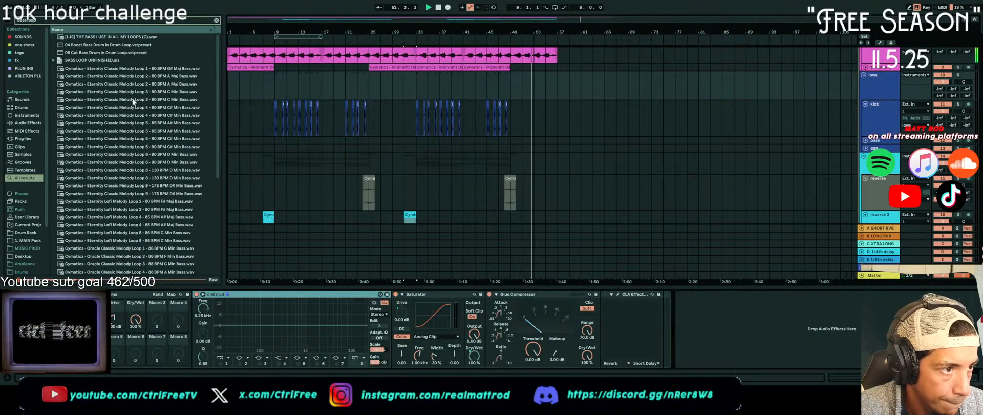
scroll(132, 99, "down", 2)
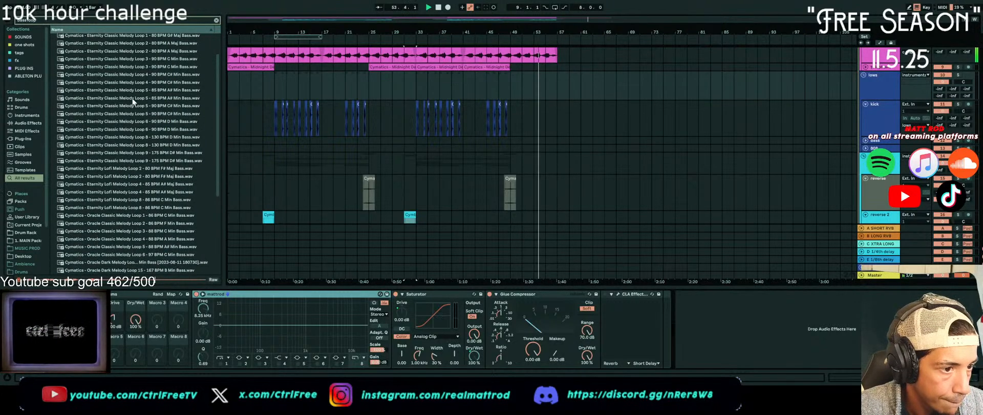
left_click(177, 240)
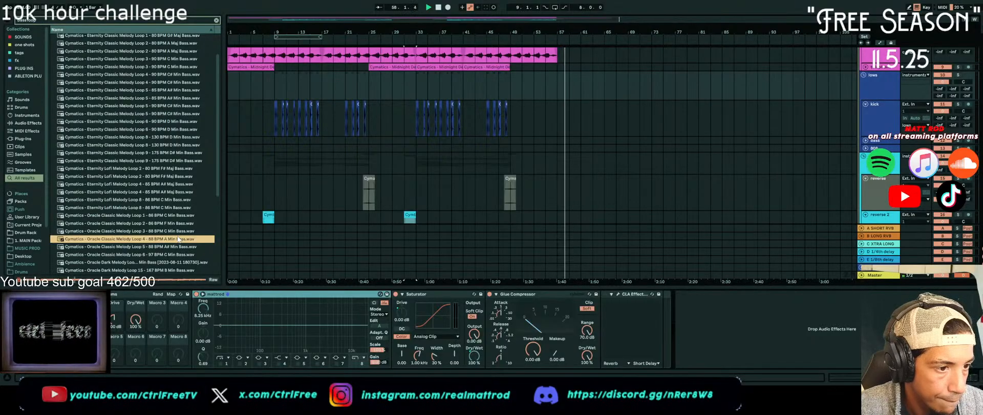
scroll(178, 239, "down", 5)
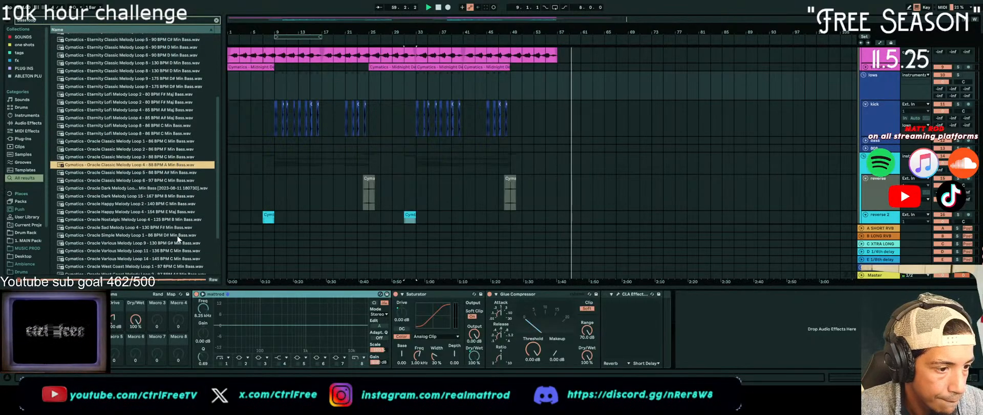
scroll(177, 237, "down", 4)
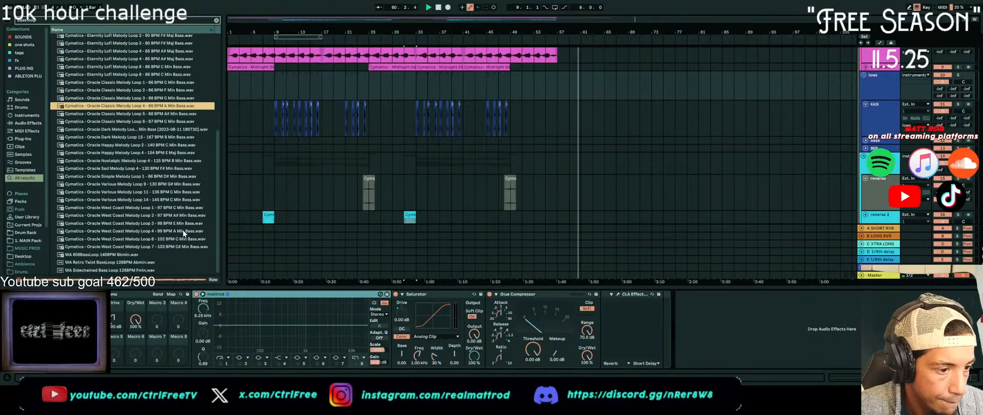
left_click(184, 232)
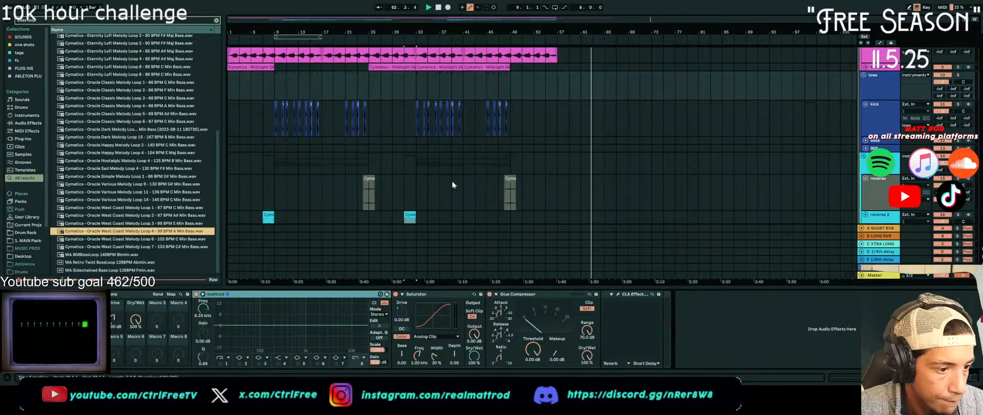
key("space")
key("space")
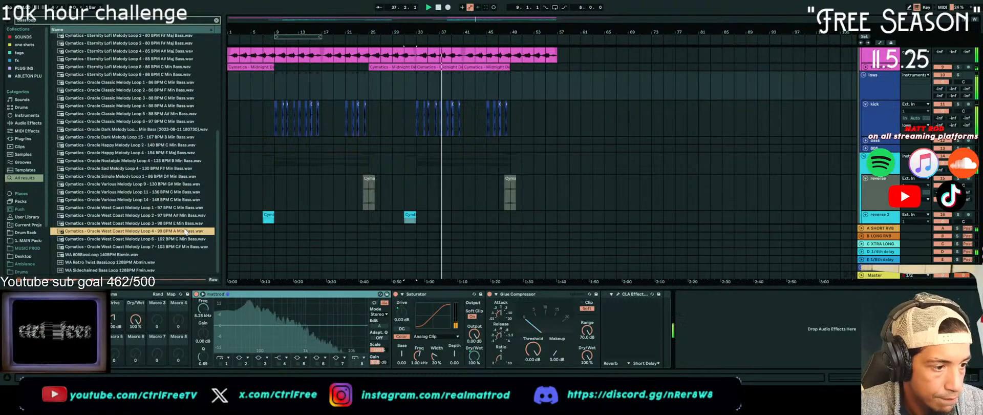
Try the Oracle West Coast Melody Loop 4 bass sample on the bass track at bar 9, and delete the clip after auditioning it
left_click_drag(186, 231, 275, 141)
key("space")
key("space")
scroll(290, 143, "up", 1)
scroll(290, 145, "up", 1)
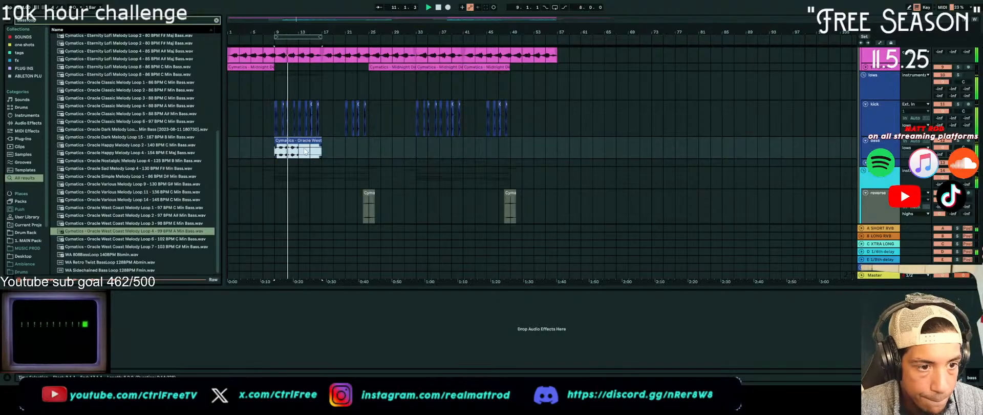
left_click(311, 145)
left_click(310, 143)
key("Delete")
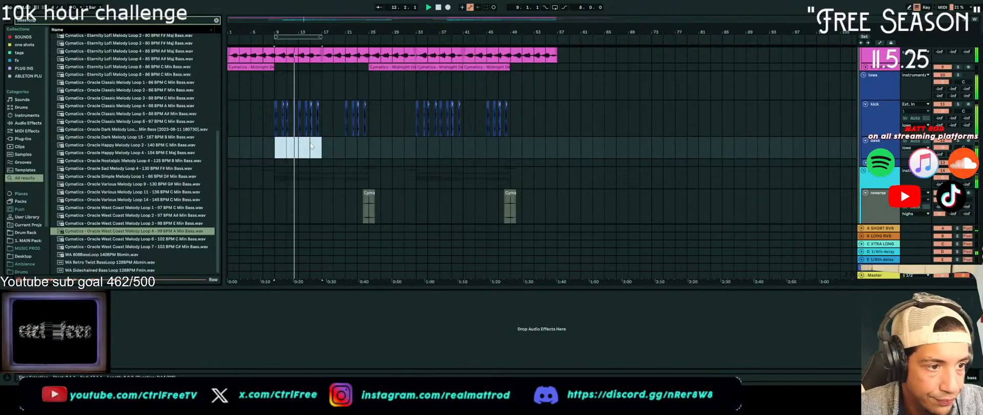
Set the Glue Compressor threshold on the group above c maj to -7.82 dB while playing the song from bar 1
scroll(447, 146, "down", 2)
scroll(871, 179, "up", 5)
left_click(877, 69)
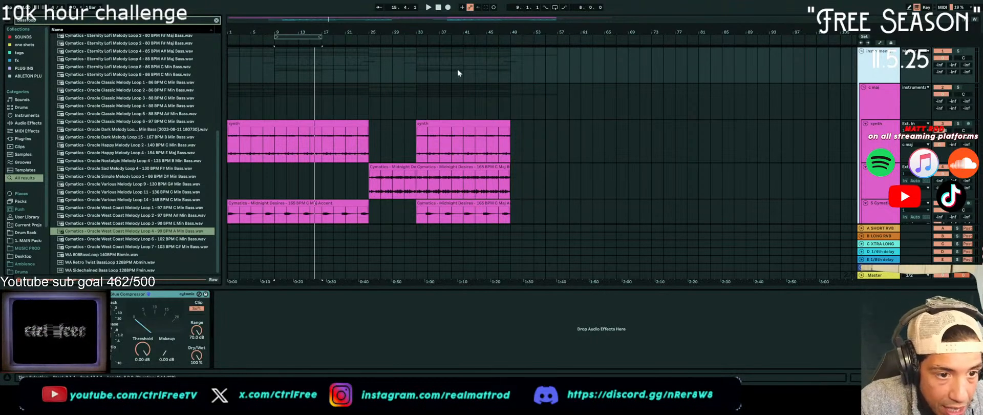
left_click(228, 78)
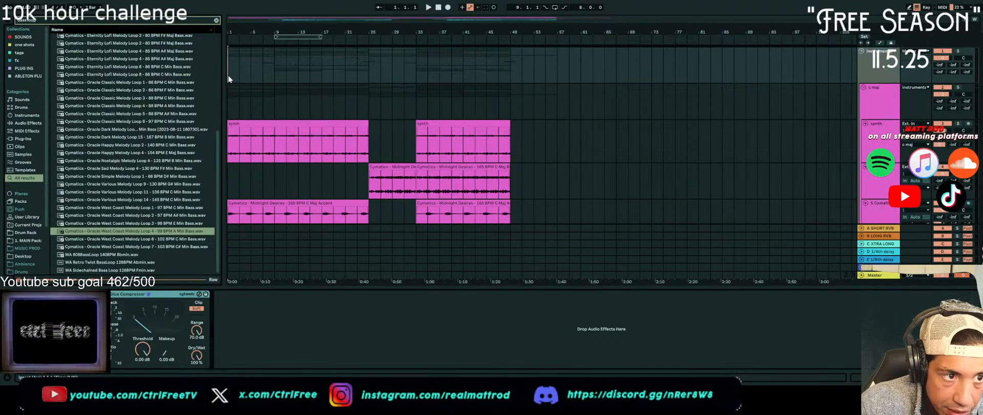
left_click(428, 8)
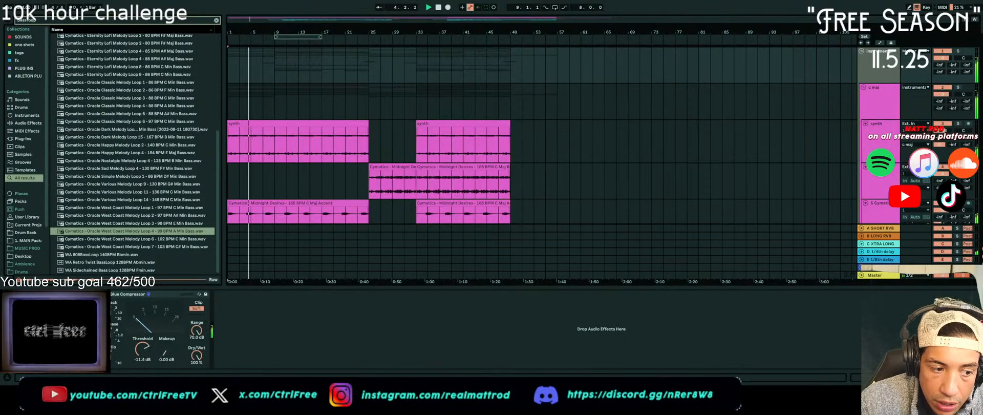
scroll(256, 208, "down", 3)
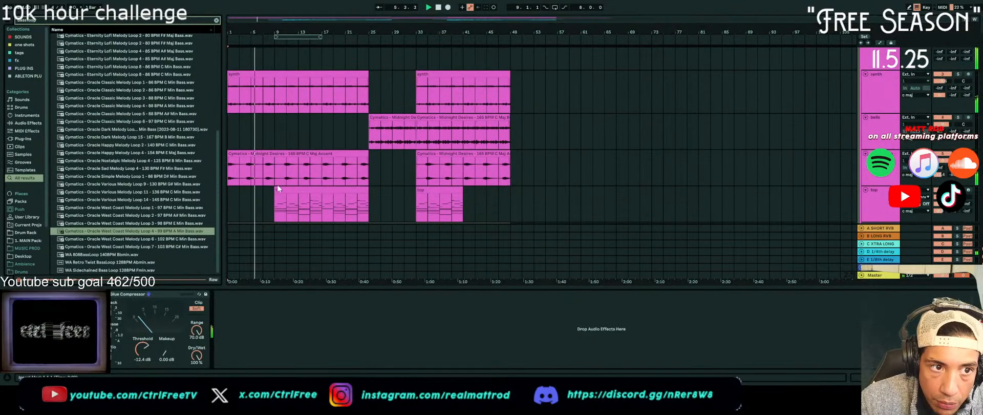
scroll(259, 209, "up", 2)
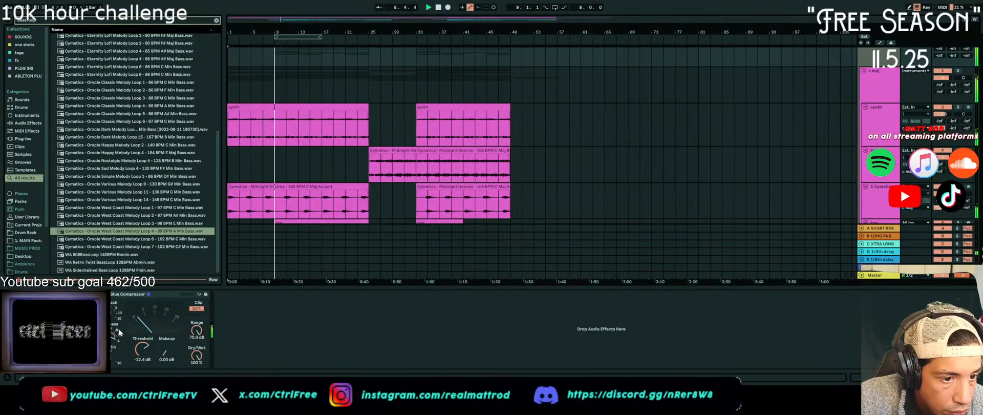
left_click_drag(143, 349, 143, 338)
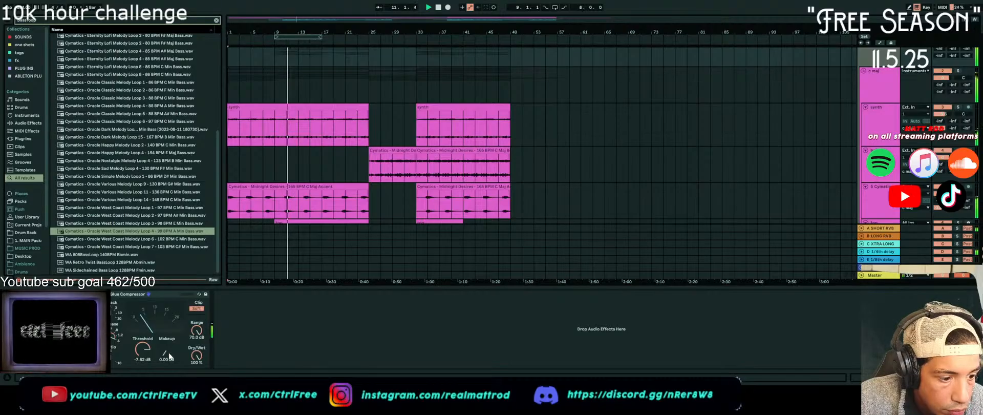
Raise the Saturator drive on the lows group to 5.39 dB, and set the start position to bar 9 on the kick track
scroll(573, 150, "down", 5)
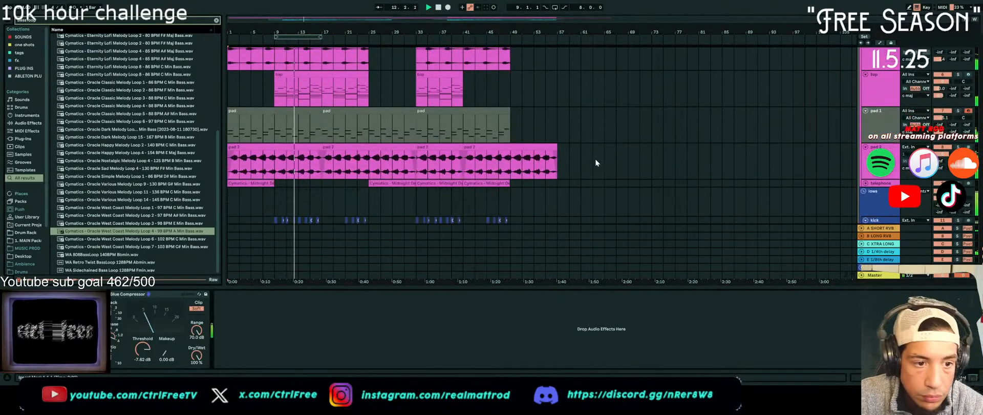
scroll(593, 160, "down", 2)
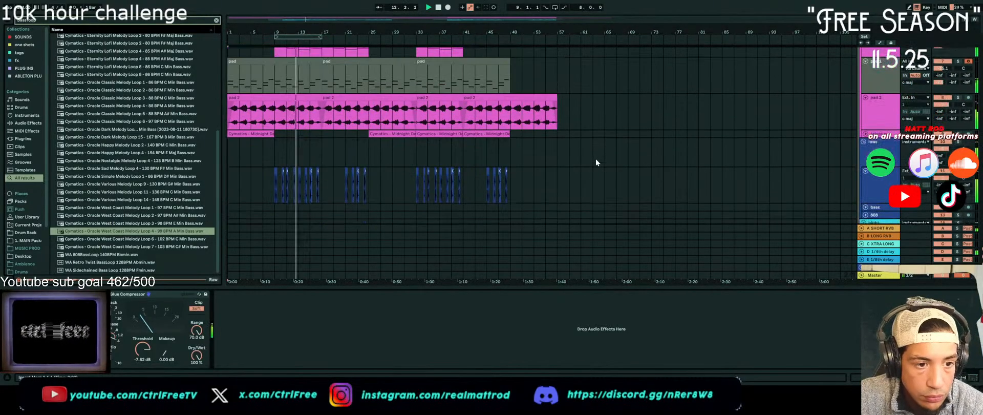
left_click(885, 188)
left_click(884, 156)
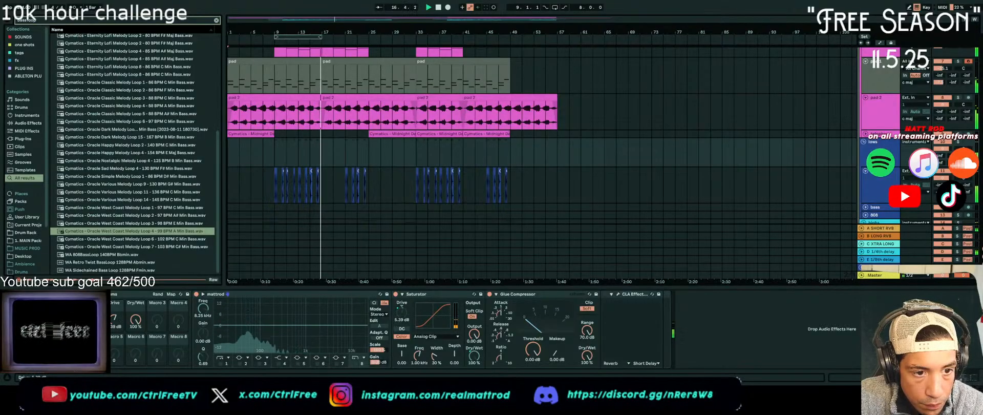
left_click(285, 191)
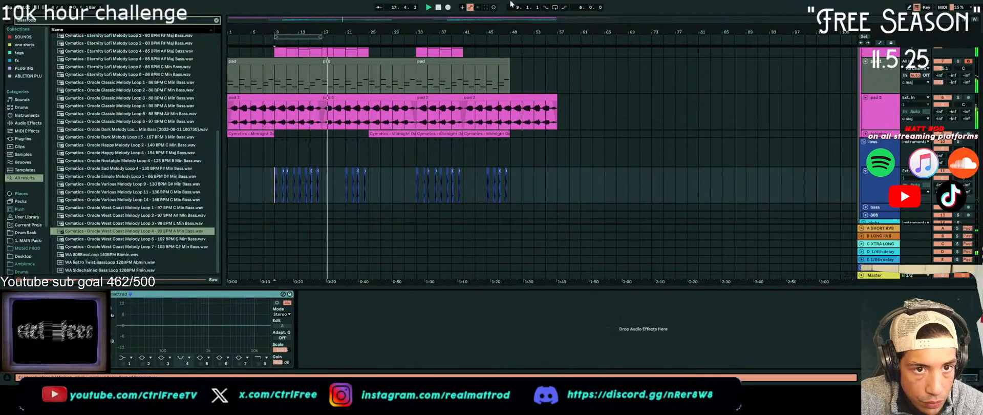
Copy the opening slice of the kick at bar 11 to 10.4 on the kick track, and play the section back
left_click(429, 8)
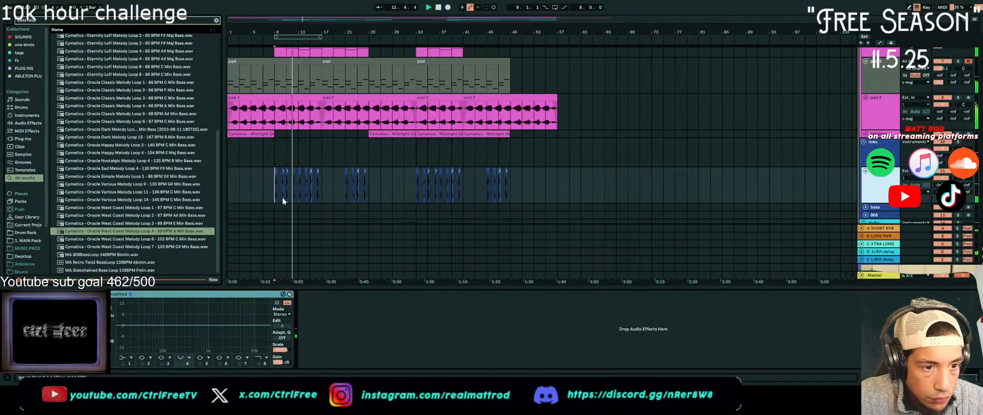
scroll(283, 198, "up", 7)
left_click(315, 189)
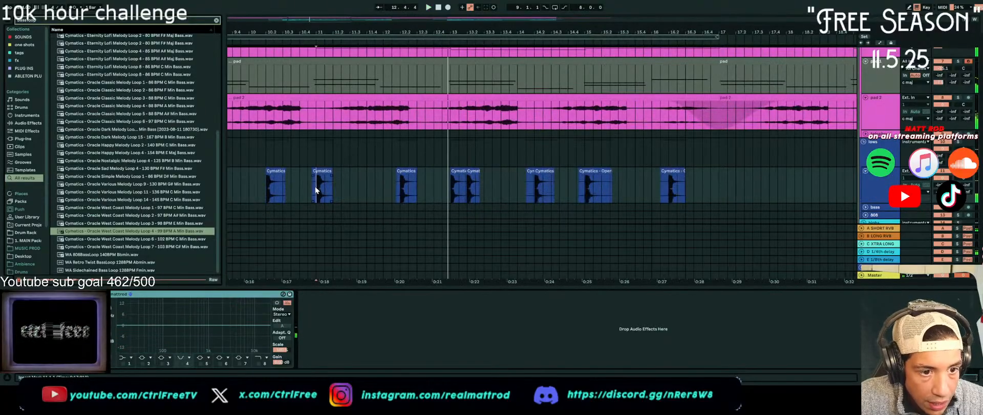
left_click(249, 189)
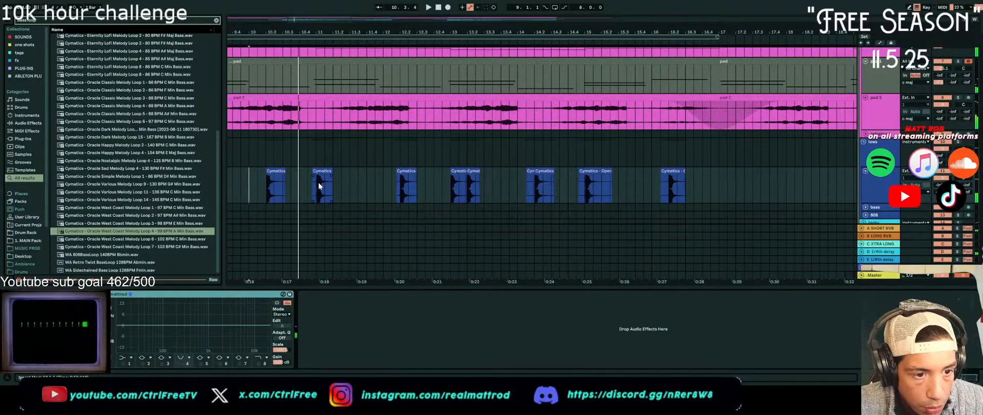
left_click_drag(318, 180, 326, 186)
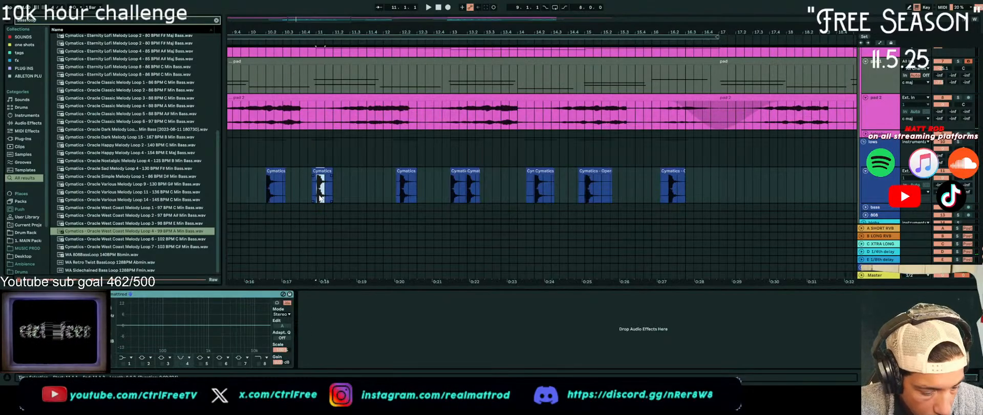
left_click(288, 193)
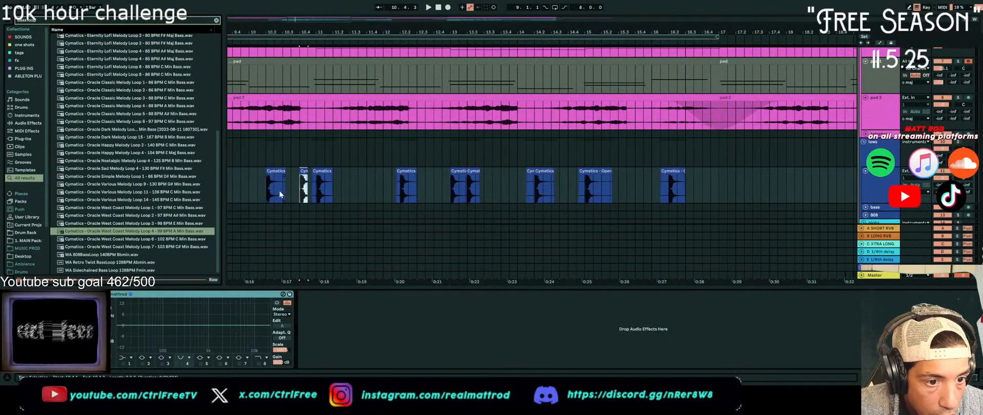
left_click(256, 185)
key("space")
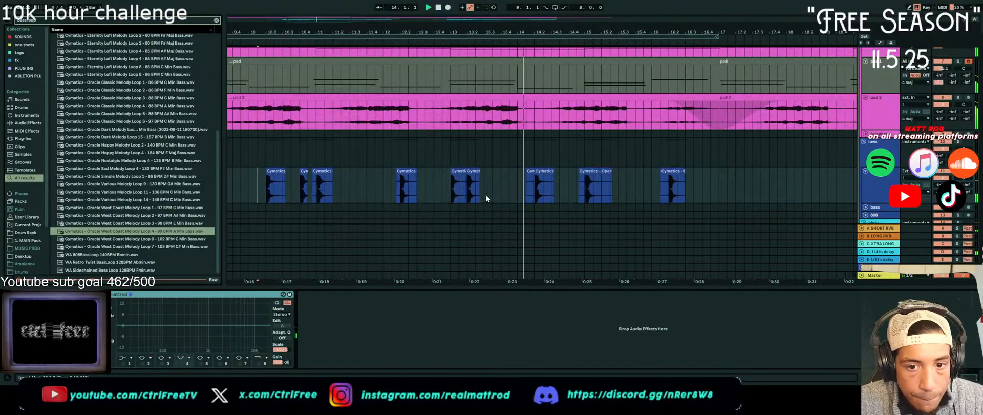
Try adding the copied short kick at 15.4 and 16.1 on the kick track
left_click(569, 201)
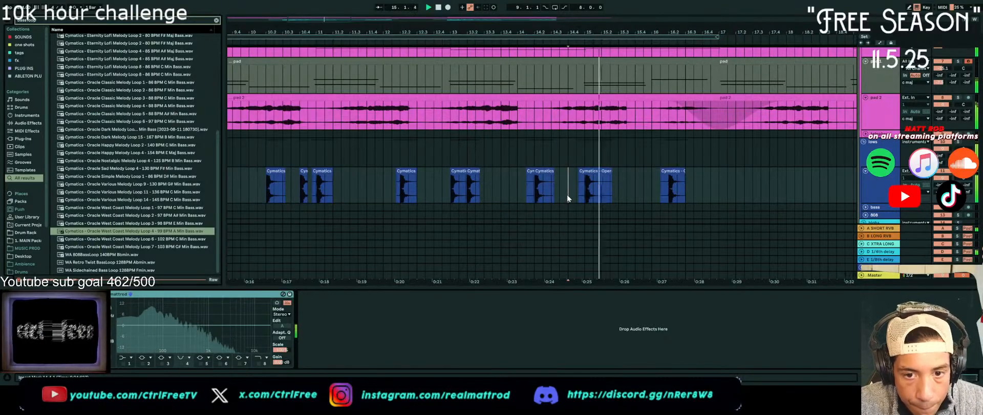
left_click(644, 192)
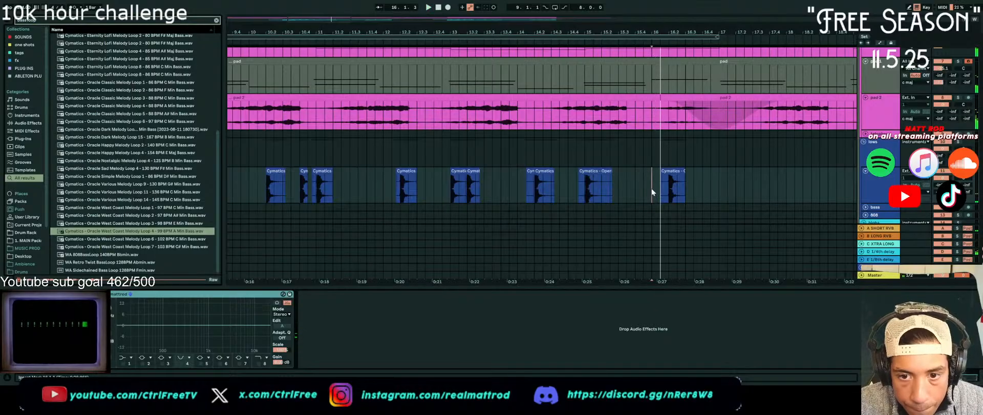
left_click(637, 192)
key("ctrl+v")
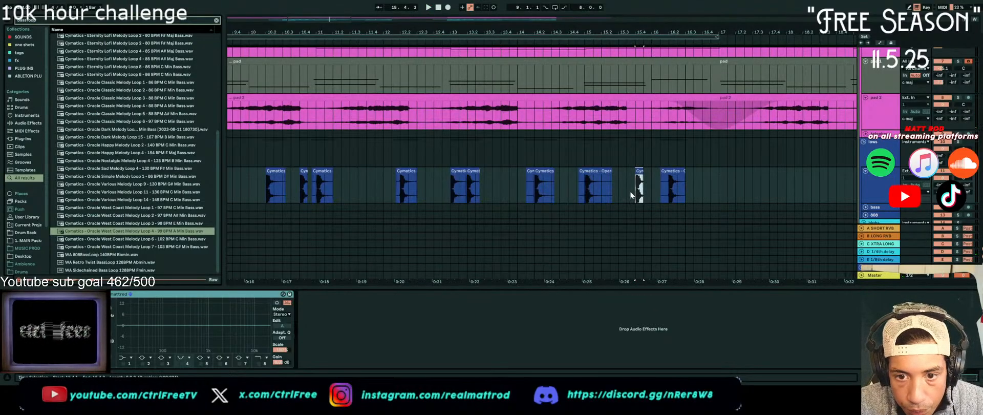
left_click(650, 187)
key("ctrl+v")
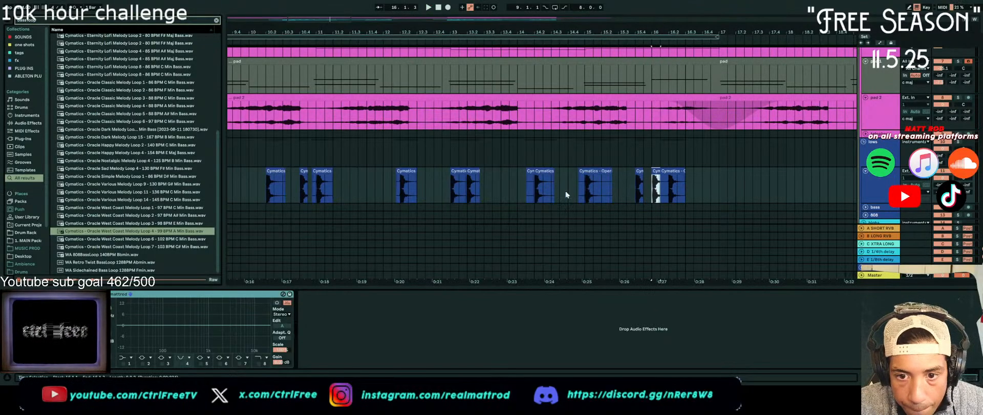
Audition the kick pattern from bar 10, and delete the extra short kicks at 15.4 and 16.1
left_click(264, 188)
key("space")
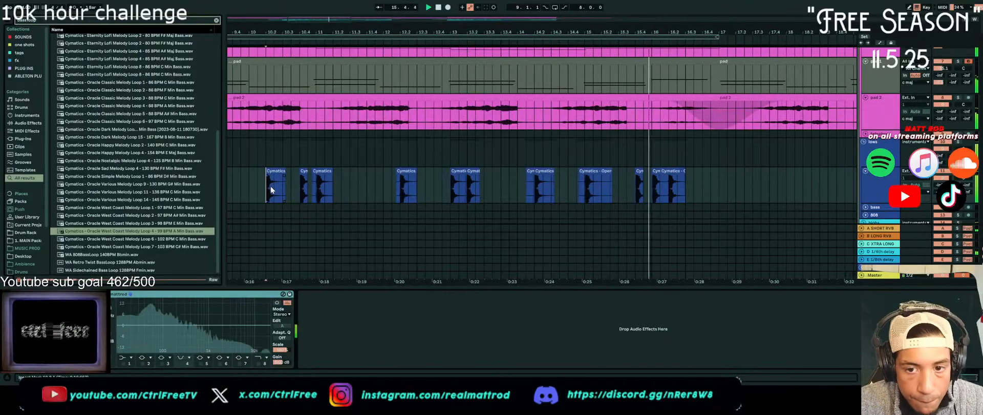
key("space")
left_click(656, 170)
left_click_drag(655, 170, 643, 177)
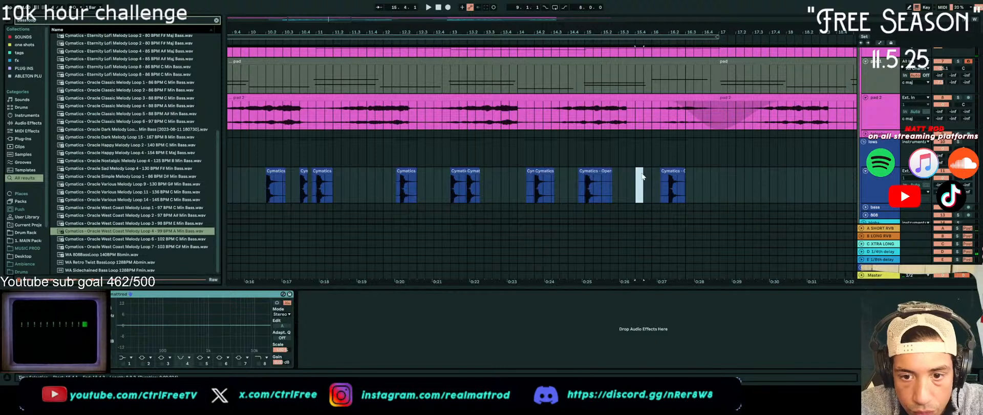
Try the short kick from 10.4 at 33.4 in the second kick section, and play it back
scroll(440, 188, "down", 3)
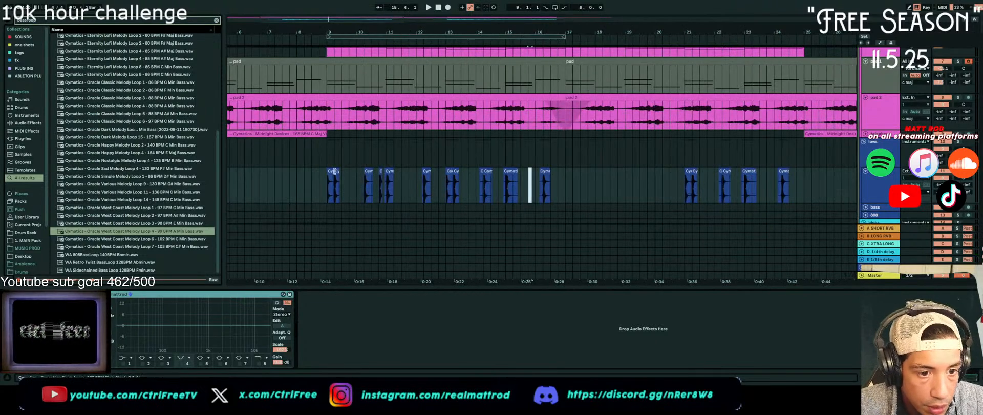
scroll(332, 171, "up", 4)
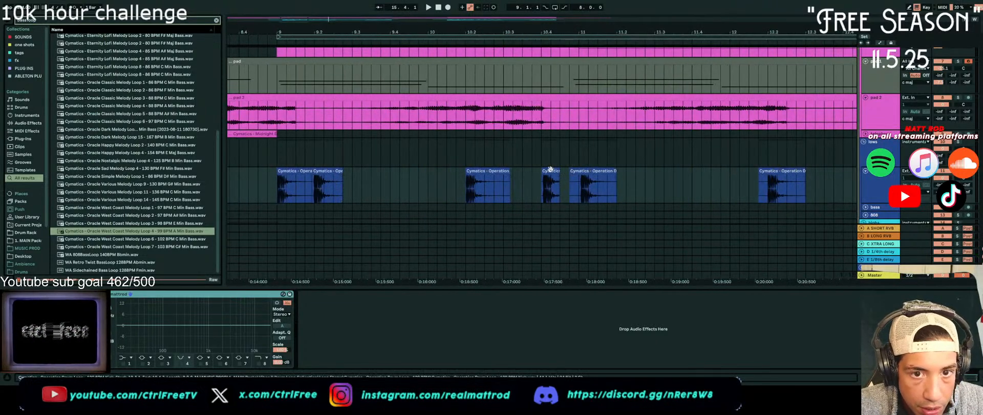
left_click(551, 171)
scroll(551, 173, "down", 5)
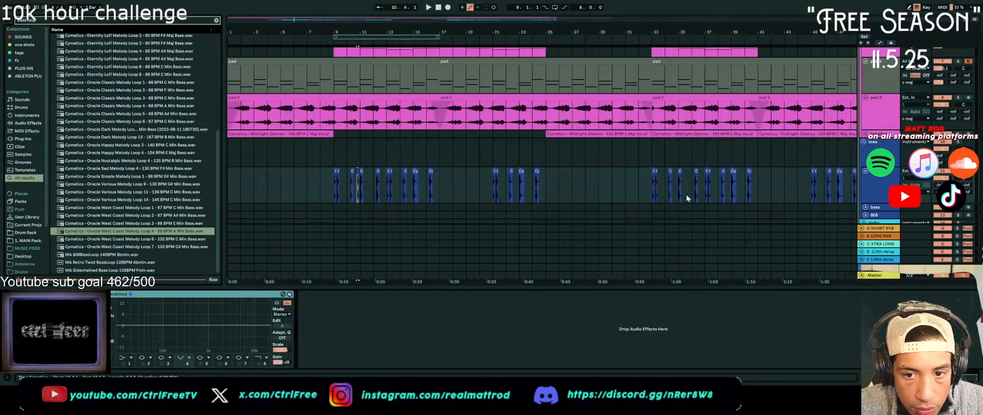
scroll(687, 196, "up", 5)
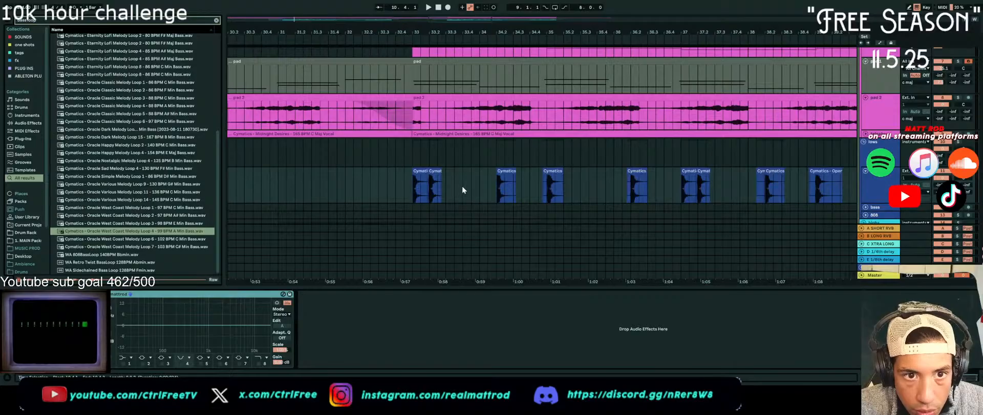
key("ctrl+v")
left_click(387, 191)
key("space")
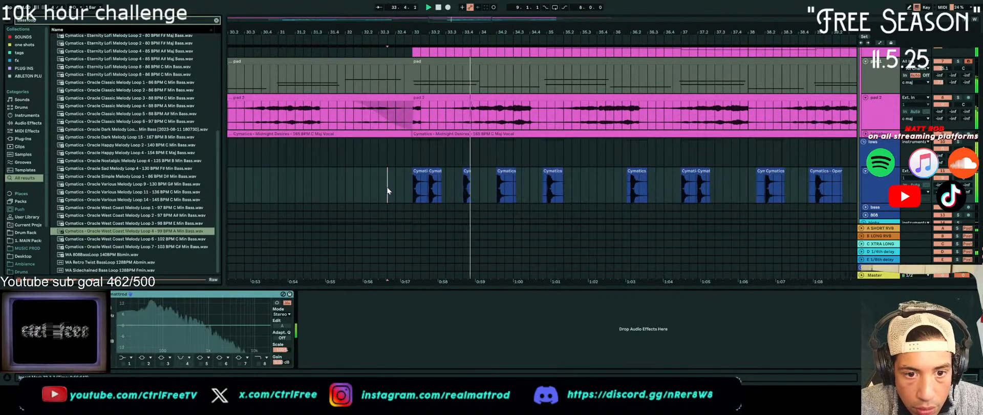
key("space")
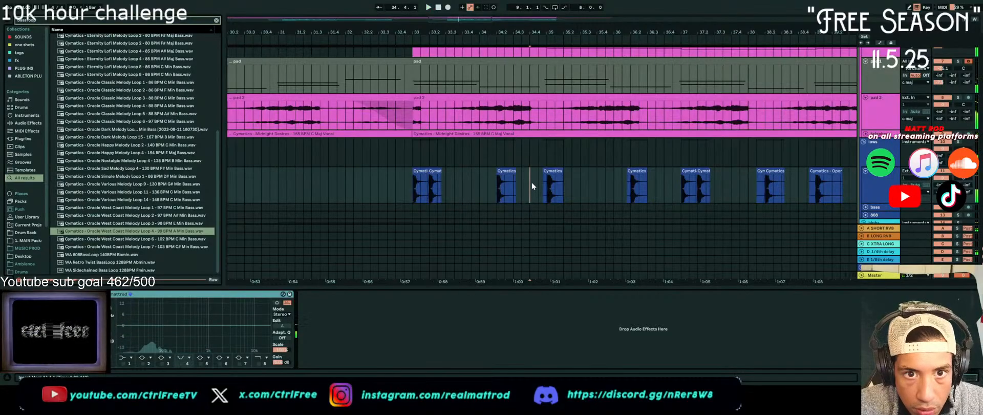
Undo the kick paste at 33.4, place the short kick at 34.4, and lengthen it to meet the next kick
key("ctrl+z")
key("ctrl+z")
left_click(407, 189)
key("space")
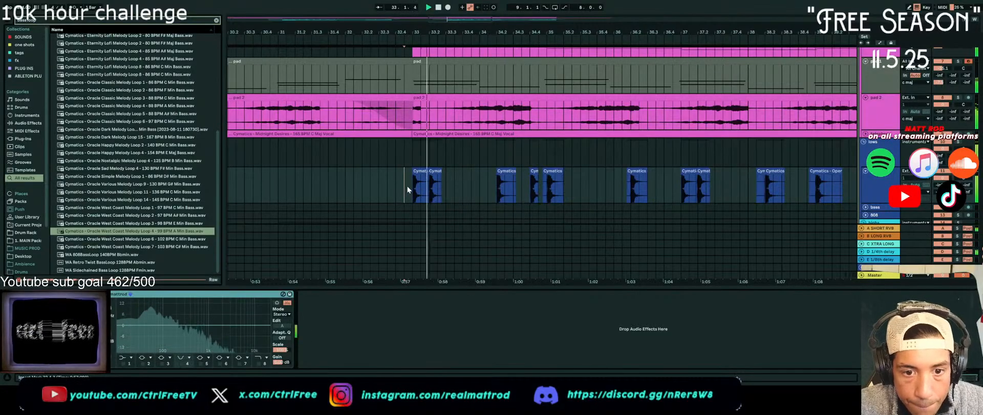
left_click_drag(538, 172, 543, 172)
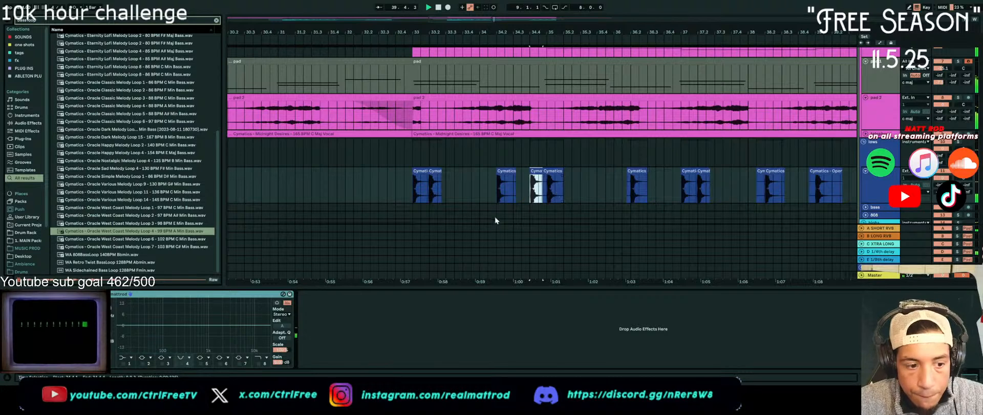
Enable the high-cut band 8 in the kick track's EQ and lower its cutoff to about 3 kHz during playback
left_click(259, 363)
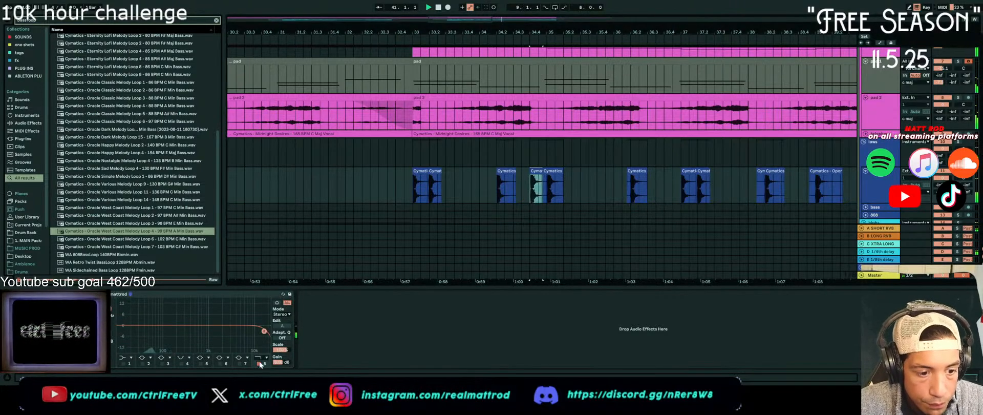
left_click_drag(265, 332, 234, 331)
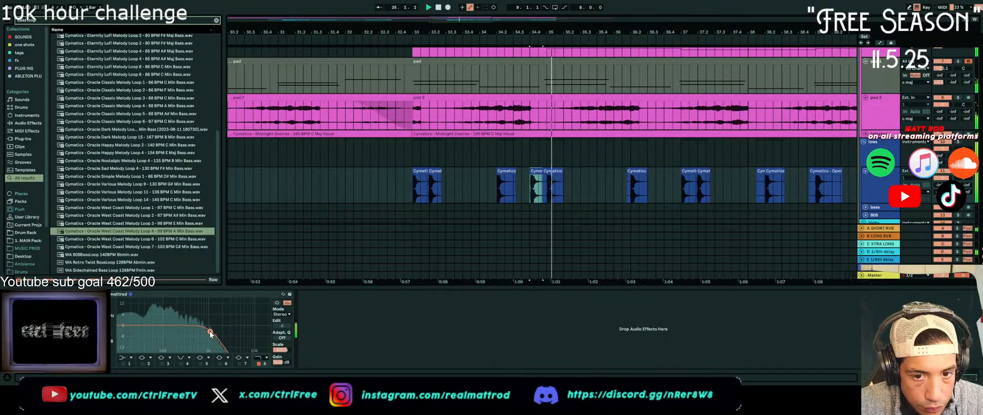
left_click_drag(210, 332, 229, 329)
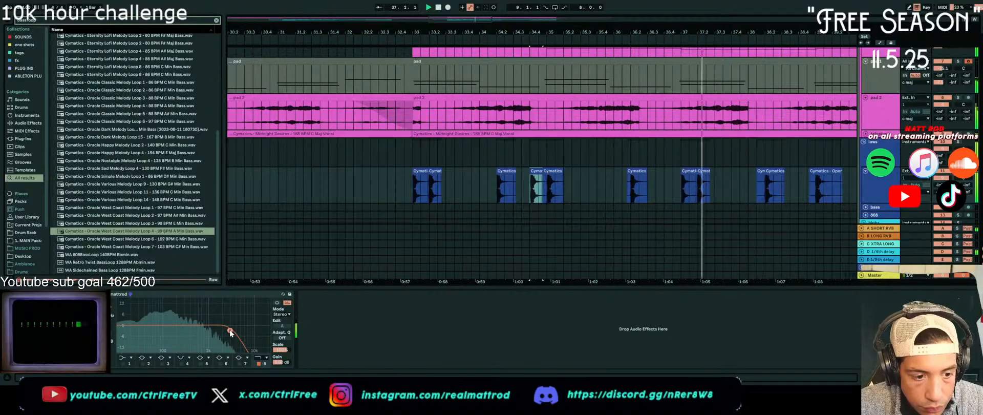
Add a fade-out to the end of the last pad 2 clip, spanning bars 49 to 57
scroll(521, 203, "down", 10)
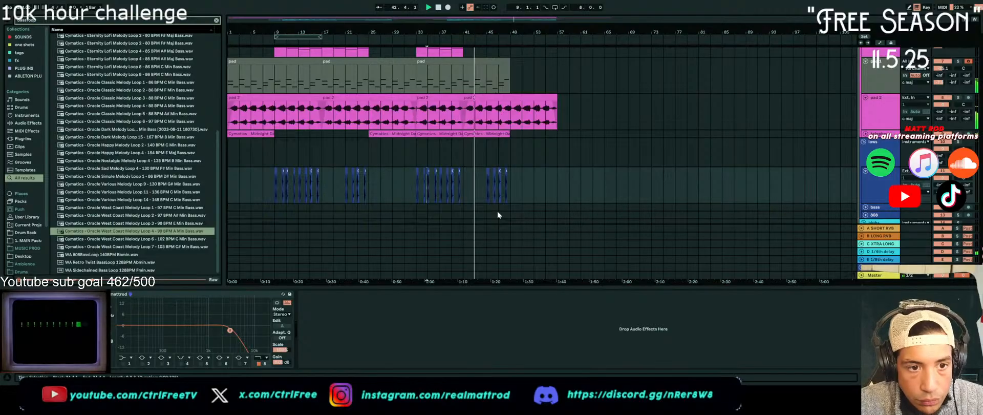
scroll(498, 214, "up", 1)
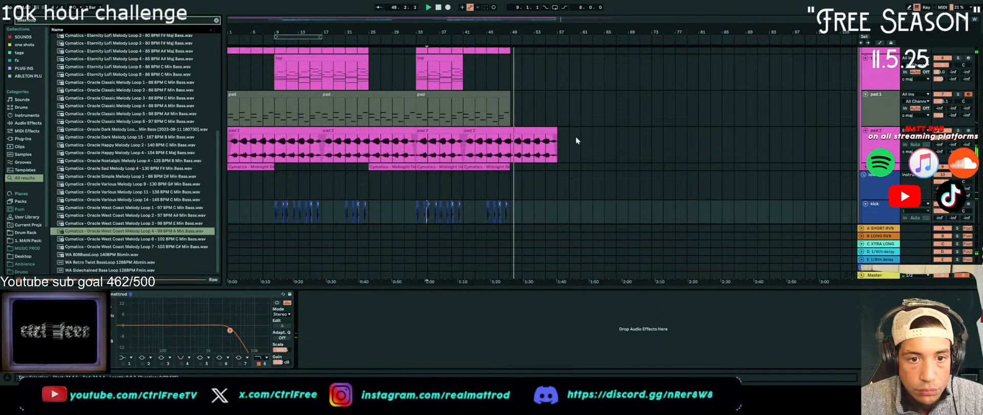
scroll(529, 160, "up", 2)
scroll(530, 160, "up", 2)
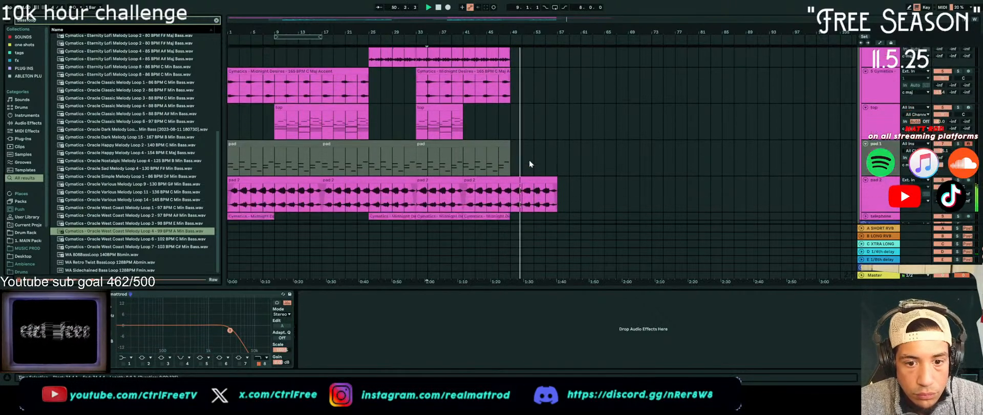
left_click_drag(552, 177, 512, 183)
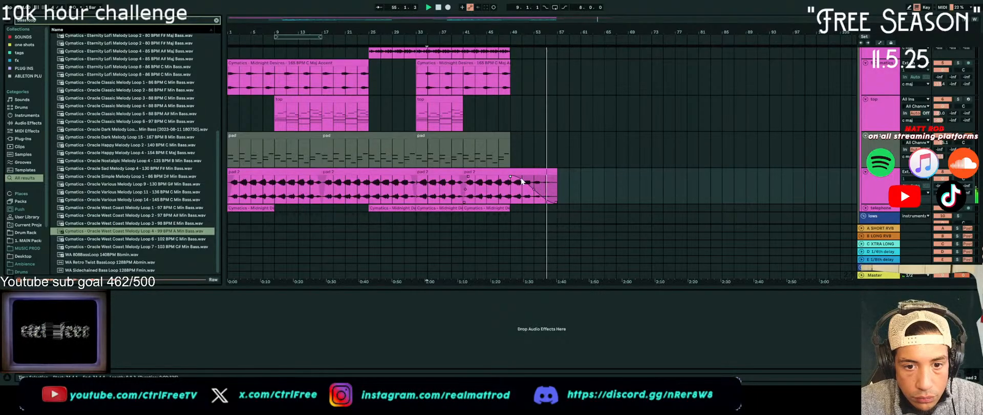
Select the arrangement from bar 33 to bar 49 across all tracks
scroll(582, 192, "up", 4)
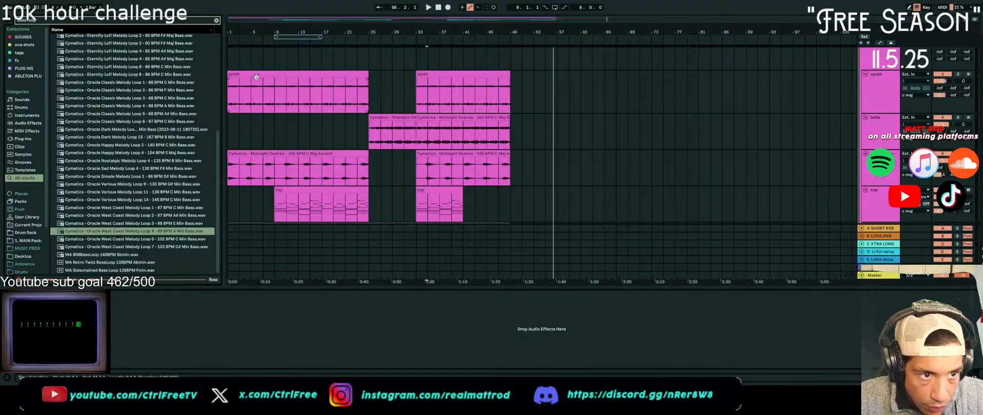
mouse_move(274, 66)
left_mouse_down()
mouse_move(338, 278)
mouse_move(368, 269)
left_mouse_up()
left_click(369, 265)
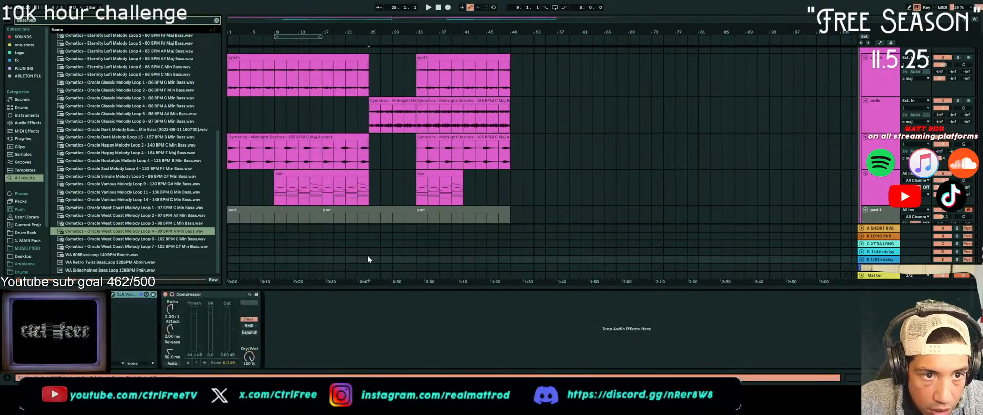
scroll(380, 155, "up", 4)
left_click_drag(415, 68, 517, 245)
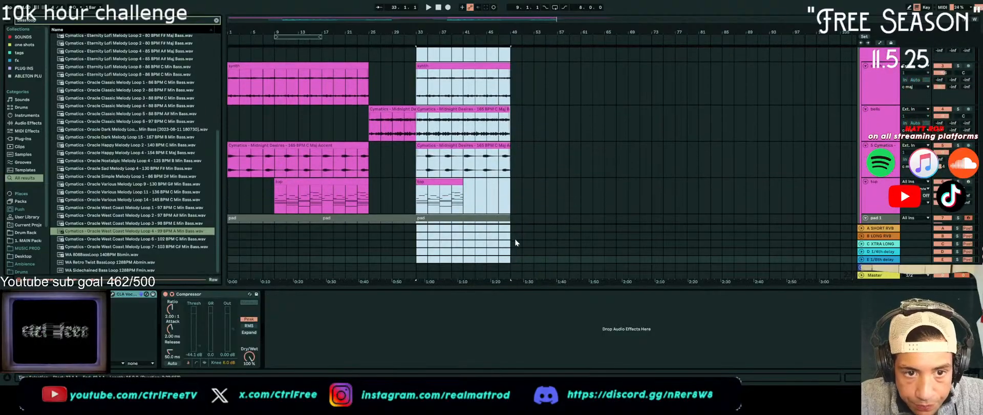